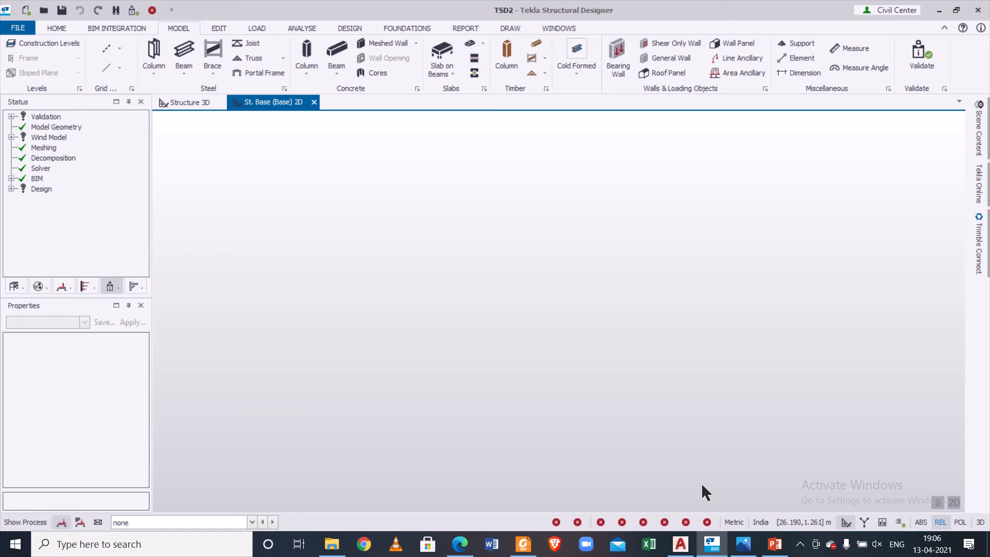
# Step: Switch to Photos and read the number of floors, floor heights and plinth height on the structural design requirements sheet
pyautogui.click(743, 544)
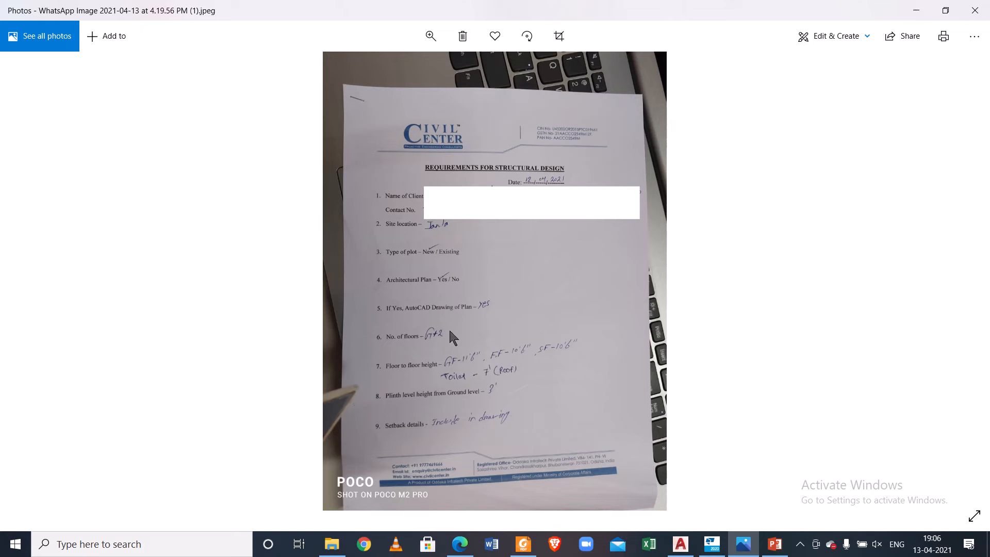
pyautogui.click(712, 544)
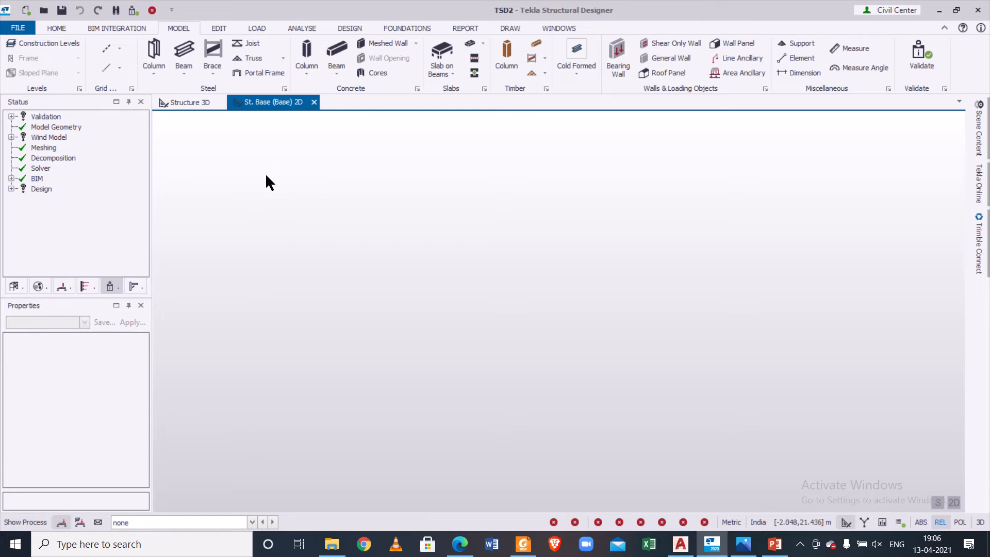
pyautogui.click(743, 543)
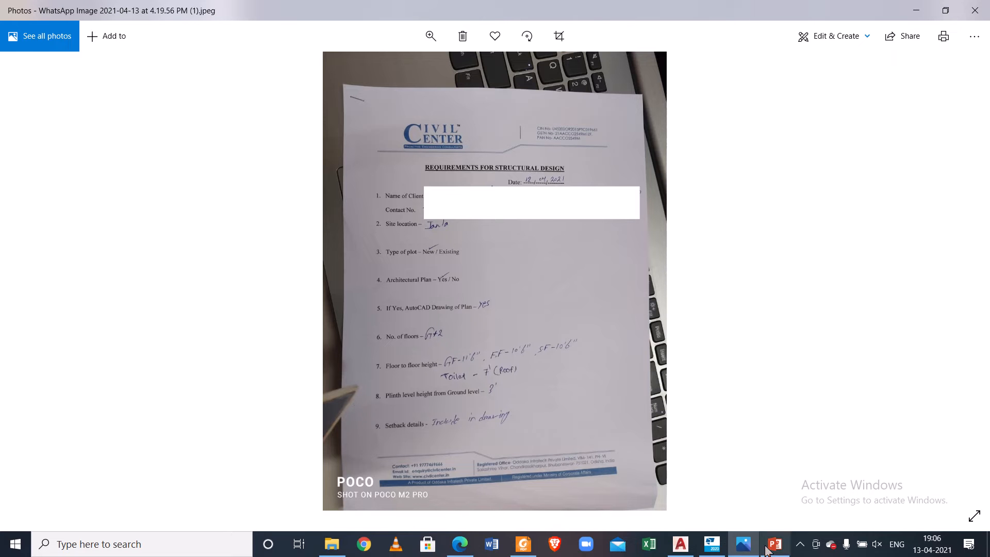
# Step: Switch to Tekla Structural Designer and insert a construction level below Base at level -1.2 m
pyautogui.click(712, 543)
pyautogui.click(60, 46)
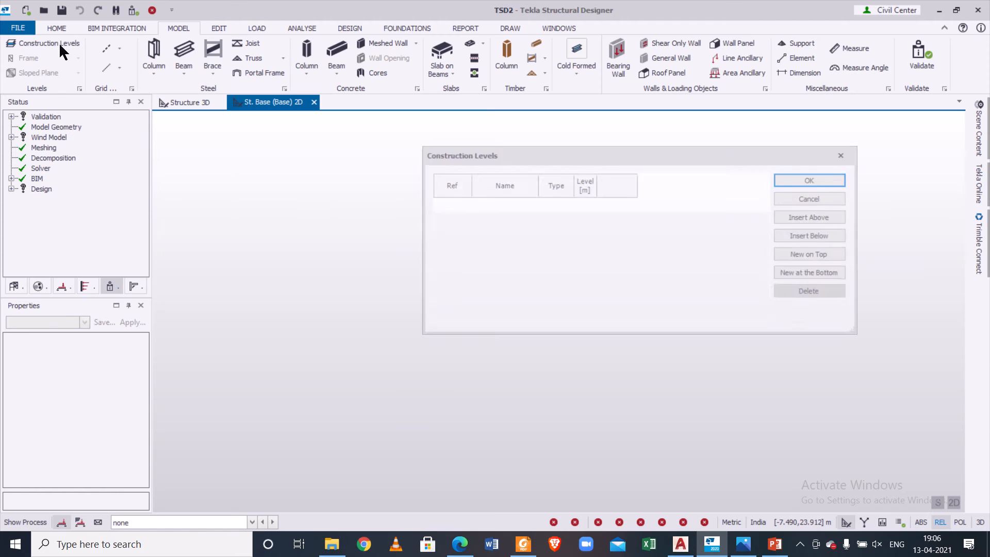
pyautogui.click(831, 238)
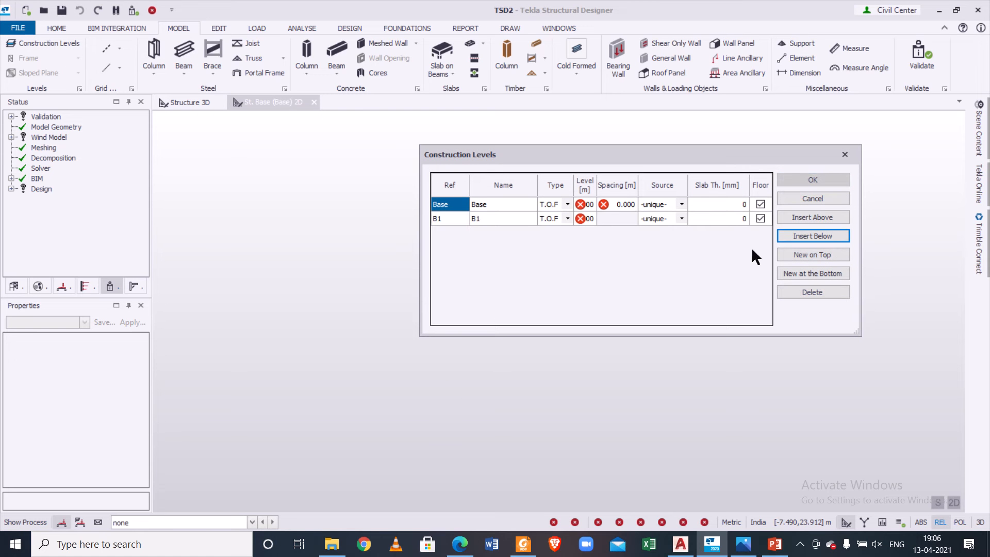
pyautogui.click(593, 219)
pyautogui.write('-1.2')
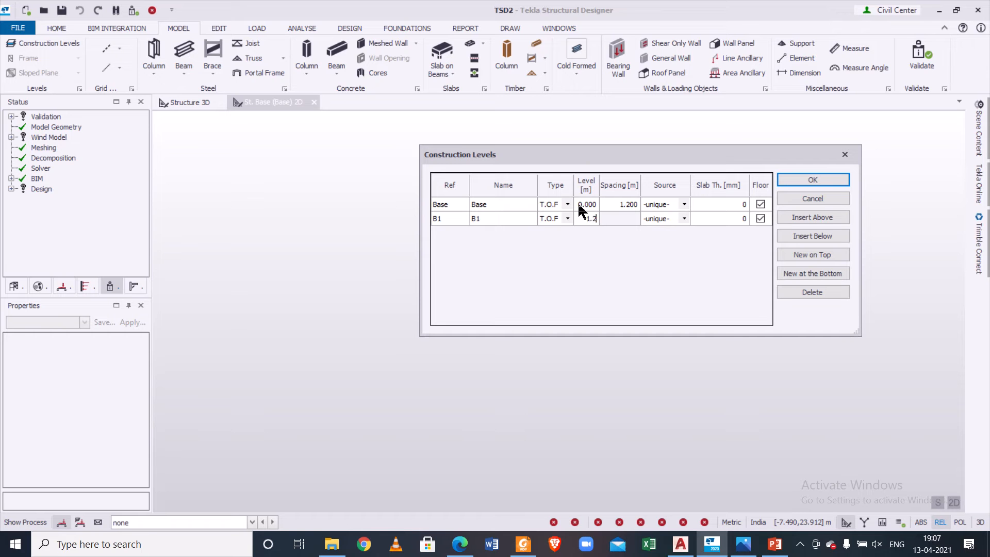
# Step: Insert a construction level above Base and set its spacing to 3.51 m
pyautogui.click(520, 207)
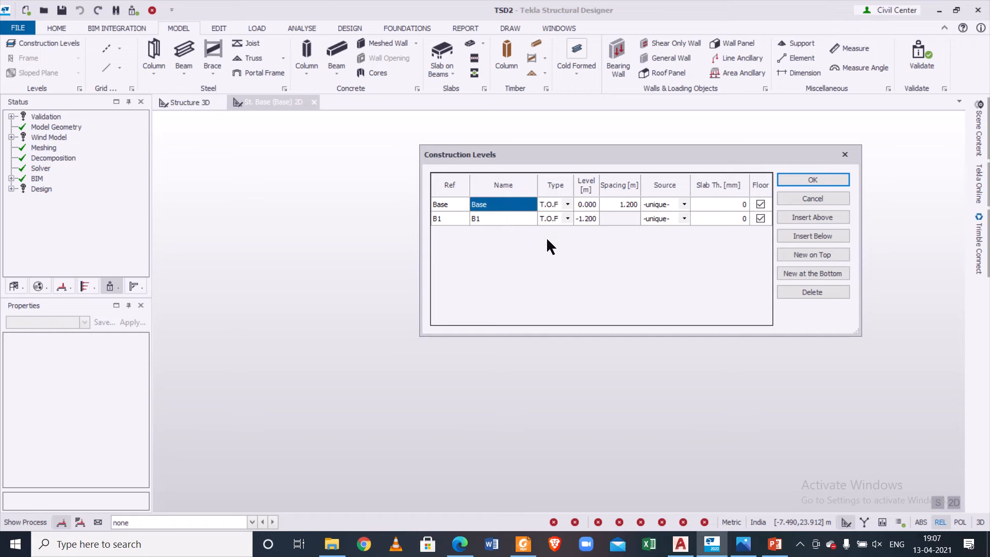
pyautogui.click(839, 218)
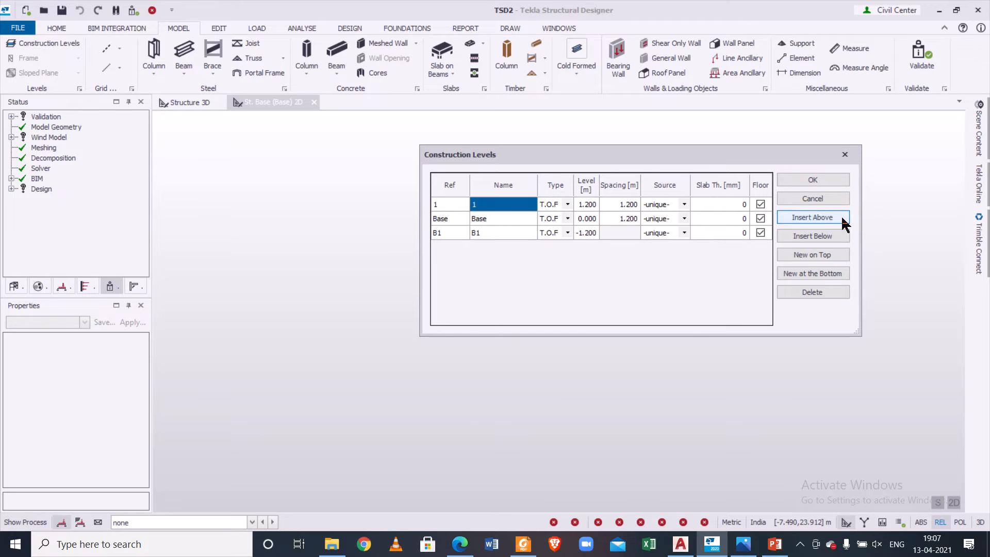
pyautogui.doubleClick(626, 205)
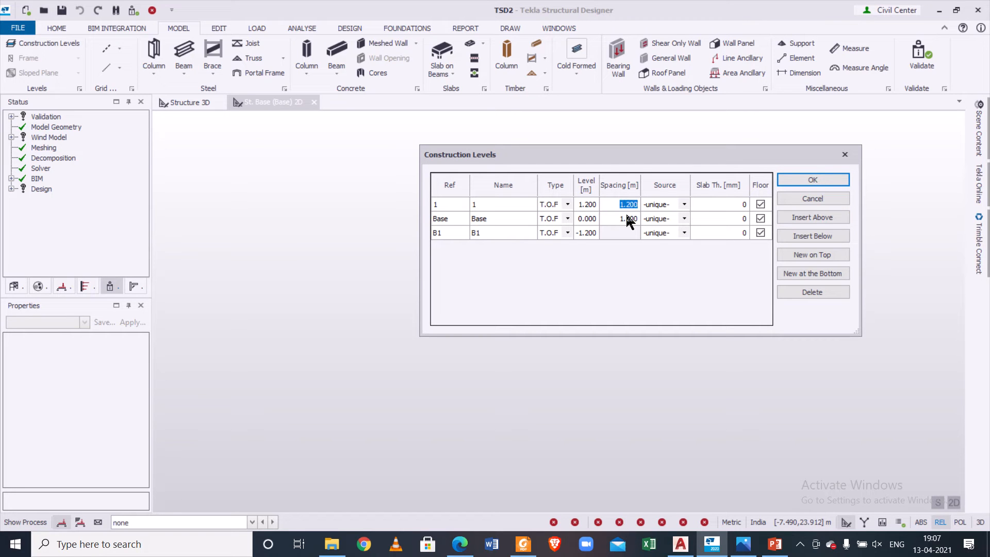
pyautogui.write('3.51')
# Step: Insert a construction level above level 1, check the floor heights on the requirements sheet, and set its spacing to 3.2 m
pyautogui.click(518, 208)
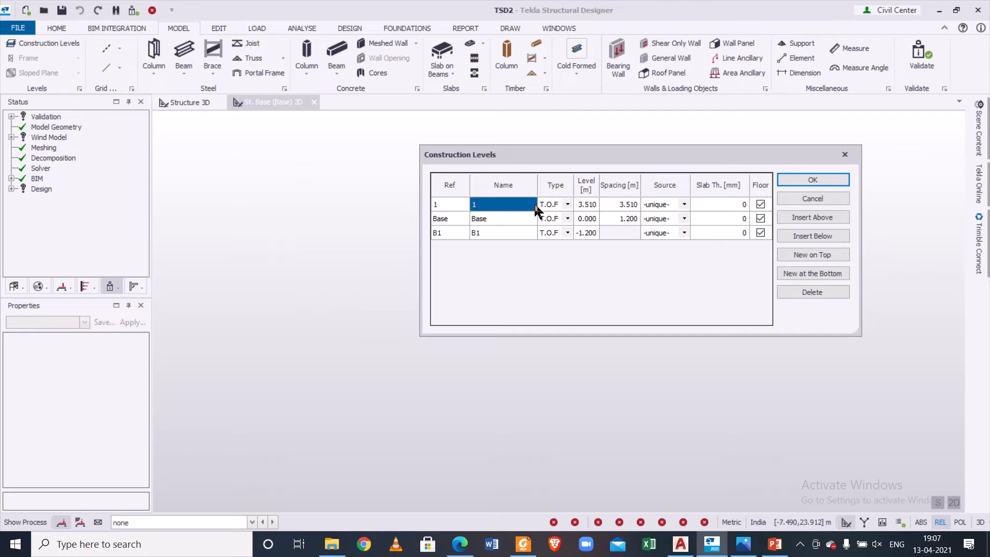
pyautogui.click(802, 217)
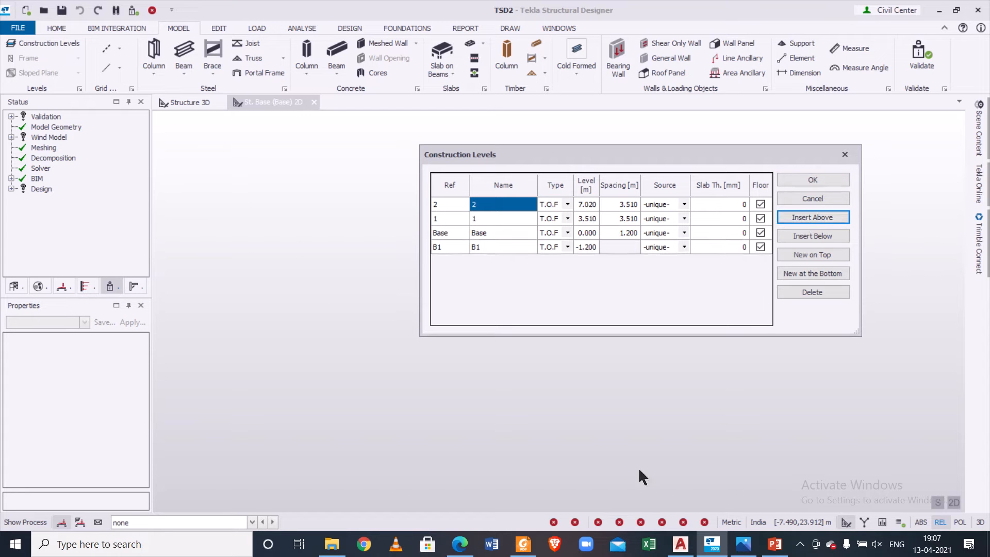
pyautogui.click(716, 543)
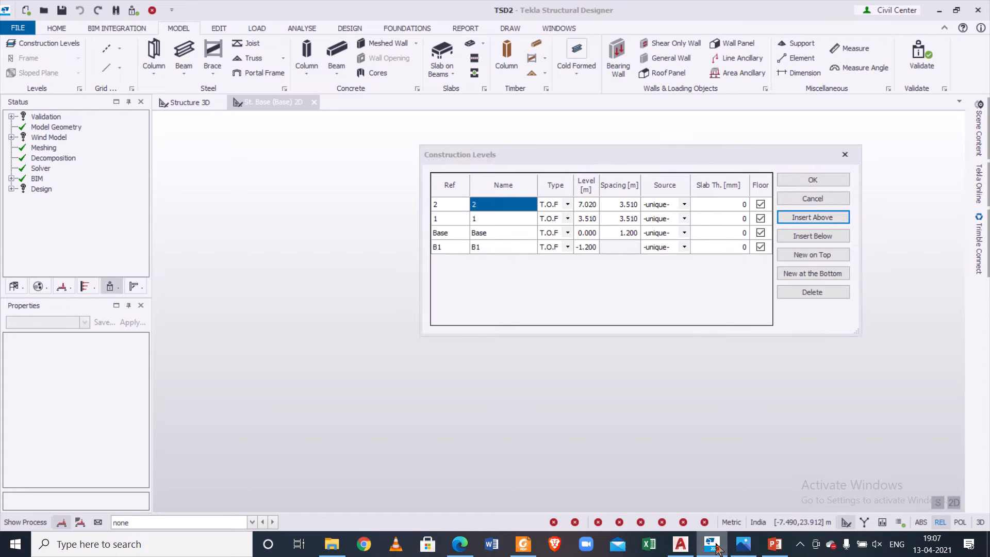
pyautogui.click(743, 544)
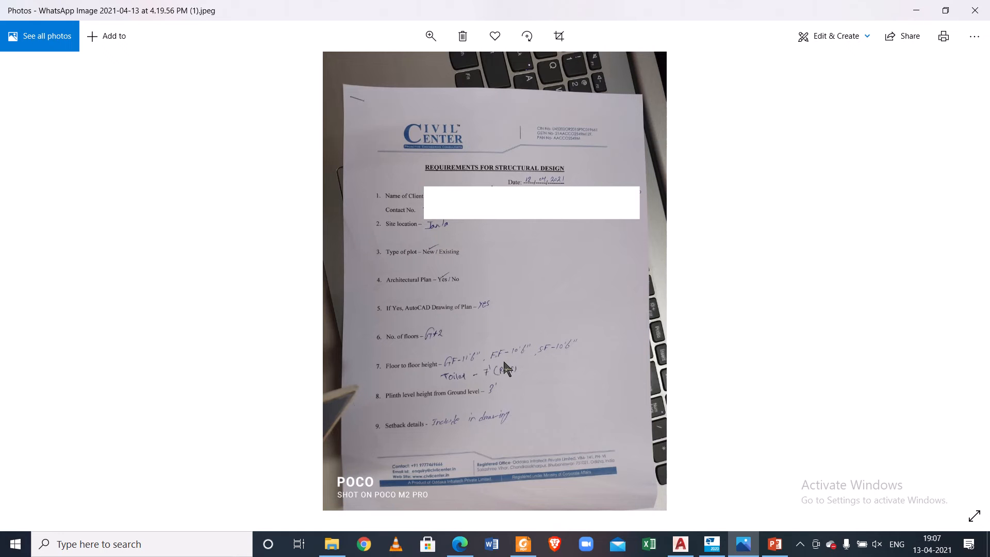
pyautogui.click(916, 11)
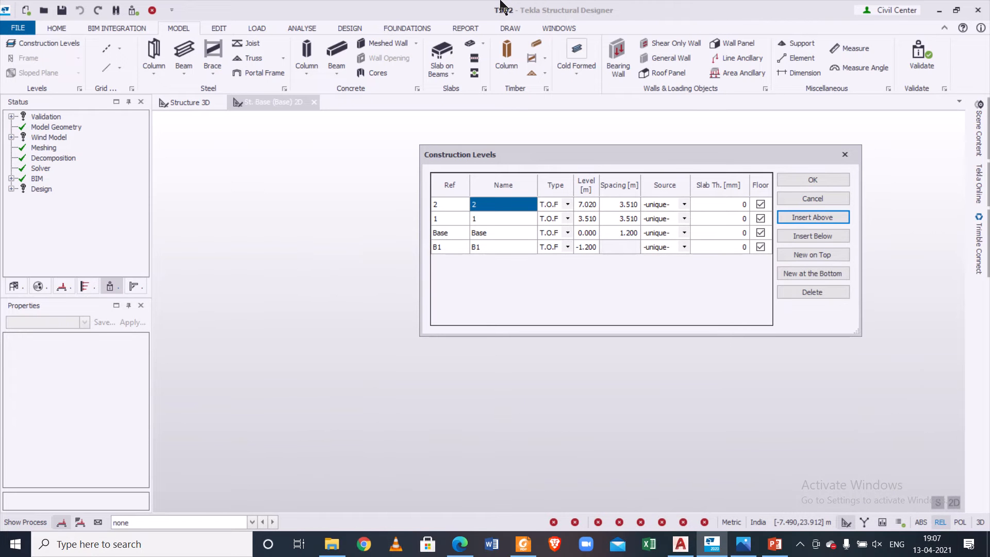
pyautogui.click(631, 202)
pyautogui.click(633, 203)
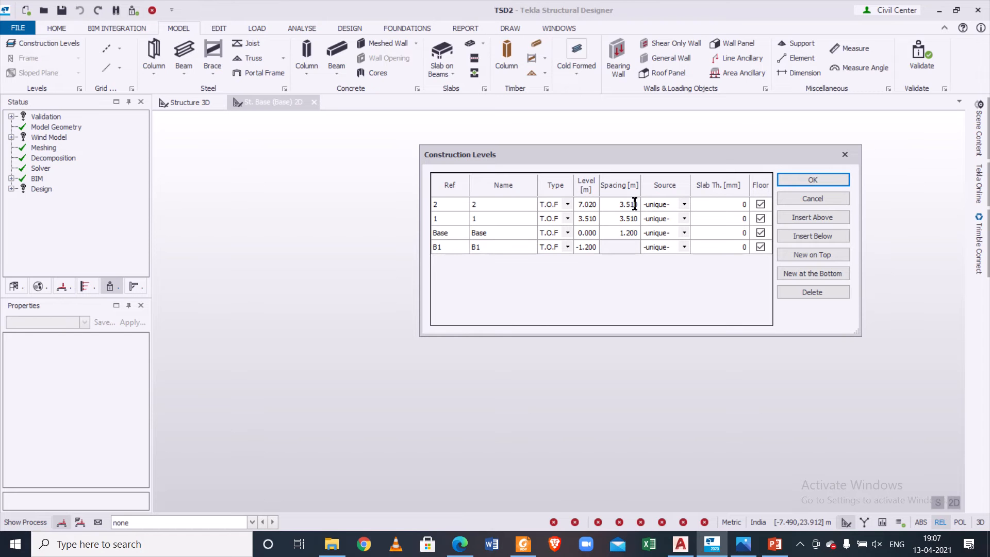
pyautogui.moveTo(617, 203); pyautogui.dragTo(649, 202)
pyautogui.write('3.2')
# Step: Set level 1's type to S.S.L and the slab thickness of levels 1 and 2 to 100 mm
pyautogui.click(567, 218)
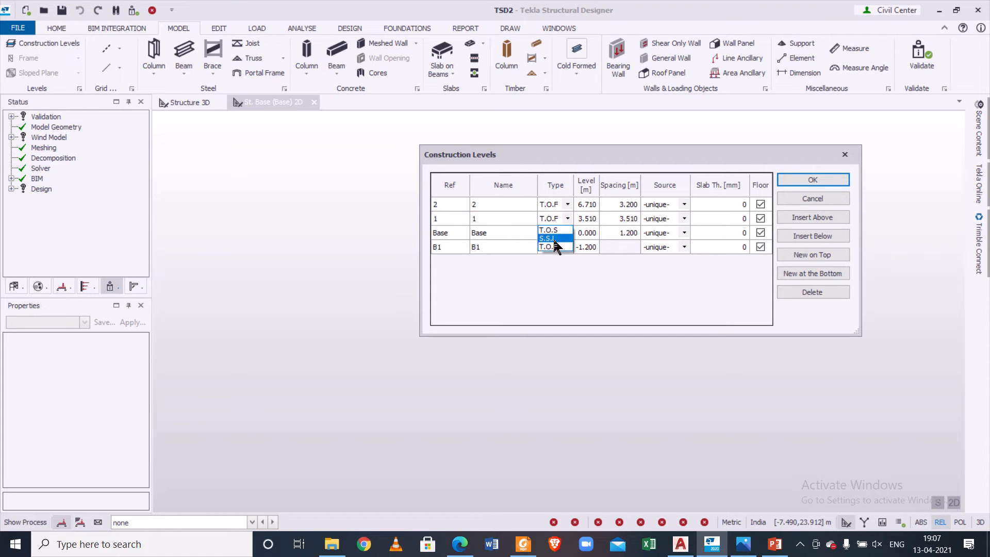
pyautogui.click(554, 242)
pyautogui.click(719, 212)
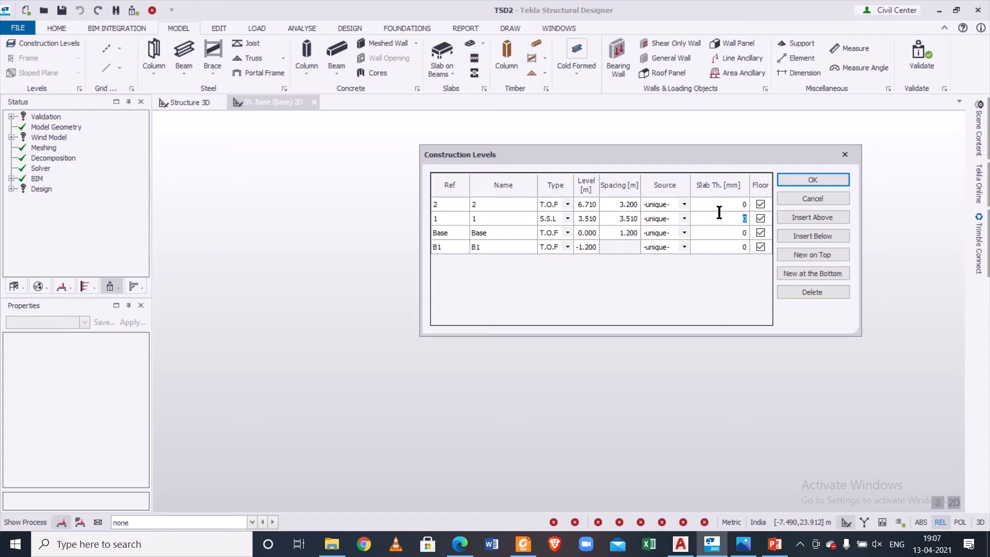
pyautogui.write('100')
pyautogui.click(736, 202)
pyautogui.write('100')
# Step: Switch to Photos and review the requirements sheet's second page for the soil report, brick type and steel grade
pyautogui.click(505, 219)
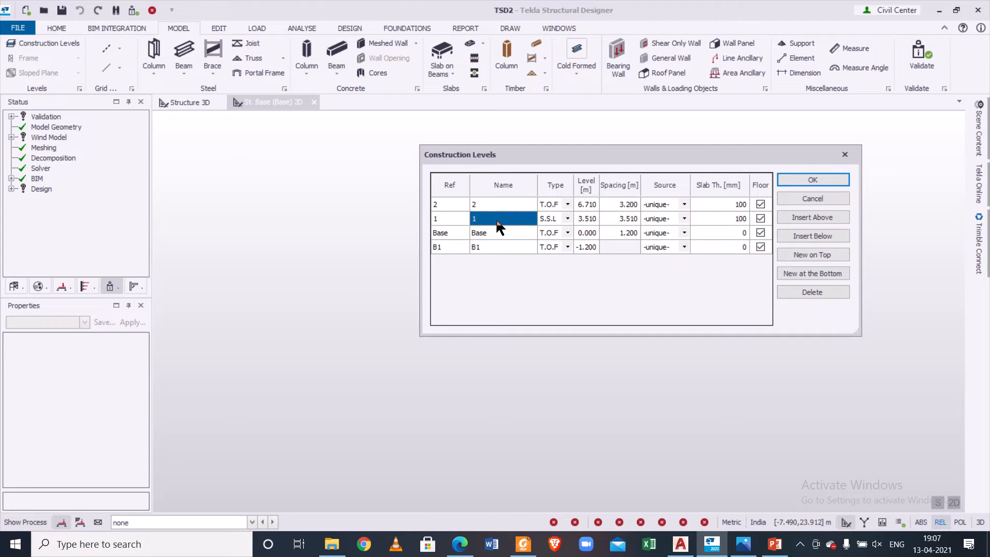
pyautogui.click(504, 204)
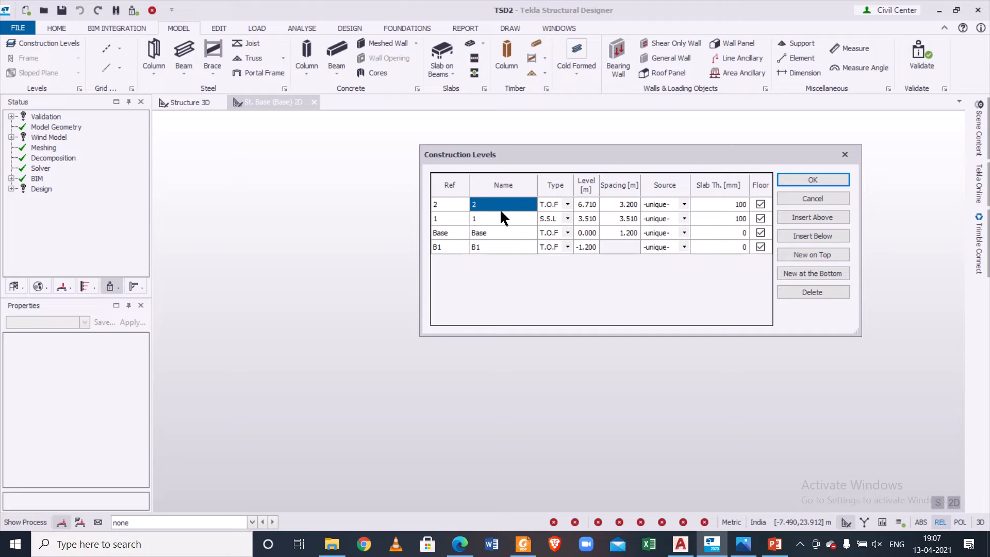
pyautogui.click(713, 546)
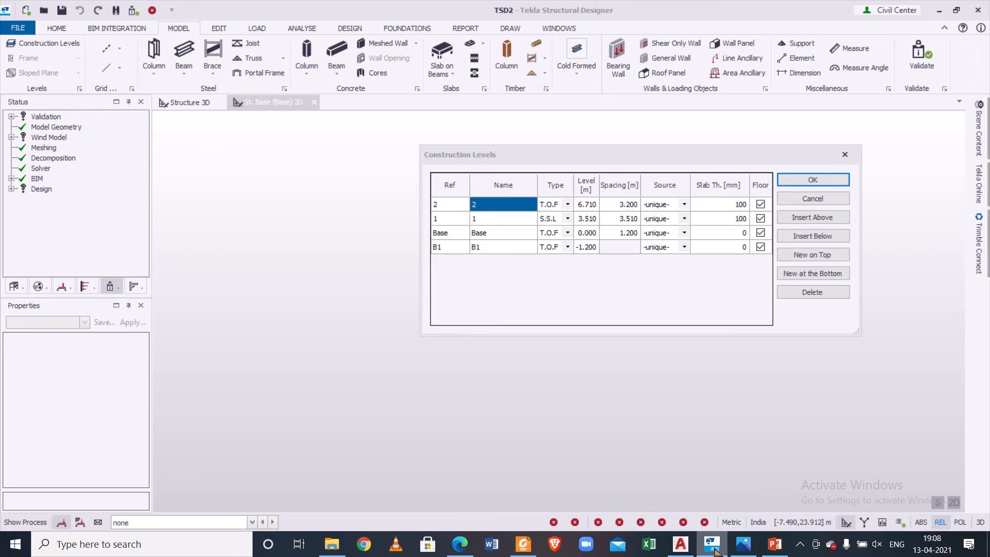
pyautogui.click(735, 546)
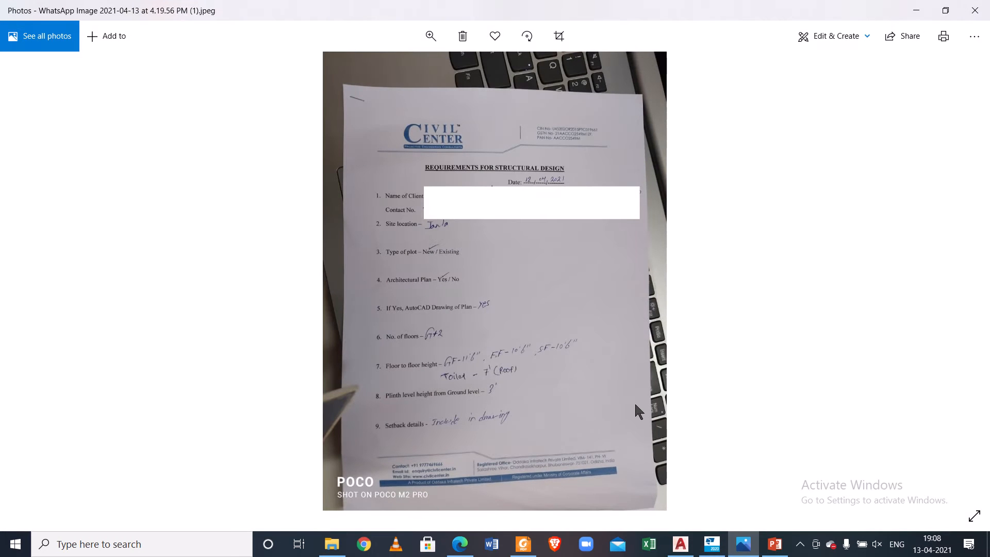
pyautogui.press('Right')
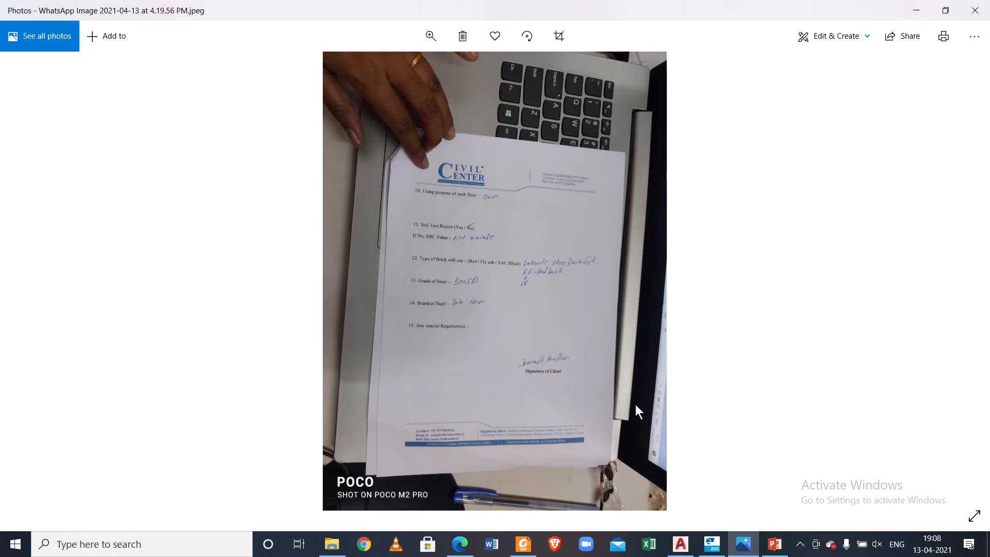
pyautogui.scroll(1, 604, 368)
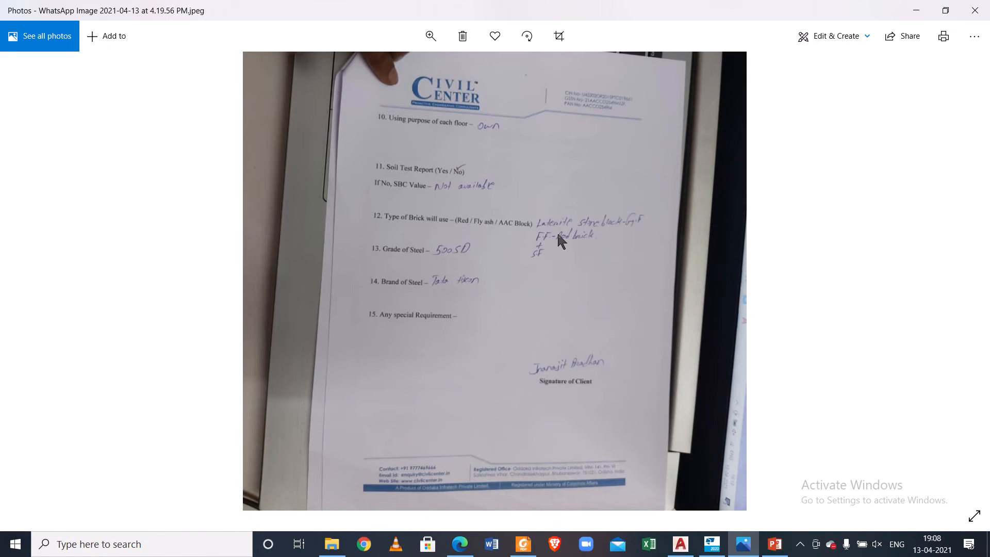
# Step: Return to Tekla Structural Designer, insert a construction level above level 2 and accept the level table
pyautogui.click(745, 544)
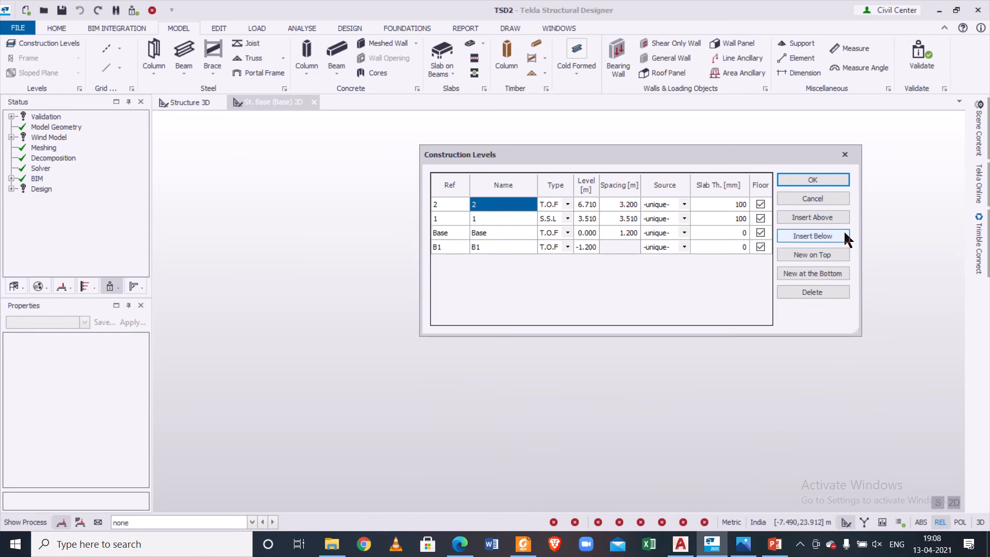
pyautogui.click(839, 218)
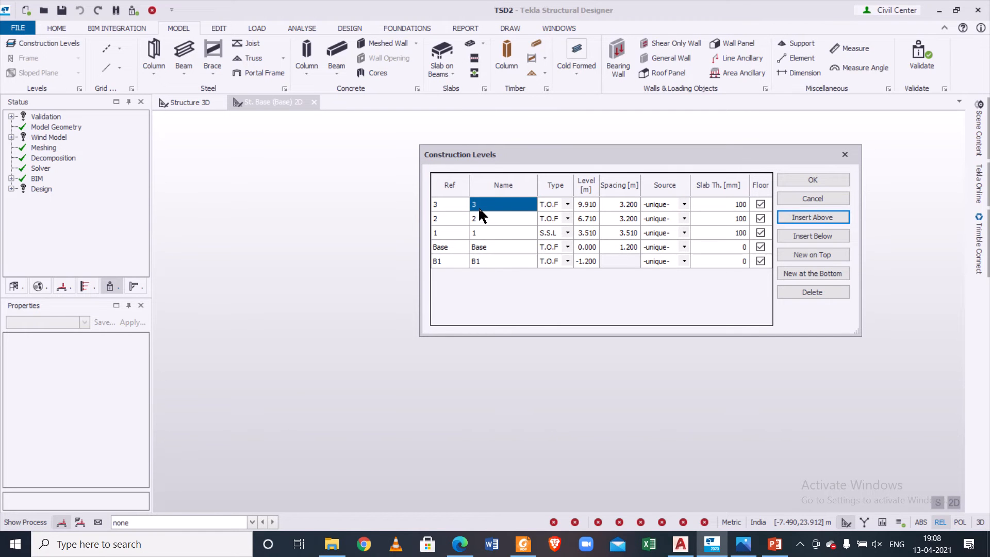
pyautogui.click(835, 180)
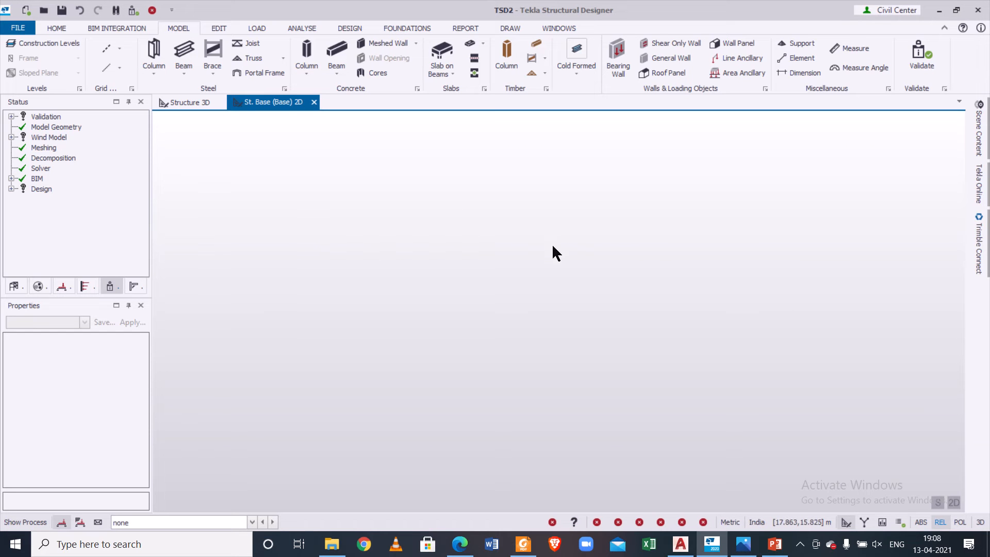
# Step: Switch to Foxit Reader and examine the column positions, grid lines and room dimensions on the centerline plan
pyautogui.click(121, 48)
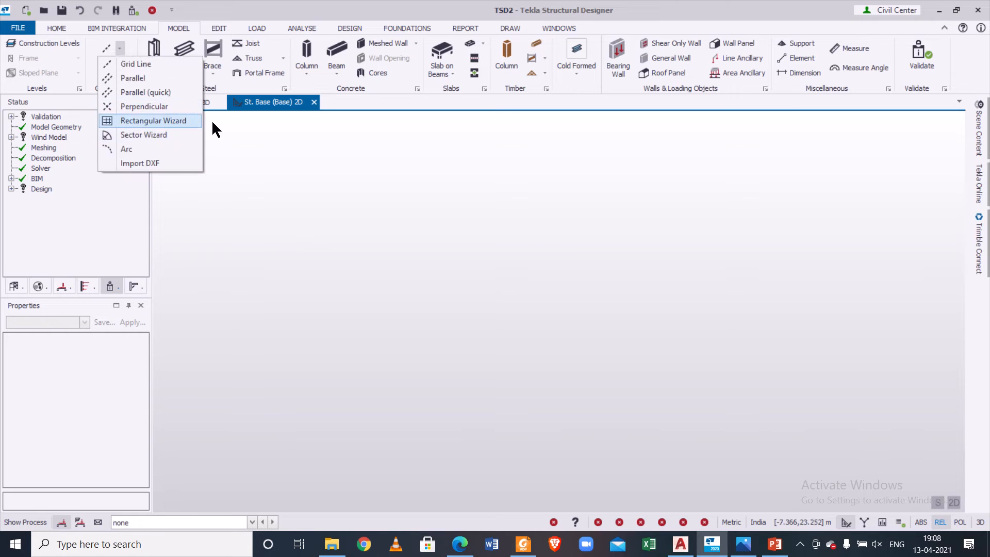
pyautogui.click(537, 242)
pyautogui.click(523, 543)
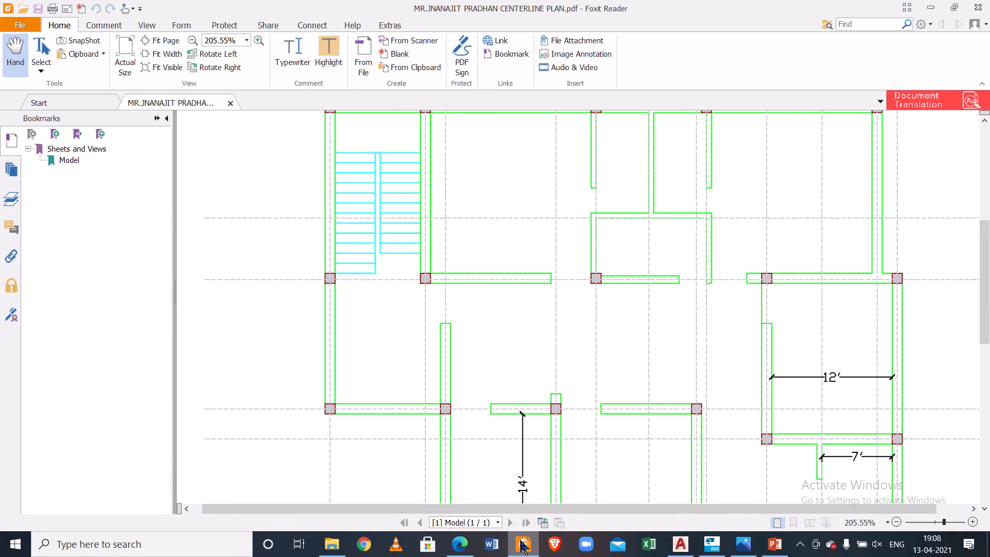
pyautogui.keyDown('ctrl'); pyautogui.scroll(-1, 435, 313); pyautogui.keyUp('ctrl')
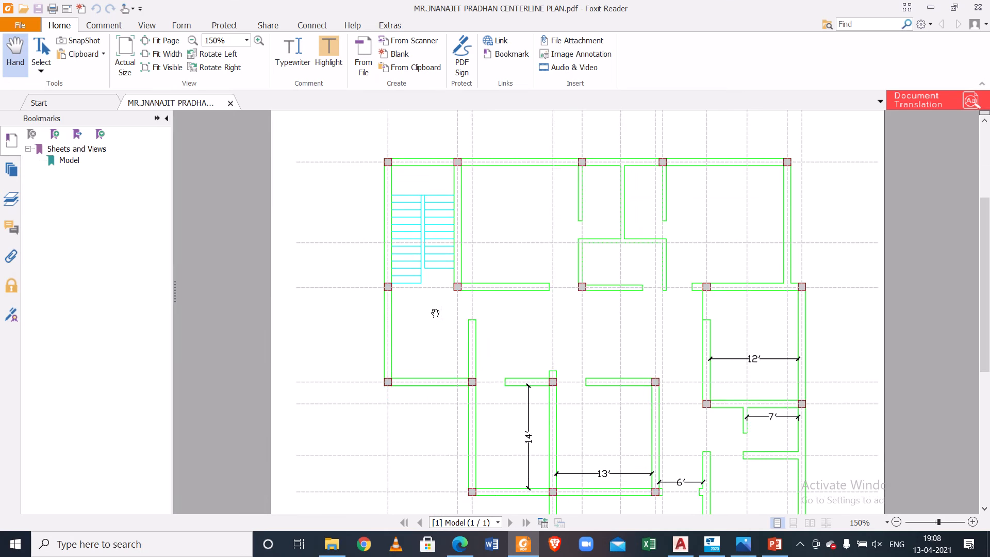
pyautogui.scroll(3, 434, 304)
pyautogui.scroll(-3, 634, 239)
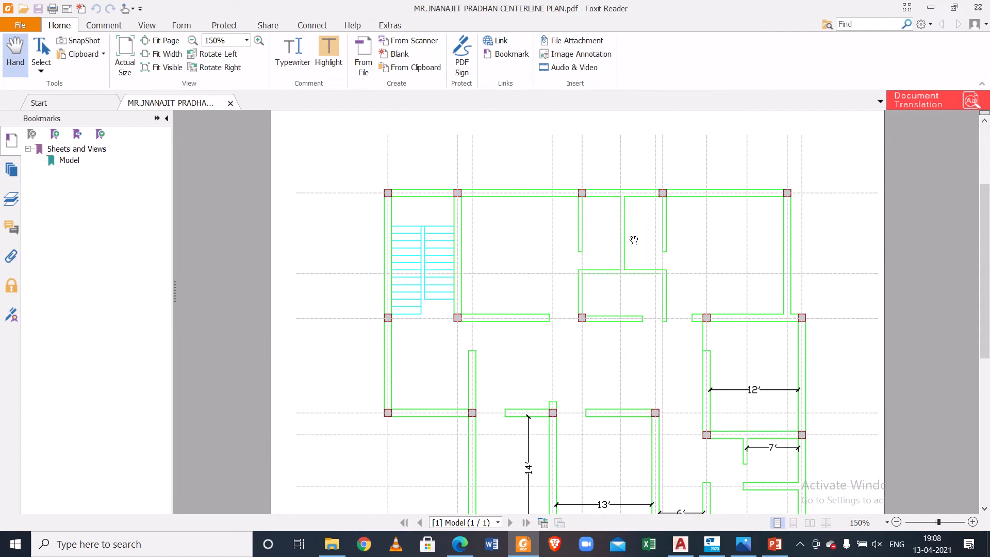
pyautogui.scroll(2, 635, 240)
pyautogui.scroll(-5, 427, 270)
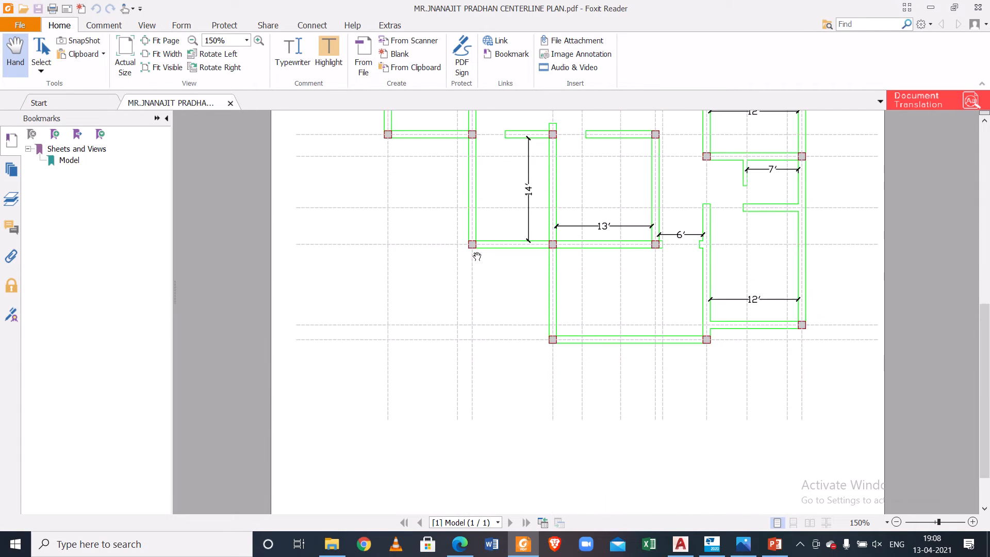
pyautogui.scroll(5, 472, 255)
pyautogui.scroll(2, 478, 255)
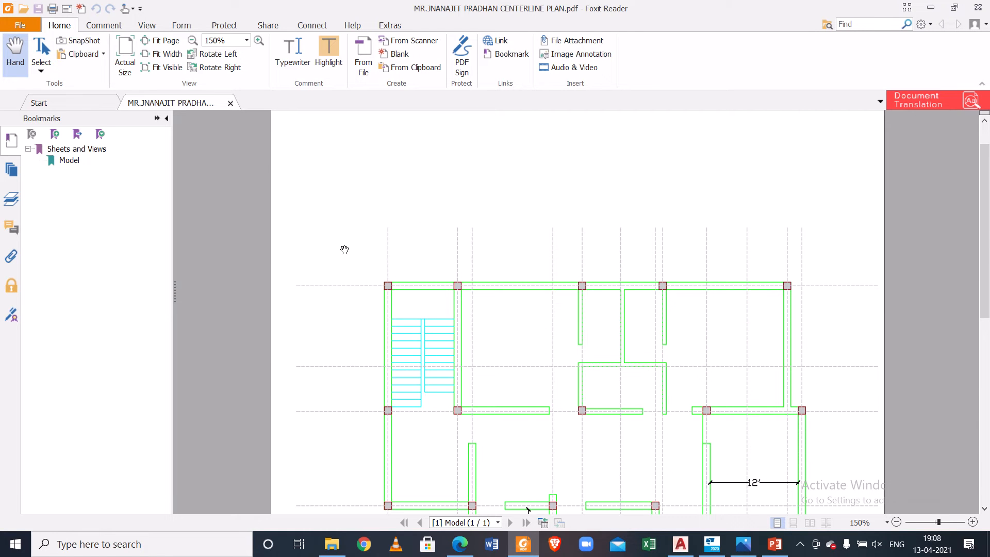
pyautogui.keyDown('ctrl'); pyautogui.scroll(-1, 483, 308); pyautogui.keyUp('ctrl')
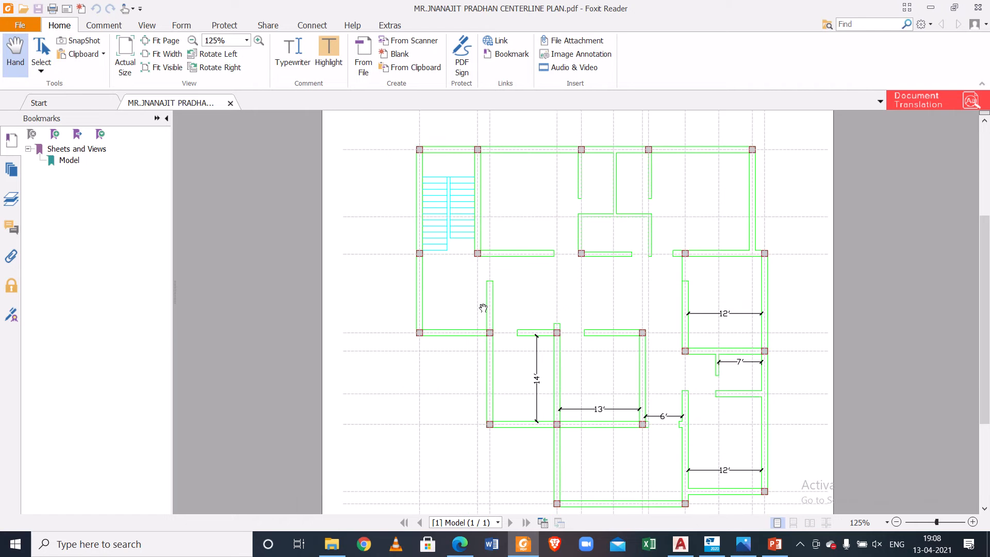
pyautogui.scroll(-2, 579, 304)
pyautogui.scroll(1, 577, 280)
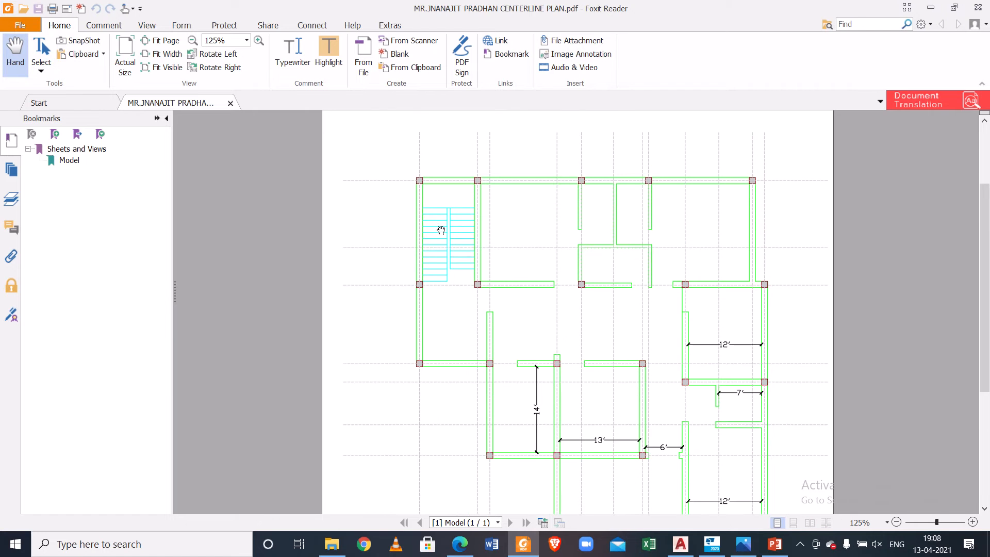
pyautogui.scroll(-2, 528, 258)
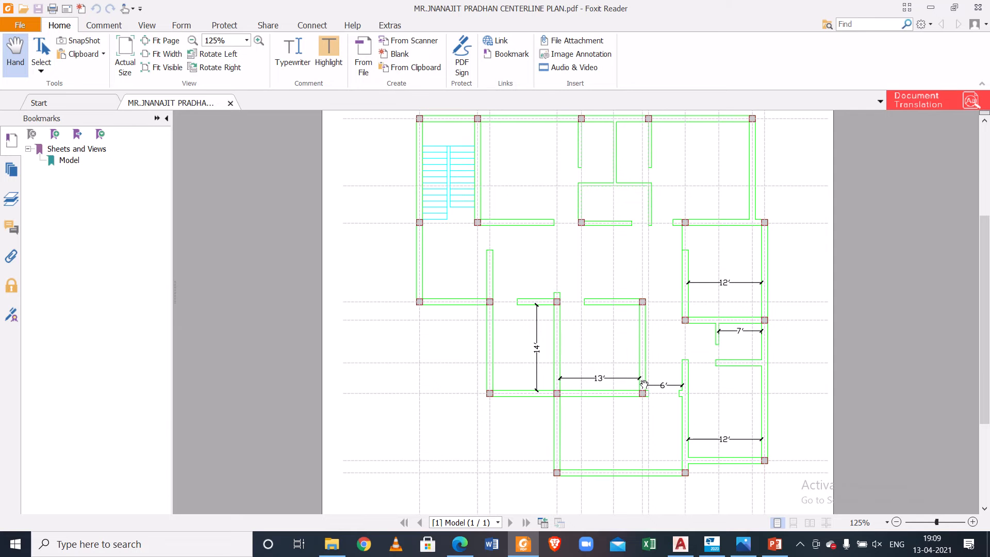
# Step: Examine the column layout and centerlines across the upper and lower parts of the plan
pyautogui.scroll(3, 632, 383)
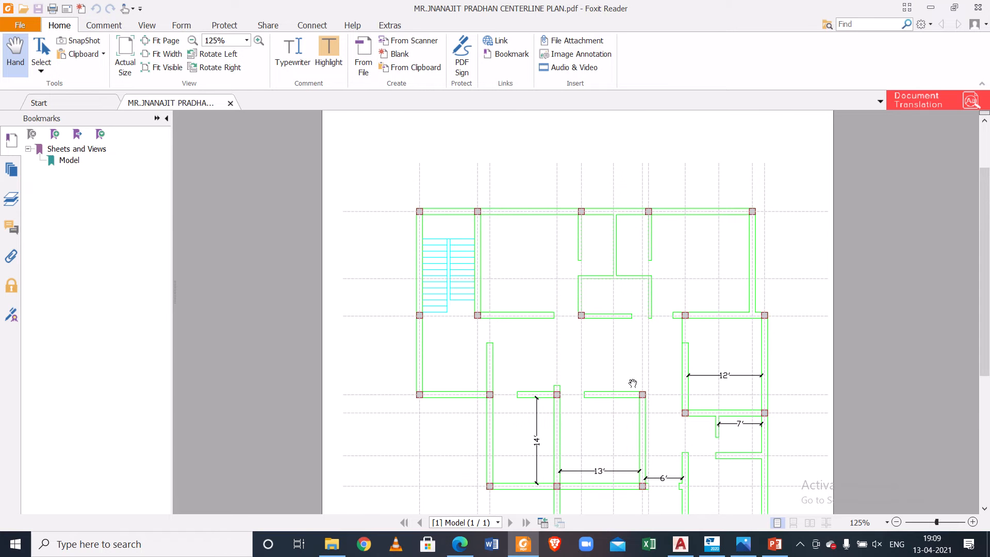
pyautogui.scroll(-4, 602, 329)
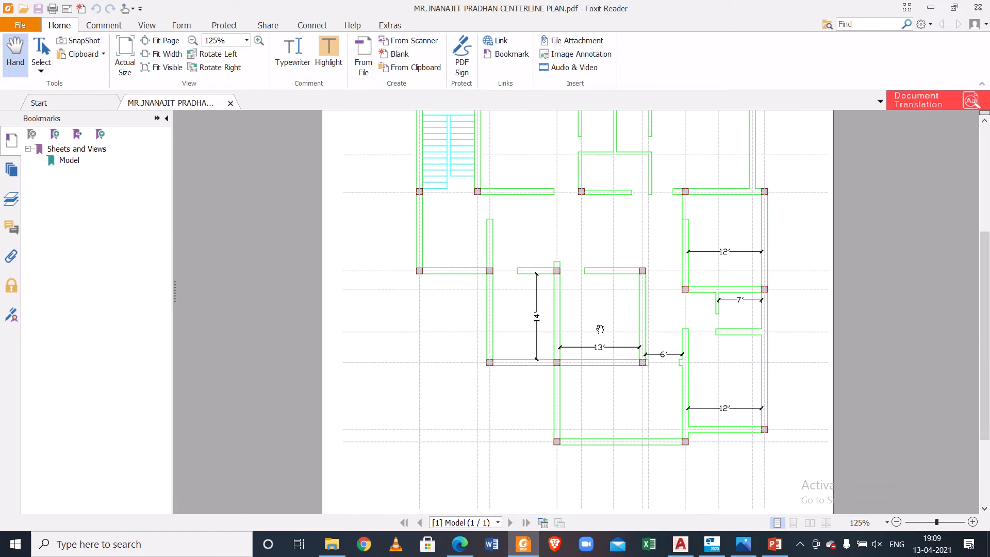
pyautogui.scroll(2, 600, 328)
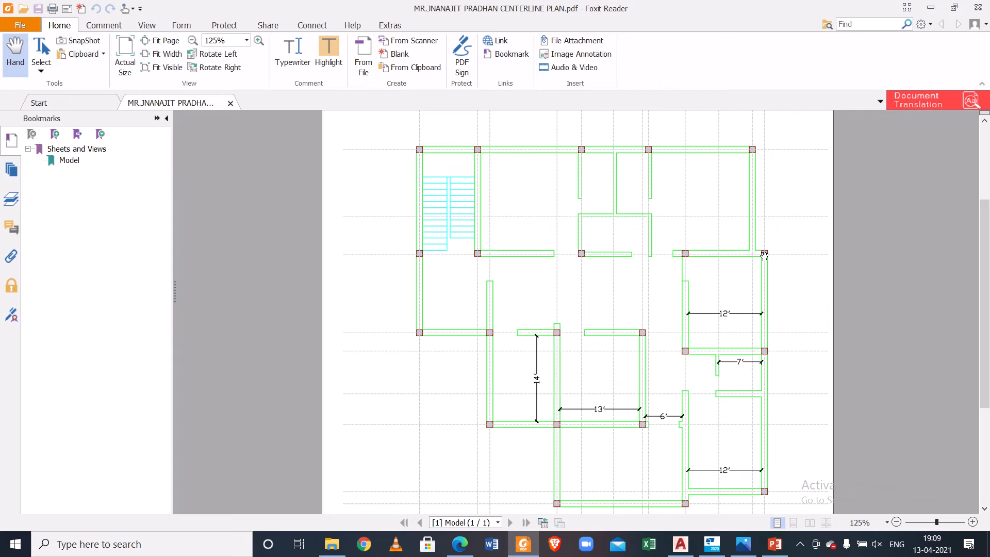
pyautogui.scroll(-3, 606, 267)
pyautogui.scroll(3, 606, 268)
# Step: Switch to Tekla Structural Designer and start a DXF grid import from the file "dxf for tsd"
pyautogui.click(711, 544)
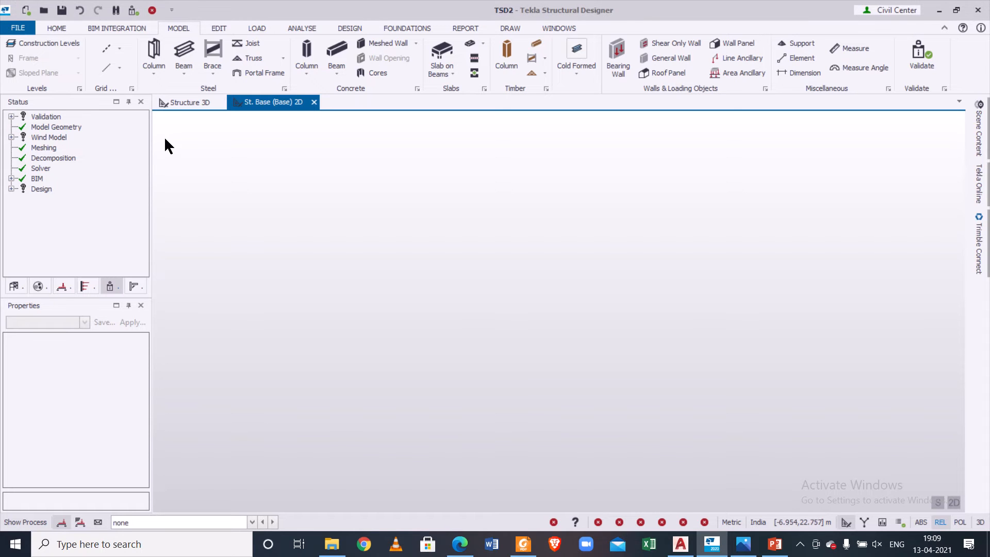
pyautogui.click(119, 49)
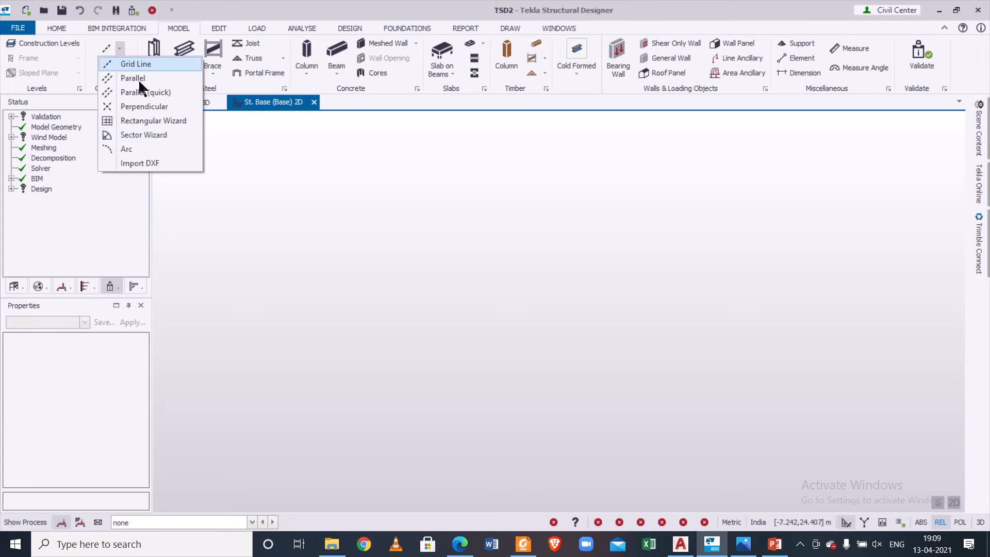
pyautogui.click(169, 159)
pyautogui.click(155, 129)
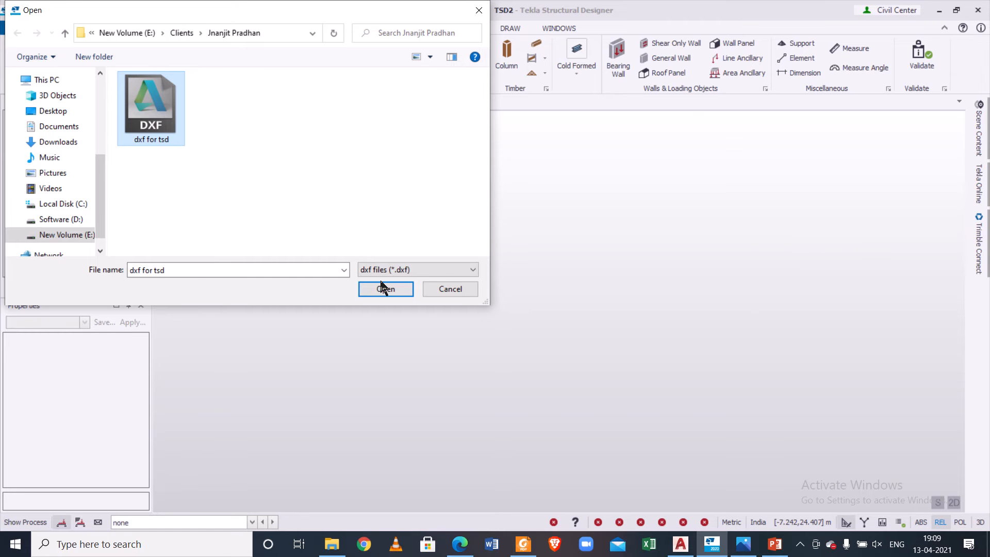
pyautogui.click(393, 290)
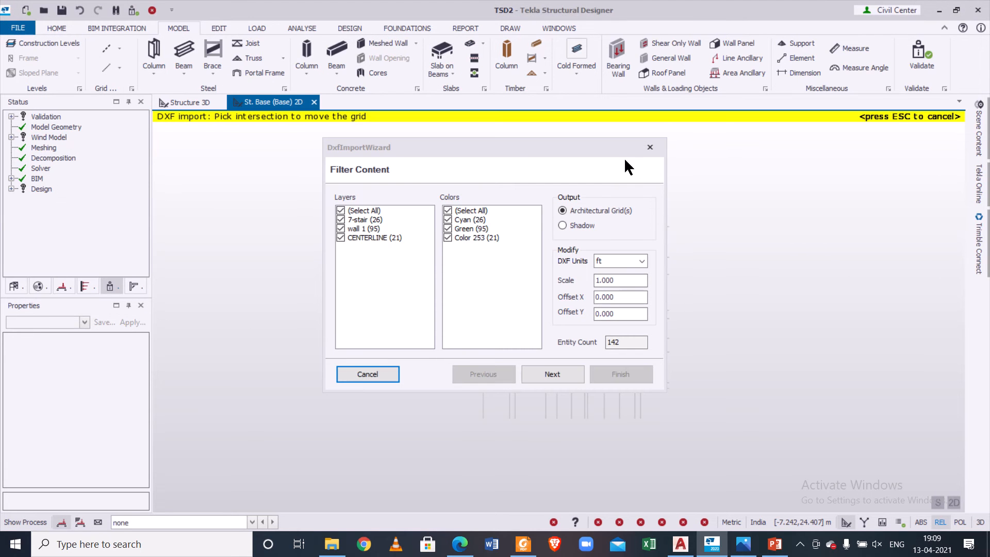
# Step: Limit the import to the CENTERLINE layer as architectural grids, set the DXF units to mm and proceed to the level options
pyautogui.click(603, 257)
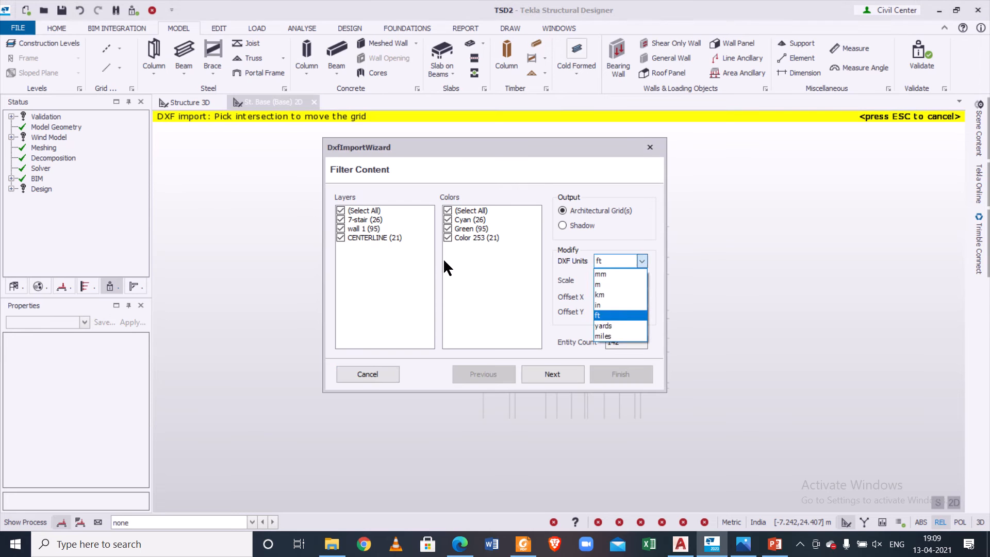
pyautogui.click(413, 258)
pyautogui.click(340, 230)
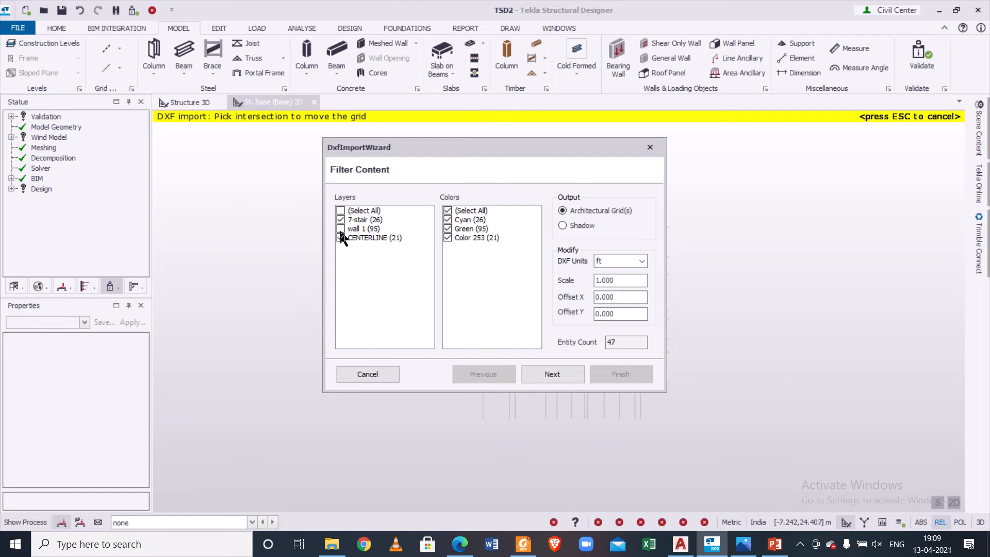
pyautogui.click(341, 220)
pyautogui.click(630, 263)
pyautogui.click(620, 274)
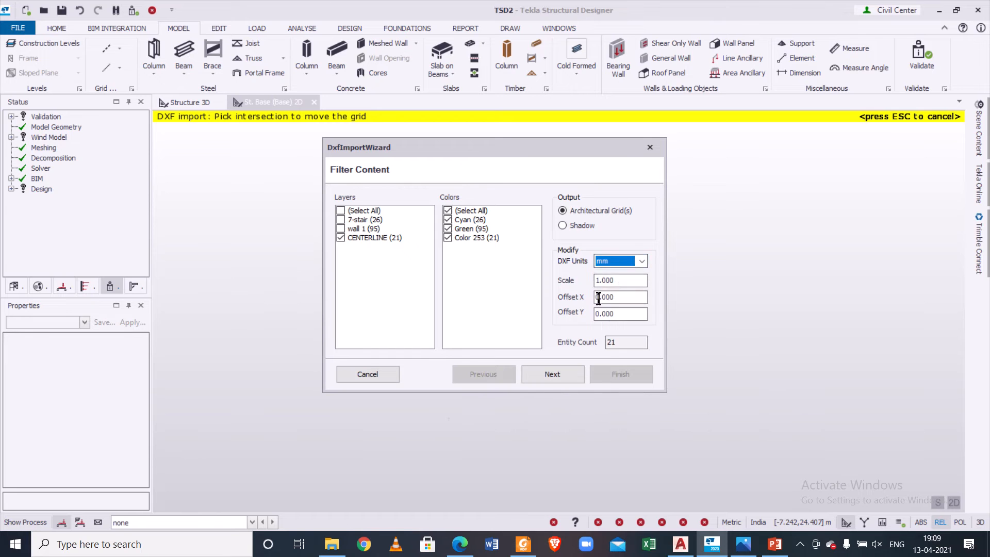
pyautogui.click(550, 374)
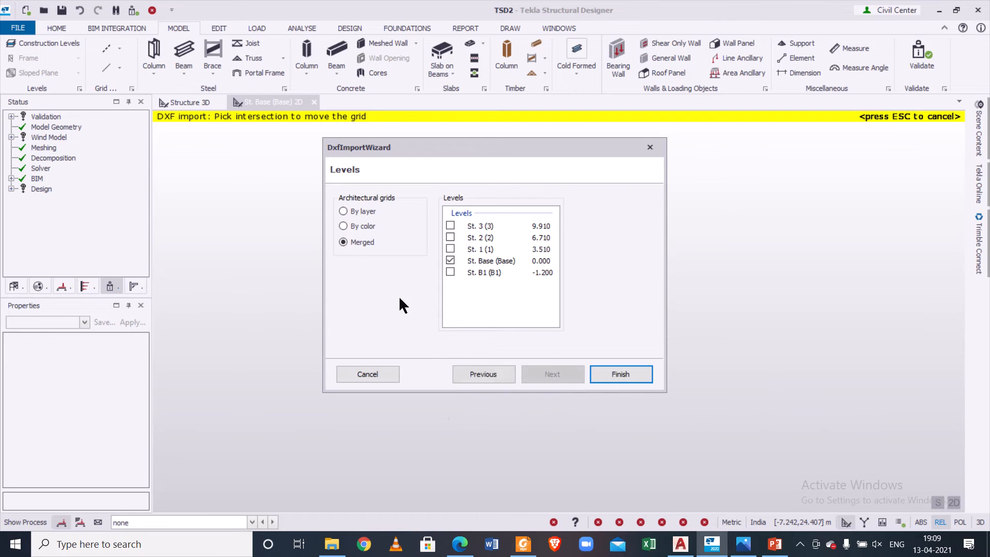
# Step: Create the architectural grids by layer on all levels, adding St. 3, St. 2, St. 1 and St. B1, and finish the import
pyautogui.click(356, 212)
pyautogui.click(451, 225)
pyautogui.click(451, 237)
pyautogui.click(451, 249)
pyautogui.click(450, 271)
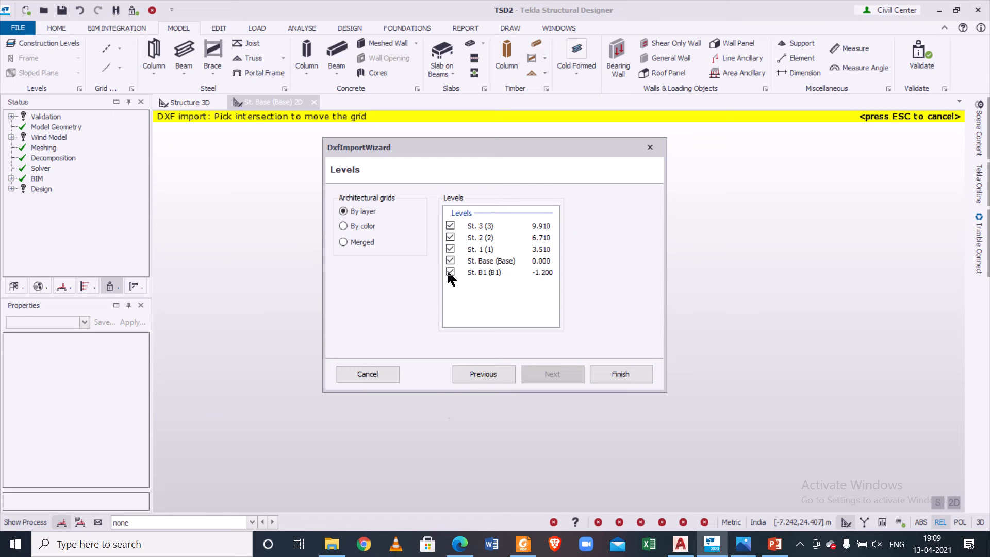
pyautogui.click(619, 373)
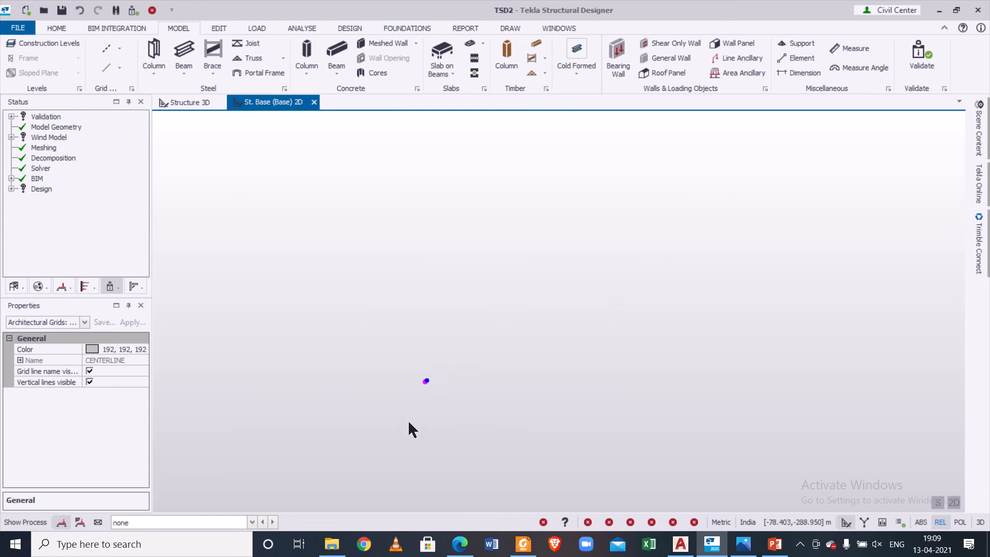
pyautogui.scroll(10, 459, 381)
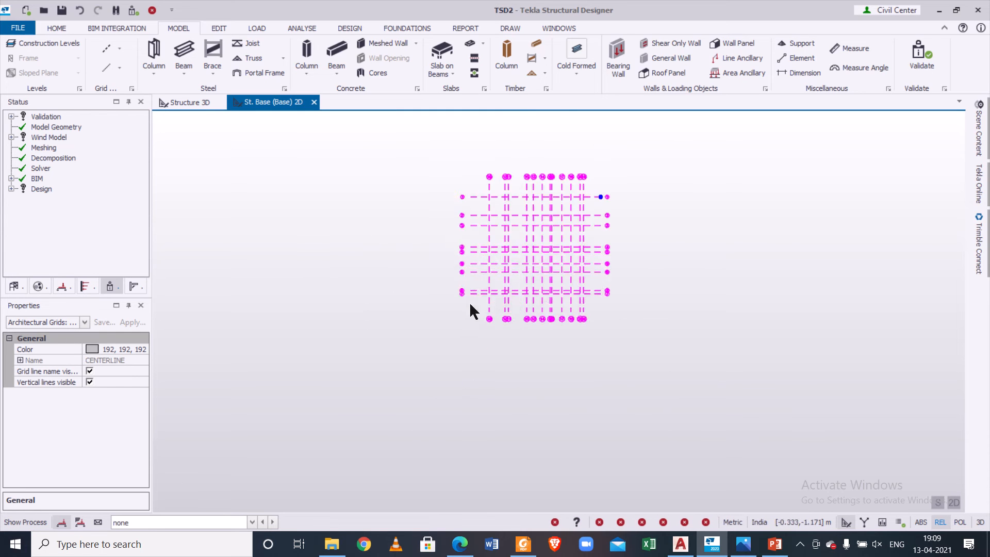
pyautogui.scroll(-5, 464, 242)
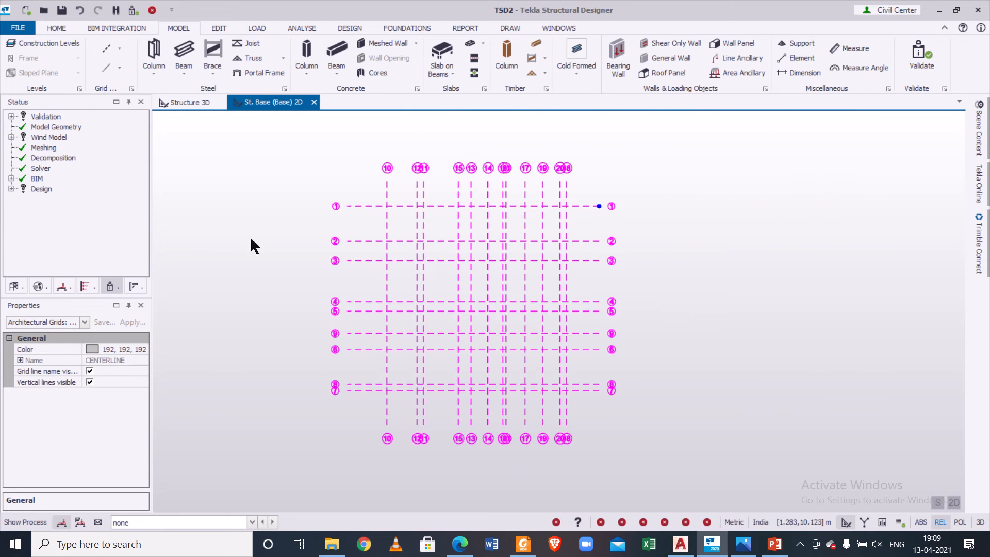
# Step: Start another DXF import from the file "dxf for tsd" for the base level
pyautogui.click(105, 67)
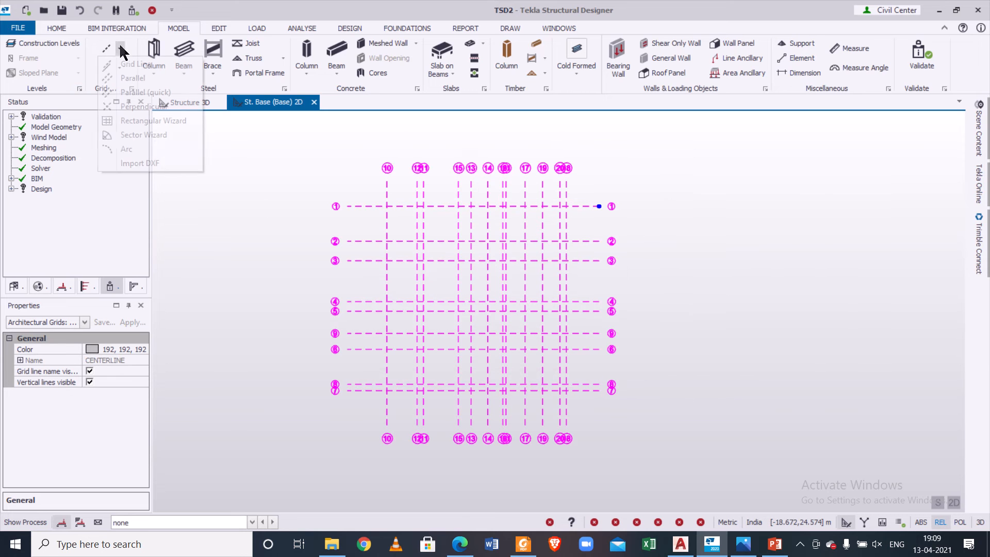
pyautogui.click(167, 161)
pyautogui.click(155, 114)
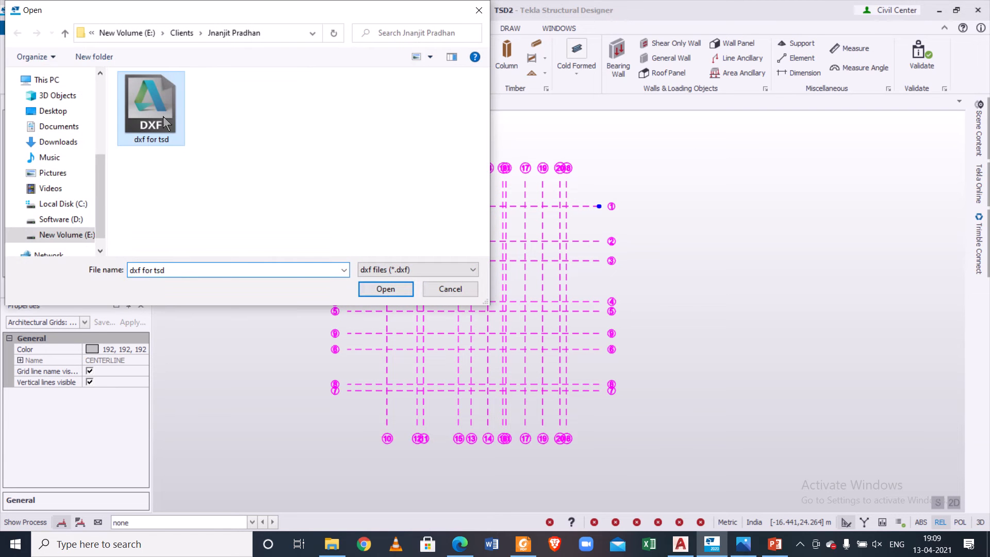
pyautogui.click(394, 286)
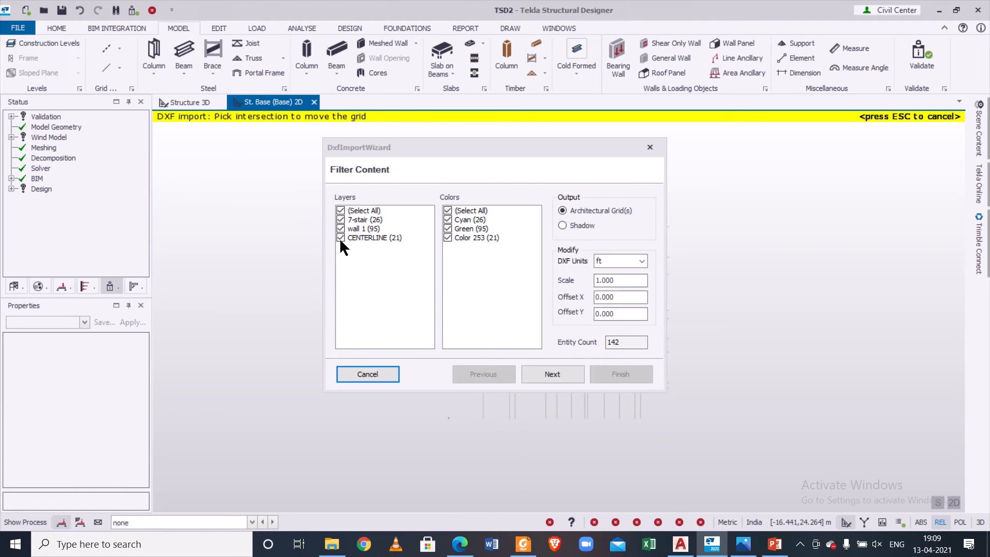
# Step: Import the 7-stair and wall 1 layers without CENTERLINE as a shadow, with the DXF units set to mm
pyautogui.click(341, 238)
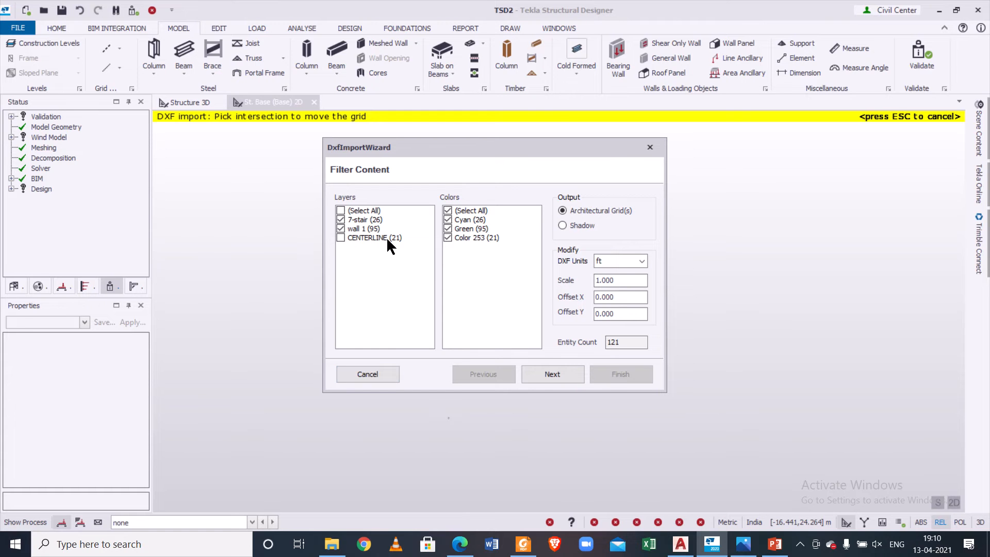
pyautogui.click(563, 225)
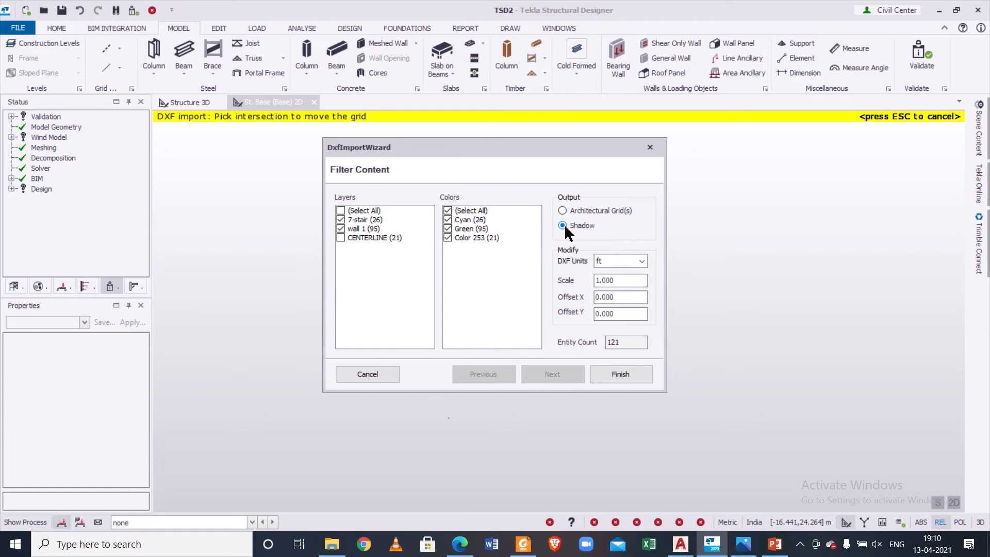
pyautogui.click(618, 261)
pyautogui.click(613, 273)
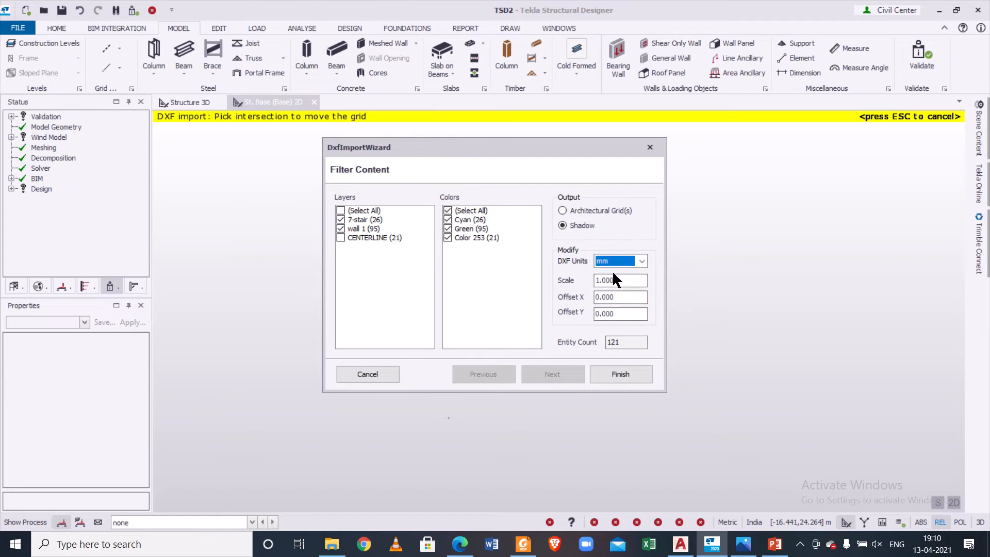
pyautogui.click(625, 374)
pyautogui.scroll(7, 450, 458)
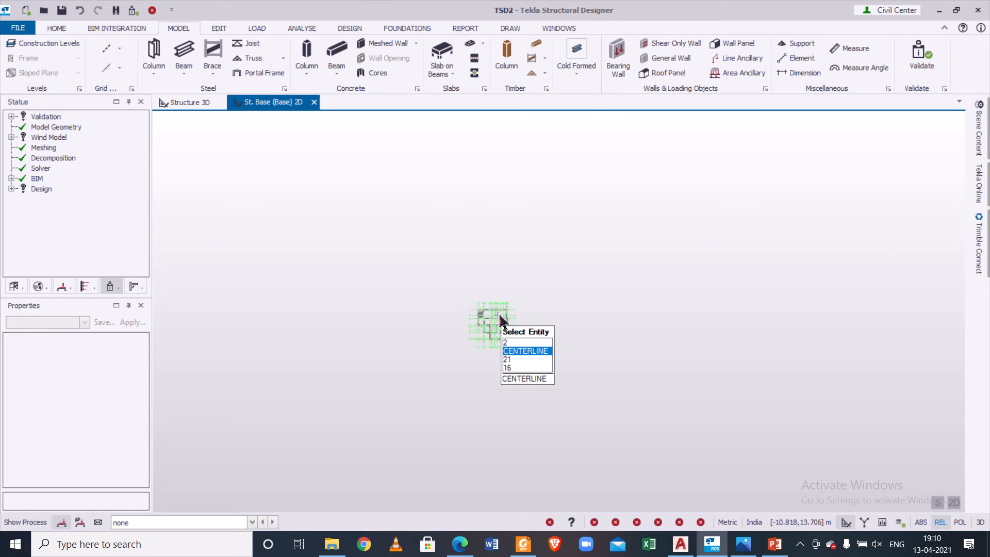
pyautogui.scroll(6, 509, 311)
pyautogui.scroll(3, 365, 301)
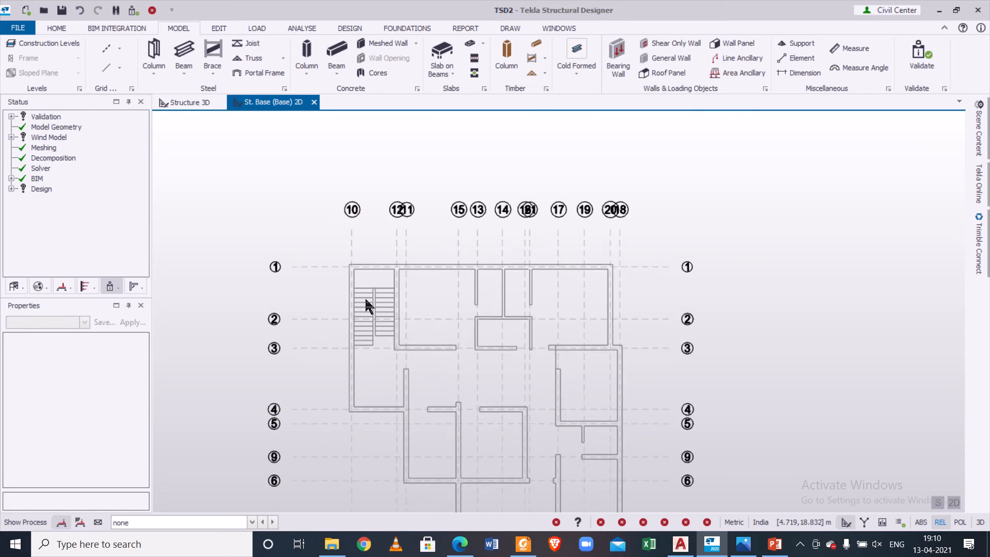
pyautogui.moveTo(452, 355); pyautogui.dragTo(442, 285, button='middle')
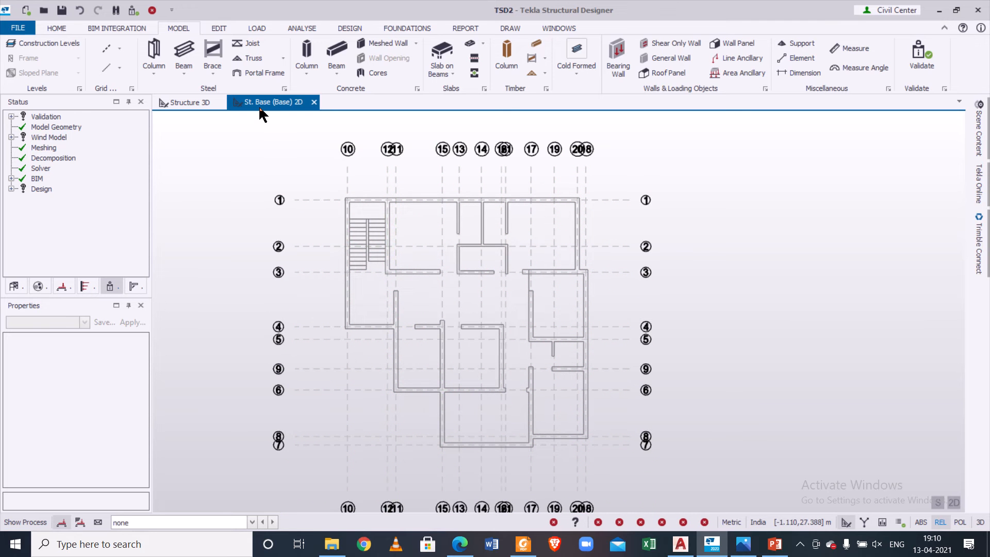
# Step: Switch to Foxit Reader and compare the column positions on the centerline plan with the imported grid
pyautogui.click(713, 545)
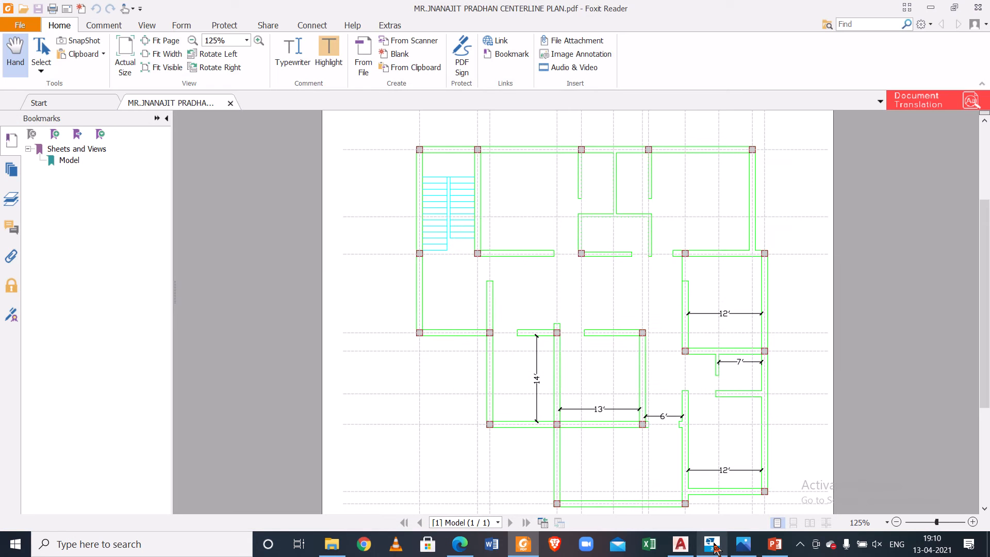
pyautogui.scroll(2, 435, 157)
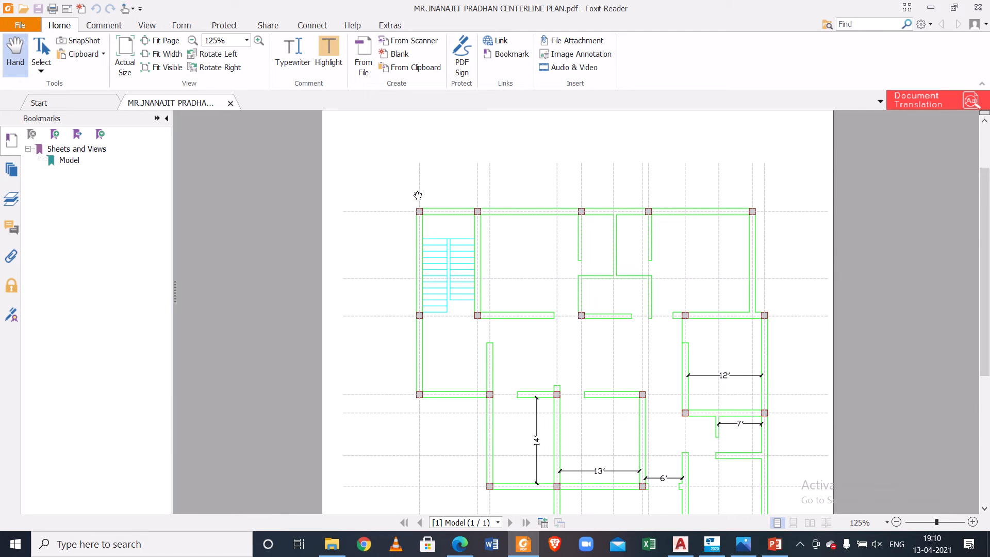
pyautogui.scroll(-2, 418, 195)
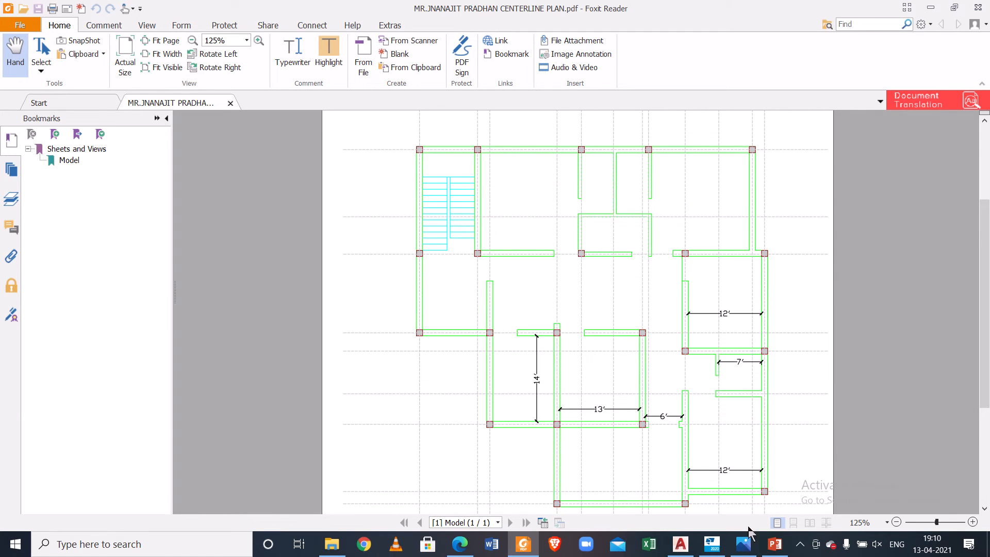
# Step: Return to Tekla Structural Designer and open the concrete beam reinforcement settings in the design settings
pyautogui.click(712, 544)
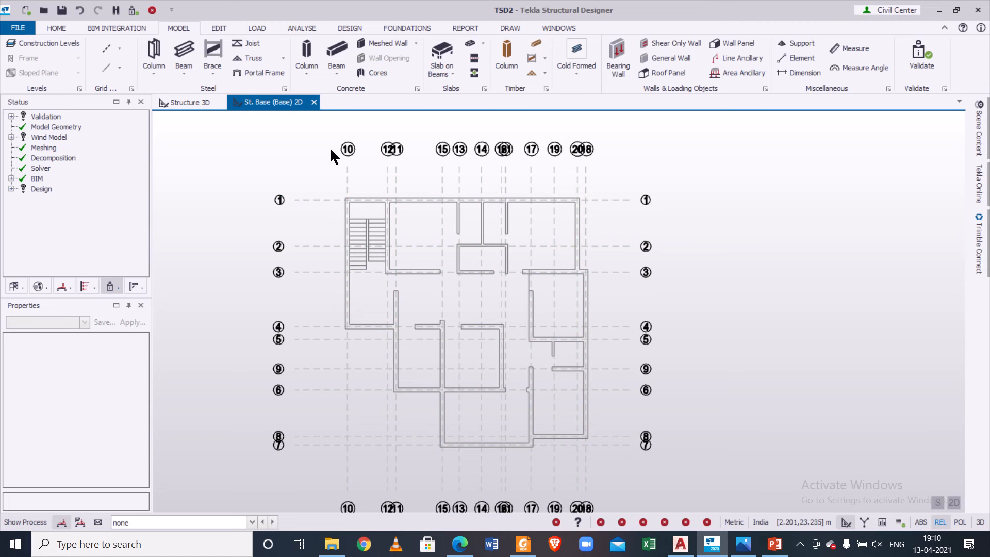
pyautogui.click(346, 29)
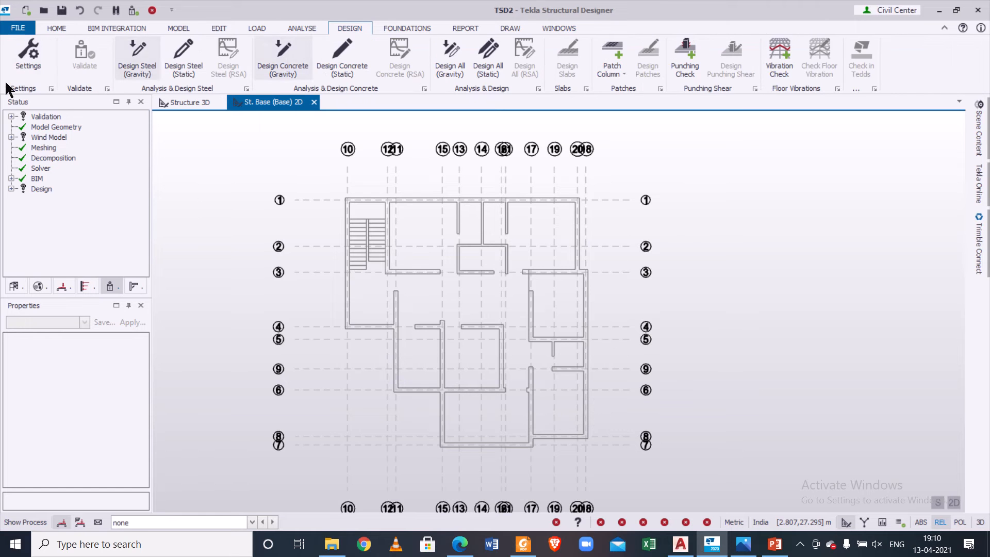
pyautogui.click(26, 57)
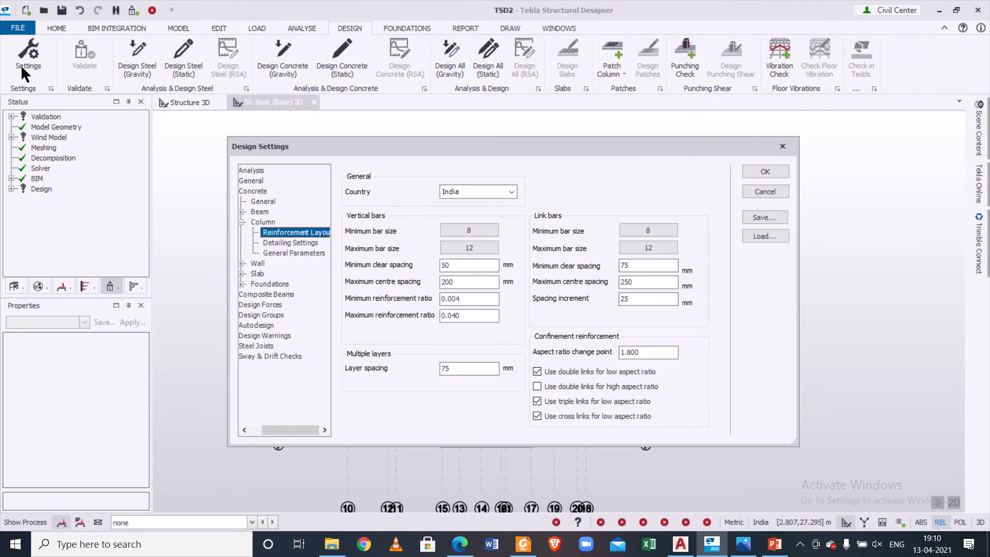
pyautogui.click(241, 212)
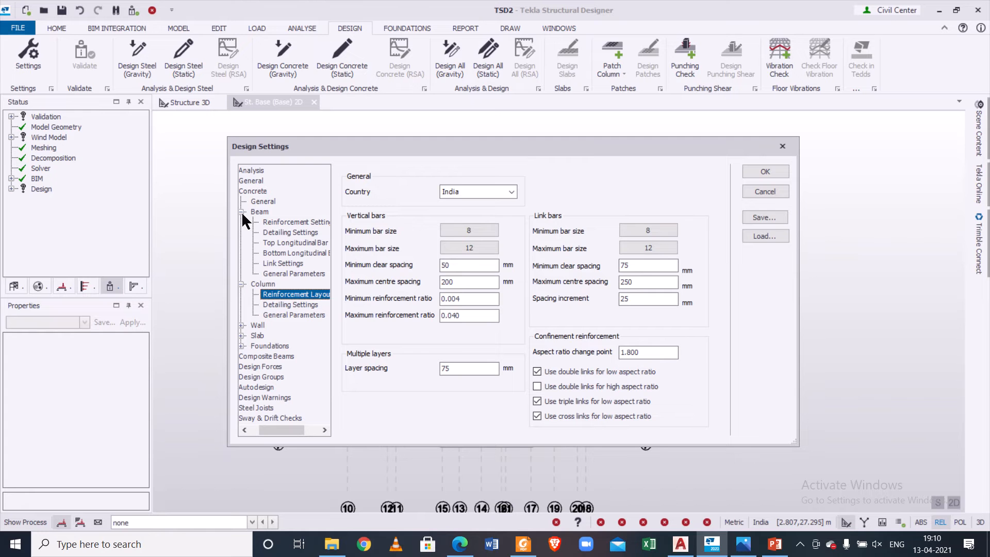
pyautogui.click(293, 222)
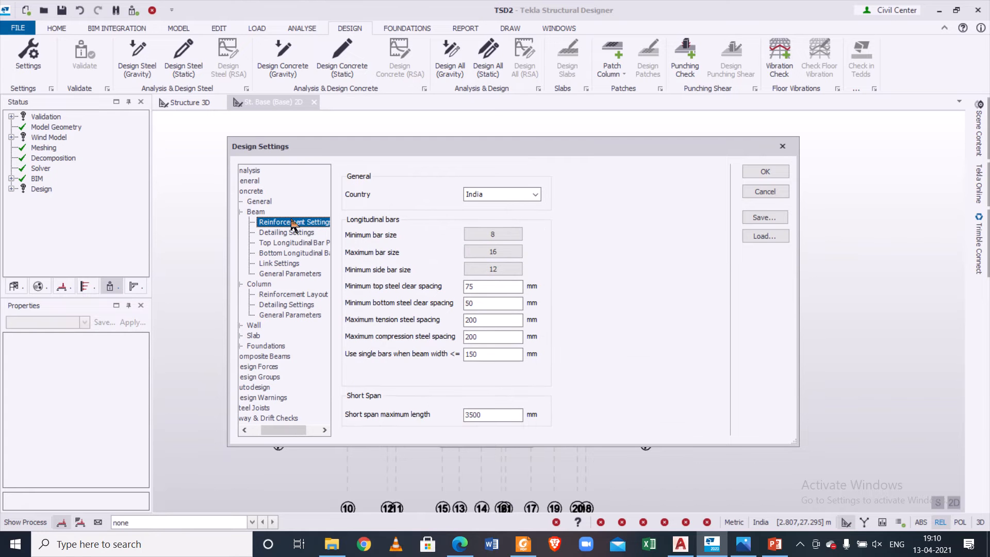
# Step: Set the concrete beam's minimum longitudinal bar size to 12 with grade Fe 500
pyautogui.click(496, 234)
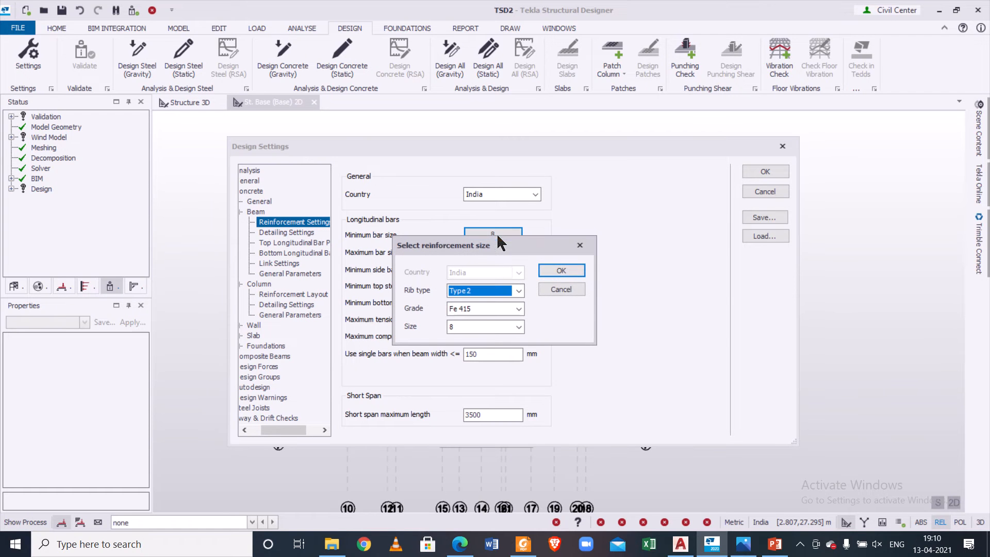
pyautogui.click(499, 307)
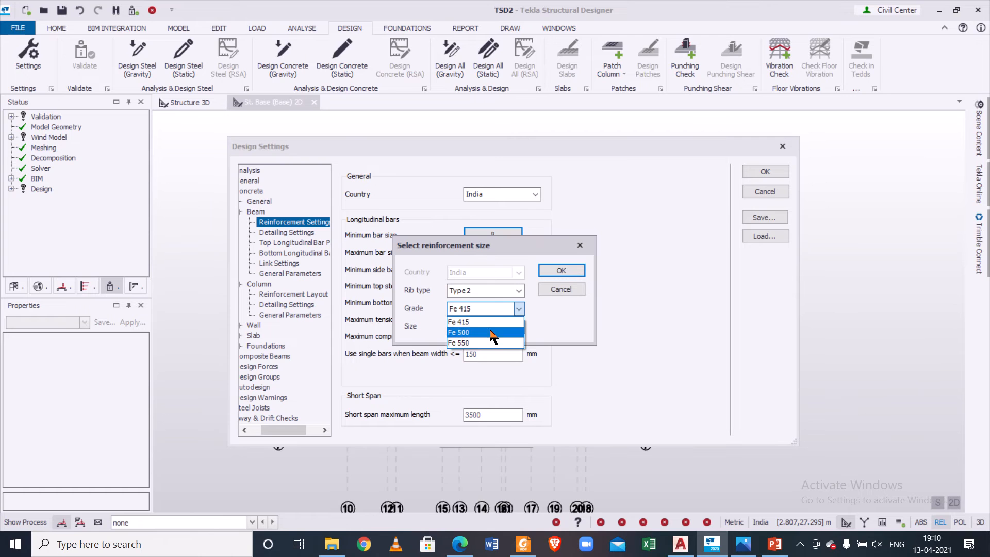
pyautogui.click(490, 330)
pyautogui.click(518, 326)
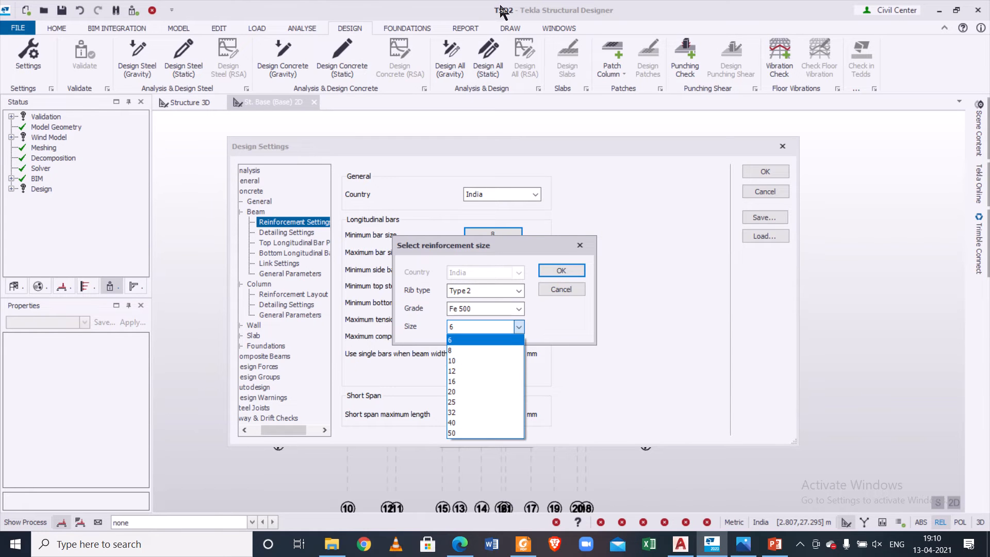
pyautogui.moveTo(467, 8)
pyautogui.click(415, 28)
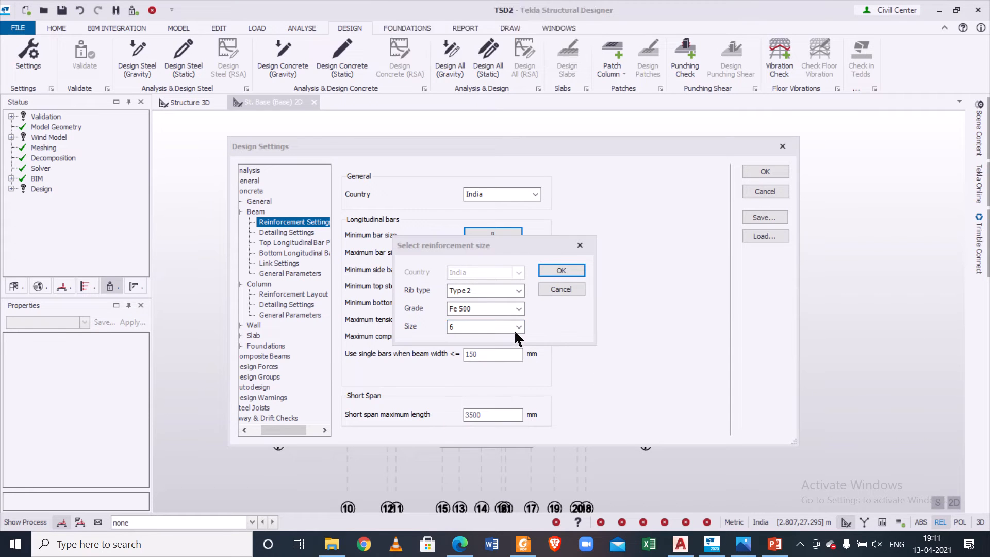
pyautogui.click(518, 327)
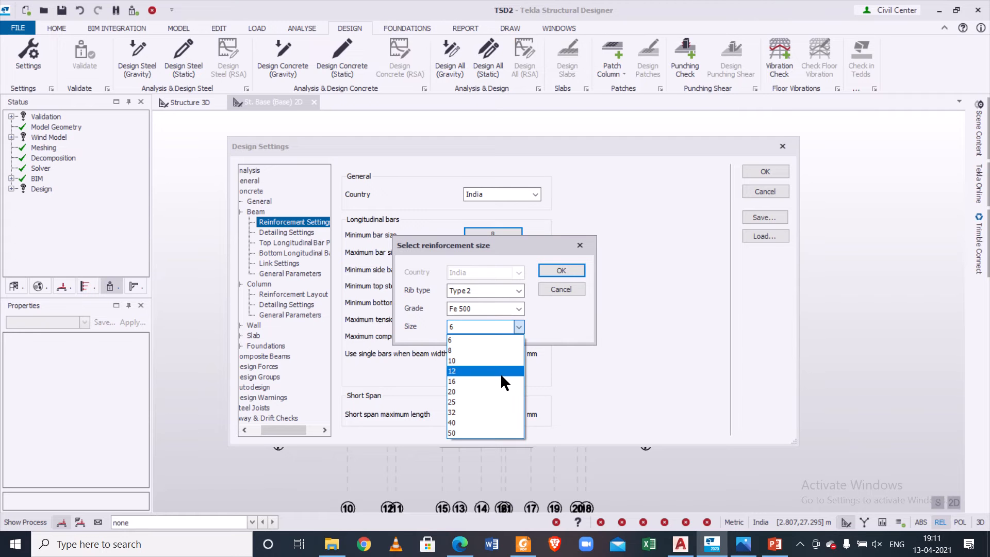
pyautogui.click(500, 372)
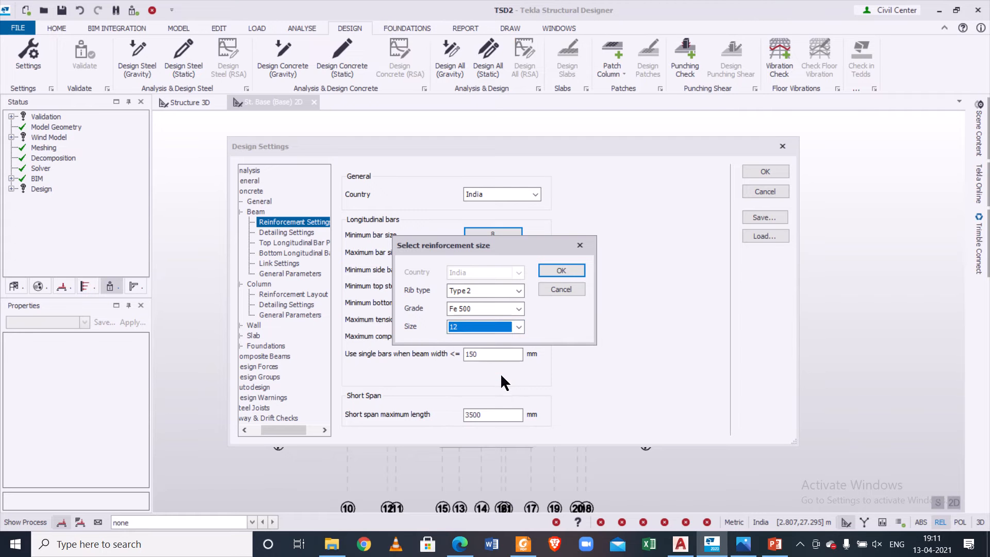
pyautogui.click(559, 271)
# Step: Set the concrete beam's maximum longitudinal bar size to 20 with grade Fe 500
pyautogui.click(499, 251)
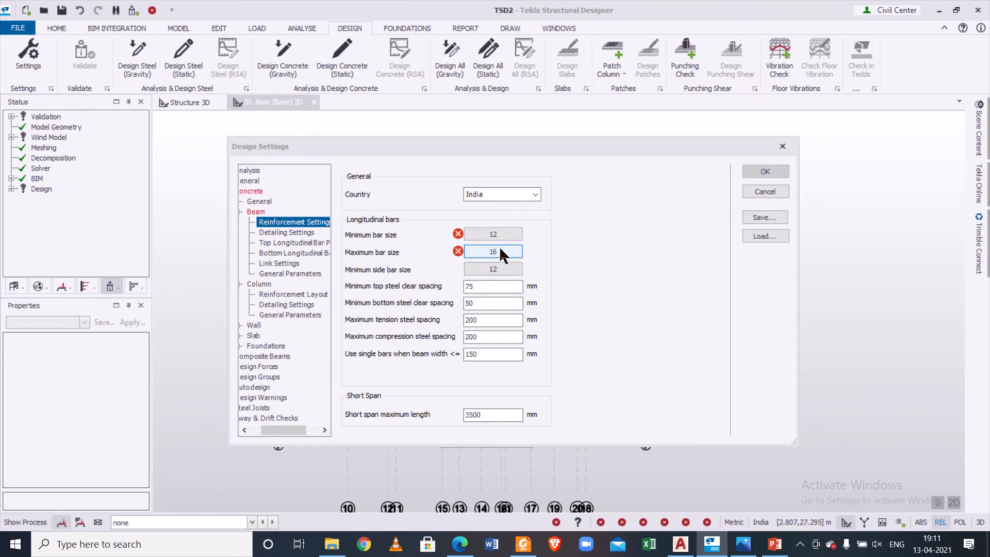
pyautogui.click(518, 309)
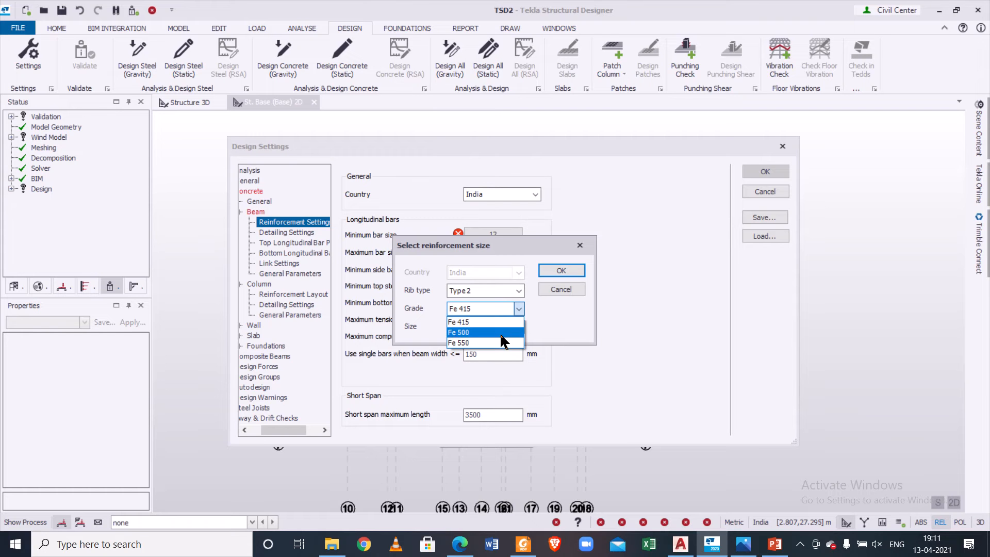
pyautogui.click(500, 333)
pyautogui.click(518, 327)
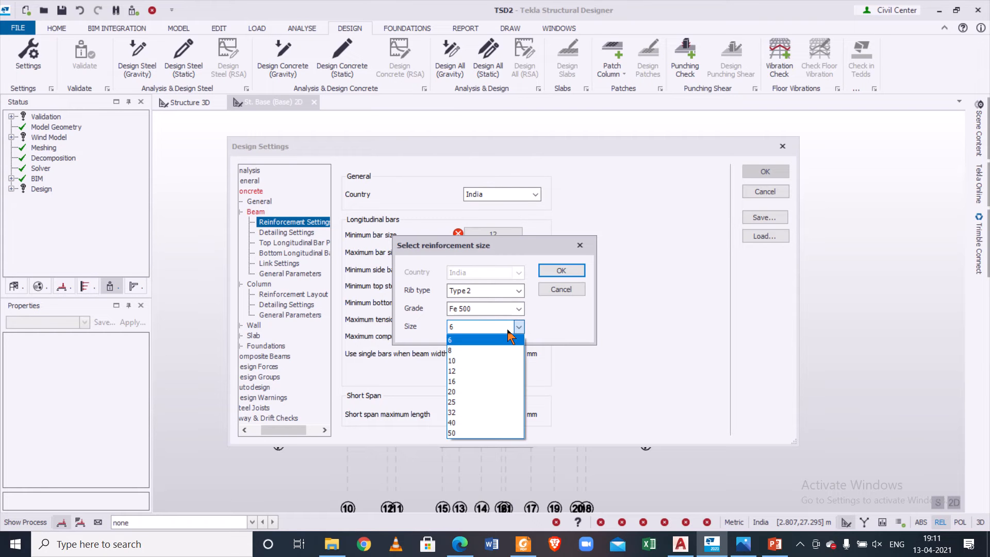
pyautogui.click(511, 391)
pyautogui.click(570, 274)
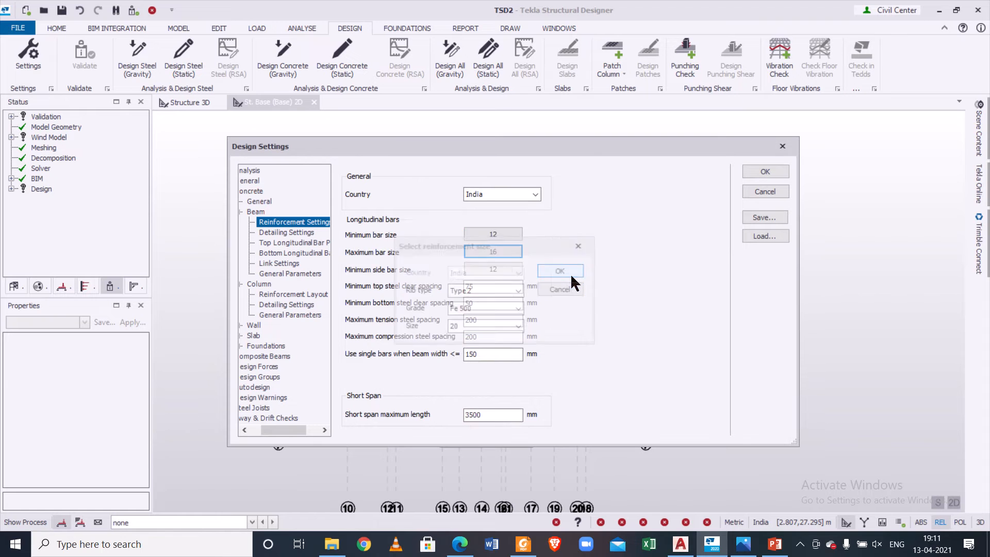
# Step: In the column reinforcement layout settings, set the minimum vertical bar size to 12 with grade Fe 500
pyautogui.click(276, 296)
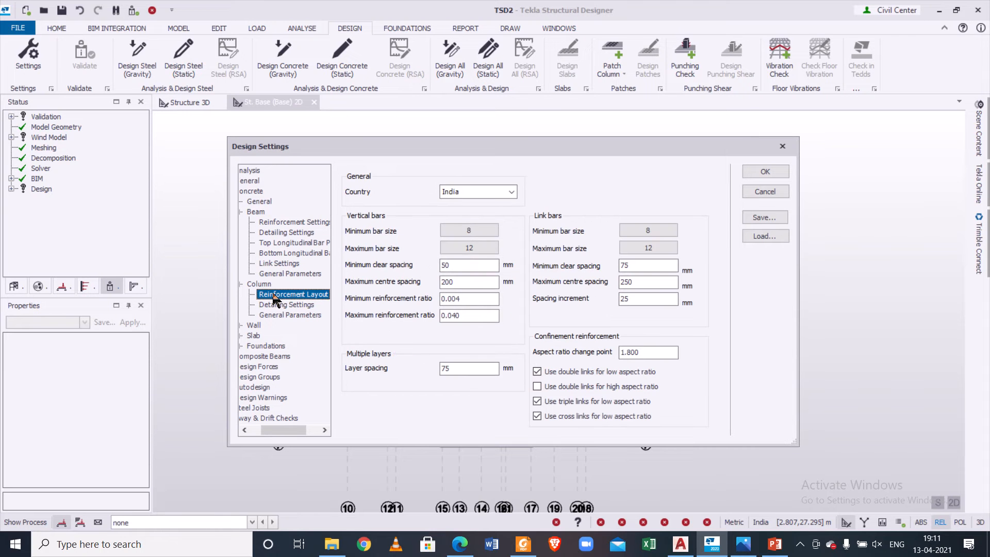
pyautogui.click(456, 231)
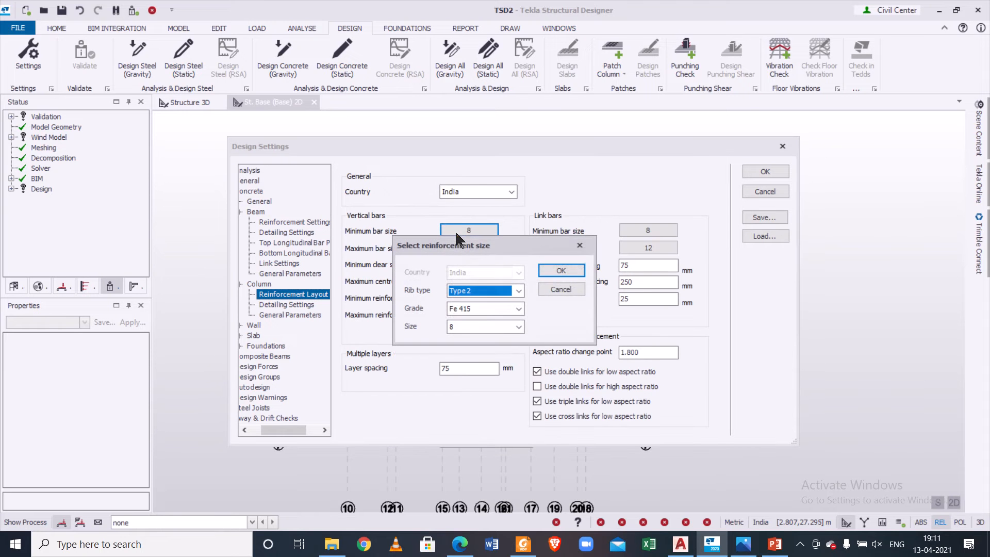
pyautogui.click(481, 308)
pyautogui.click(470, 332)
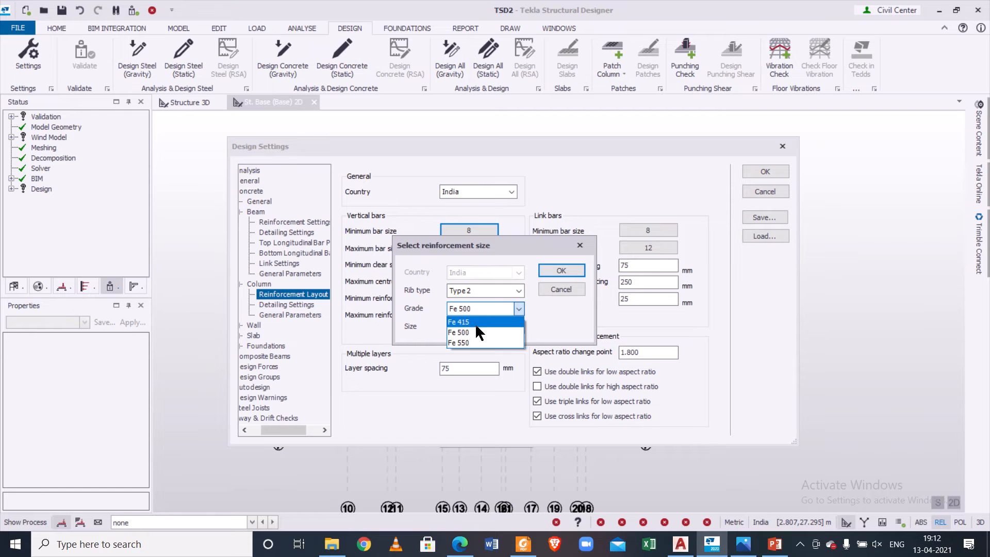
pyautogui.click(475, 326)
pyautogui.click(479, 371)
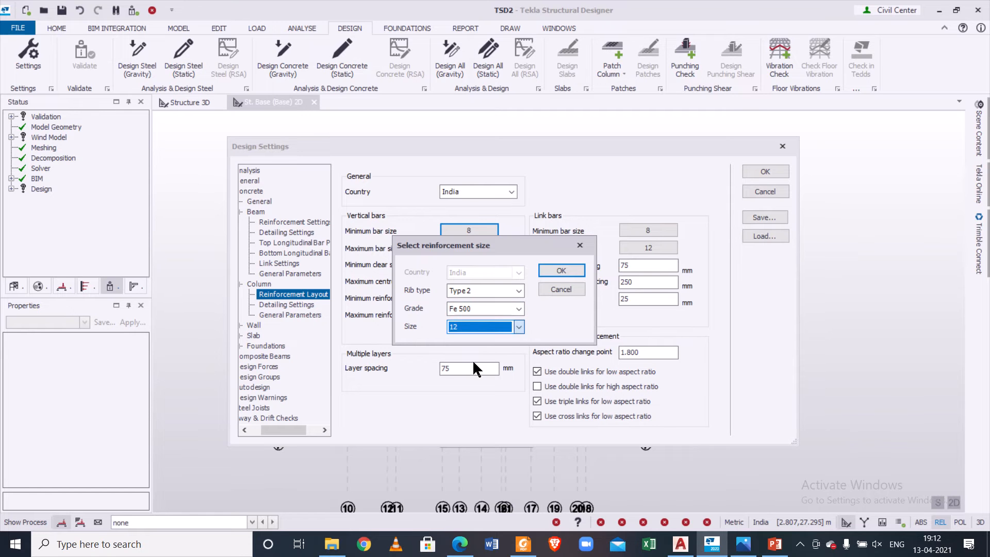
pyautogui.click(561, 270)
# Step: Set the column's maximum vertical bar size to 20 with grade Fe 500 and accept the design settings
pyautogui.click(481, 243)
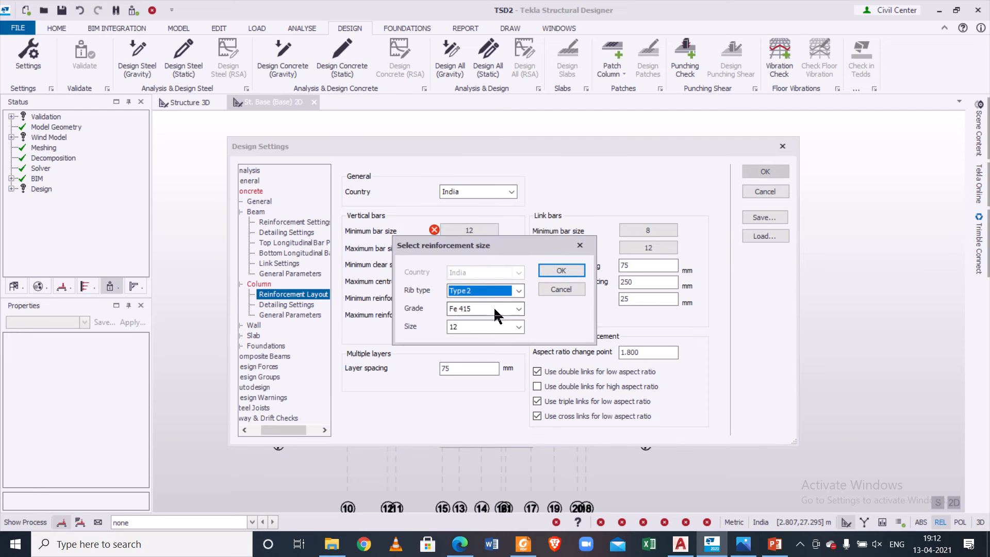
pyautogui.click(492, 308)
pyautogui.click(490, 332)
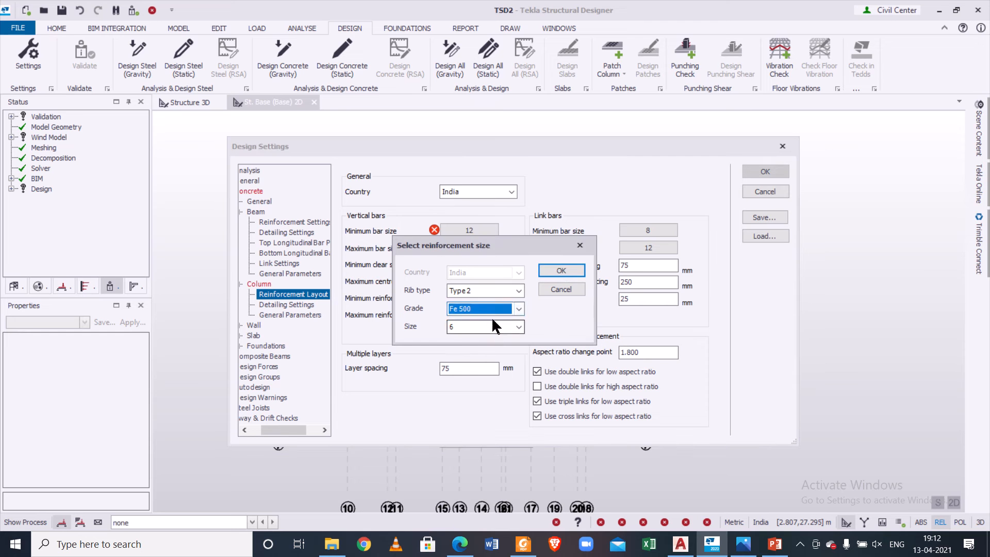
pyautogui.click(487, 326)
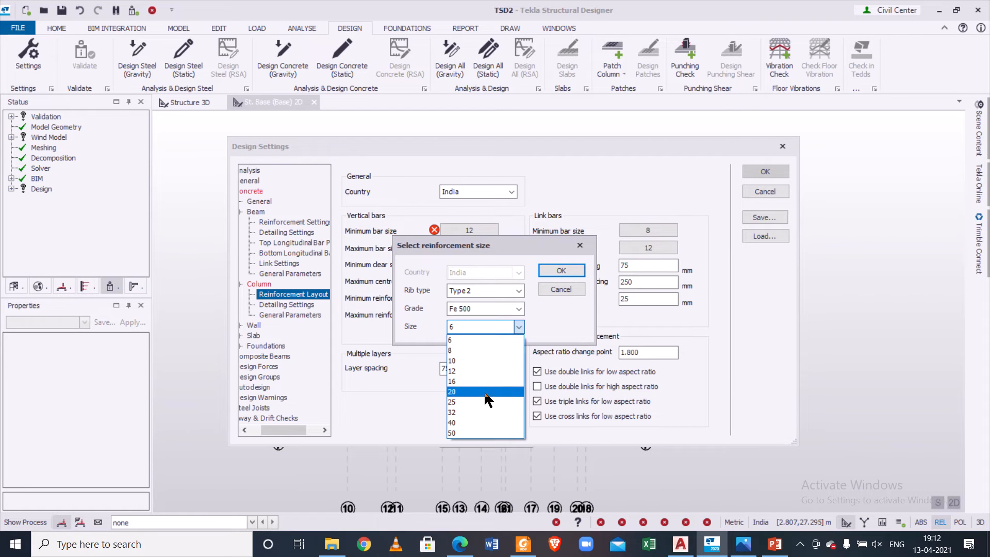
pyautogui.click(485, 392)
pyautogui.click(558, 272)
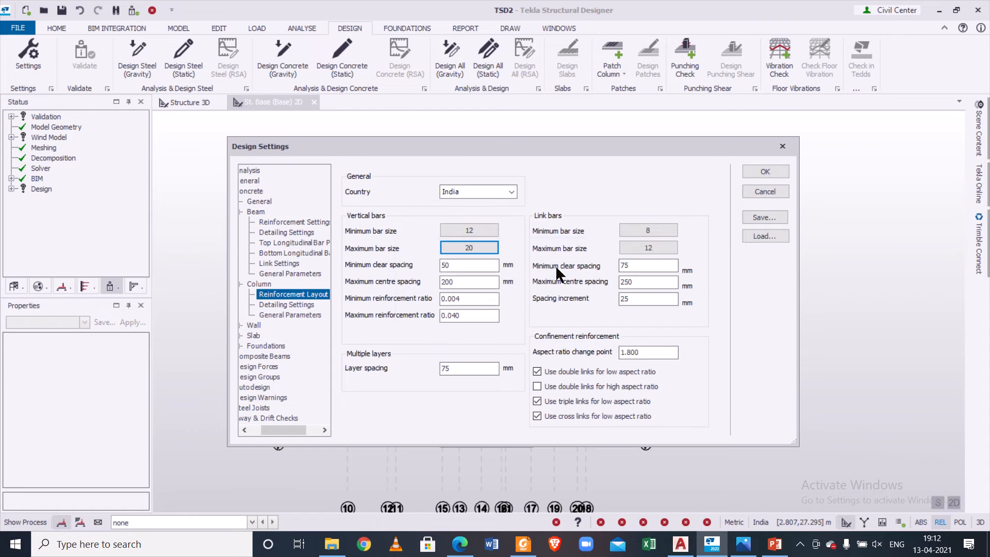
pyautogui.click(777, 170)
pyautogui.scroll(3, 420, 238)
pyautogui.scroll(-3, 416, 233)
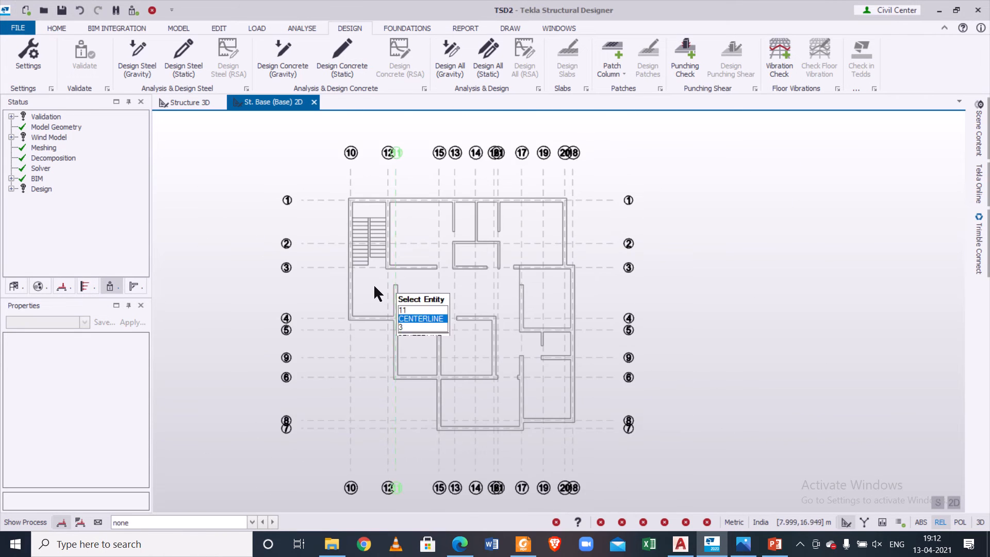
# Step: Start a cast-in-place concrete column and set its rectangular section to 300 mm breadth and 300 mm depth
pyautogui.click(165, 29)
pyautogui.click(61, 27)
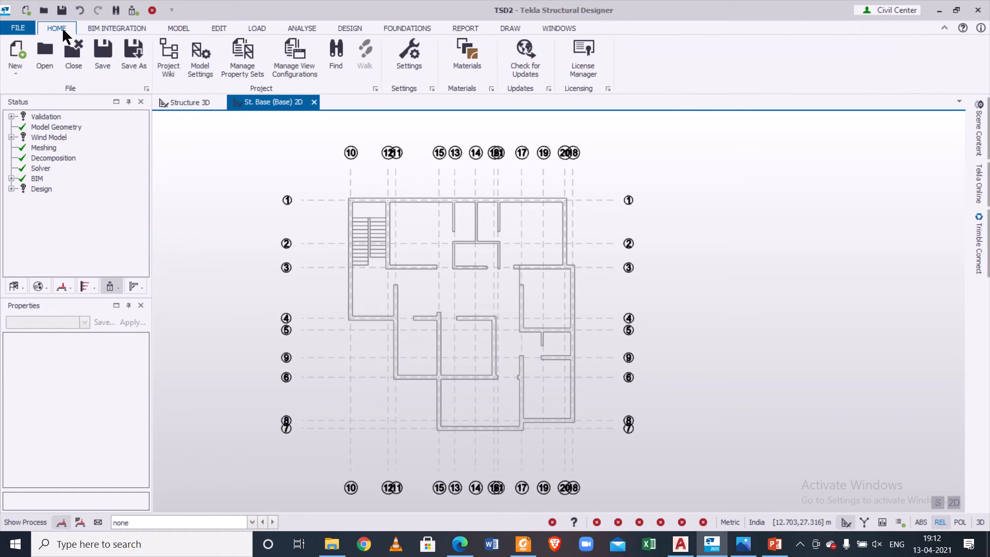
pyautogui.click(178, 28)
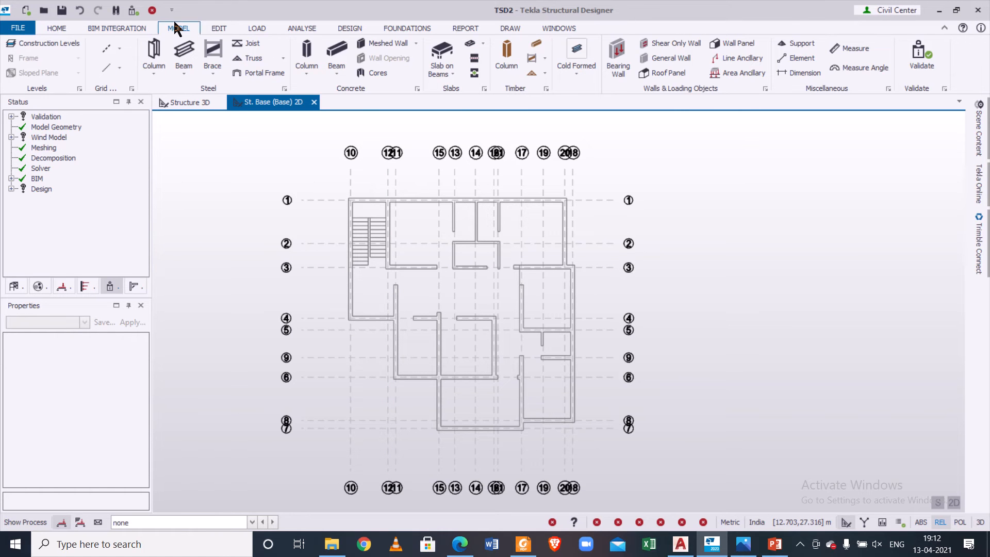
pyautogui.click(300, 52)
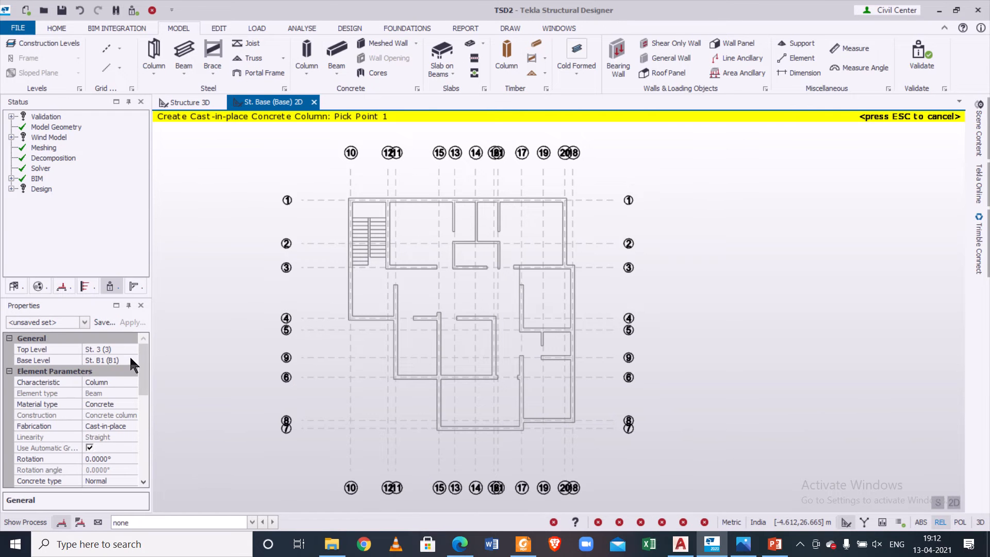
pyautogui.moveTo(137, 355); pyautogui.dragTo(138, 398)
pyautogui.click(122, 414)
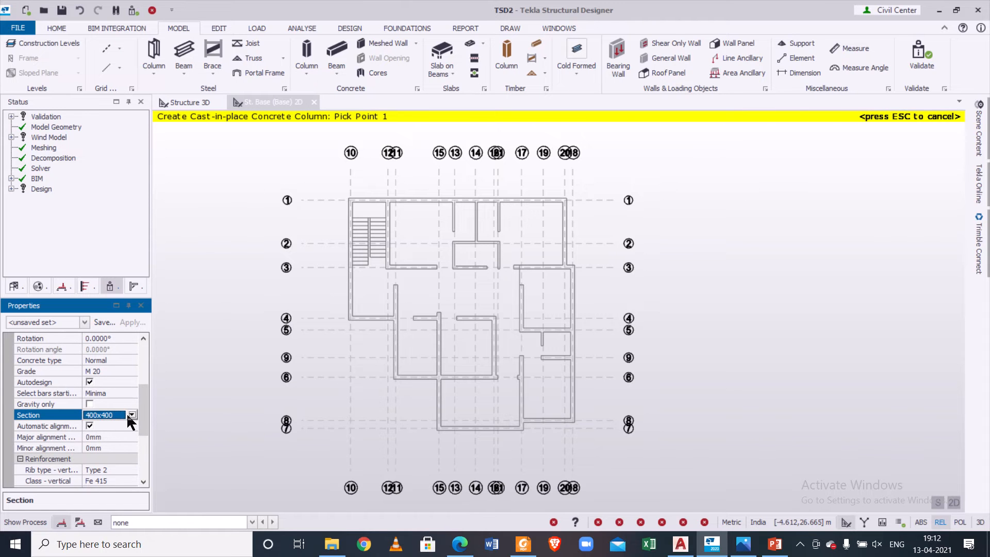
pyautogui.click(132, 415)
pyautogui.click(119, 437)
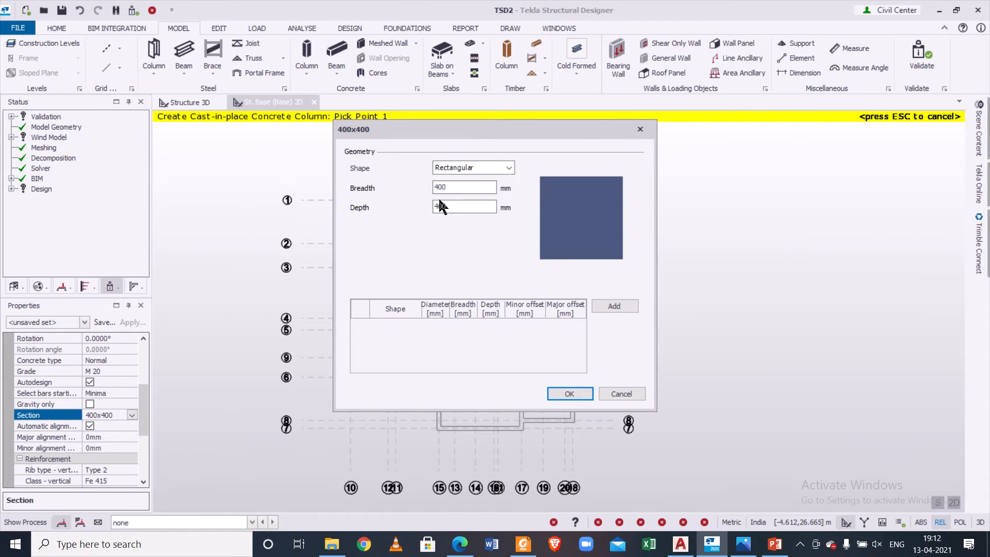
pyautogui.doubleClick(454, 186)
pyautogui.write('300')
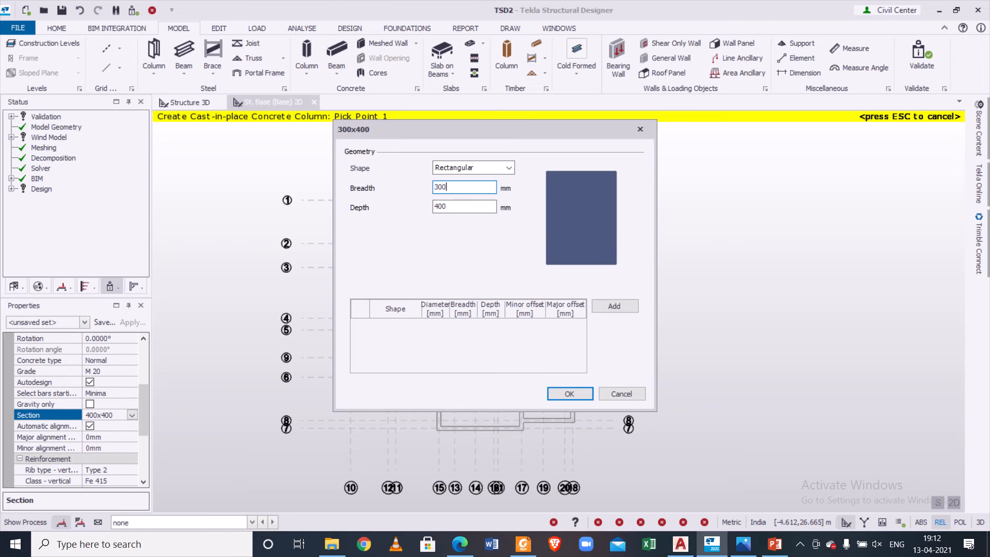
pyautogui.press('Tab')
pyautogui.write('300')
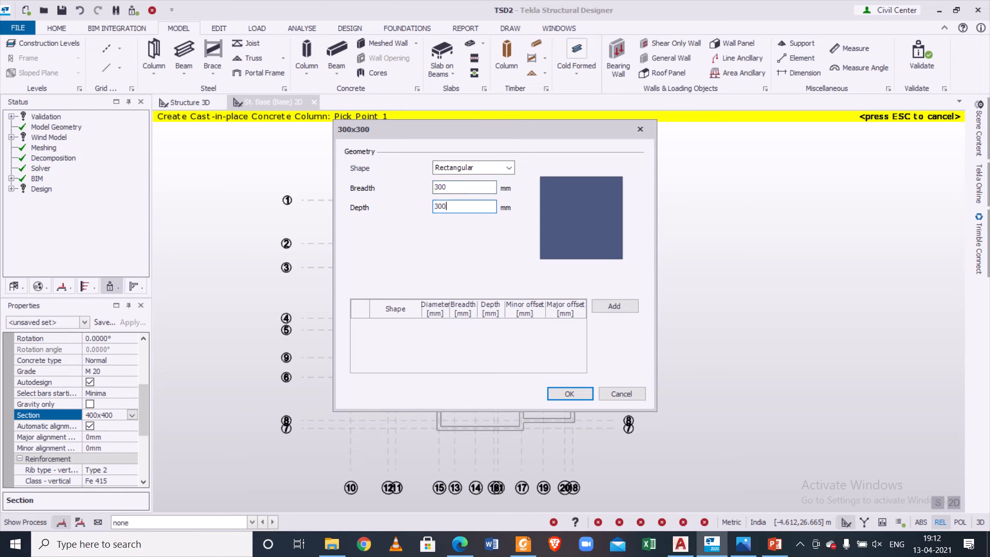
pyautogui.click(569, 395)
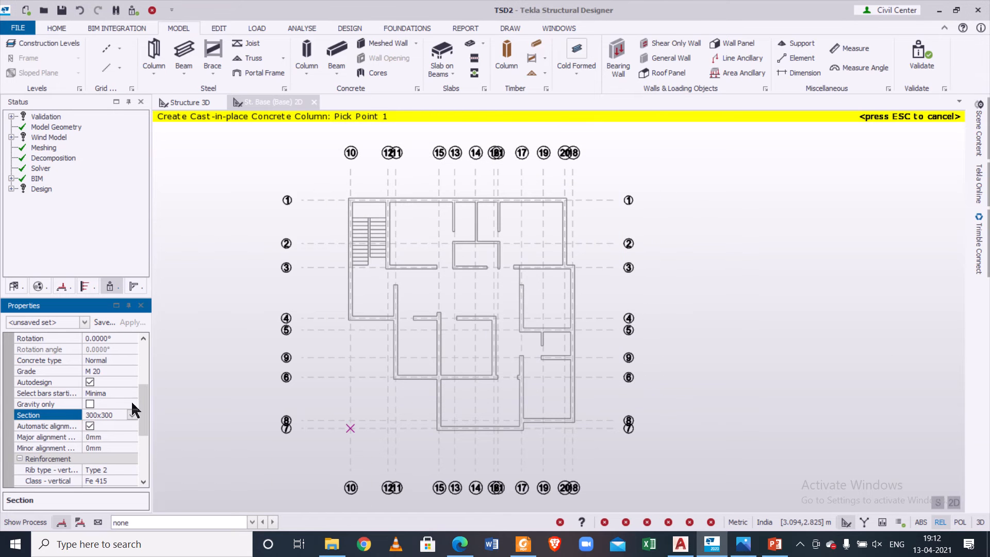
# Step: Turn off the column's automatic alignment and set its vertical and link/confinement reinforcement classes to Fe 500
pyautogui.scroll(-2, 145, 400)
pyautogui.click(90, 381)
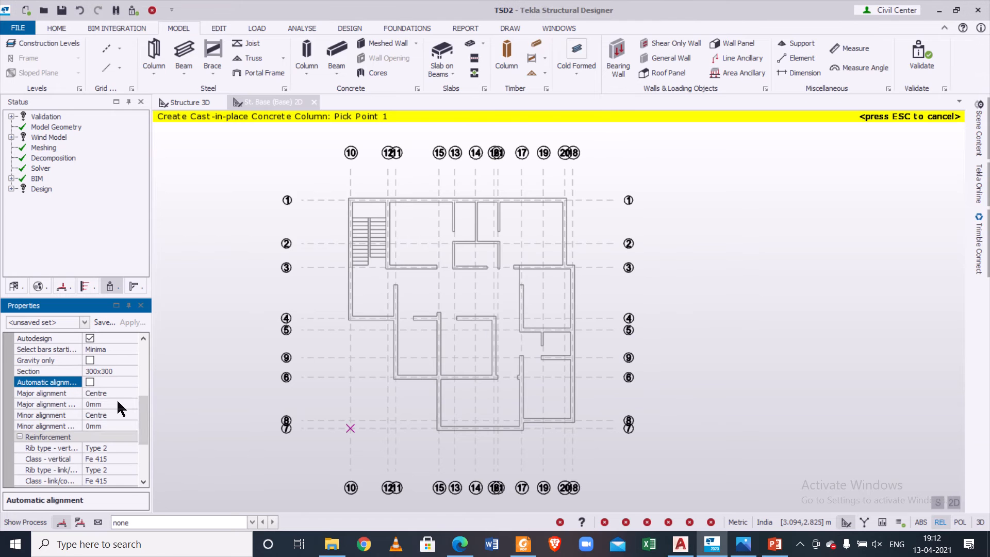
pyautogui.scroll(-2, 149, 411)
pyautogui.click(122, 413)
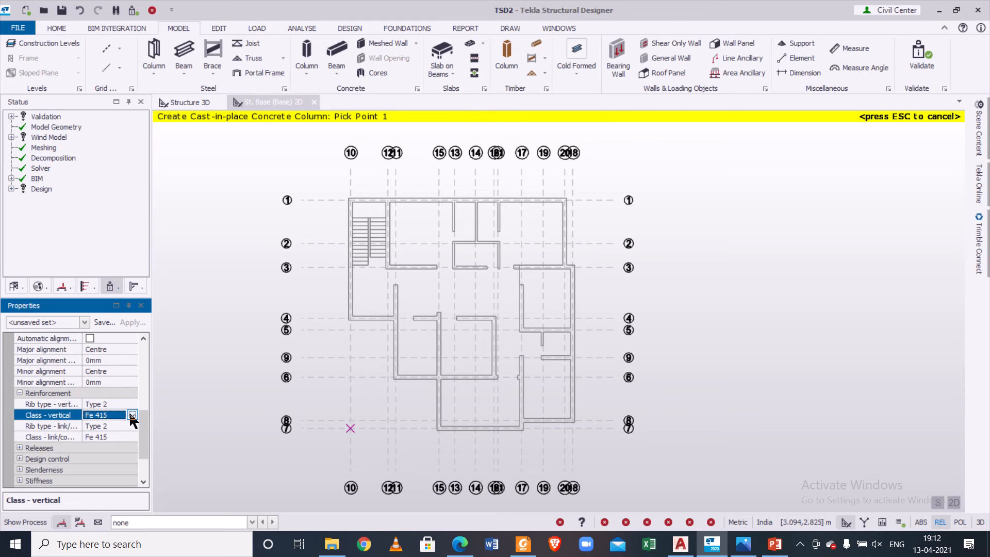
pyautogui.click(132, 415)
pyautogui.click(114, 437)
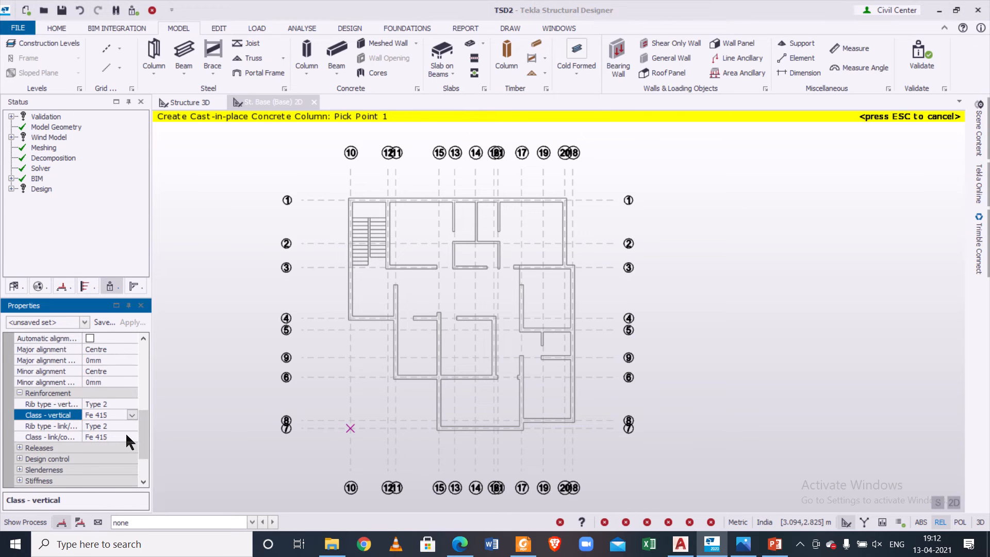
pyautogui.click(125, 437)
pyautogui.click(132, 437)
pyautogui.click(117, 449)
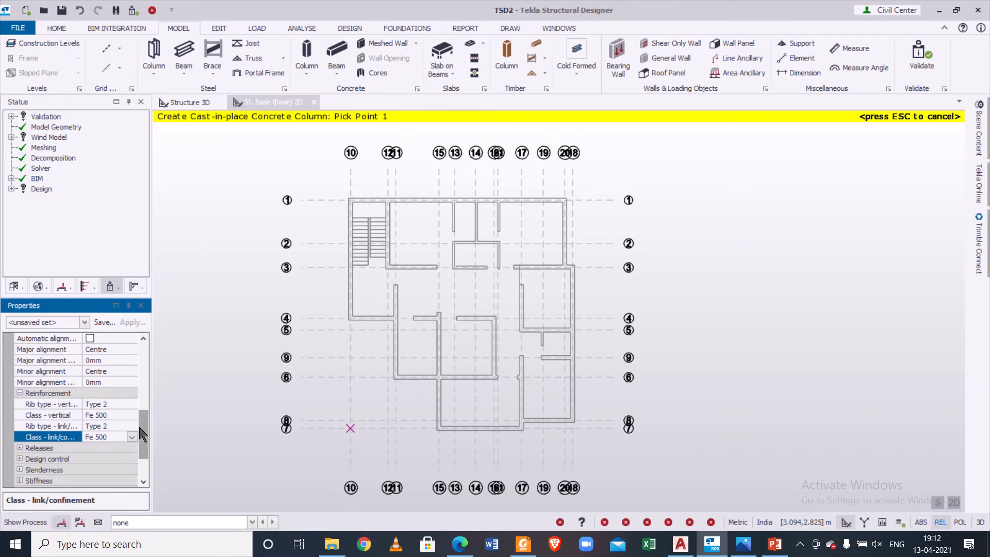
# Step: Save the current column properties as a property set named c300x300
pyautogui.moveTo(140, 427); pyautogui.dragTo(134, 336)
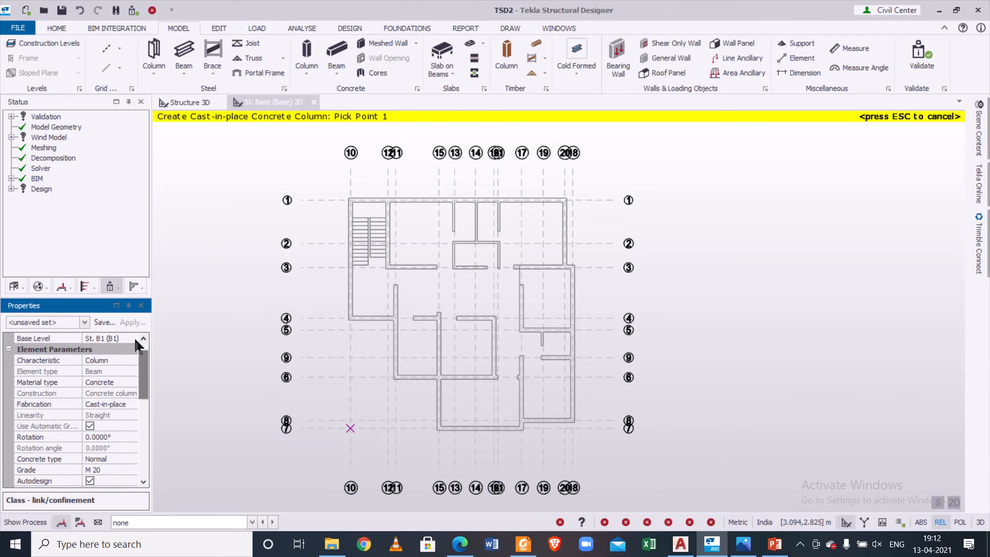
pyautogui.click(110, 321)
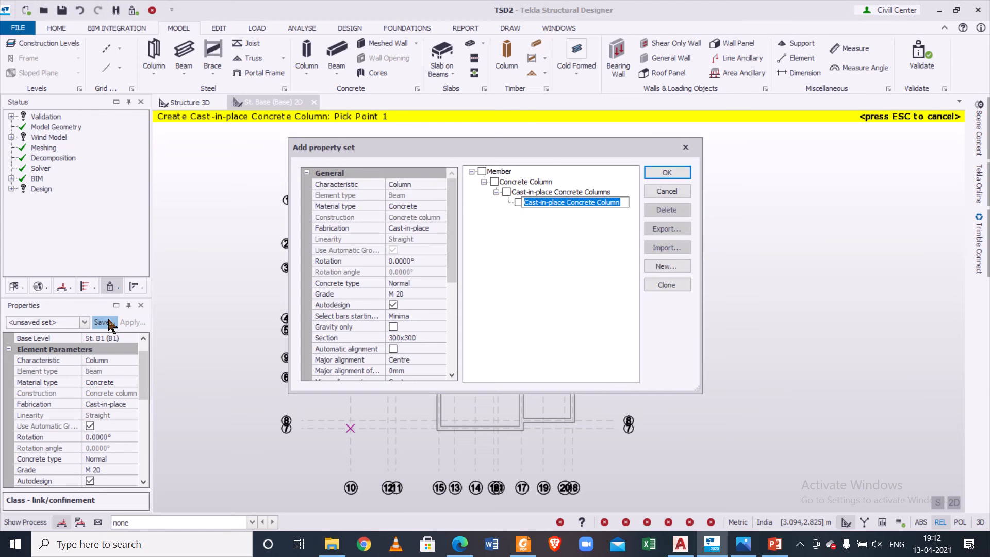
pyautogui.write('c300x')
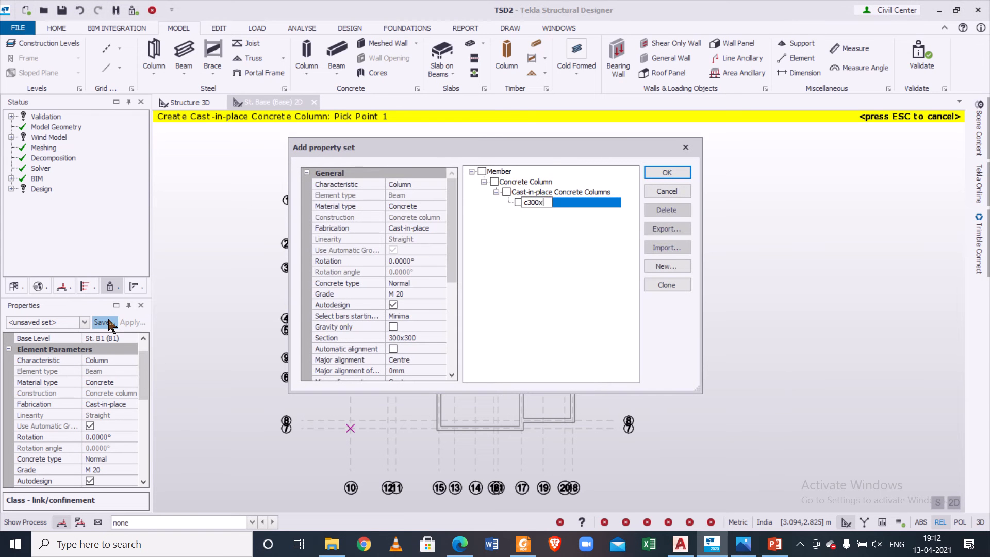
pyautogui.write('30')
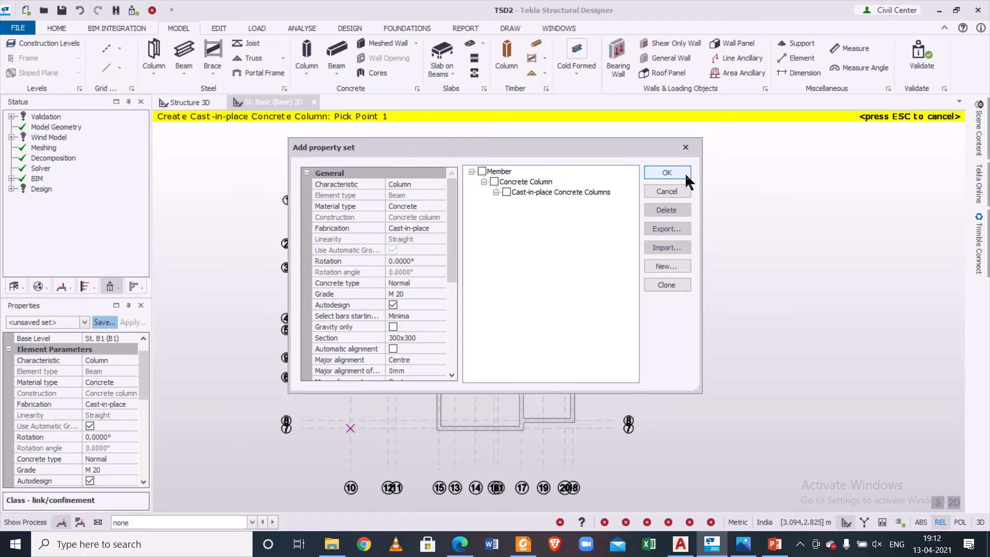
pyautogui.click(684, 173)
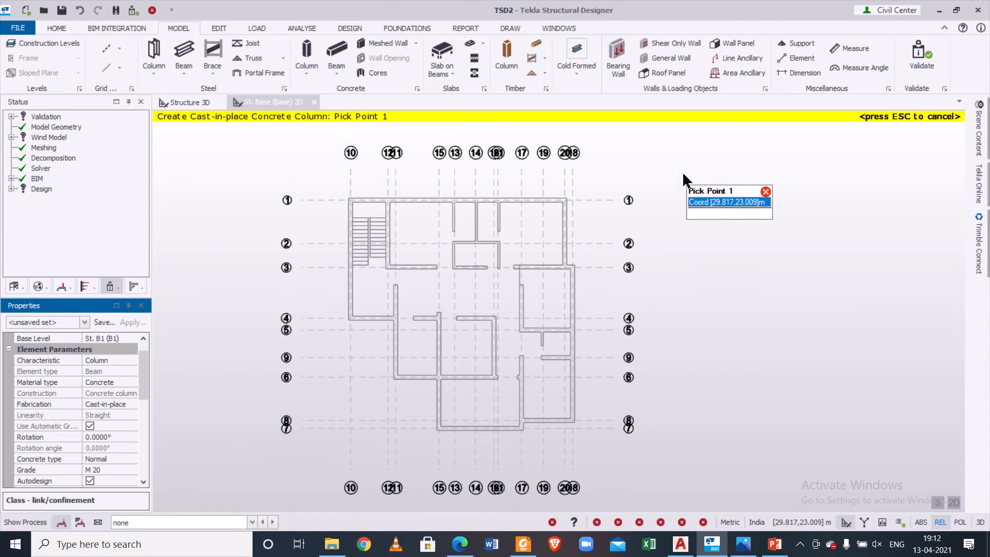
# Step: Following the centerline plan PDF, place columns around the staircase where grid lines 10 and 12 cross grid lines 1 and 3
pyautogui.scroll(4, 346, 205)
pyautogui.click(352, 198)
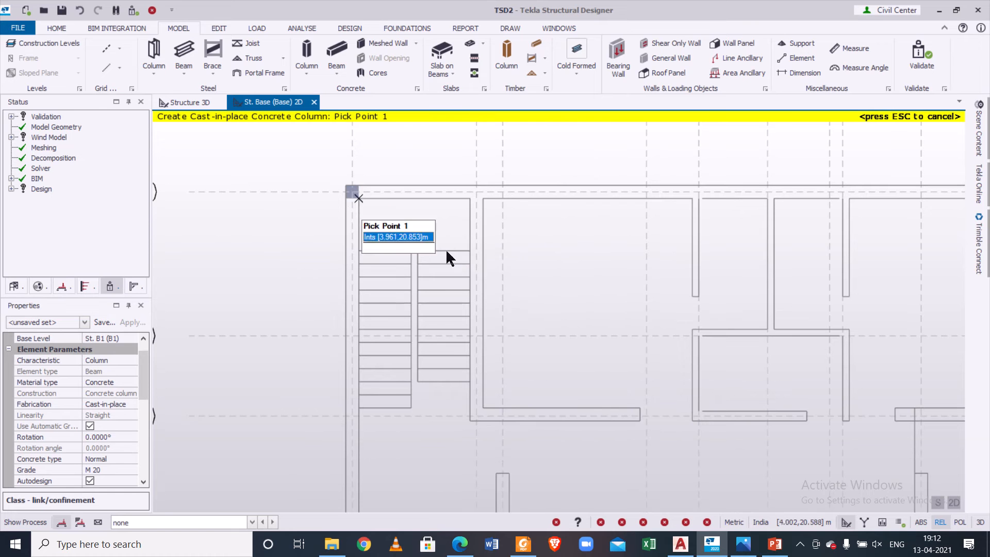
pyautogui.click(525, 548)
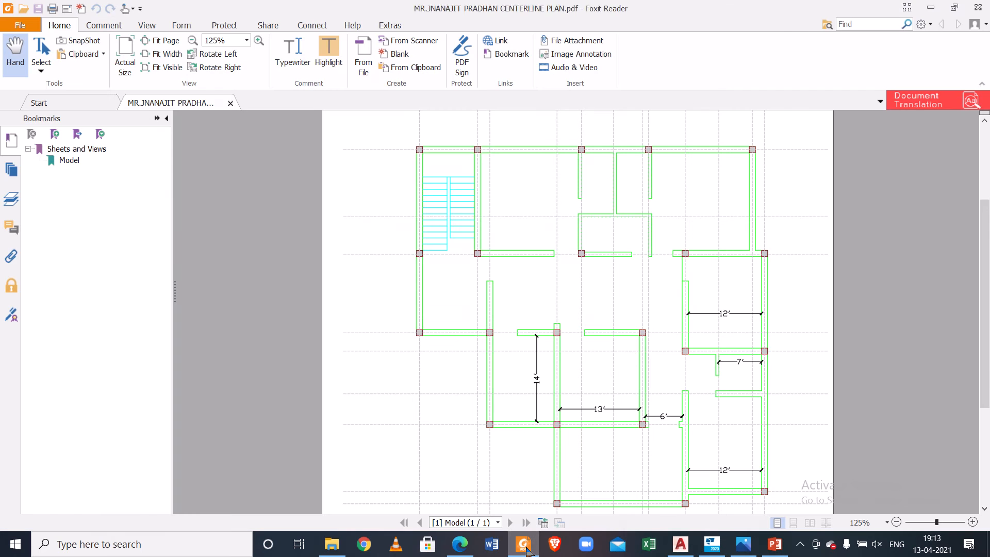
pyautogui.click(526, 547)
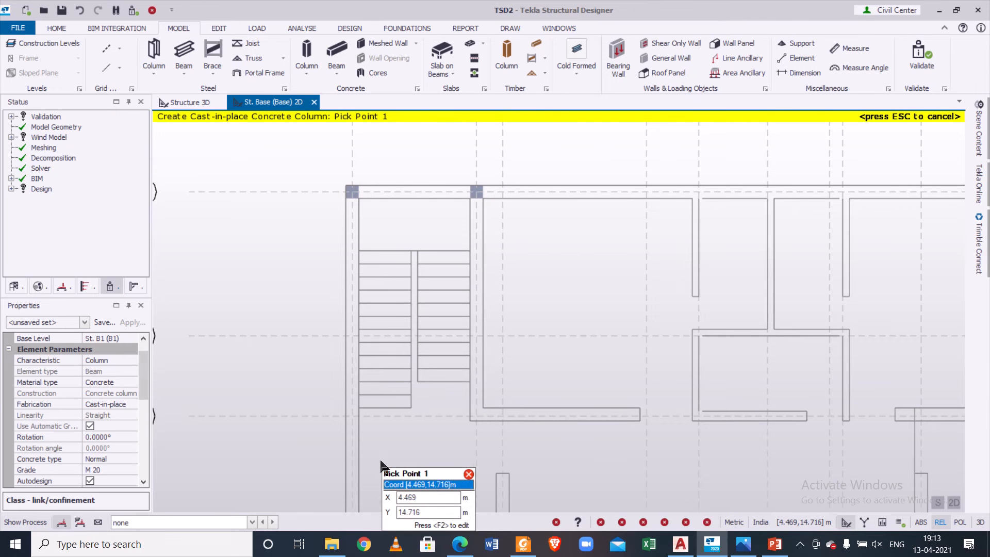
pyautogui.click(352, 416)
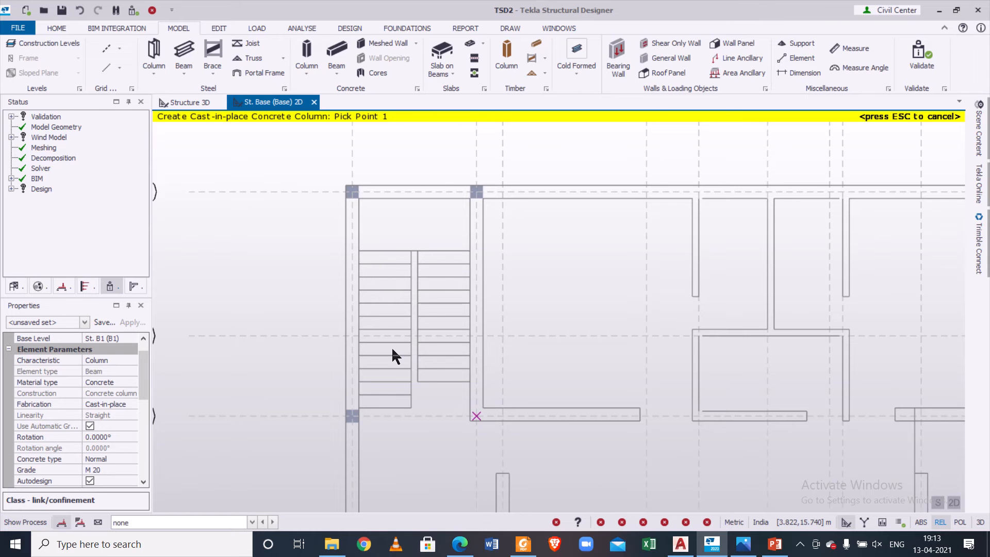
# Step: Following the centerline plan, place columns on grid line 13 at its intersections with grid lines 1 and 3
pyautogui.scroll(-5, 470, 370)
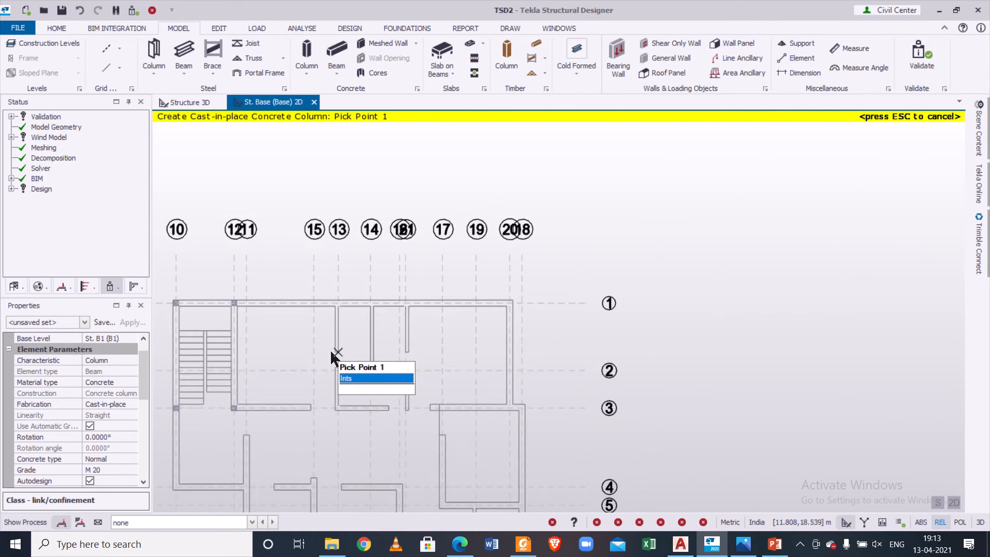
pyautogui.scroll(1, 330, 349)
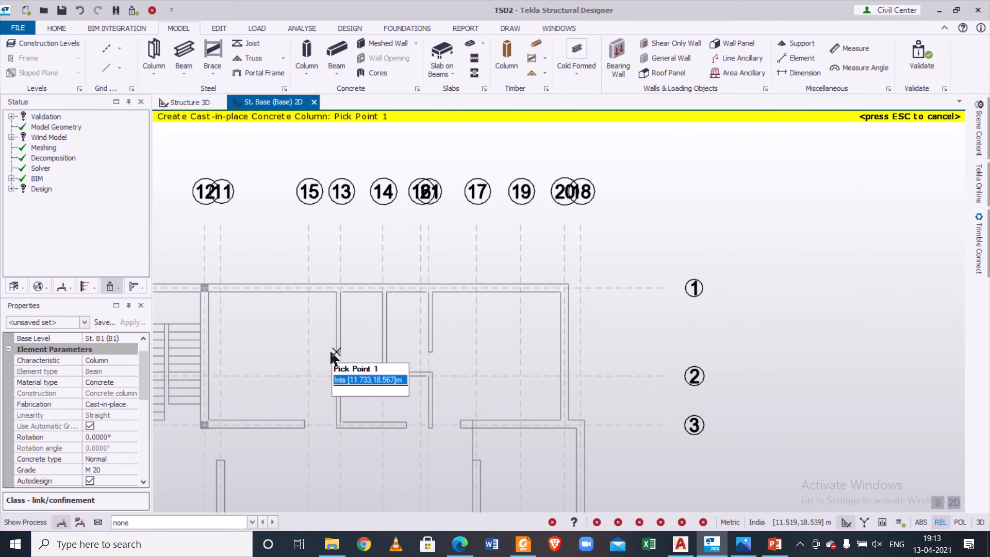
pyautogui.click(533, 548)
pyautogui.click(532, 548)
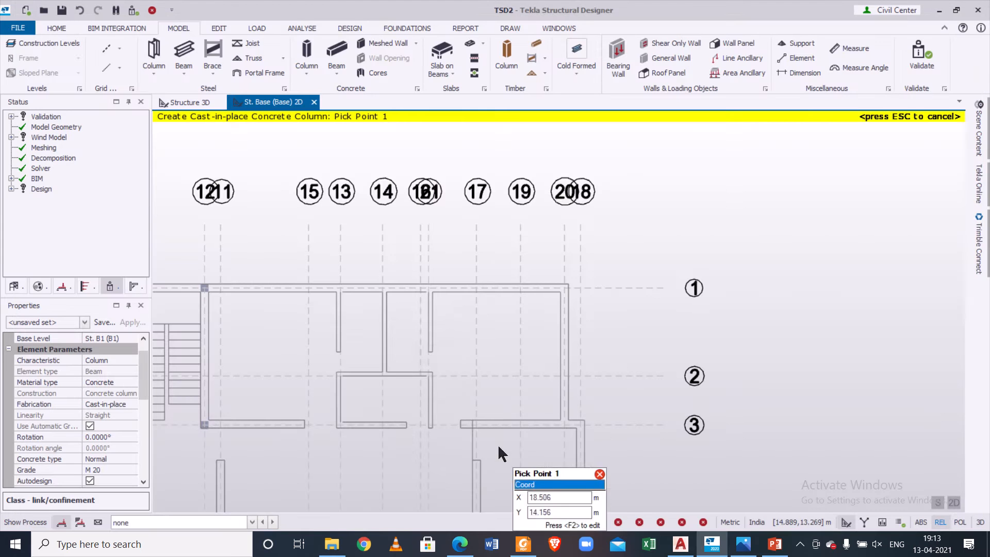
pyautogui.click(340, 288)
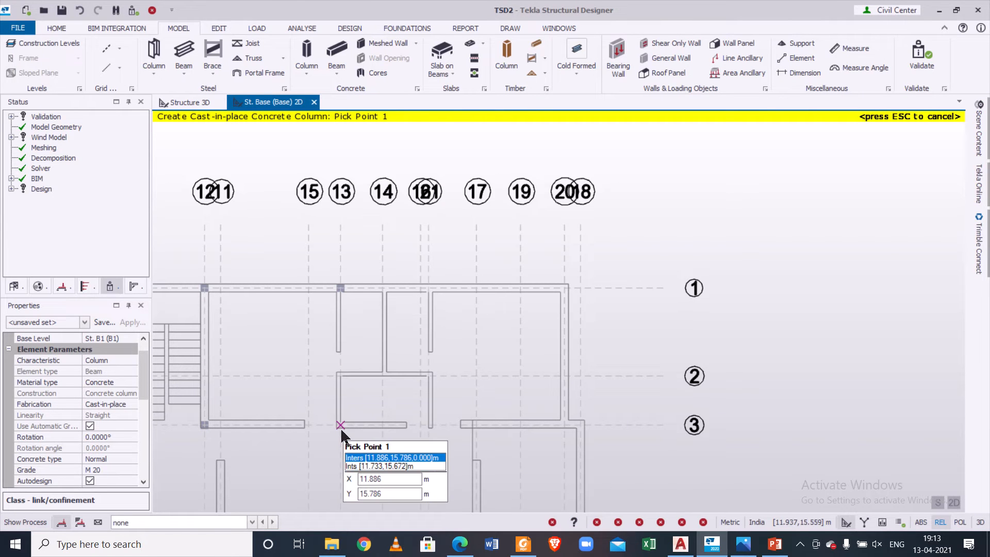
pyautogui.click(530, 551)
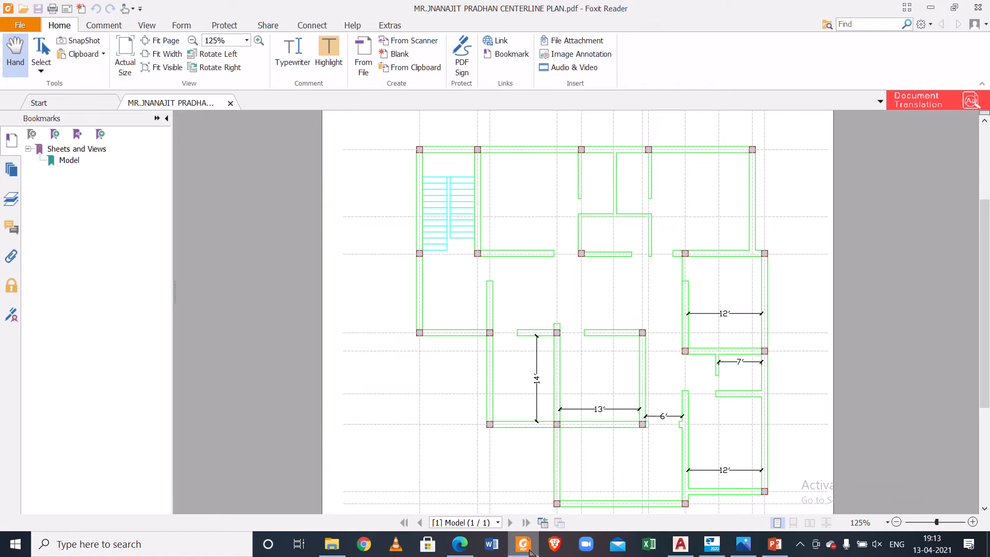
pyautogui.click(531, 550)
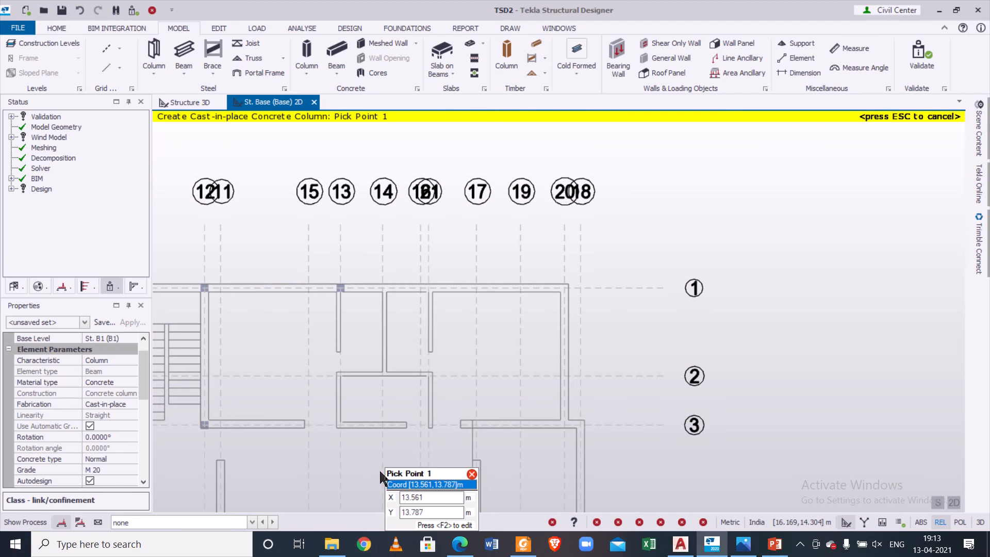
pyautogui.click(340, 425)
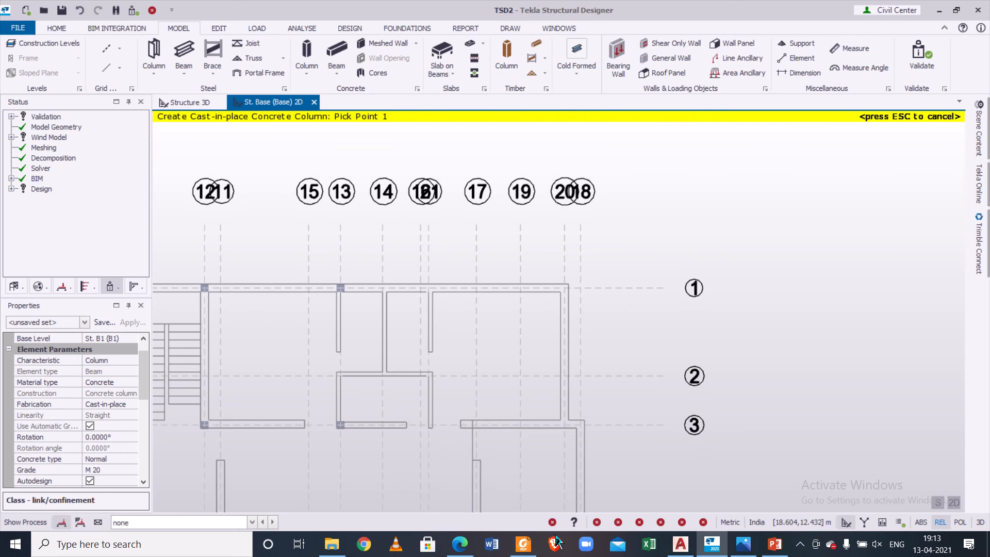
# Step: Check the centerline plan and place columns on grid line 1 at grid lines 21 and 20
pyautogui.click(531, 549)
pyautogui.click(524, 544)
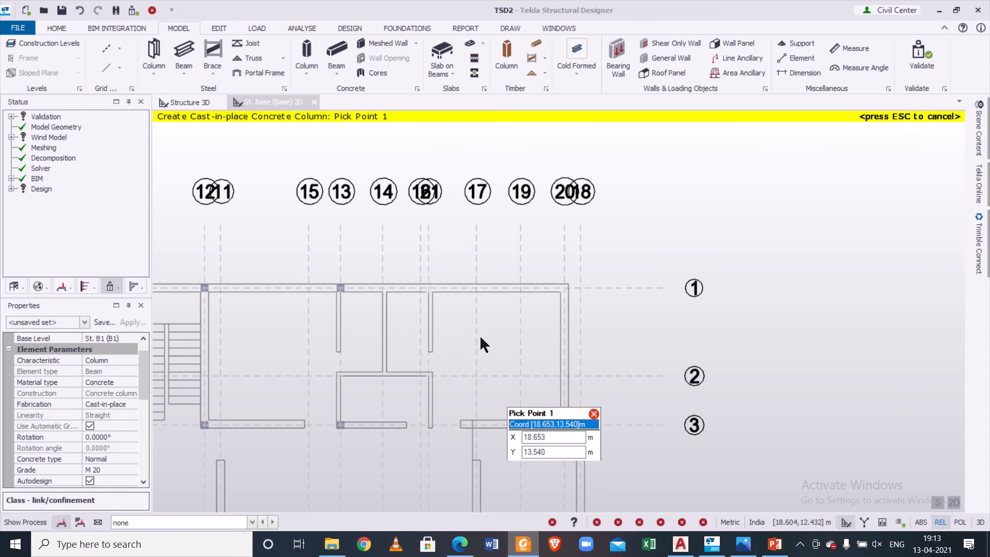
pyautogui.click(428, 288)
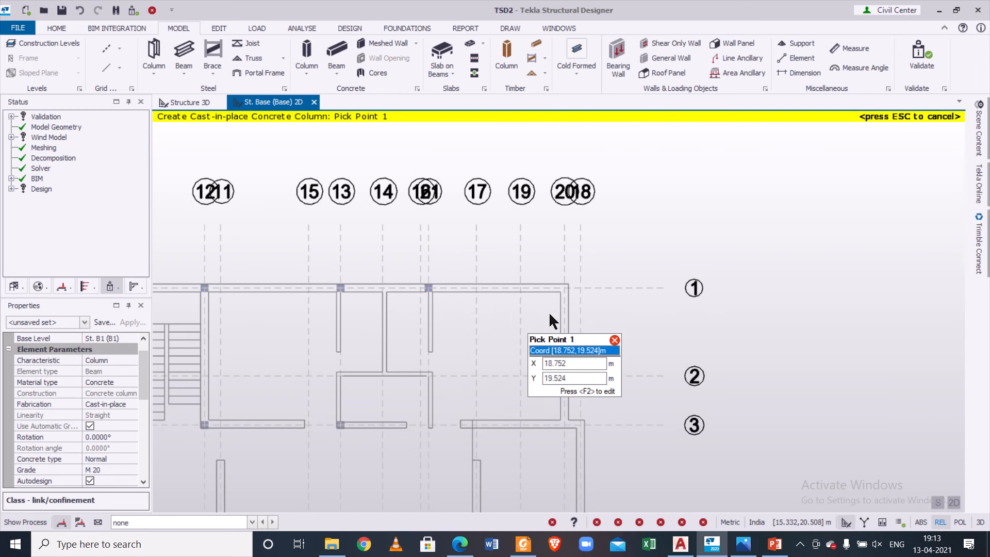
pyautogui.click(564, 289)
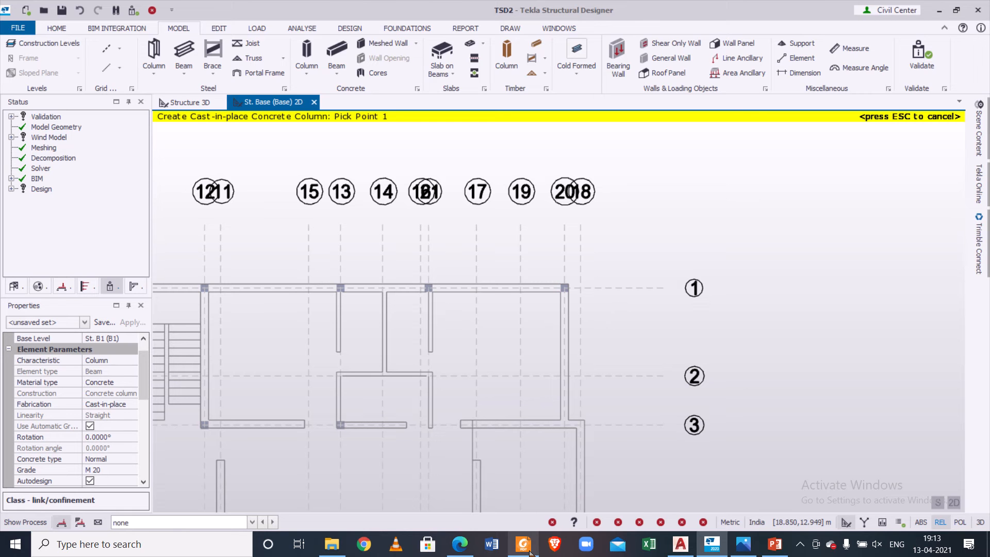
# Step: Compare with the centerline plan and place columns on grid line 3 at grid lines 20 and 18
pyautogui.click(524, 544)
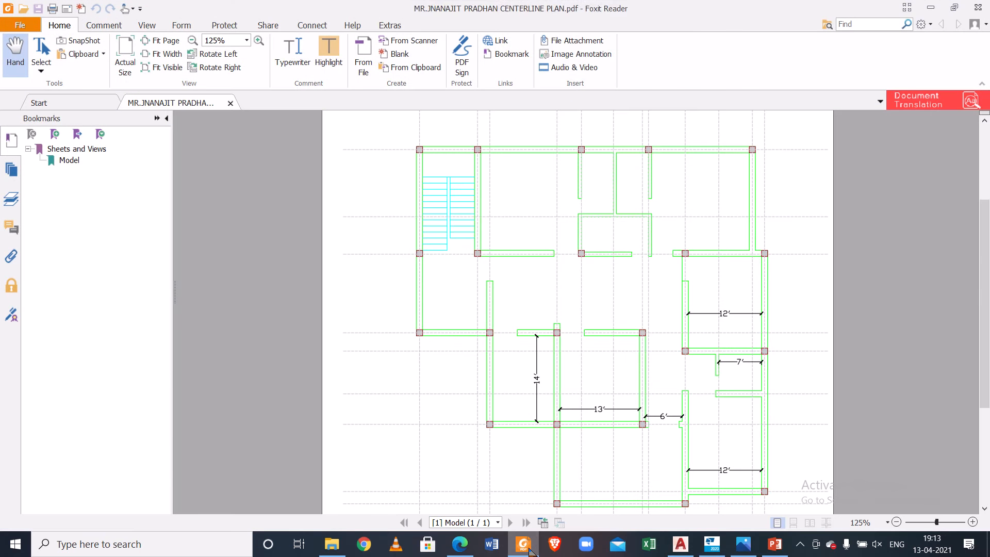
pyautogui.click(530, 550)
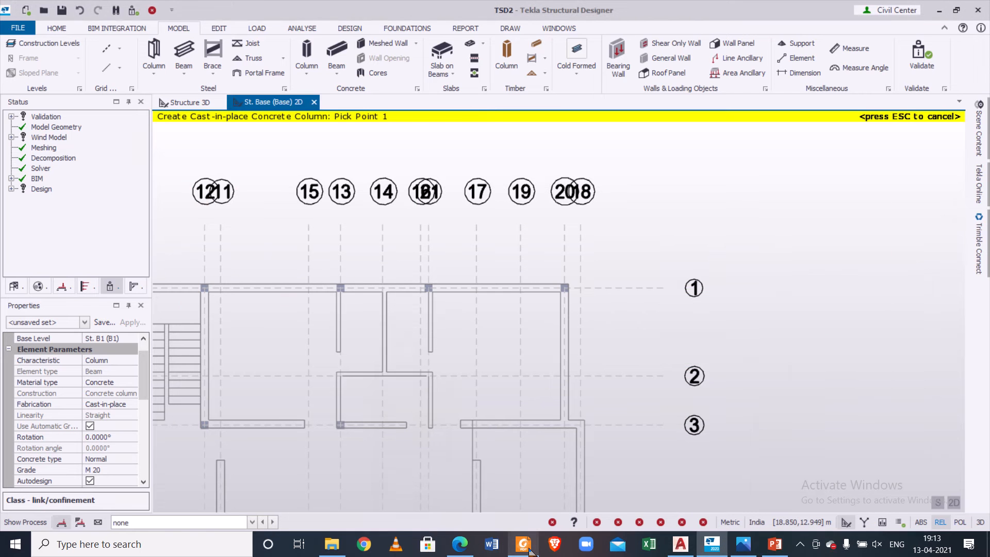
pyautogui.click(563, 423)
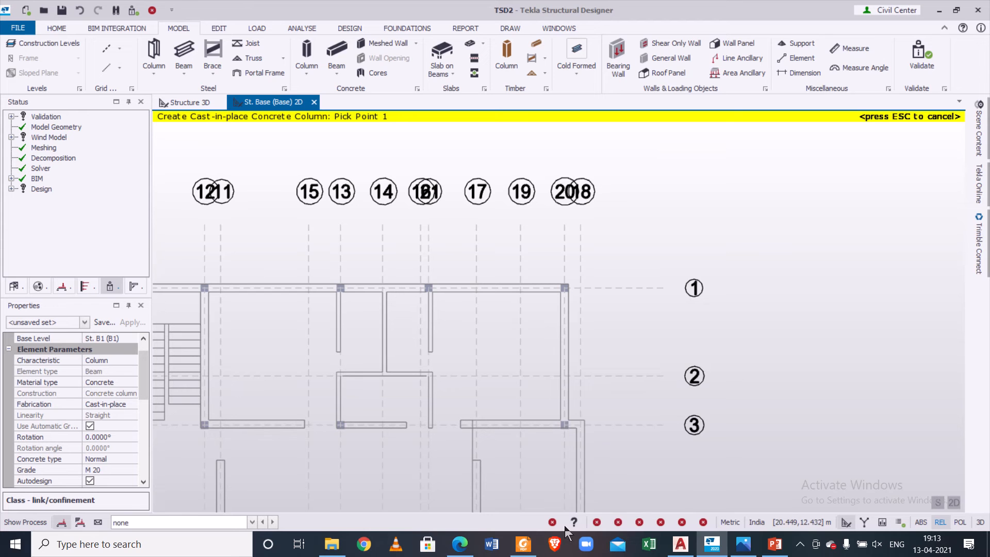
pyautogui.scroll(3, 566, 446)
pyautogui.scroll(-1, 566, 447)
pyautogui.scroll(-2, 566, 447)
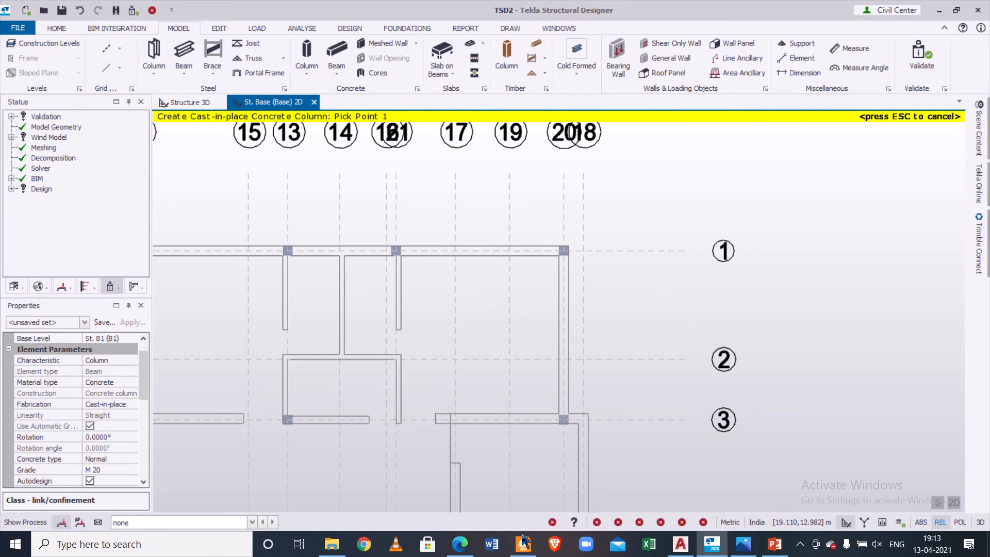
pyautogui.click(530, 550)
pyautogui.click(530, 550)
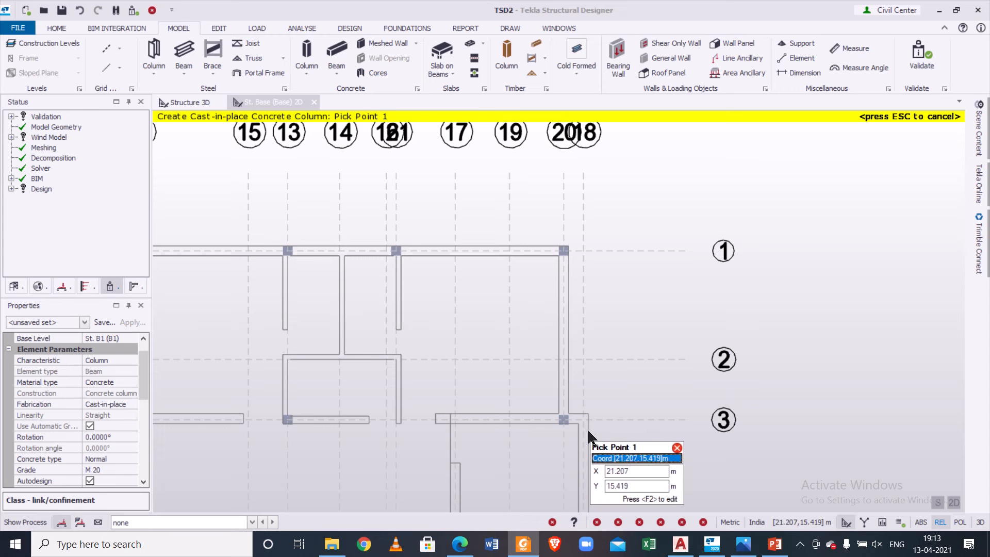
pyautogui.click(582, 423)
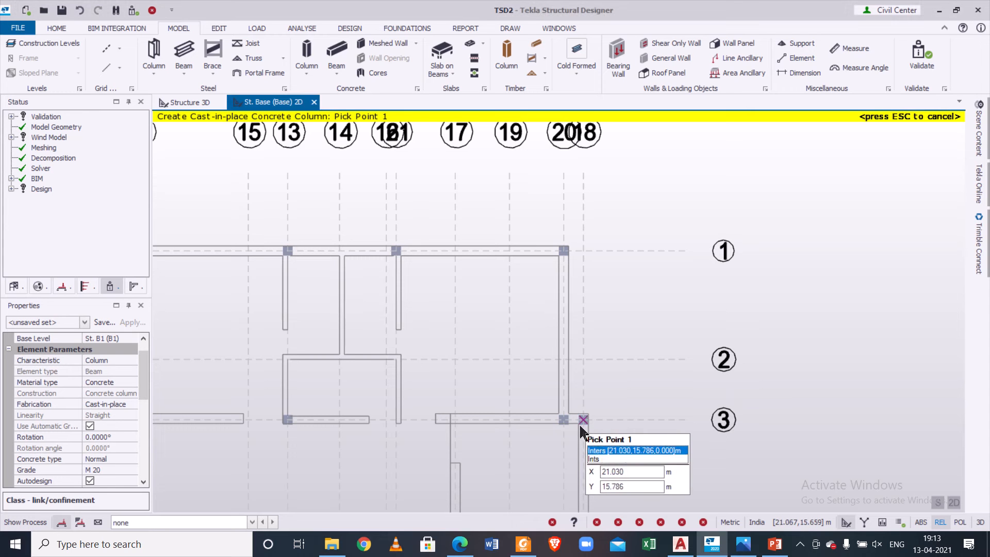
# Step: End column placement and delete the columns on grid line 3 at grid lines 20 and 18
pyautogui.press('Escape')
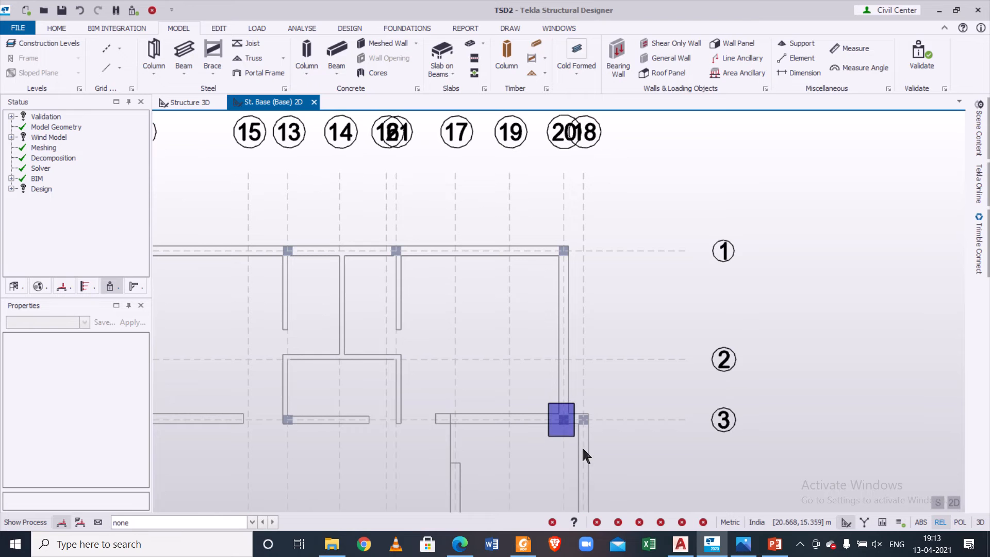
pyautogui.click(572, 446)
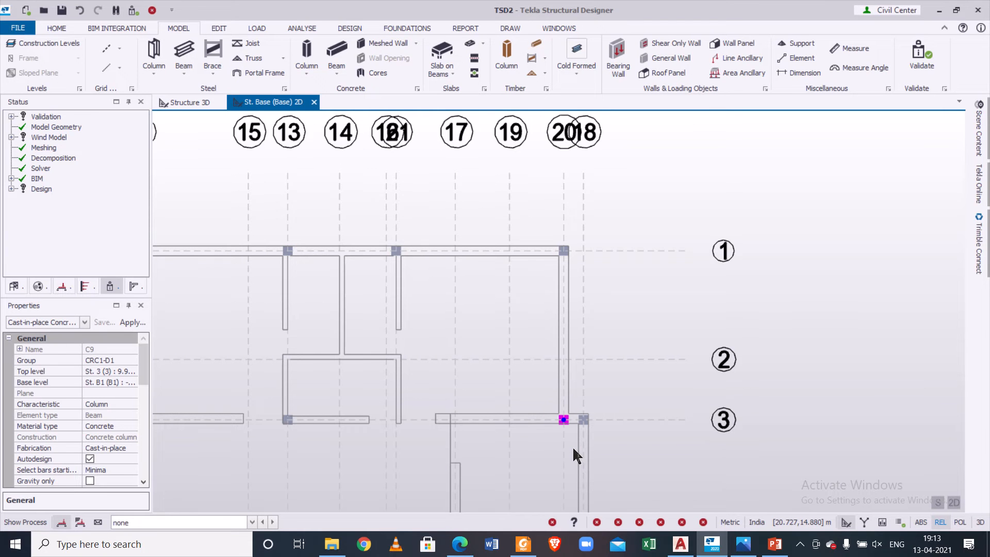
pyautogui.press('Delete')
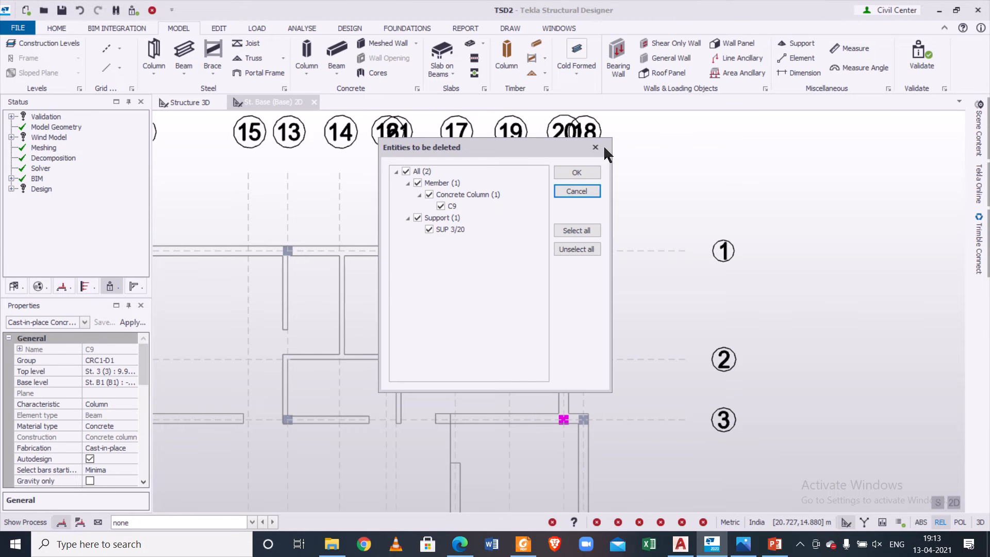
pyautogui.click(596, 147)
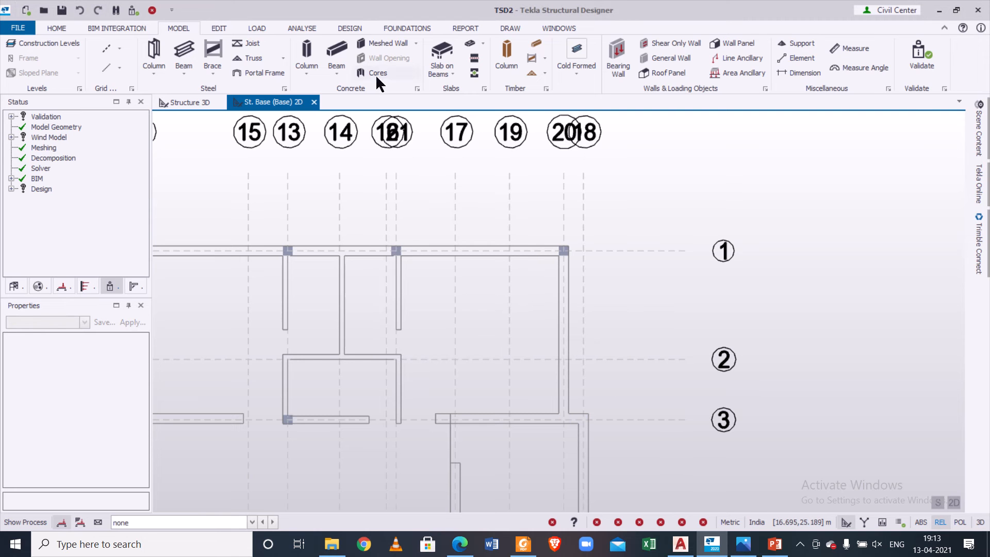
# Step: Restart the concrete column with the c300x300 property set and, following the centerline plan, place one where grid lines 18 and 3 cross
pyautogui.click(304, 52)
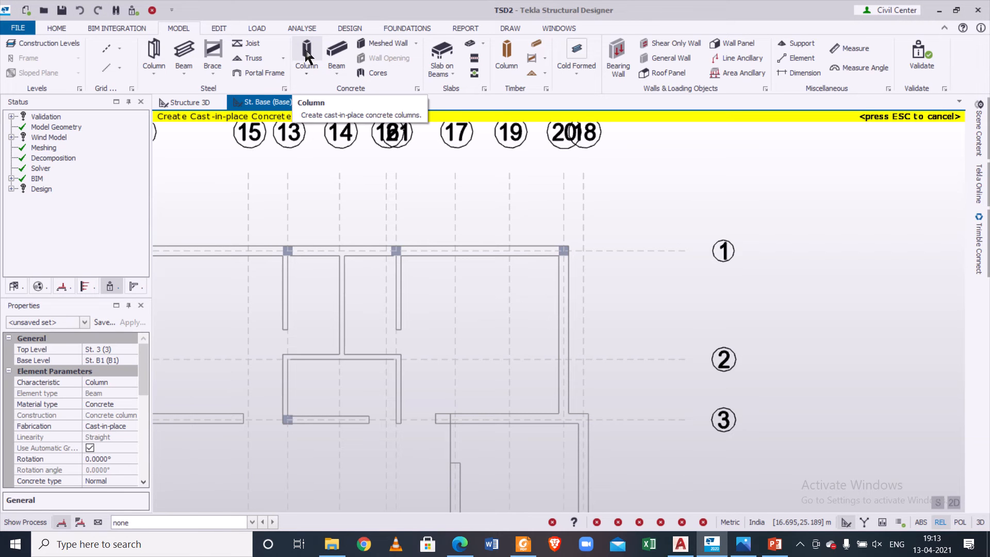
pyautogui.click(84, 322)
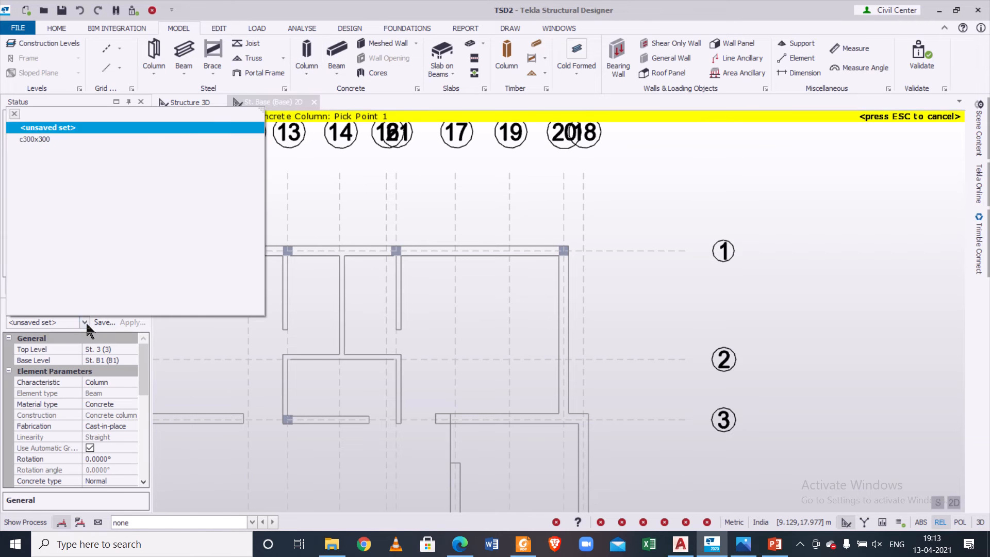
pyautogui.click(72, 139)
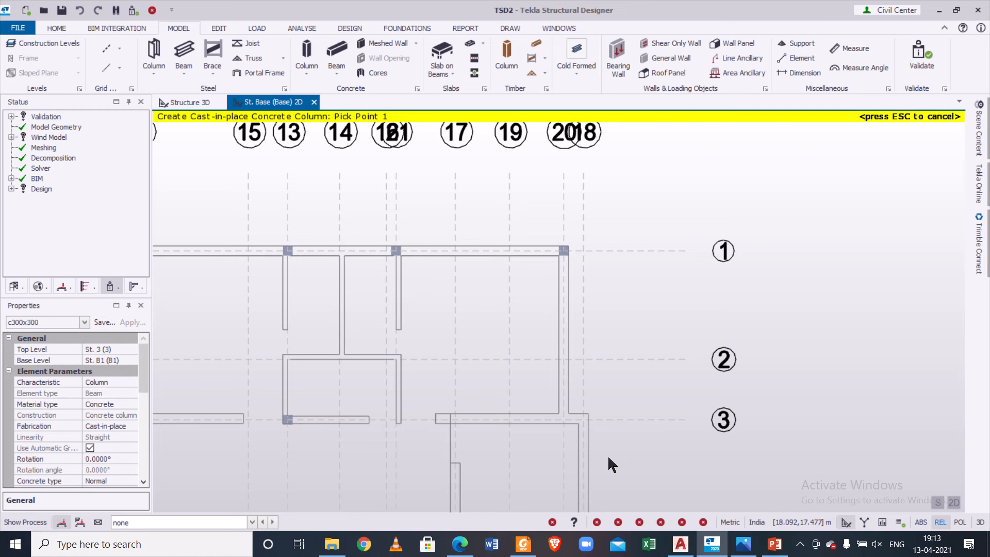
pyautogui.click(522, 544)
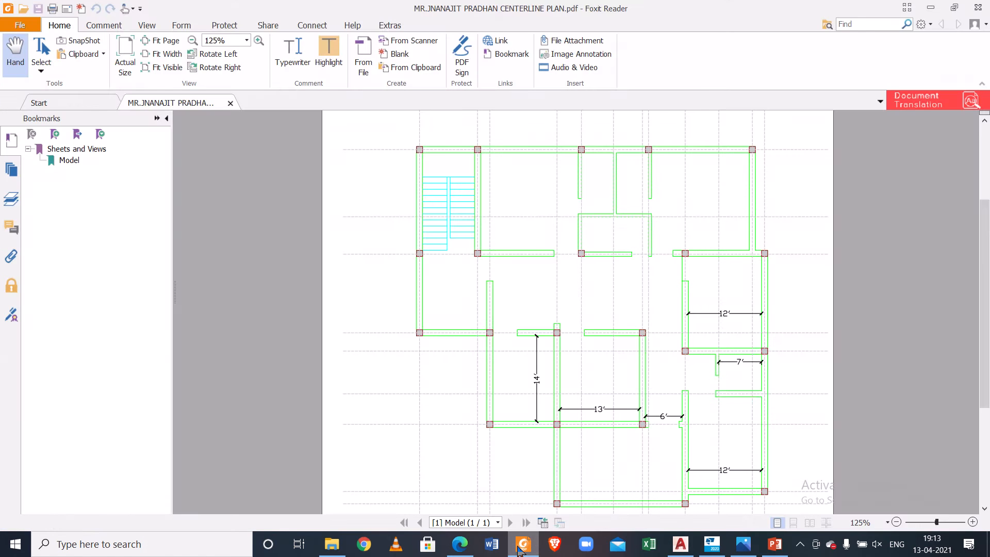
pyautogui.click(518, 546)
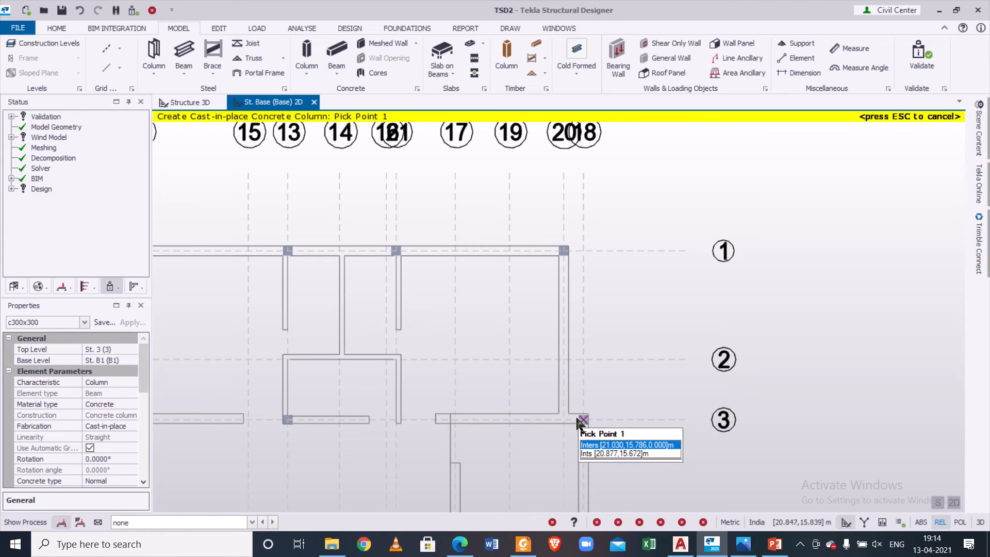
pyautogui.scroll(-3, 457, 364)
pyautogui.moveTo(381, 425); pyautogui.dragTo(497, 327, button='middle')
pyautogui.moveTo(415, 366); pyautogui.dragTo(429, 307, button='middle')
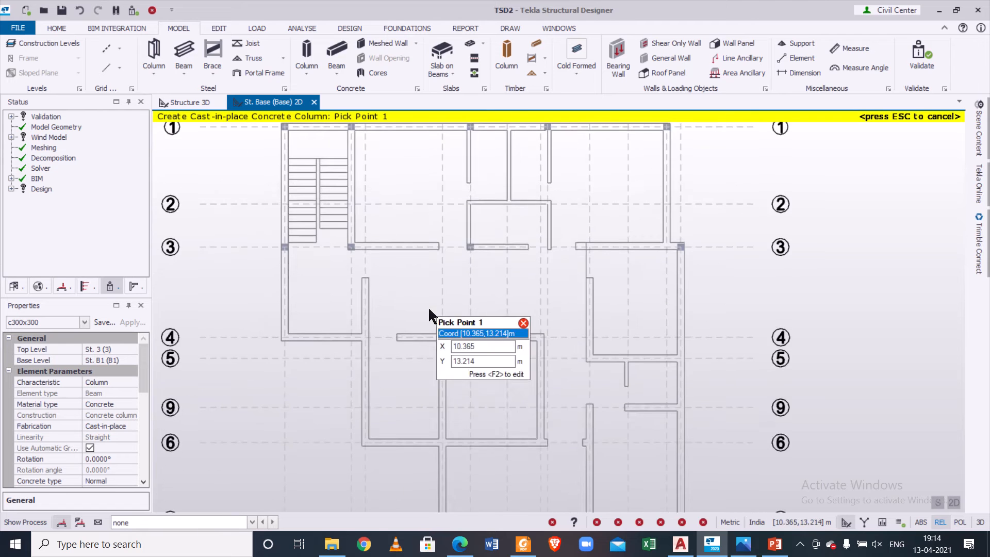
# Step: Check the centerline plan and place columns on grid line 4 at grid lines 10 and 11
pyautogui.scroll(1, 355, 340)
pyautogui.scroll(2, 355, 350)
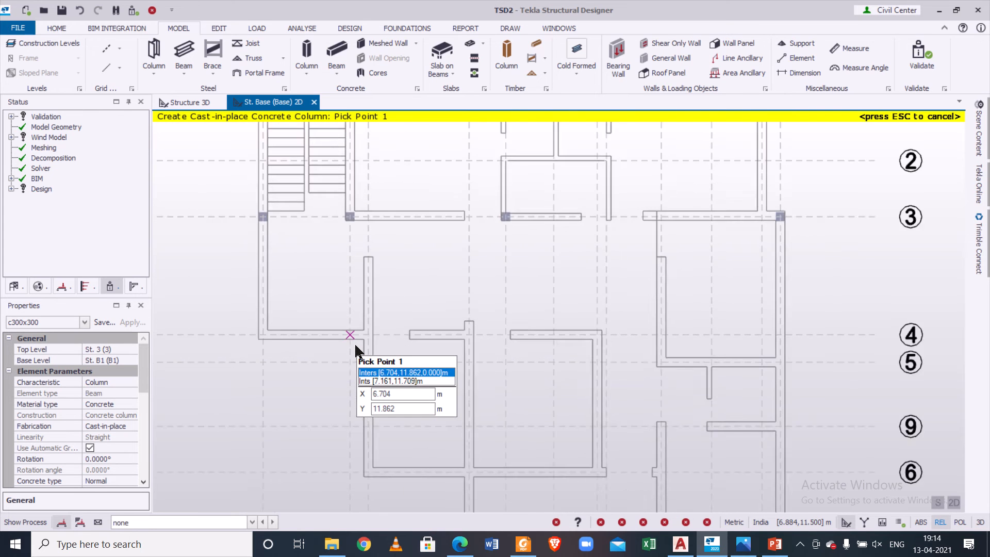
pyautogui.click(526, 546)
pyautogui.click(530, 546)
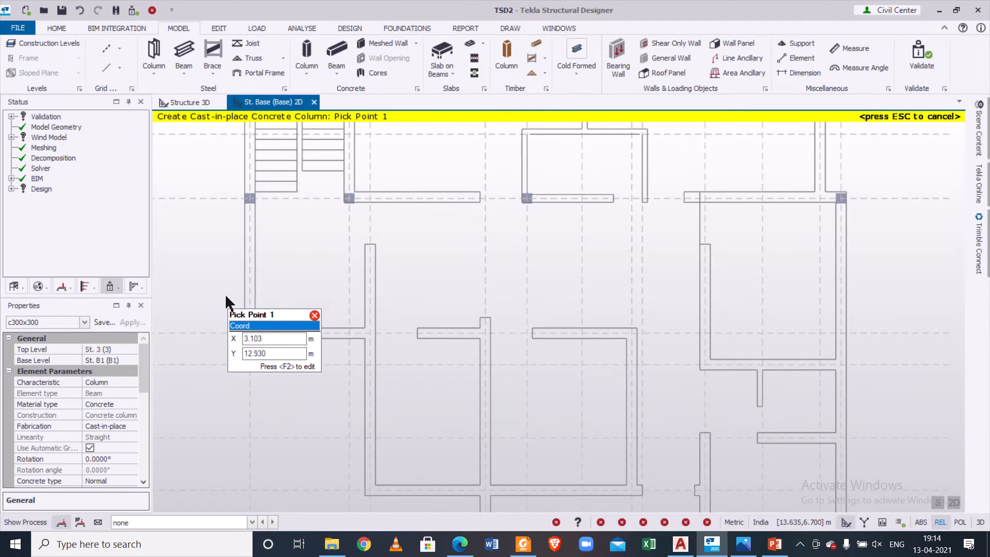
pyautogui.click(249, 334)
pyautogui.click(369, 333)
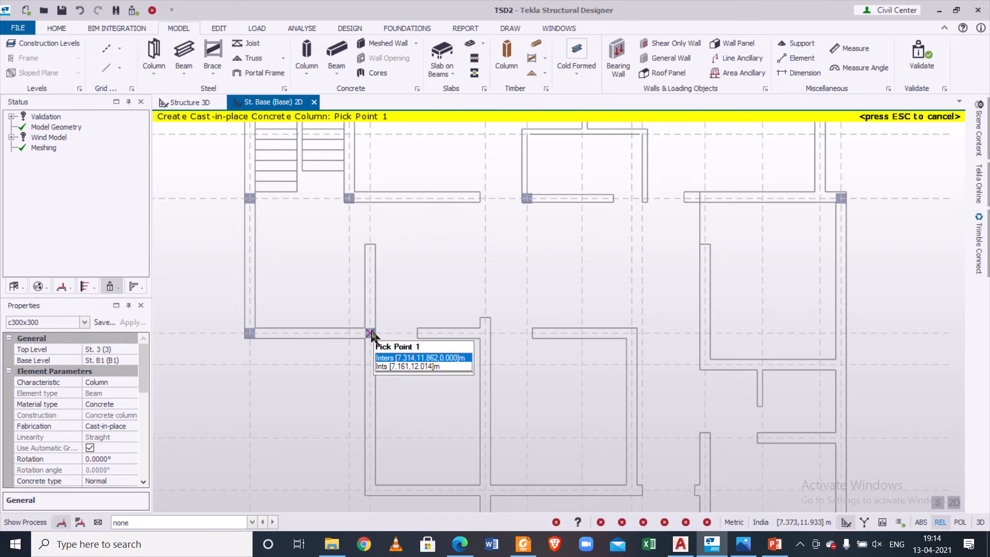
# Step: Following the centerline plan, place columns on grid line 4 at grid lines 15 and 16
pyautogui.click(526, 545)
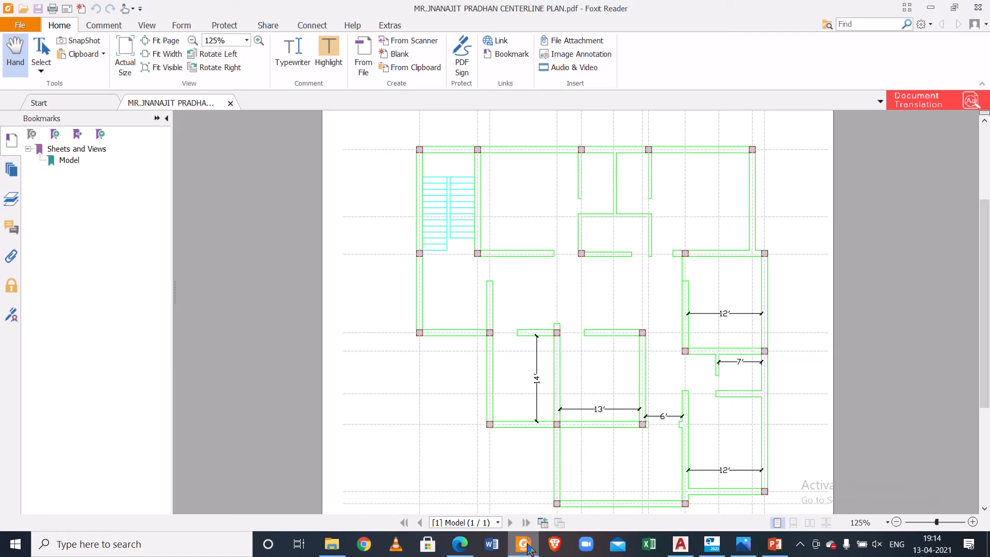
pyautogui.click(527, 545)
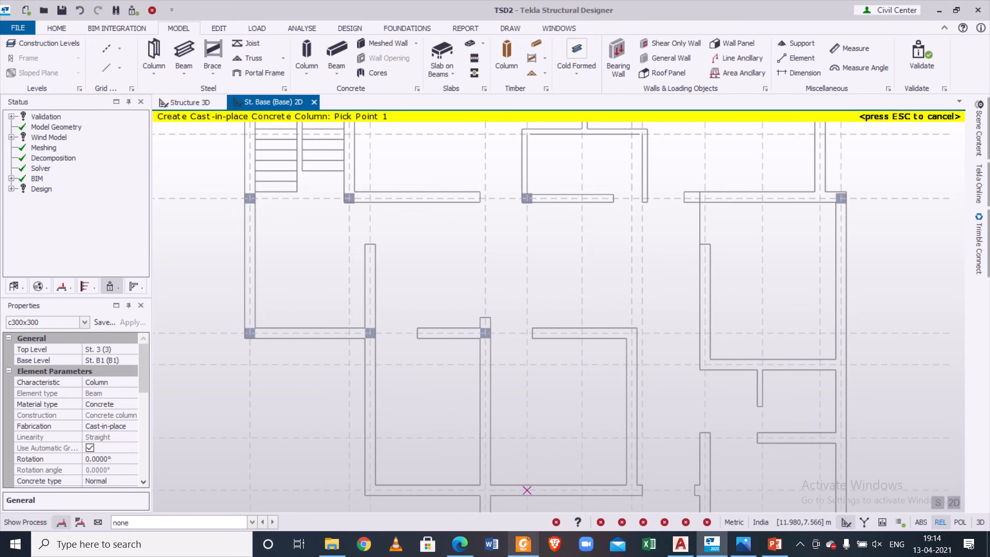
pyautogui.click(524, 546)
pyautogui.click(524, 547)
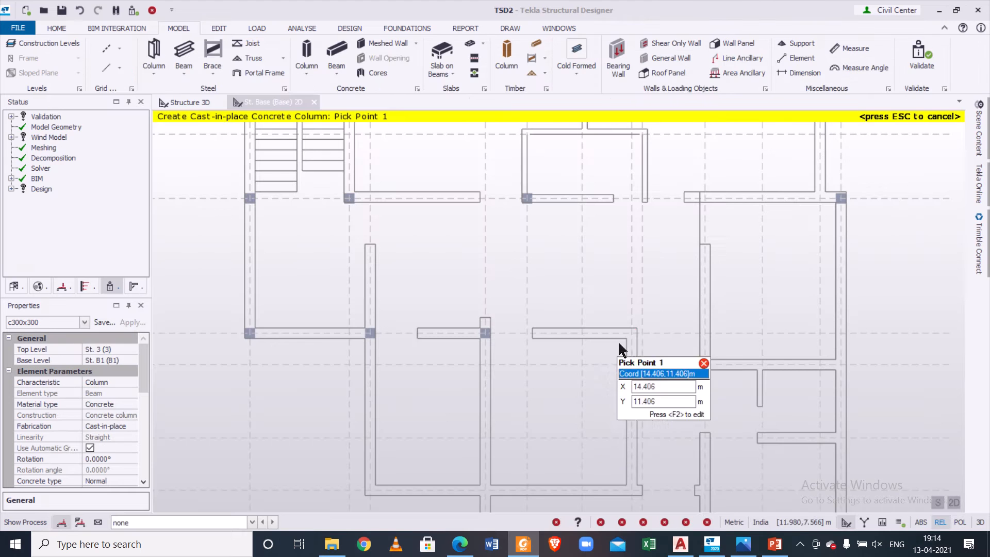
pyautogui.click(519, 550)
pyautogui.click(520, 548)
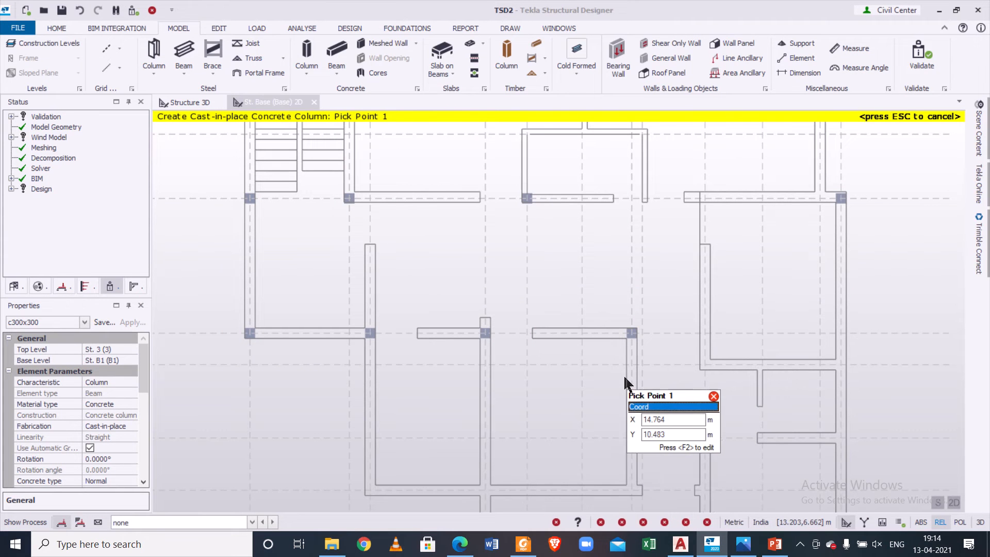
# Step: Following the centerline plan, place columns where grid line 17 crosses lines 3 and 5, and where line 18 crosses line 5
pyautogui.scroll(-2, 624, 374)
pyautogui.click(523, 547)
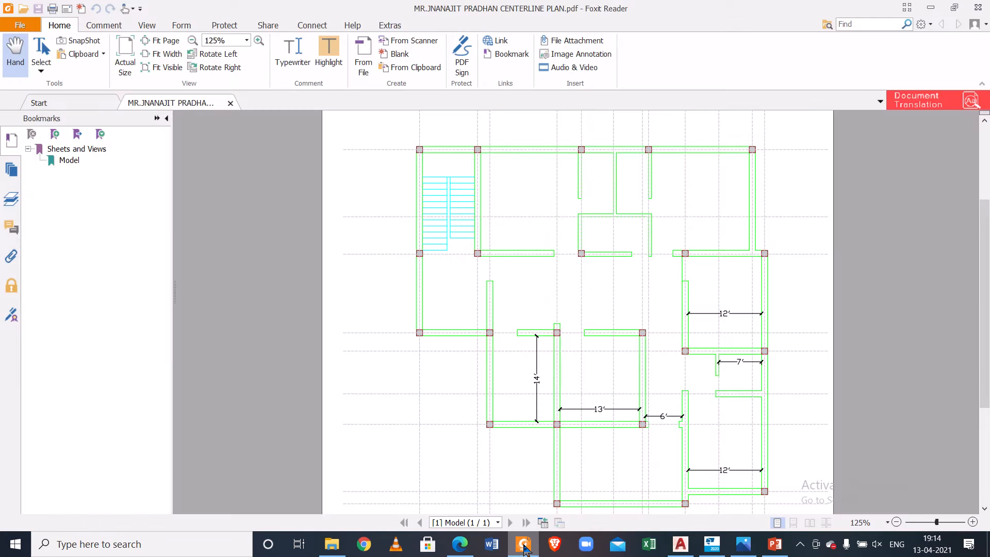
pyautogui.click(524, 548)
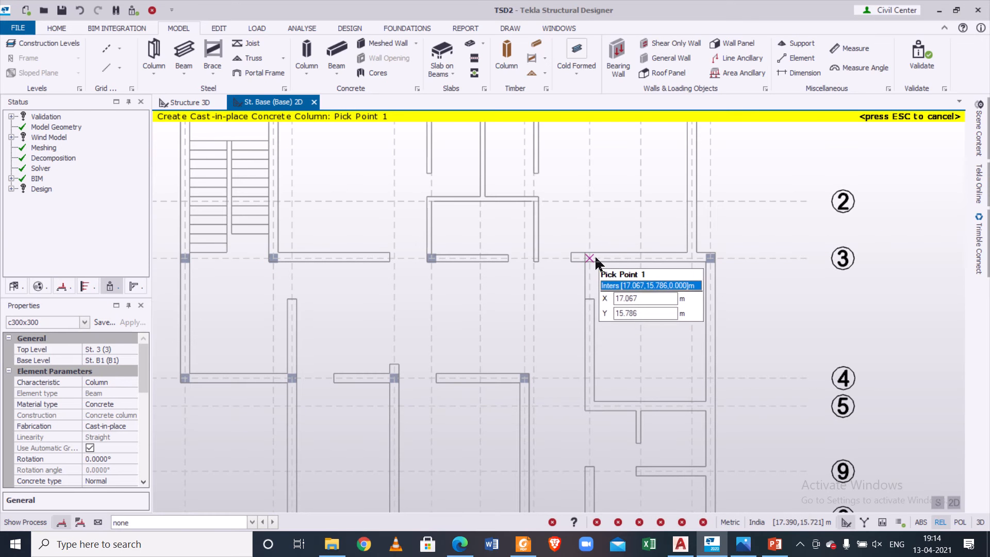
pyautogui.click(711, 405)
# Step: Check the centerline plan and place columns on grid line 6 at grid lines 11, 15 and 16
pyautogui.moveTo(533, 403); pyautogui.dragTo(546, 308, button='middle')
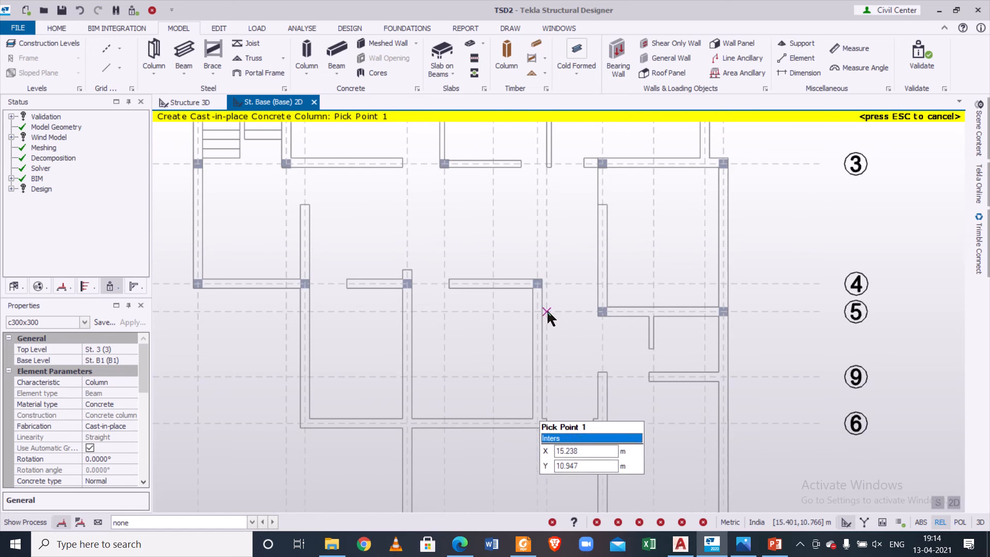
pyautogui.click(525, 547)
pyautogui.click(526, 547)
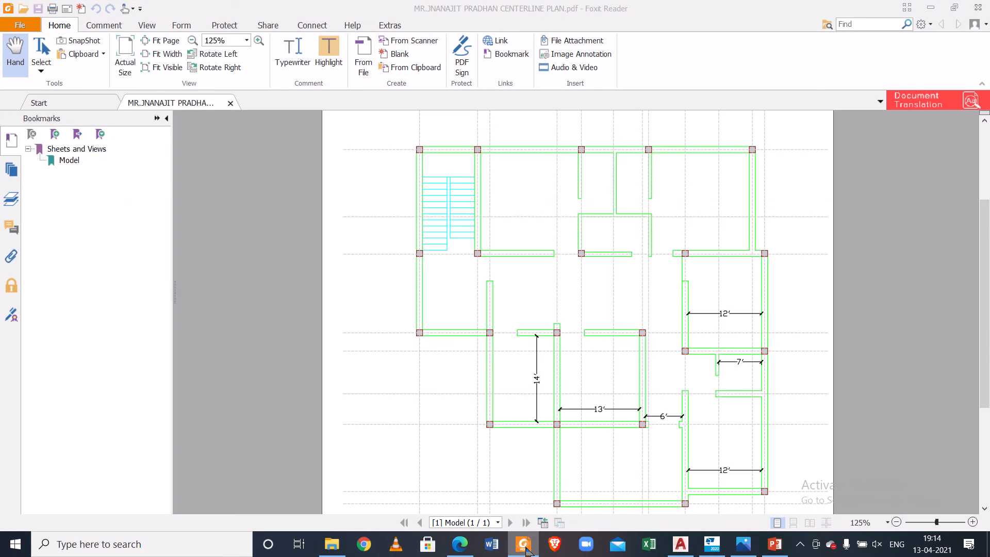
pyautogui.moveTo(458, 391); pyautogui.dragTo(486, 302, button='middle')
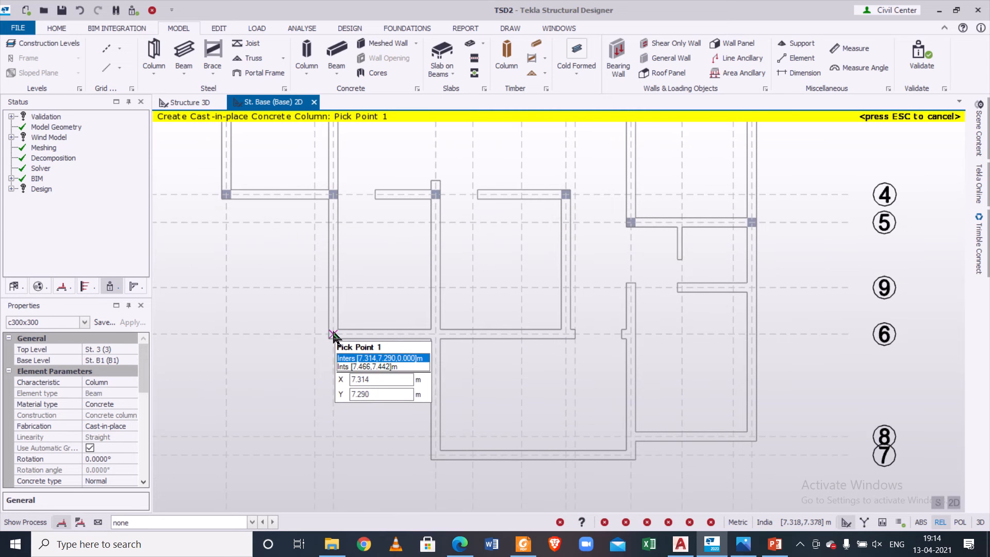
pyautogui.click(333, 334)
pyautogui.click(436, 334)
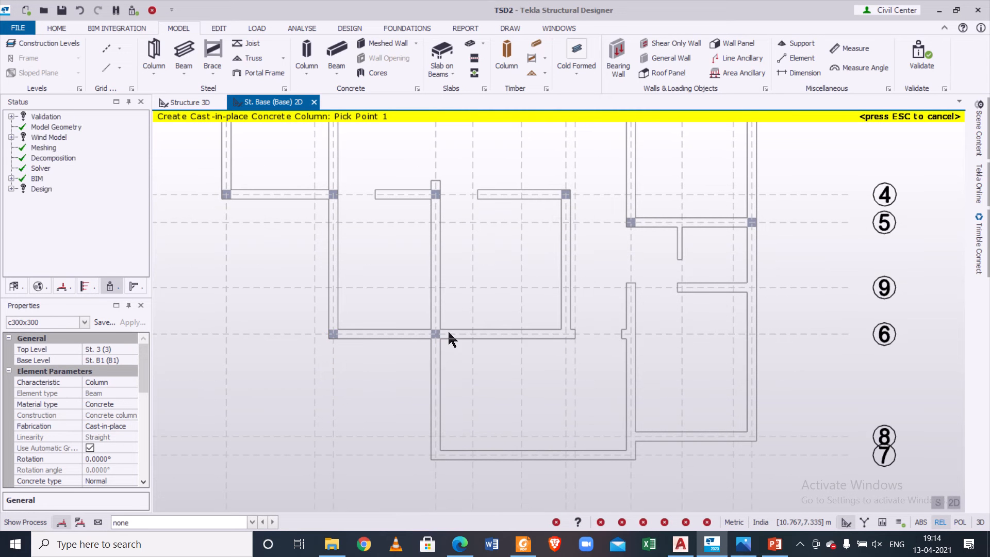
pyautogui.click(567, 333)
# Step: Following the centerline plan, place columns on grid line 8 at grid line 18 and on grid line 7 at grid lines 15 and 17
pyautogui.click(522, 545)
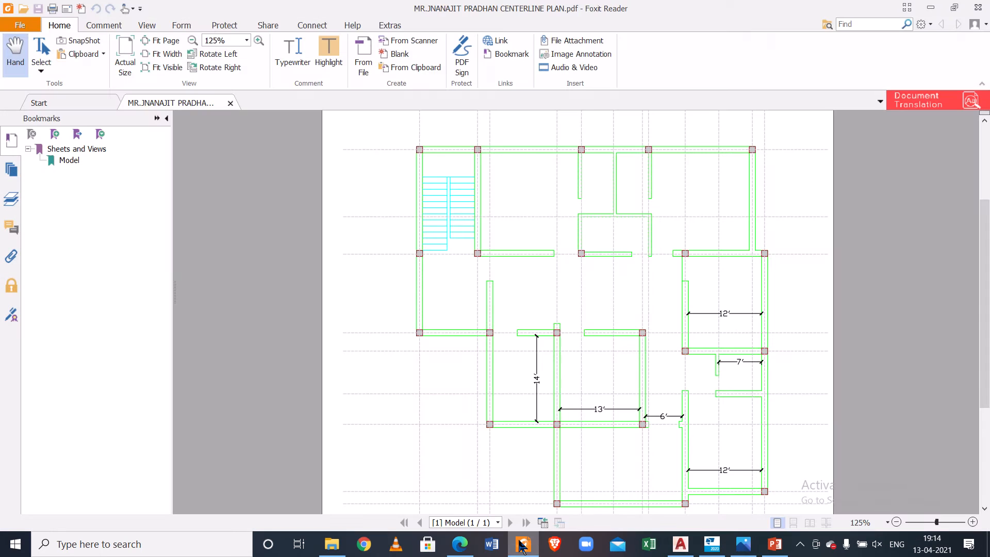
pyautogui.click(522, 546)
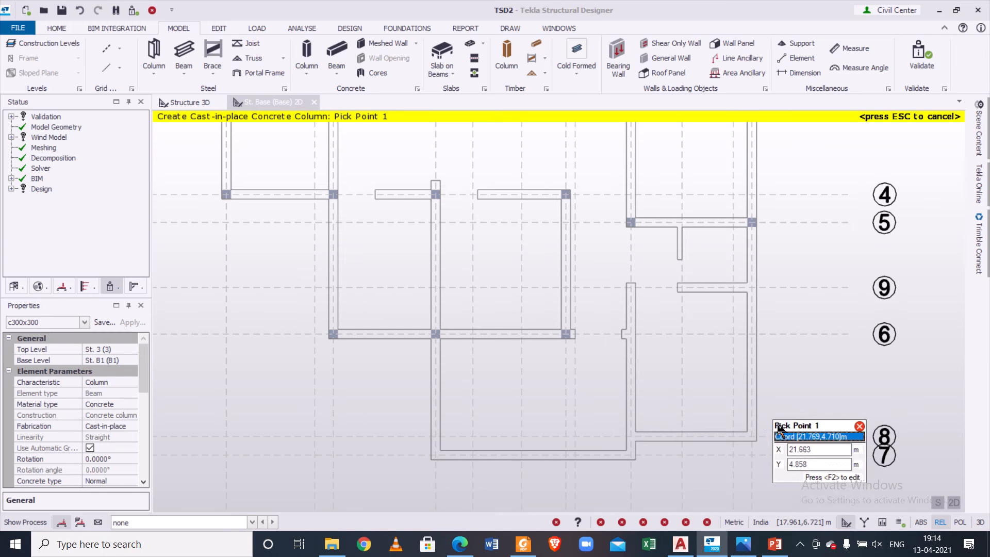
pyautogui.click(752, 437)
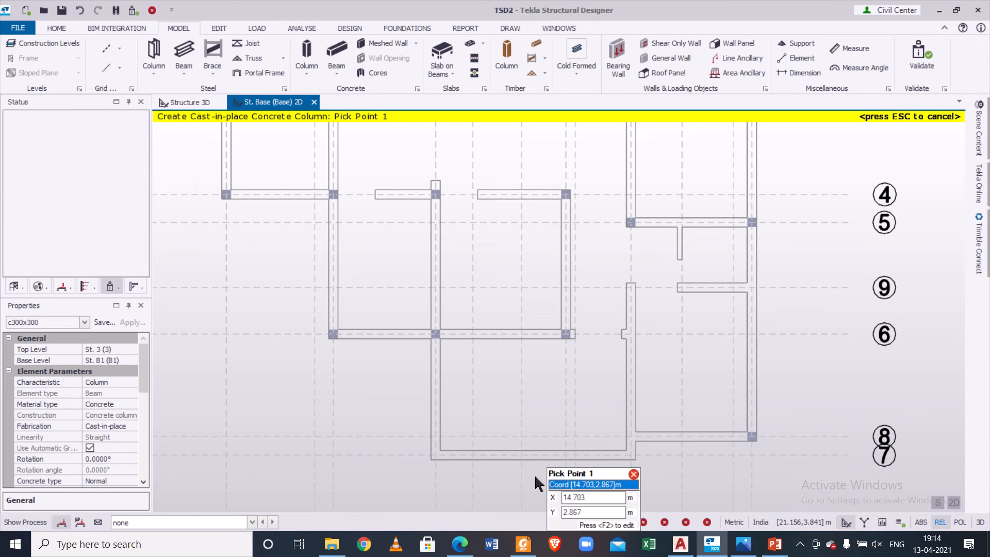
pyautogui.click(435, 455)
pyautogui.click(523, 544)
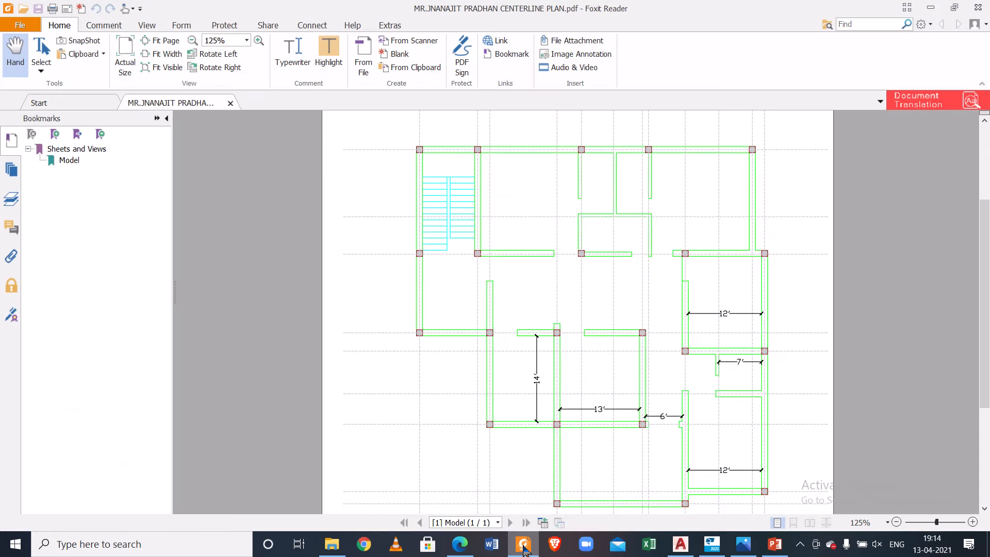
pyautogui.click(523, 546)
# Step: Look over the placed columns across the whole base plan and end column placement
pyautogui.scroll(-3, 549, 265)
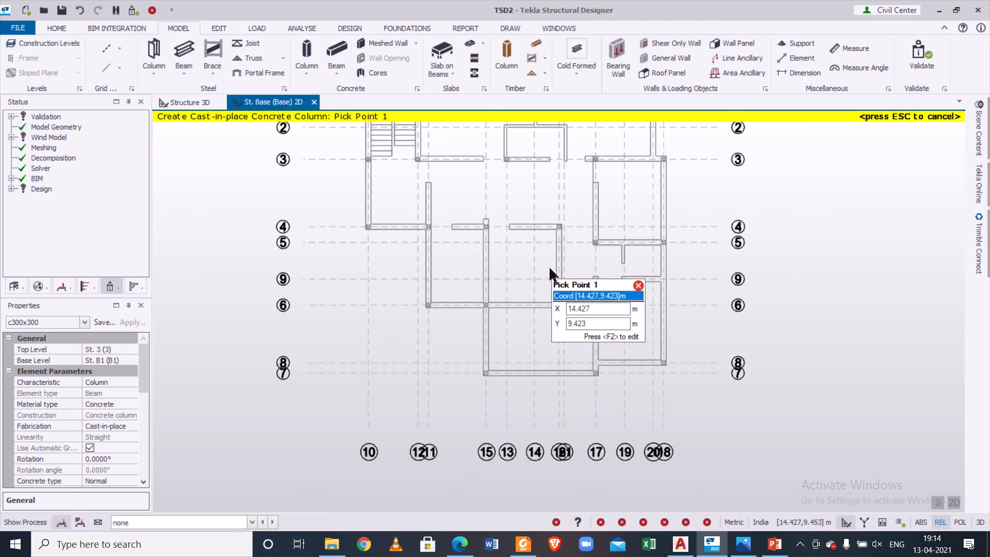
pyautogui.moveTo(446, 218); pyautogui.dragTo(462, 265, button='middle')
pyautogui.scroll(3, 375, 229)
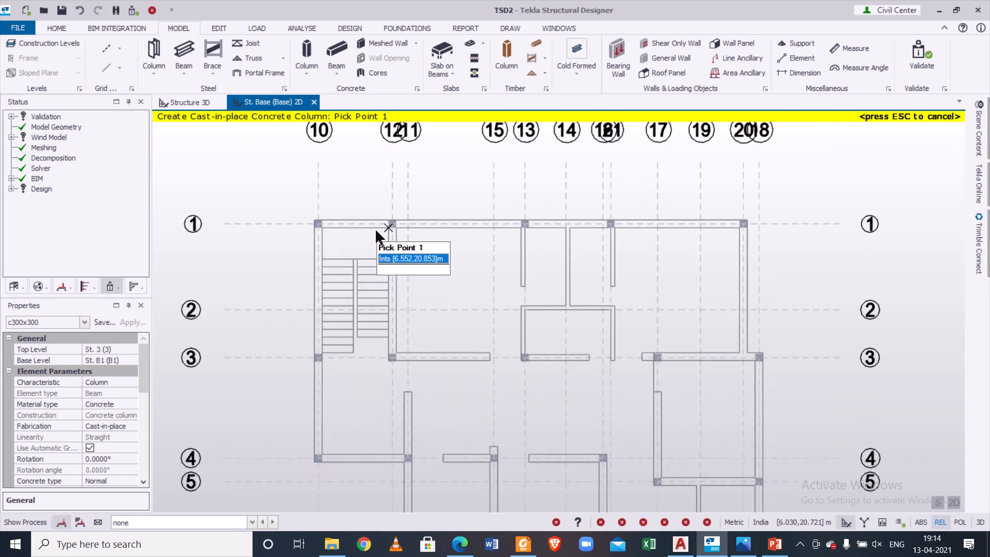
pyautogui.scroll(-4, 375, 230)
pyautogui.scroll(2, 459, 355)
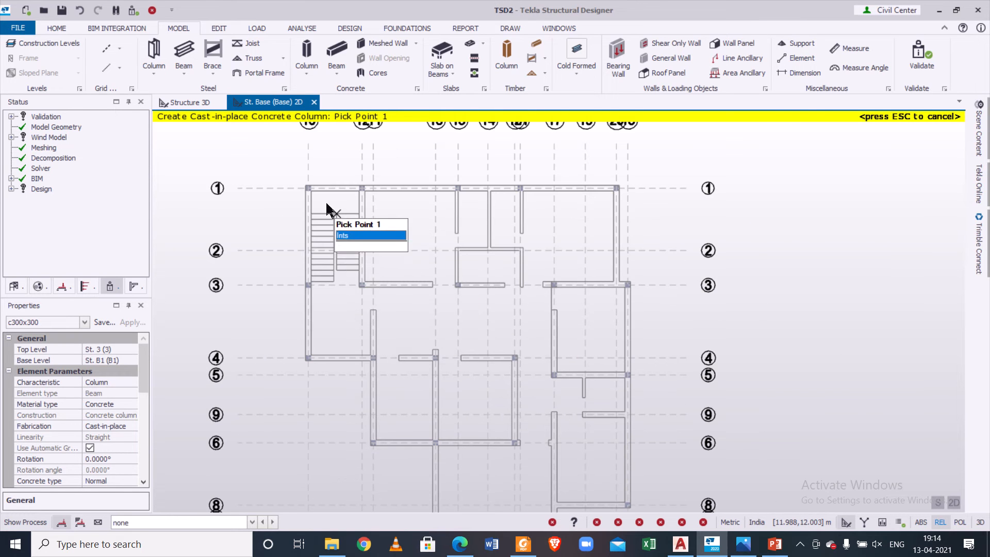
pyautogui.press('Escape')
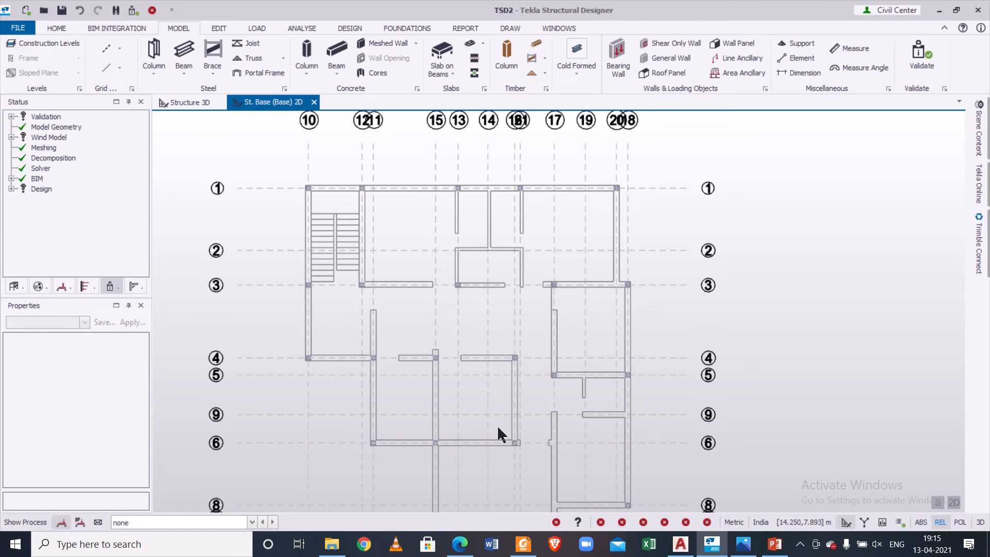
# Step: Compare the complete column layout with the centerline plan and examine the walls that need beams
pyautogui.moveTo(498, 428); pyautogui.dragTo(462, 281, button='middle')
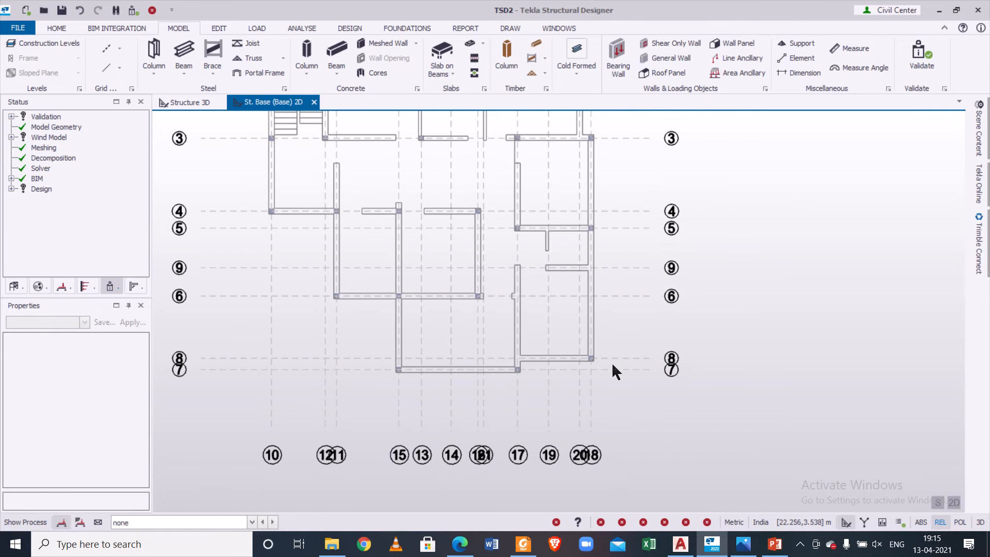
pyautogui.click(521, 547)
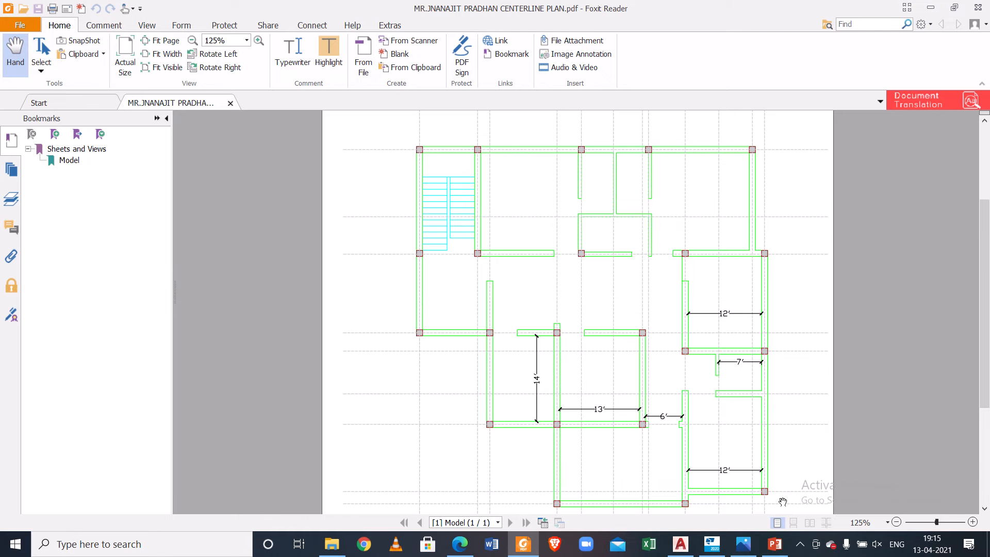
pyautogui.scroll(-3, 649, 426)
pyautogui.scroll(3, 651, 427)
pyautogui.click(523, 543)
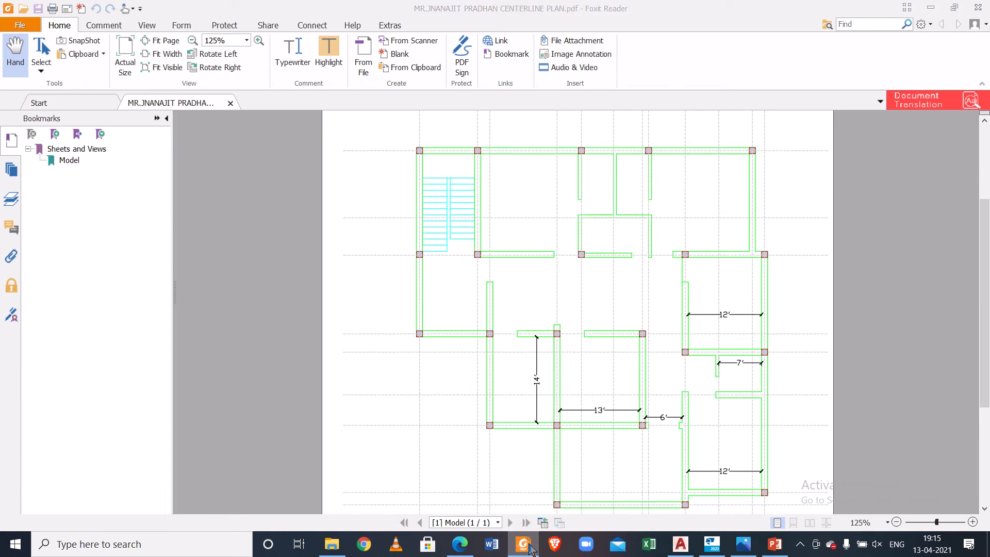
pyautogui.scroll(-2, 273, 231)
pyautogui.moveTo(274, 232); pyautogui.dragTo(293, 304, button='middle')
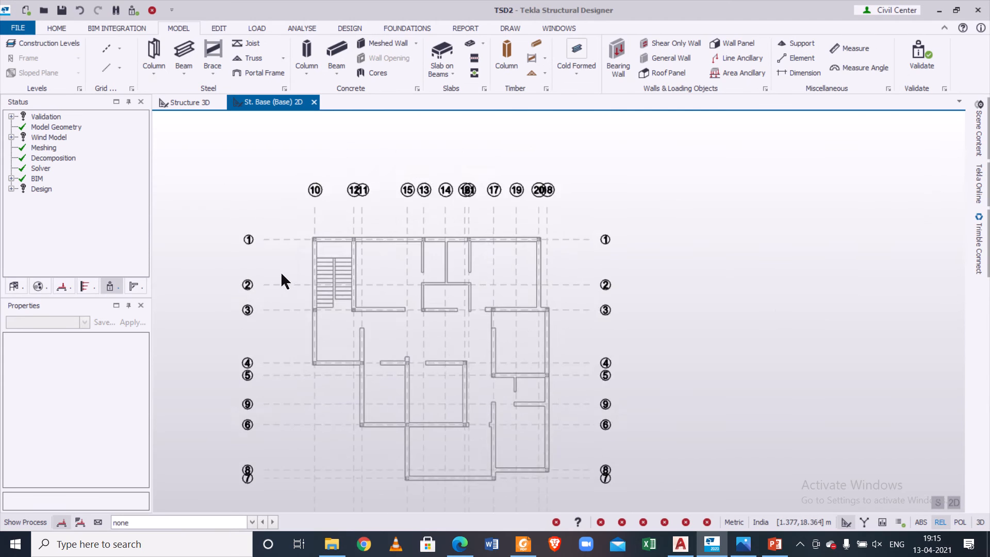
pyautogui.scroll(2, 281, 267)
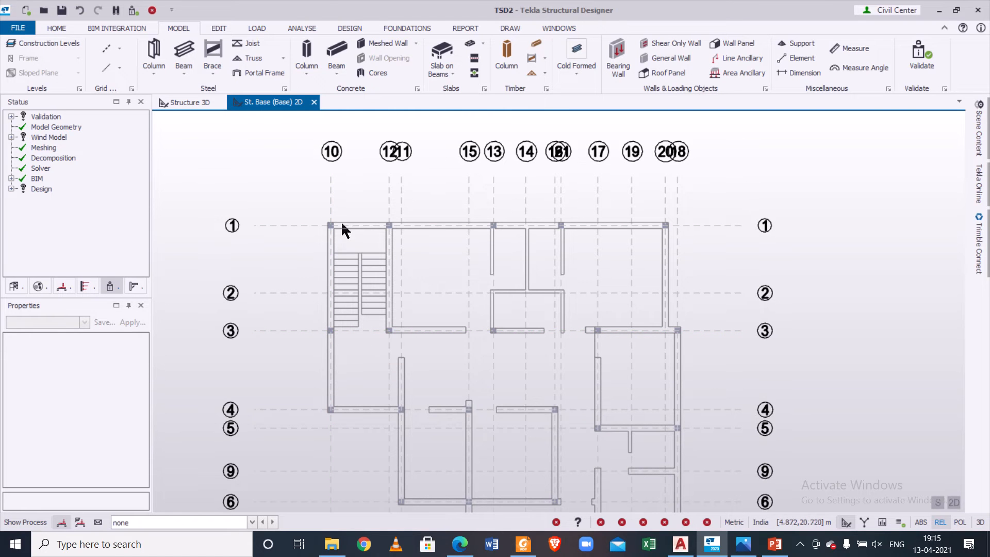
pyautogui.scroll(-1, 367, 287)
pyautogui.scroll(1, 349, 360)
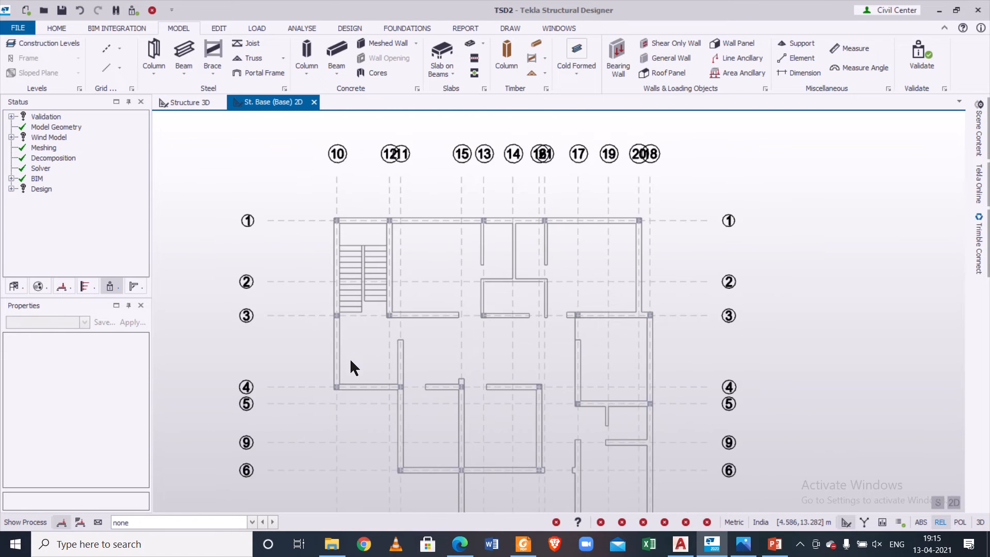
pyautogui.scroll(-1, 345, 387)
pyautogui.moveTo(345, 386); pyautogui.dragTo(341, 354, button='middle')
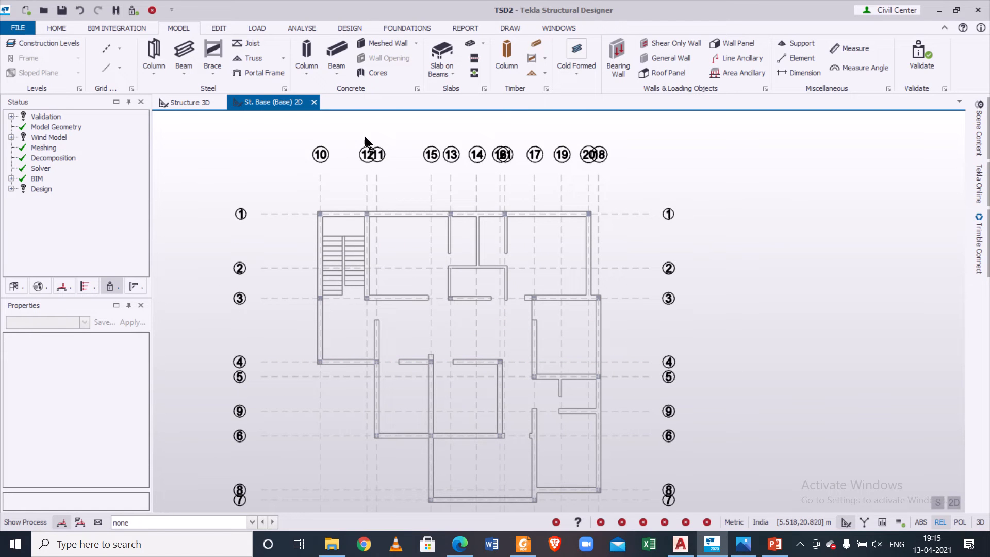
# Step: Start a cast-in-place concrete beam and set its rectangular section to 300 mm breadth and 350 mm depth
pyautogui.click(336, 52)
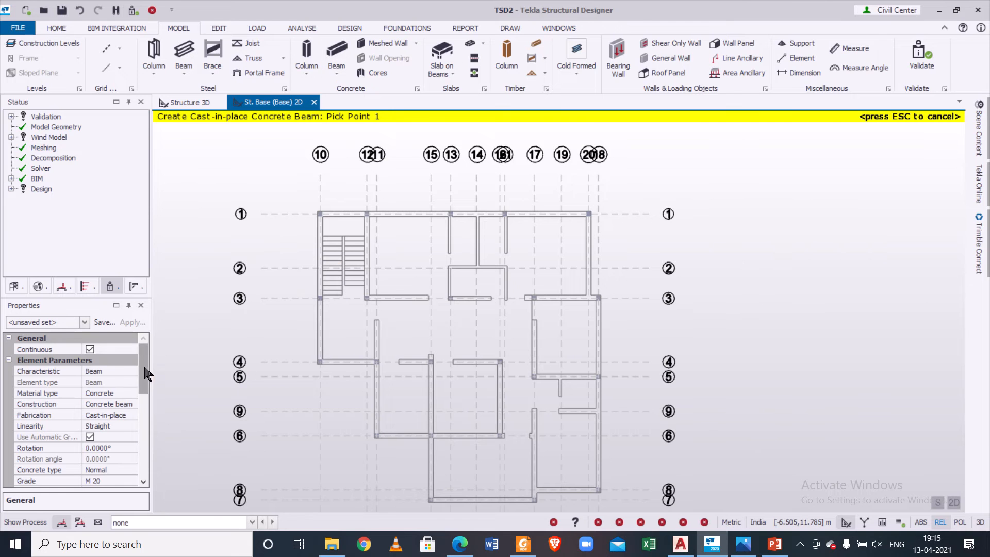
pyautogui.moveTo(144, 365); pyautogui.dragTo(144, 393)
pyautogui.click(129, 437)
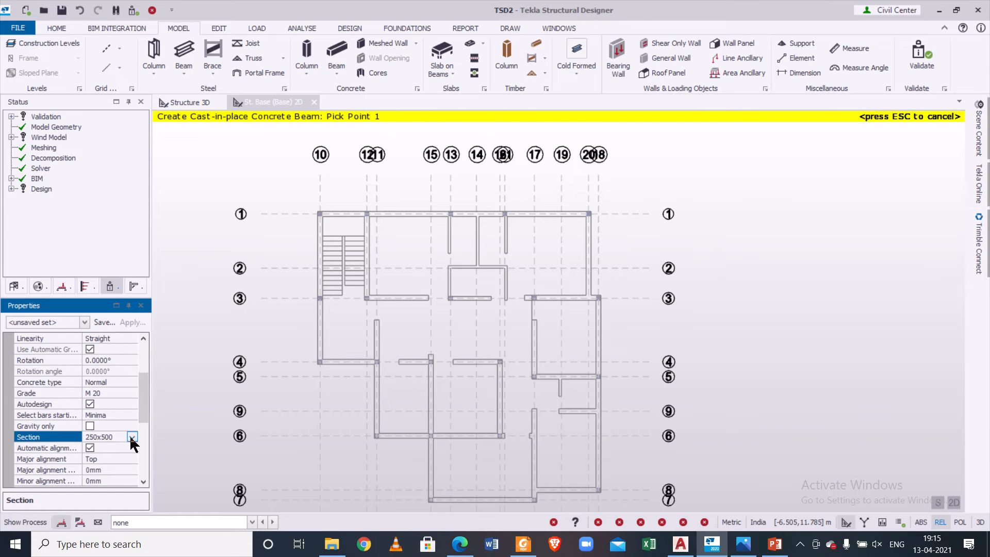
pyautogui.click(132, 437)
pyautogui.click(124, 456)
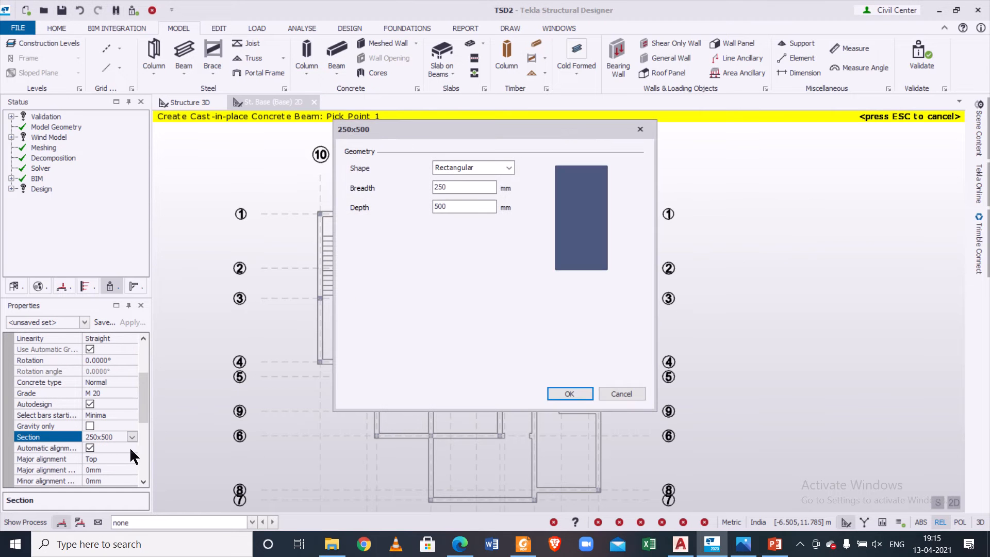
pyautogui.doubleClick(483, 186)
pyautogui.write('300')
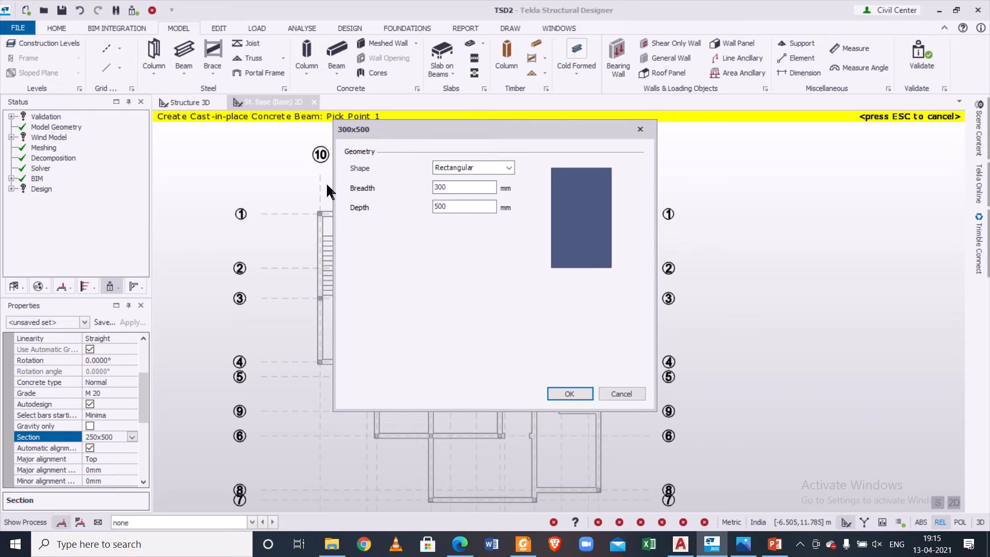
pyautogui.doubleClick(456, 208)
pyautogui.write('350')
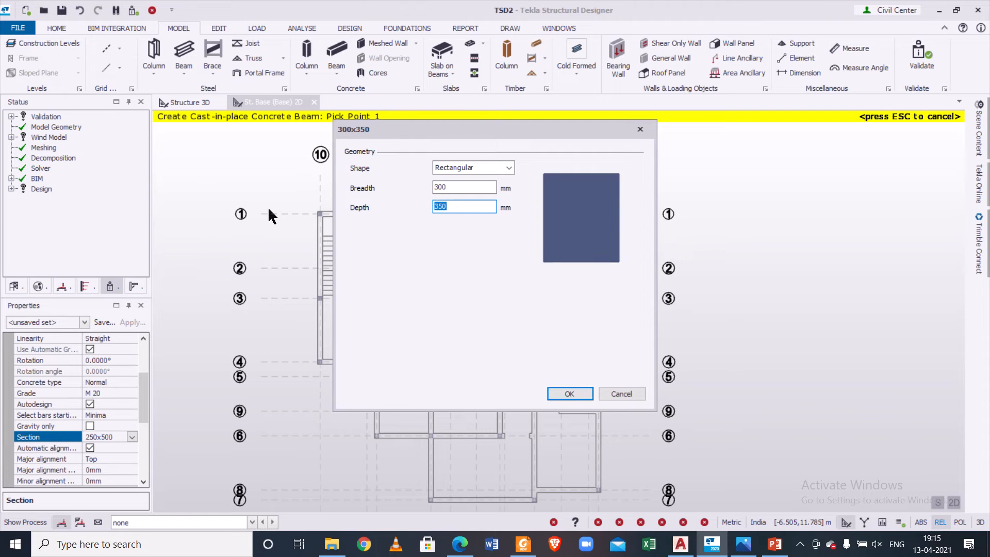
pyautogui.click(569, 394)
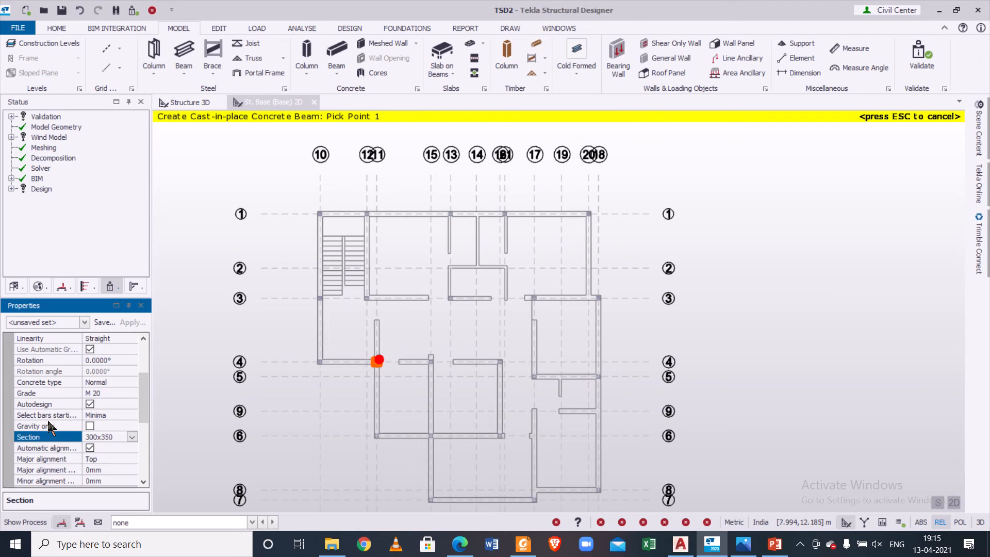
pyautogui.scroll(-3, 139, 418)
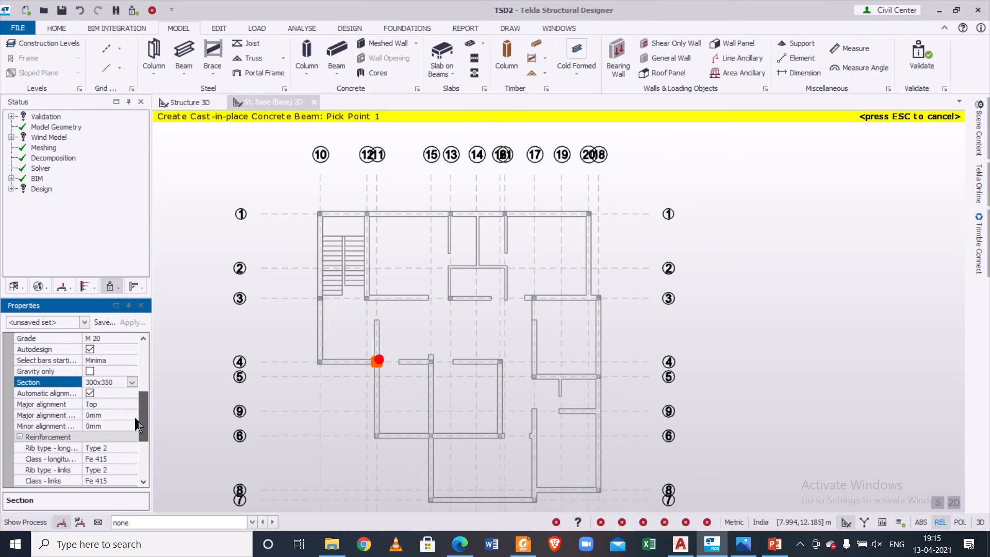
# Step: Set the beam's longitudinal reinforcement class to Fe 500 and its links class to Fe 415
pyautogui.click(124, 404)
pyautogui.click(132, 404)
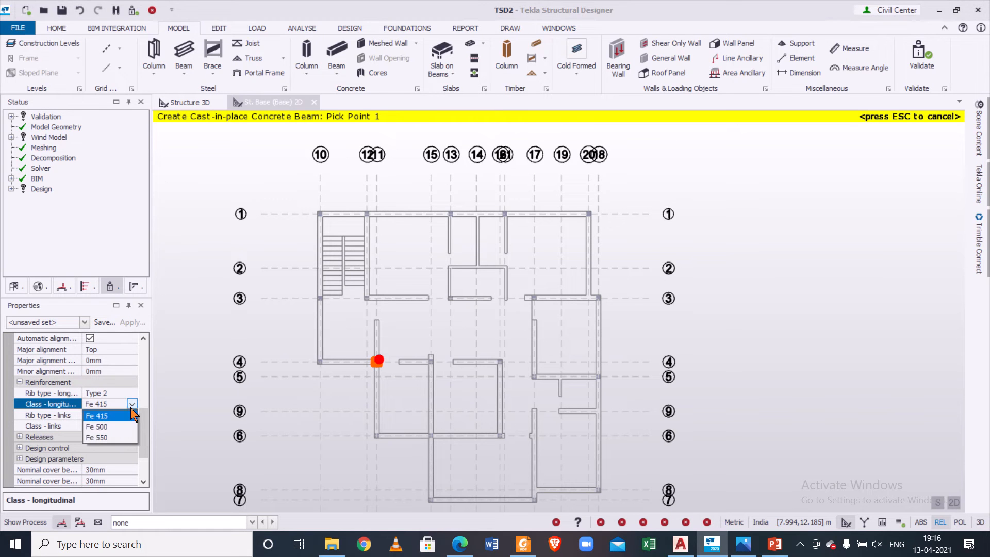
pyautogui.click(115, 426)
pyautogui.click(126, 424)
pyautogui.click(131, 427)
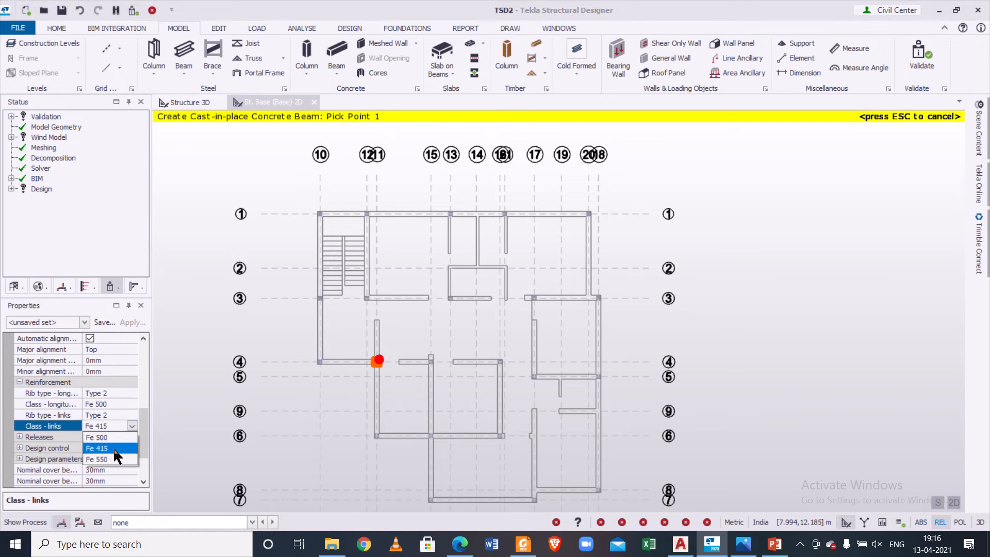
pyautogui.click(115, 448)
# Step: Save the beam properties as a new property set named b300x350
pyautogui.moveTo(144, 428); pyautogui.dragTo(150, 359)
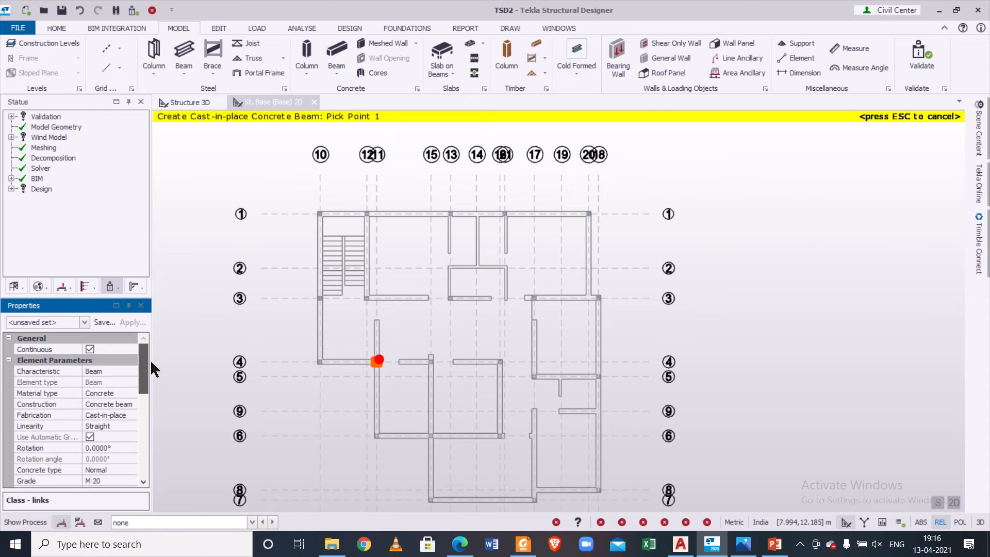
pyautogui.click(104, 322)
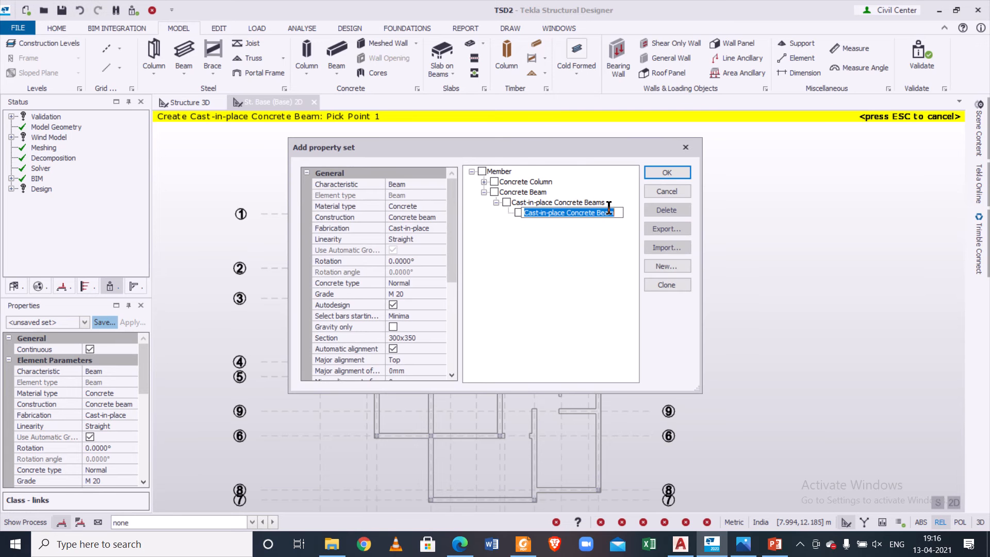
pyautogui.write('b300x350')
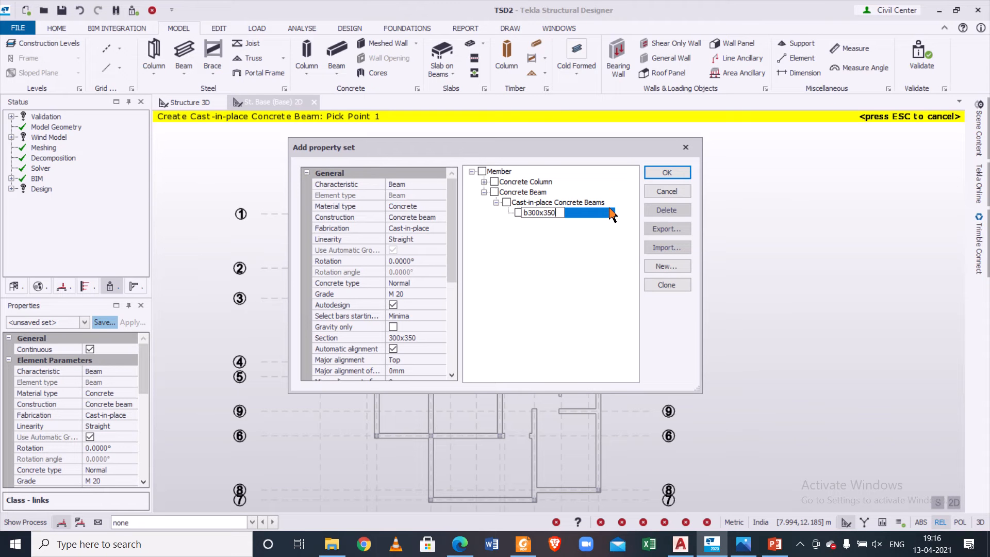
pyautogui.click(668, 172)
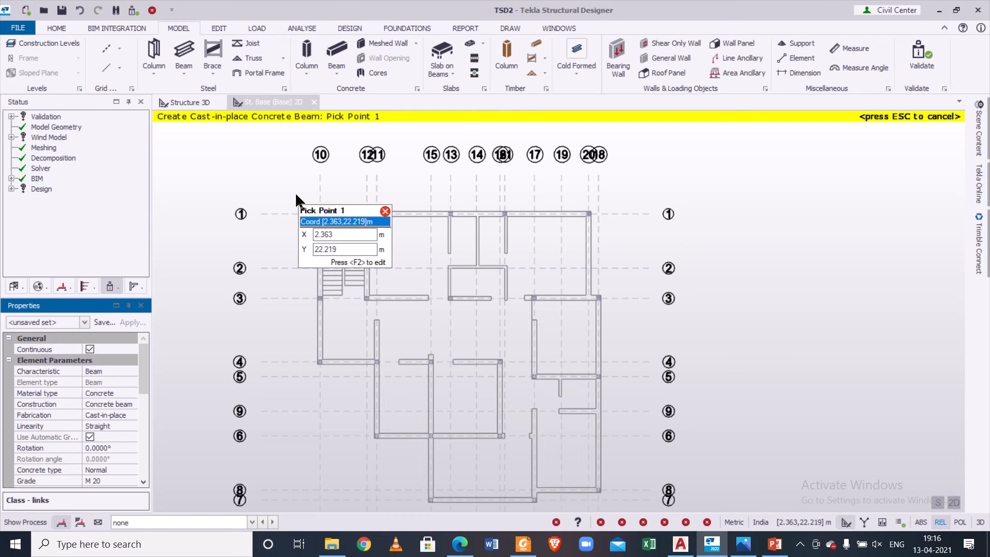
# Step: Place continuous beams along grid line 1 from grid line 10 to 20 and along grid line 10 from grid line 1 to 4
pyautogui.scroll(1, 293, 192)
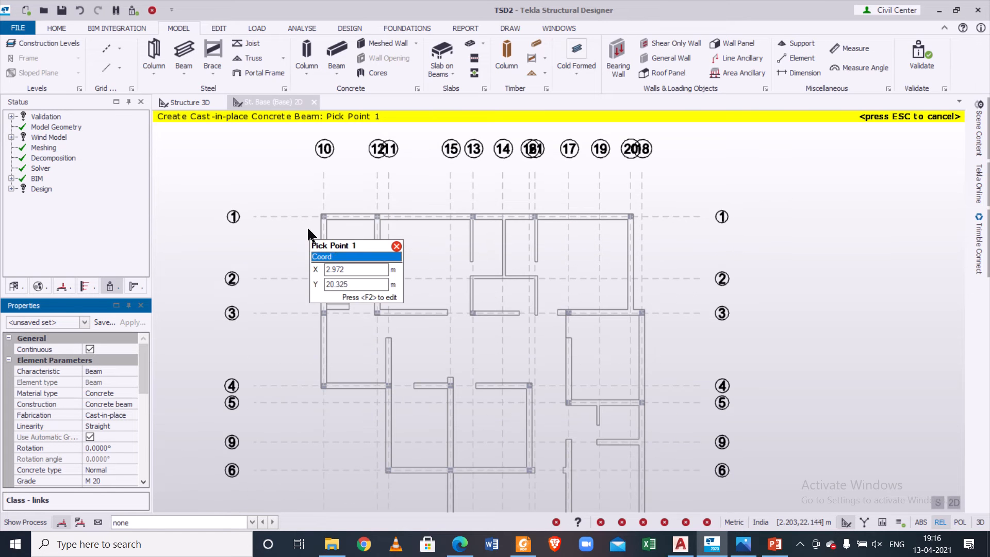
pyautogui.moveTo(343, 216); pyautogui.dragTo(672, 225)
pyautogui.scroll(-1, 487, 239)
pyautogui.scroll(-1, 487, 240)
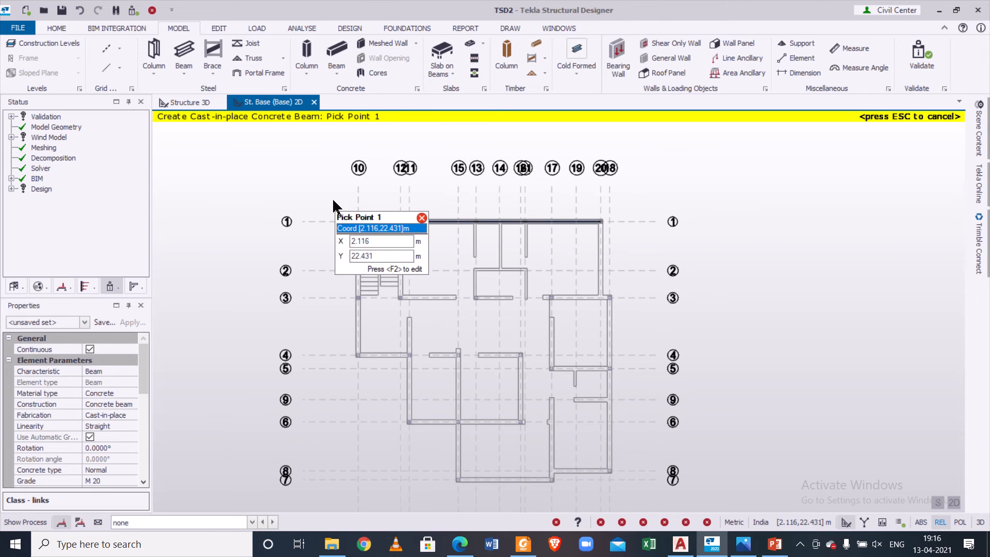
pyautogui.moveTo(345, 198); pyautogui.dragTo(377, 390)
# Step: Try to place a continuous beam along grid line 3 from grid line 10 to 18
pyautogui.moveTo(335, 294); pyautogui.dragTo(663, 311)
pyautogui.scroll(1, 633, 298)
pyautogui.scroll(1, 633, 298)
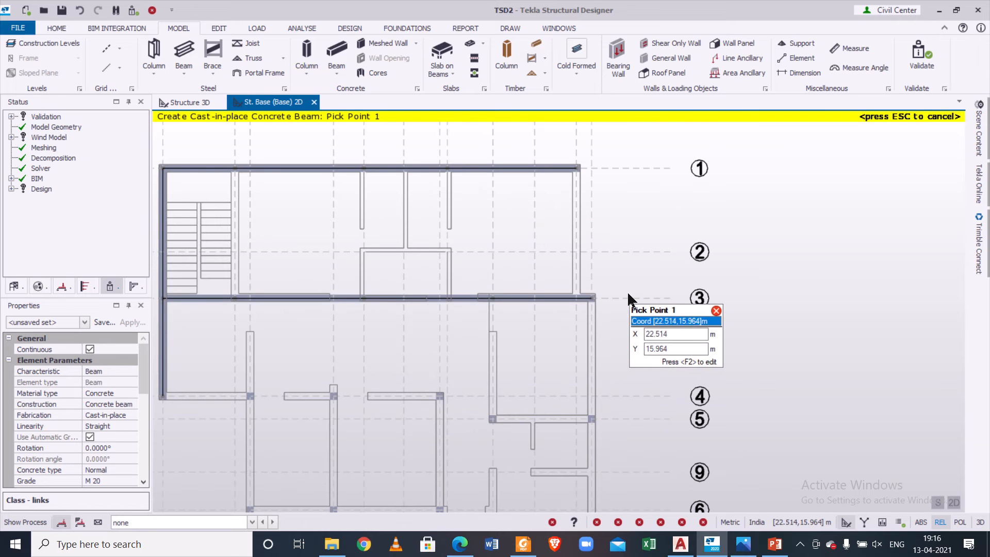
# Step: Add a beam on grid line 20 between grid lines 1 and 3, and a continuous beam along grid line 3 from grid line 10 to 18
pyautogui.click(578, 174)
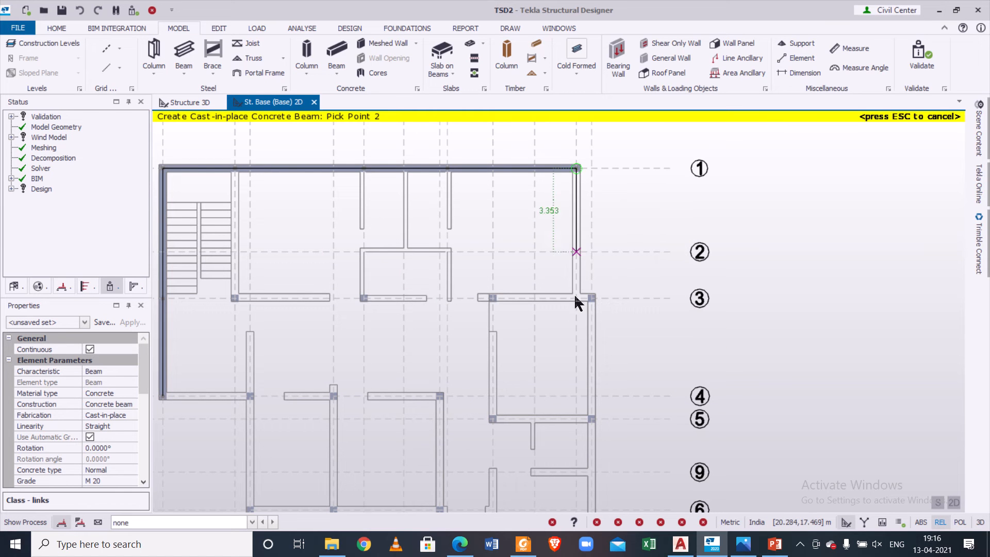
pyautogui.click(576, 298)
pyautogui.press('Escape')
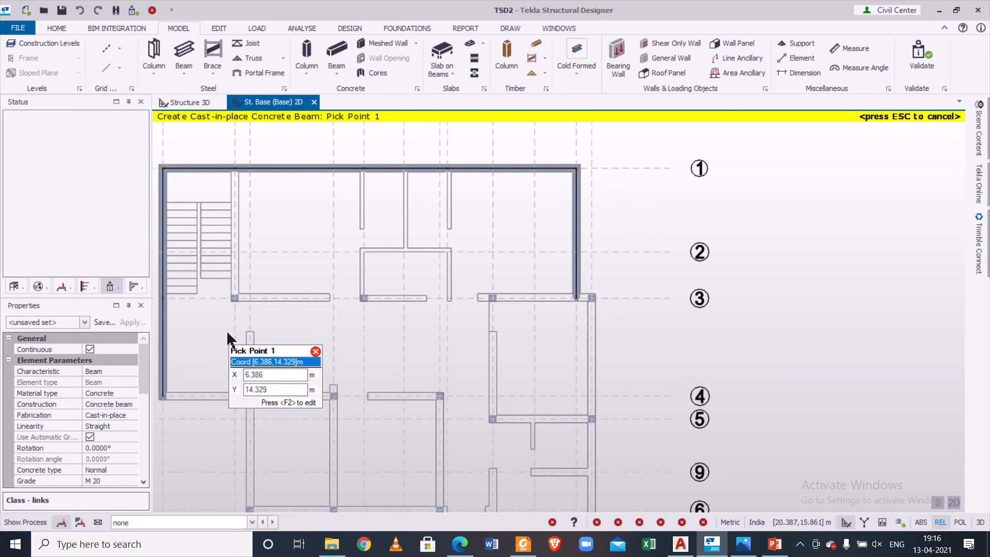
pyautogui.scroll(-2, 230, 326)
pyautogui.moveTo(353, 356); pyautogui.dragTo(374, 273, button='middle')
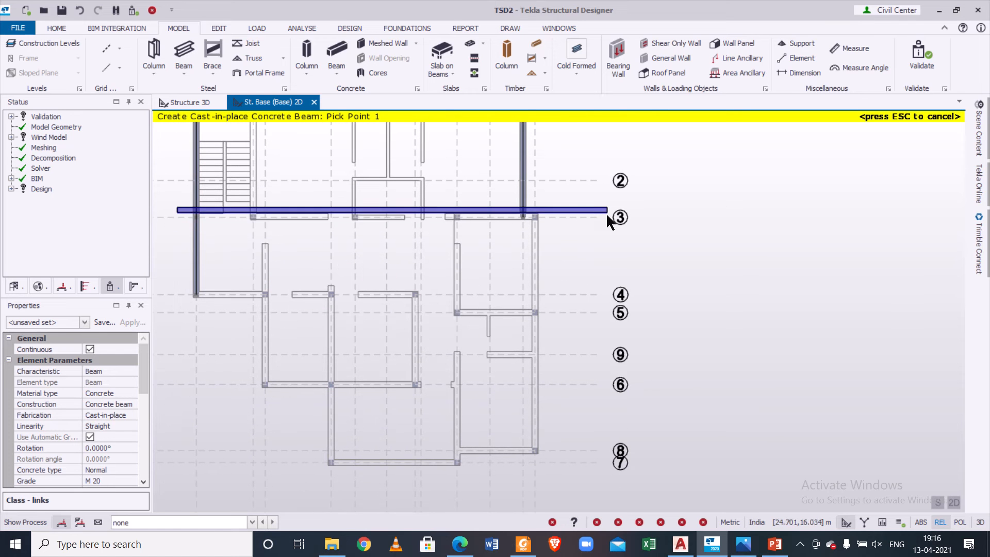
pyautogui.click(606, 224)
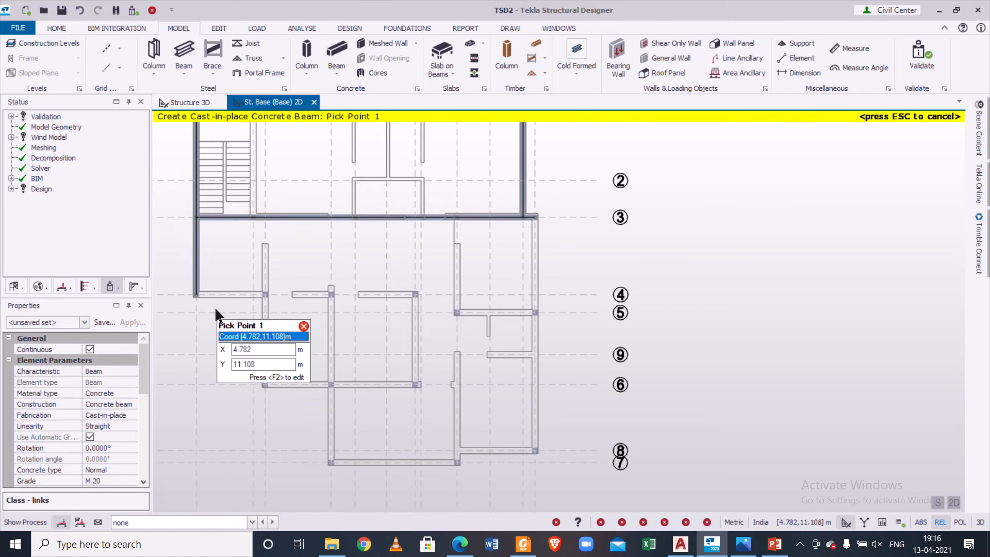
# Step: Place a continuous beam through the columns on grid line 4 starting at grid line 10, and add a separate beam from its last column to grid line 17
pyautogui.scroll(1, 215, 310)
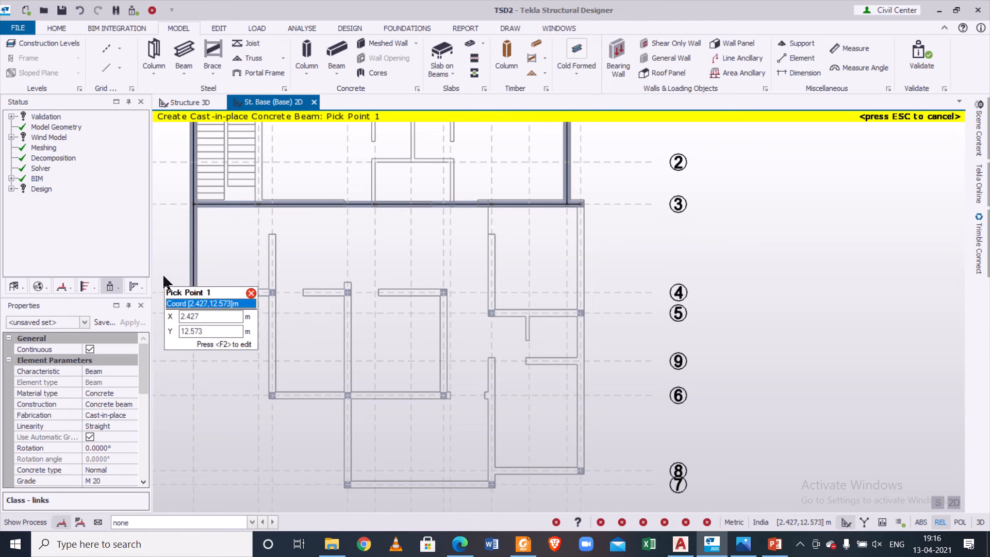
pyautogui.moveTo(164, 277); pyautogui.dragTo(221, 305)
pyautogui.moveTo(334, 305); pyautogui.dragTo(465, 312)
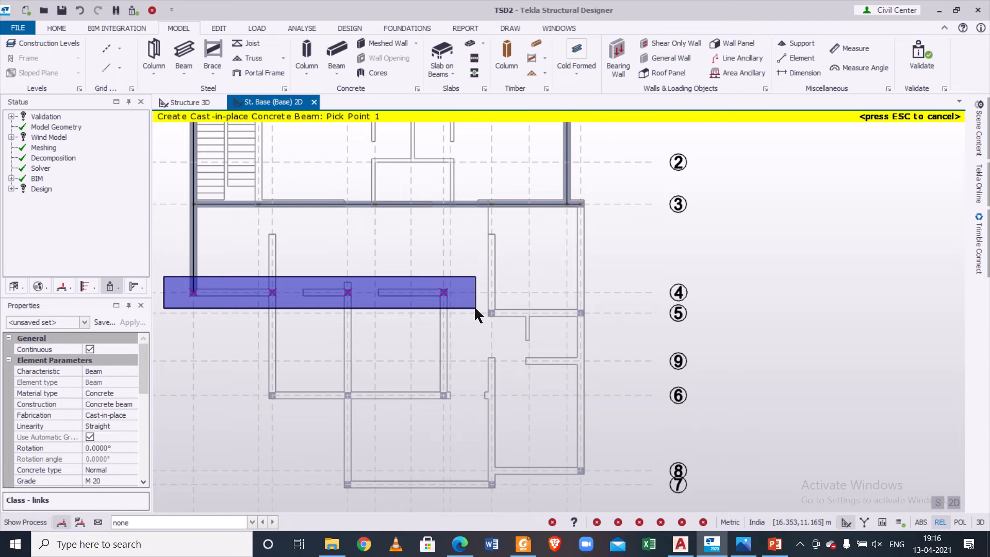
pyautogui.moveTo(474, 305); pyautogui.dragTo(474, 305)
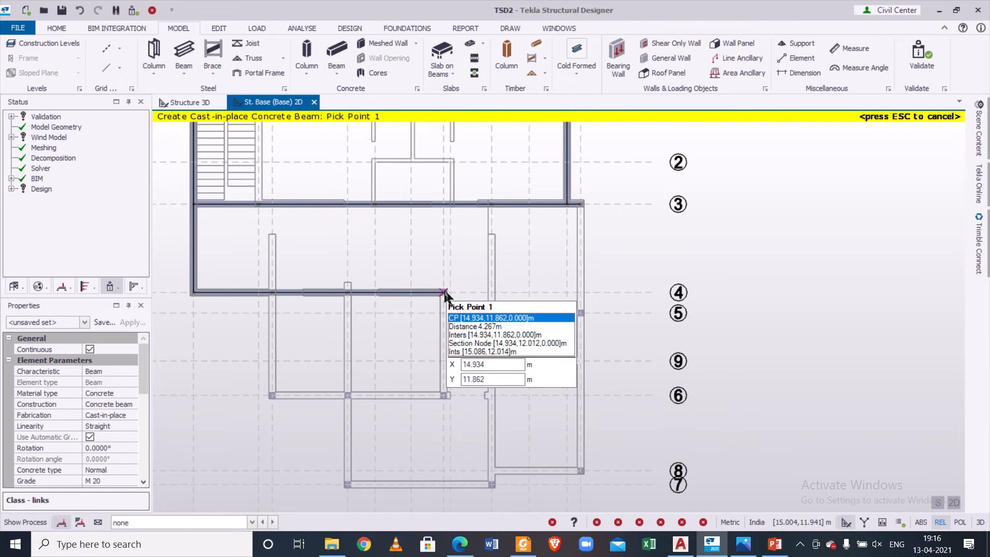
pyautogui.click(444, 293)
pyautogui.click(490, 293)
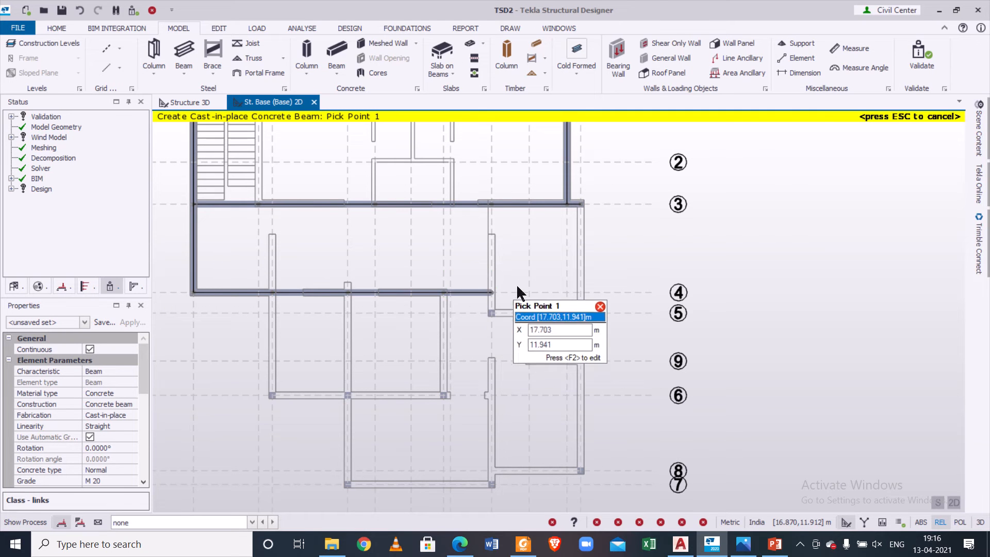
# Step: Add a beam on grid line 17 from grid line 5 to grid line 3 and end beam placement
pyautogui.click(491, 313)
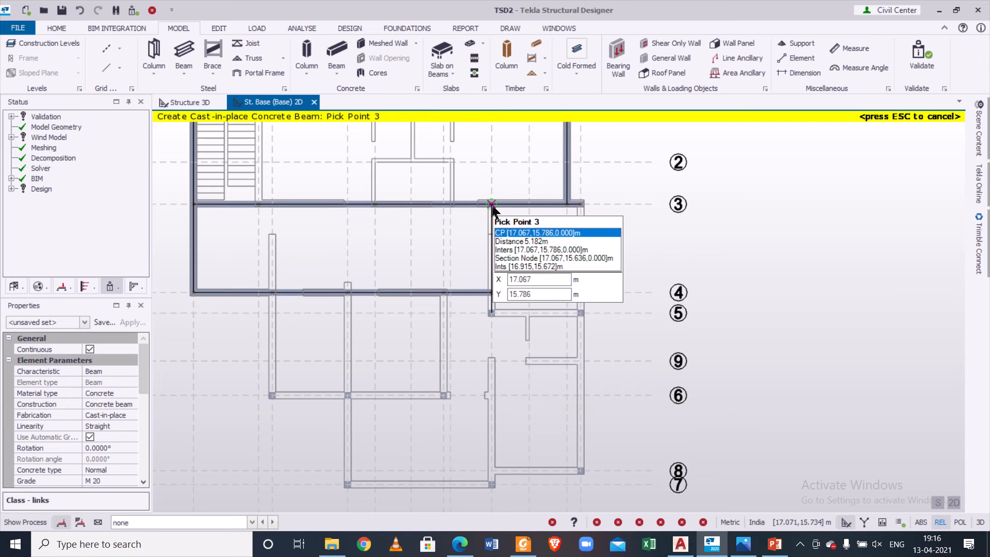
pyautogui.click(491, 203)
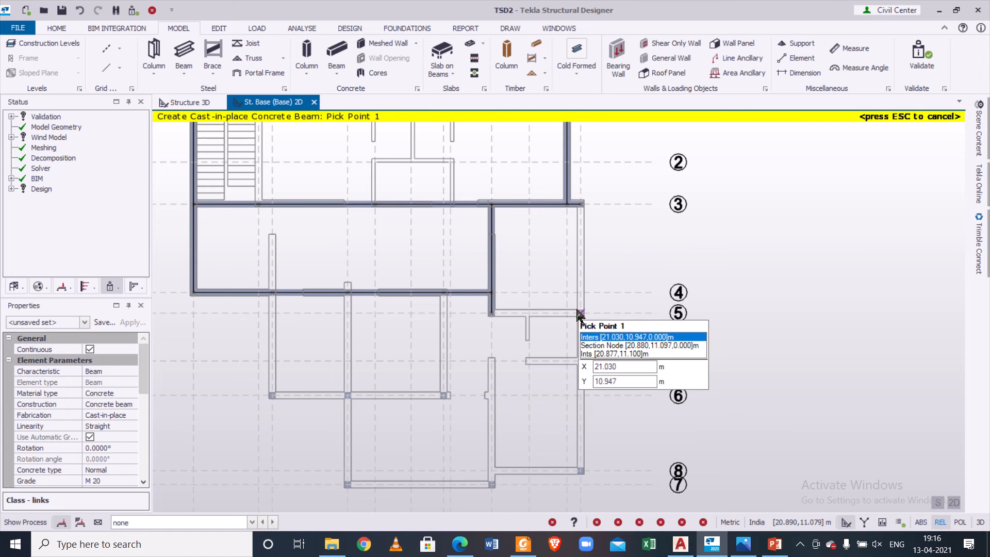
pyautogui.moveTo(512, 278); pyautogui.dragTo(524, 339, button='middle')
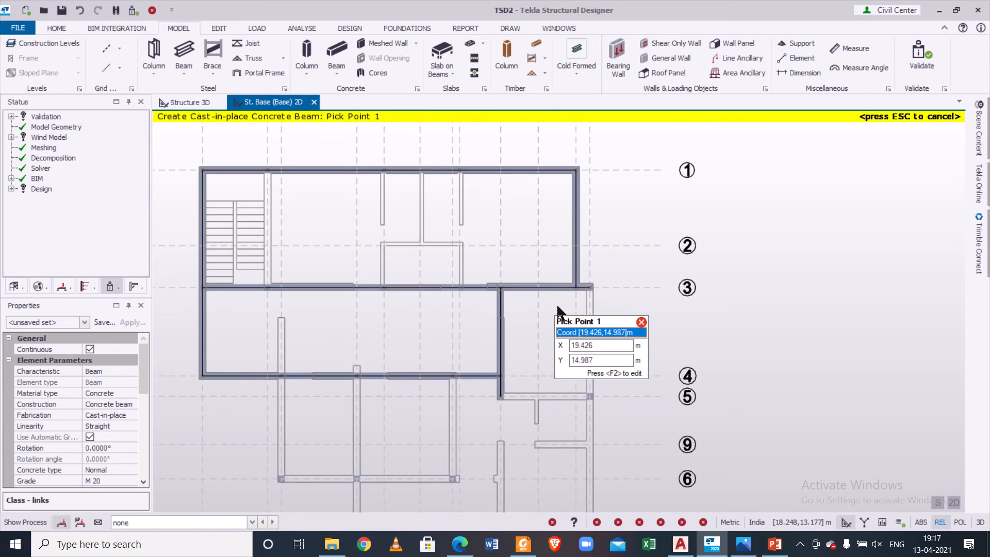
pyautogui.press('Escape')
# Step: Set the end 1 fixity of the beam on grid line 20 between grid lines 1 and 3 to Pin, consulting the centerline plan
pyautogui.click(575, 253)
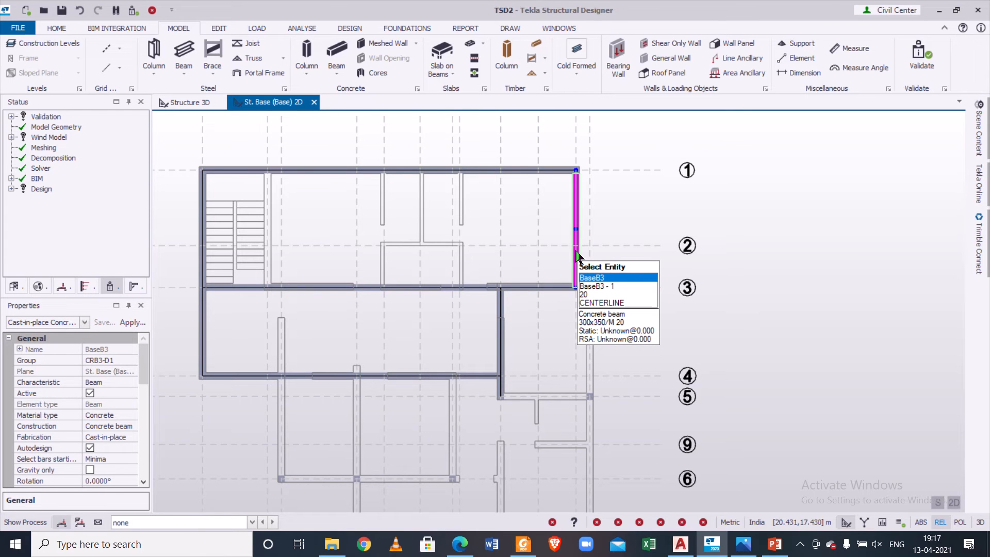
pyautogui.doubleClick(576, 255)
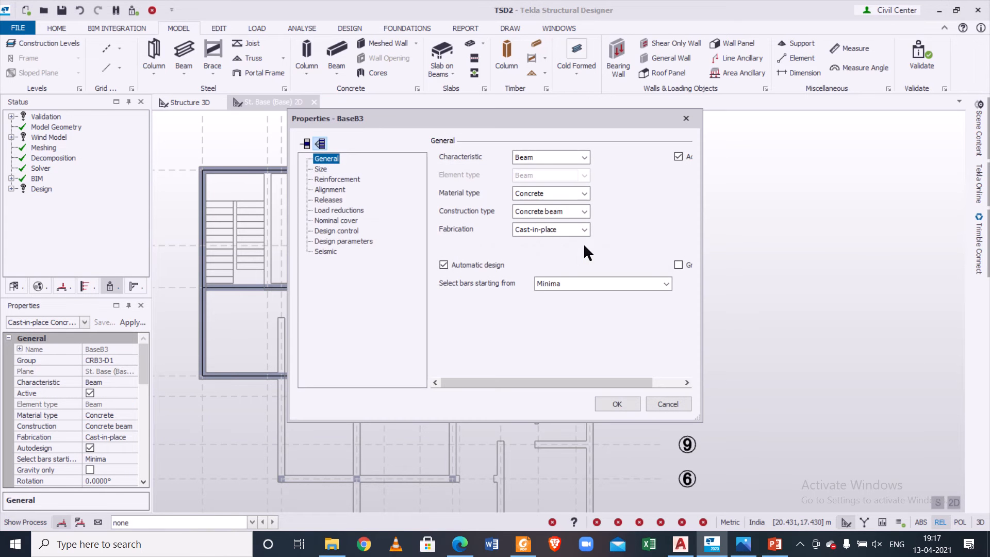
pyautogui.click(329, 200)
pyautogui.moveTo(600, 122); pyautogui.dragTo(943, 114)
pyautogui.click(524, 546)
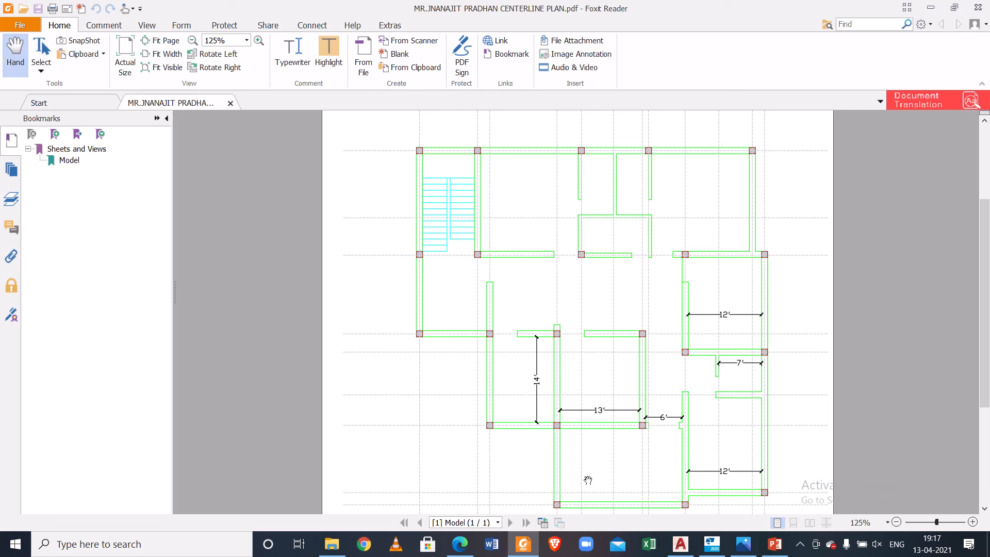
pyautogui.click(524, 546)
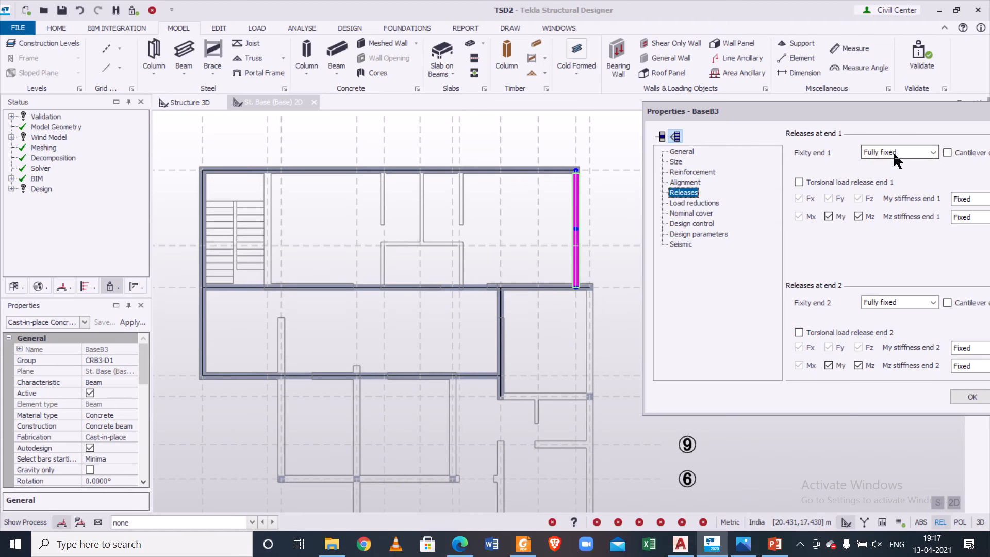
pyautogui.click(895, 160)
pyautogui.click(894, 164)
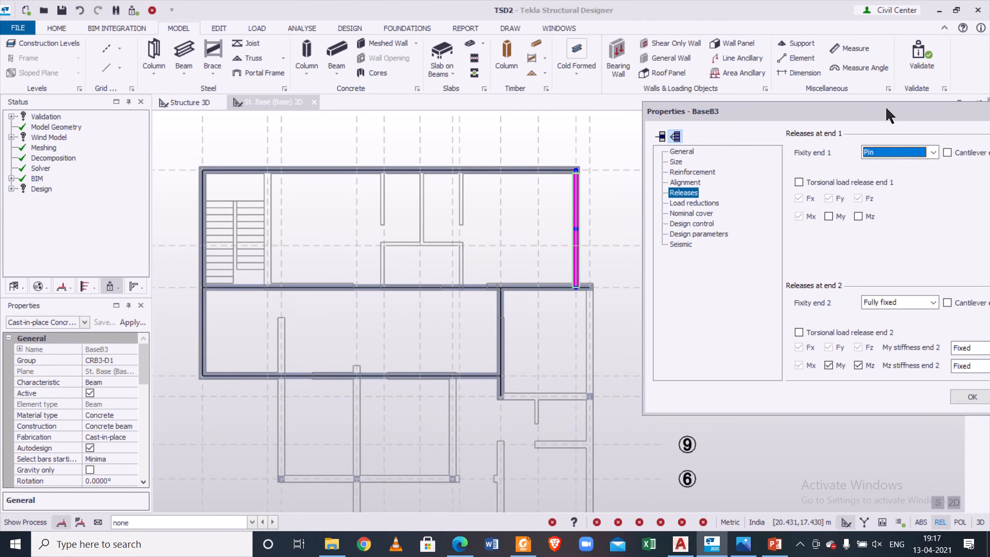
pyautogui.moveTo(886, 114); pyautogui.dragTo(674, 123)
pyautogui.click(759, 405)
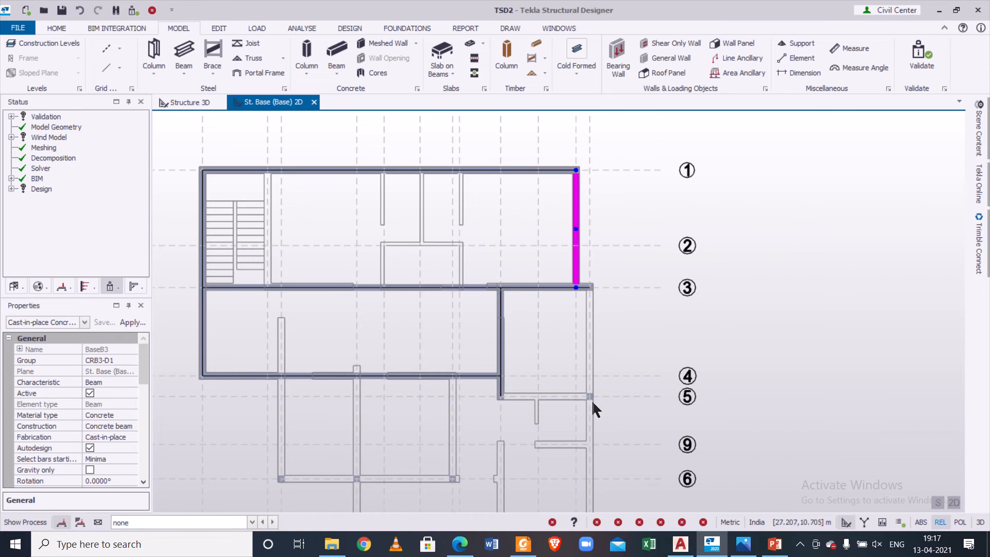
# Step: Set the end 2 fixity of the short beam on grid line 4 that meets grid line 17 to Pin, keeping end 1 fully fixed
pyautogui.doubleClick(476, 377)
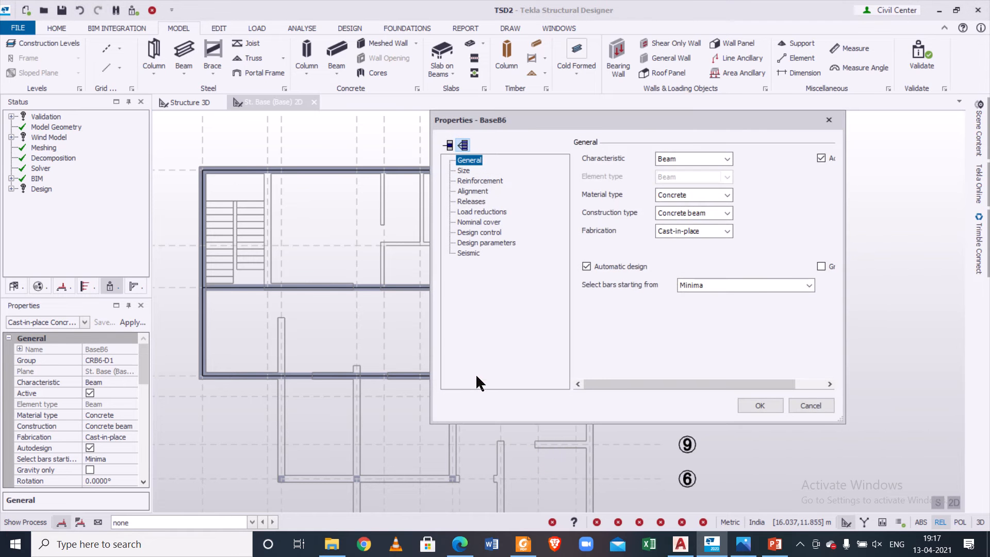
pyautogui.click(472, 201)
pyautogui.click(688, 161)
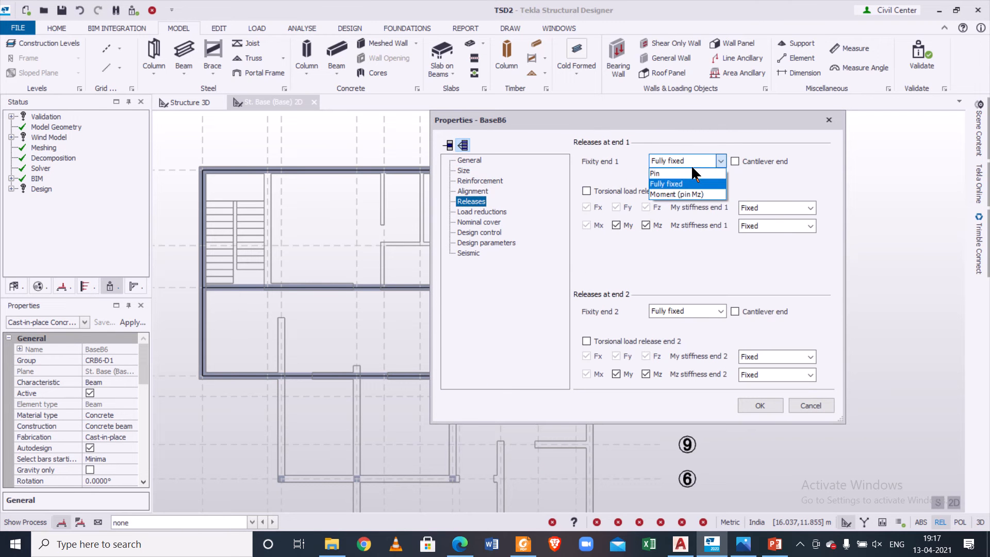
pyautogui.click(696, 164)
pyautogui.click(699, 312)
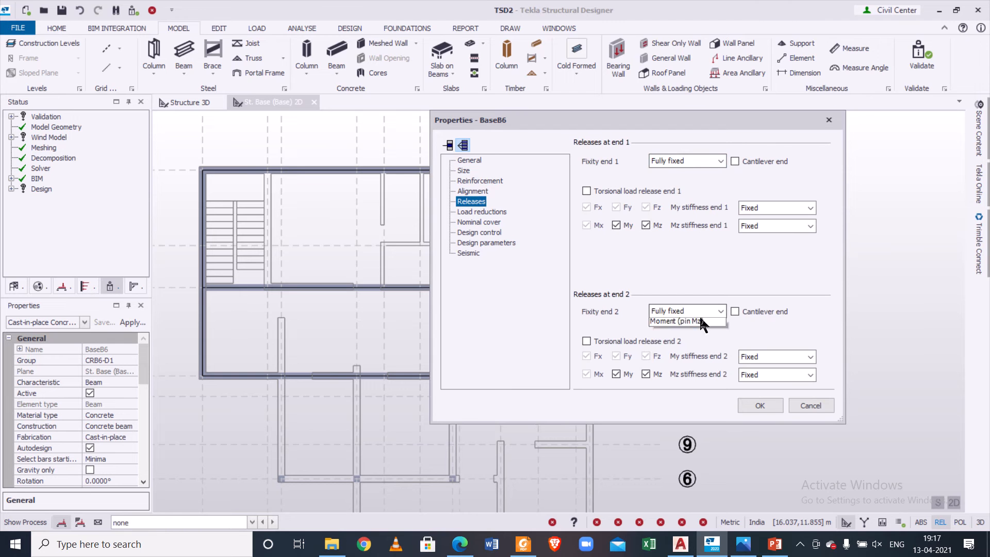
pyautogui.click(686, 324)
pyautogui.click(753, 406)
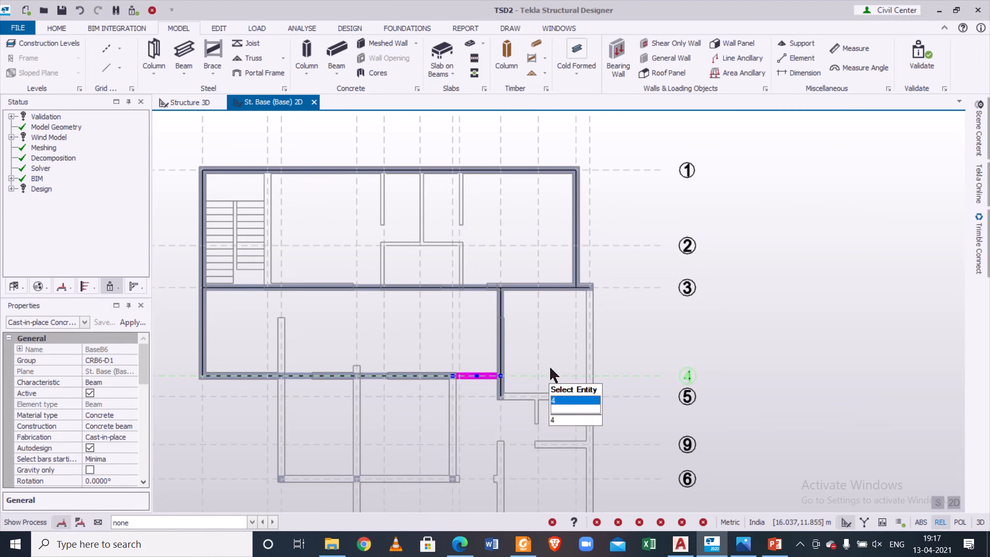
# Step: Choose the end 1 fixity in the releases of the beam on grid line 17 between grid lines 3 and 5 and accept it
pyautogui.doubleClick(499, 334)
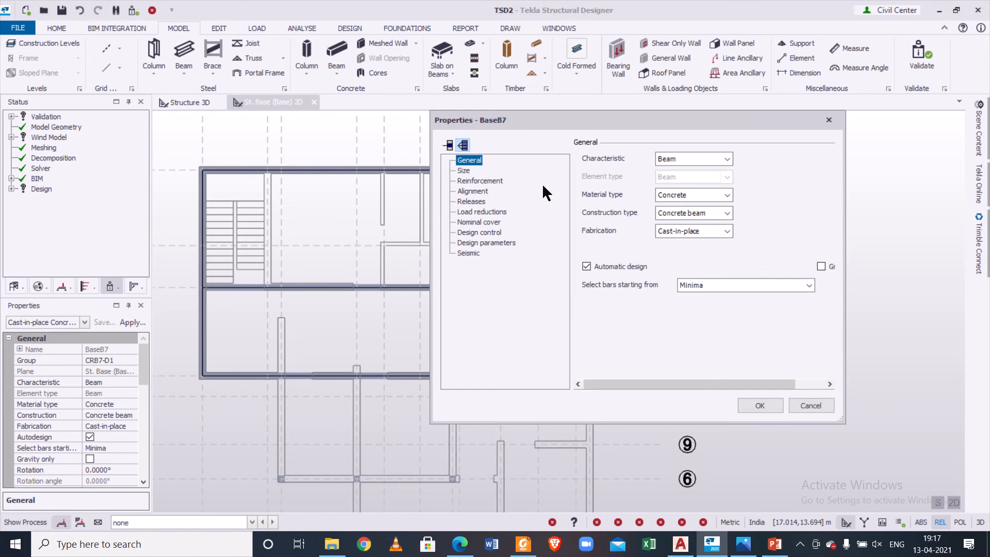
pyautogui.click(471, 202)
pyautogui.click(688, 162)
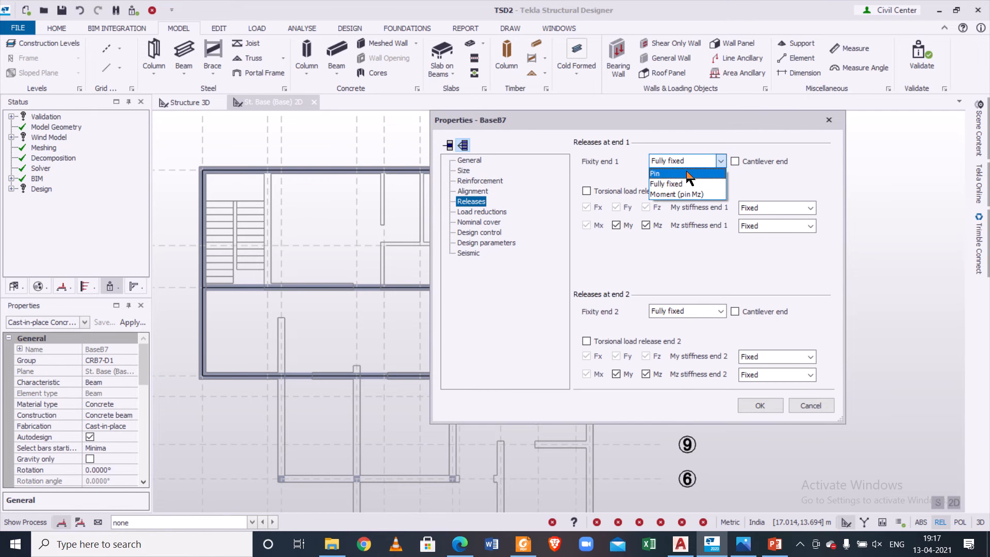
pyautogui.click(670, 180)
pyautogui.click(758, 406)
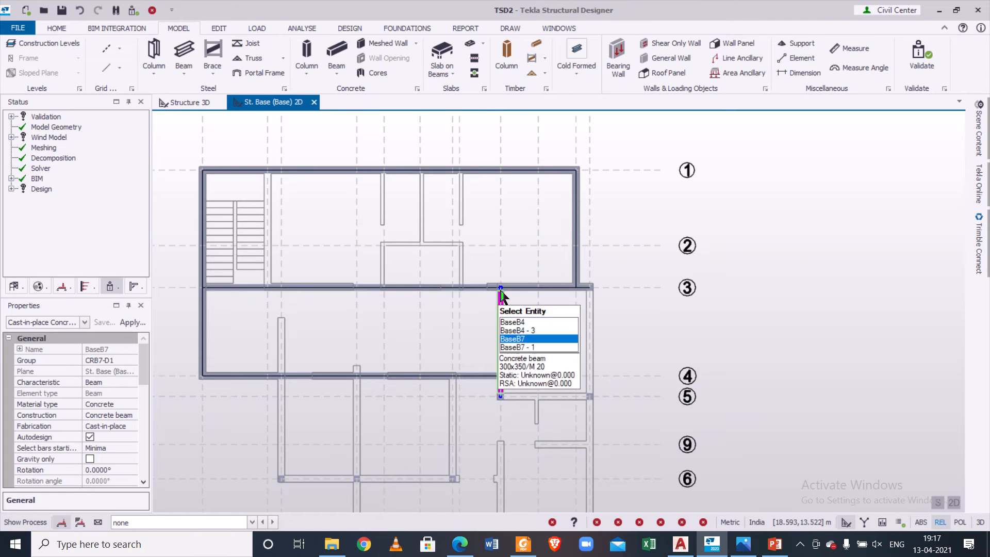
pyautogui.moveTo(531, 348); pyautogui.dragTo(476, 270, button='middle')
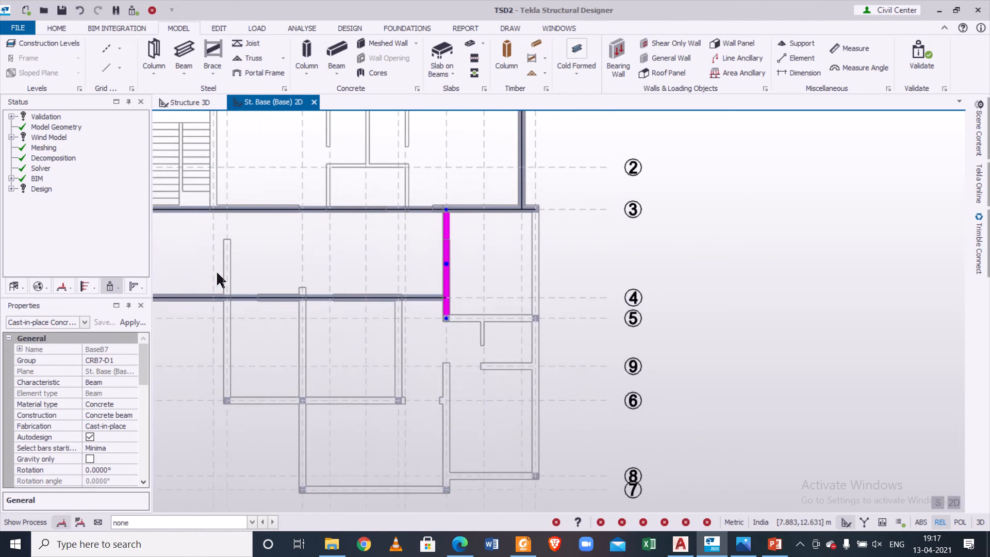
pyautogui.moveTo(217, 278); pyautogui.dragTo(357, 283, button='middle')
pyautogui.scroll(2, 351, 295)
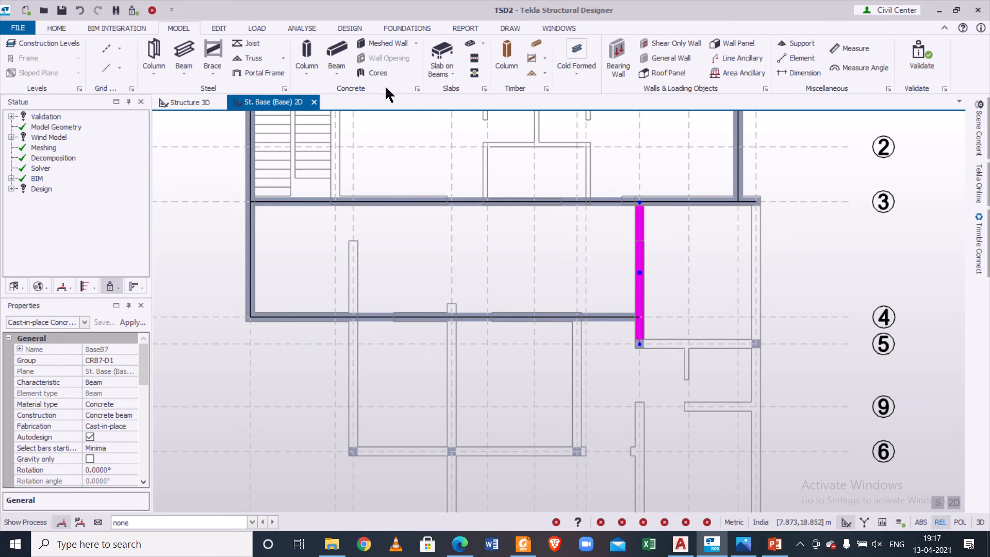
pyautogui.click(292, 320)
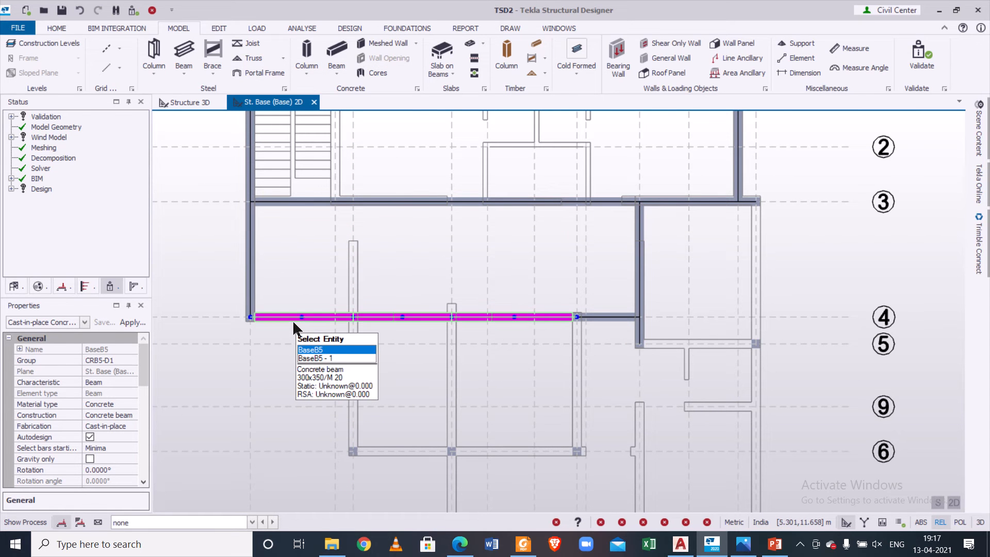
pyautogui.rightClick(293, 319)
pyautogui.moveTo(319, 307)
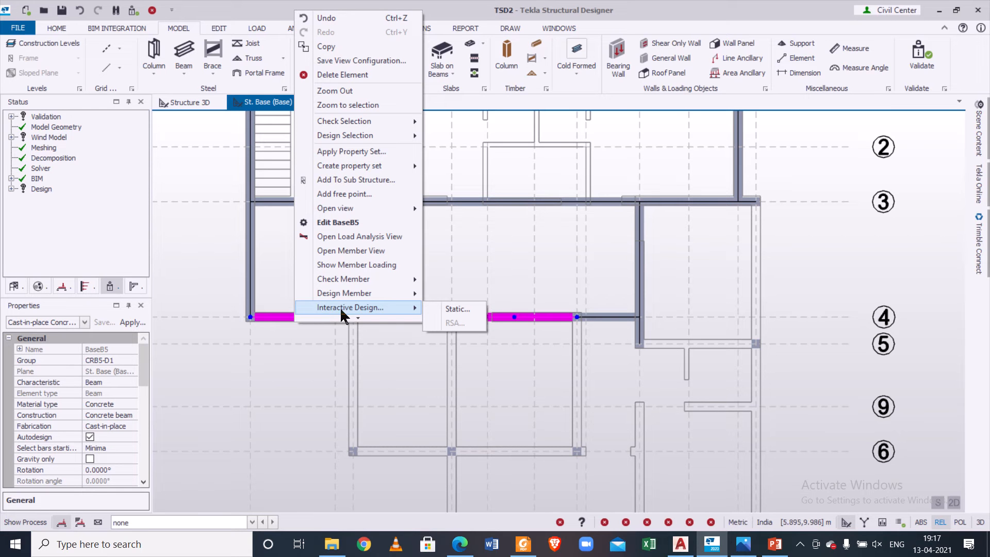
pyautogui.click(280, 382)
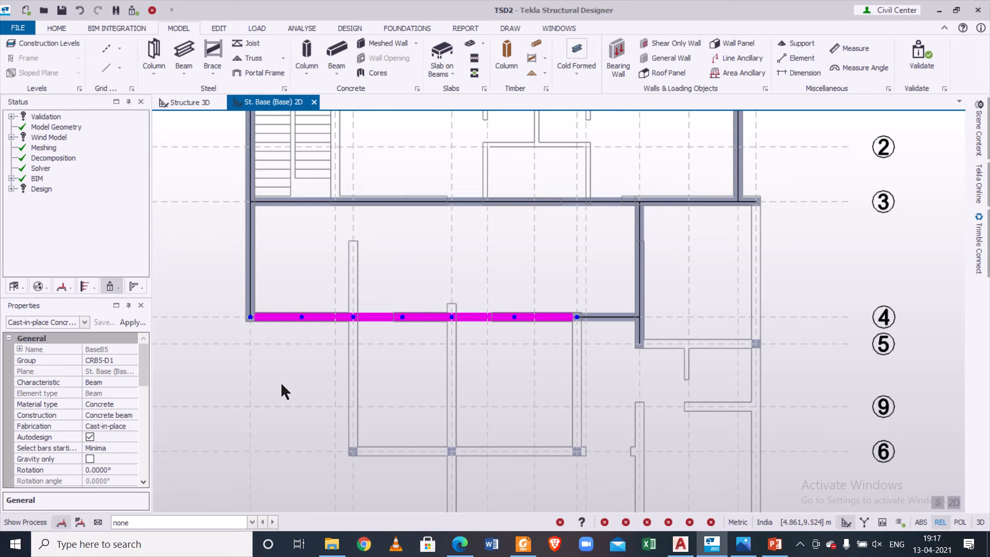
# Step: Add a concrete beam with the b300x350 property set on grid line 11 from grid line 4 to grid line 3 and end placement
pyautogui.click(327, 51)
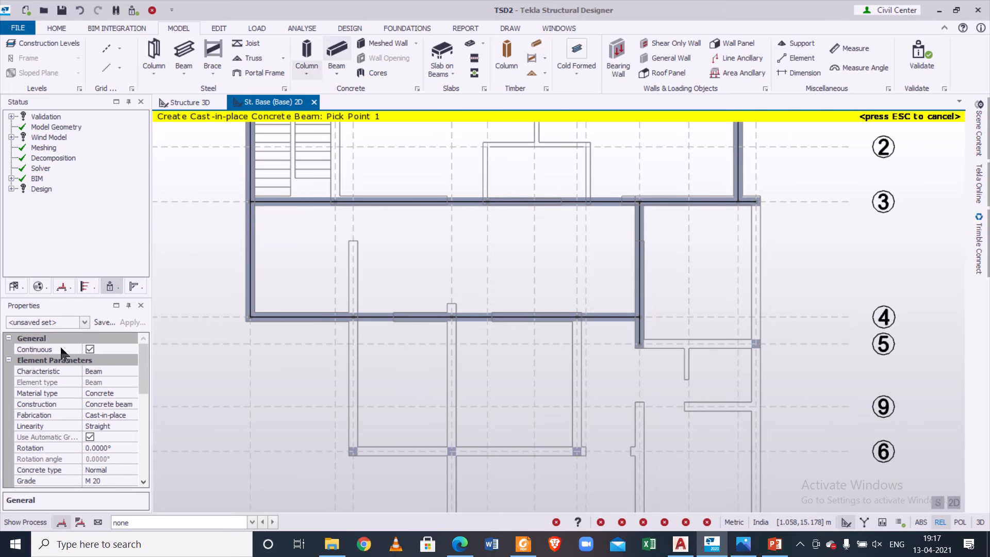
pyautogui.click(85, 320)
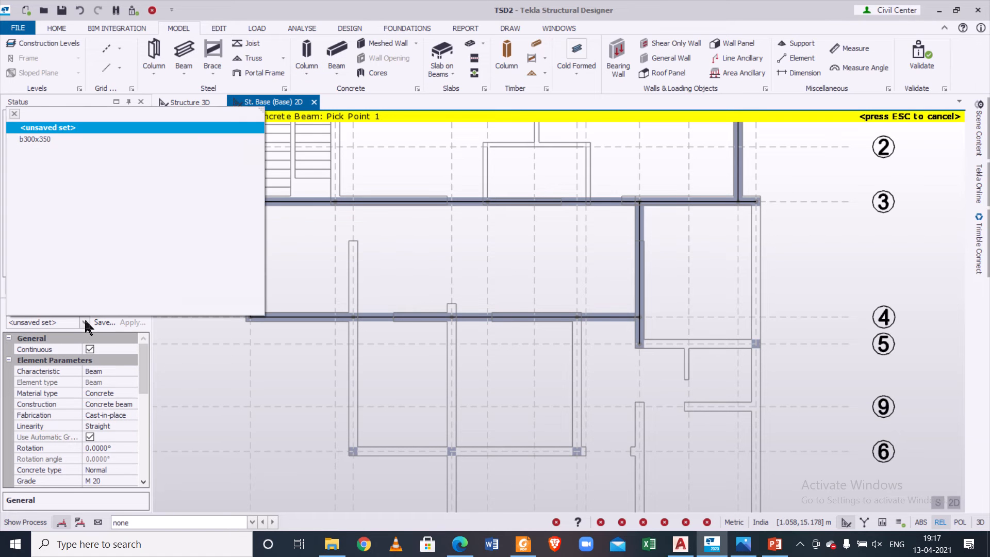
pyautogui.click(73, 137)
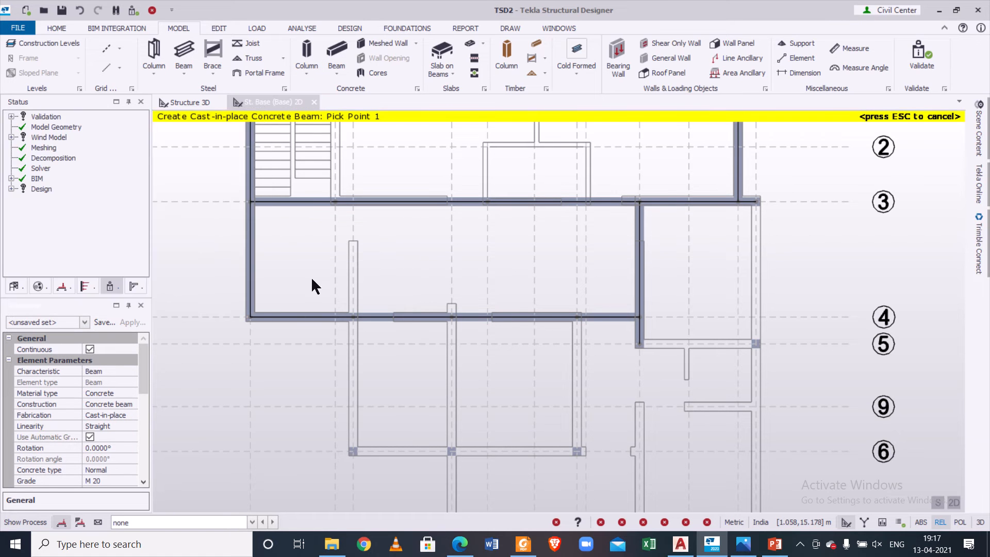
pyautogui.click(354, 316)
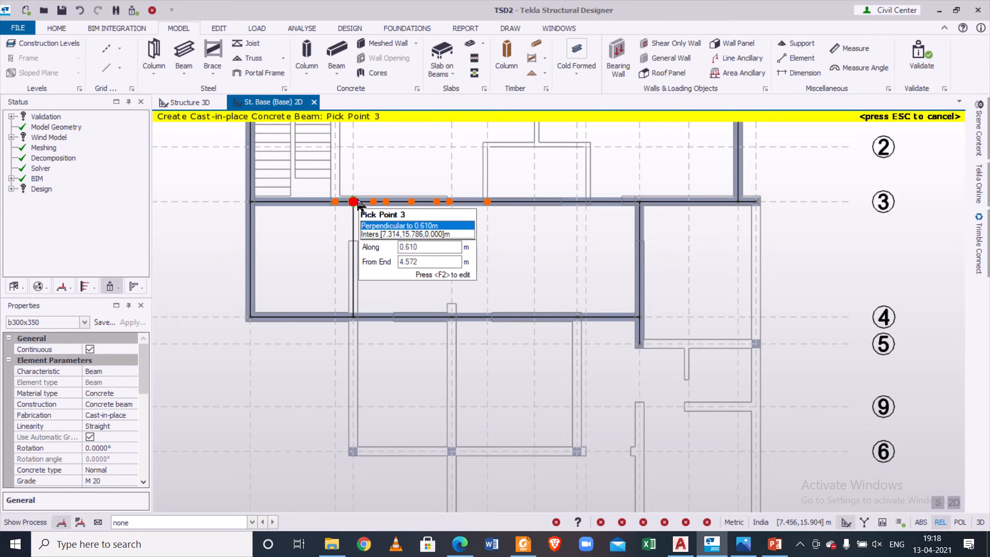
pyautogui.press('Escape')
pyautogui.moveTo(398, 243); pyautogui.dragTo(388, 334, button='middle')
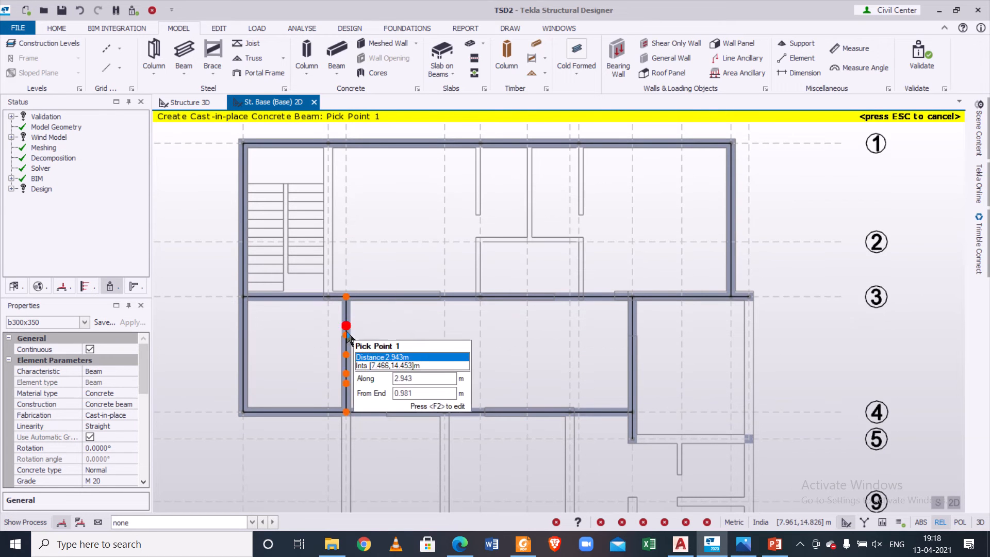
pyautogui.press('Escape')
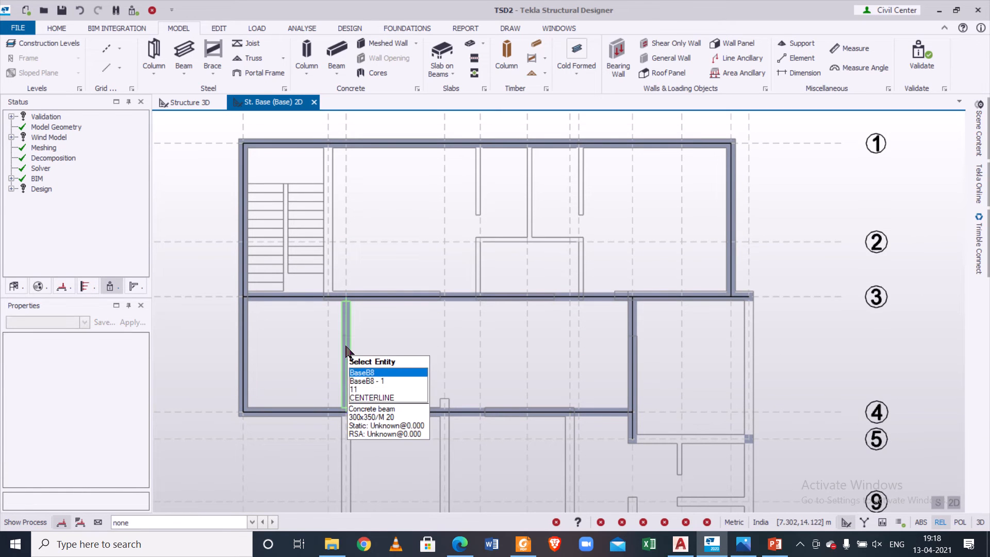
# Step: Set the end 2 fixity of the beam on grid line 11 between grid lines 3 and 4 to Pin
pyautogui.doubleClick(346, 352)
pyautogui.click(478, 205)
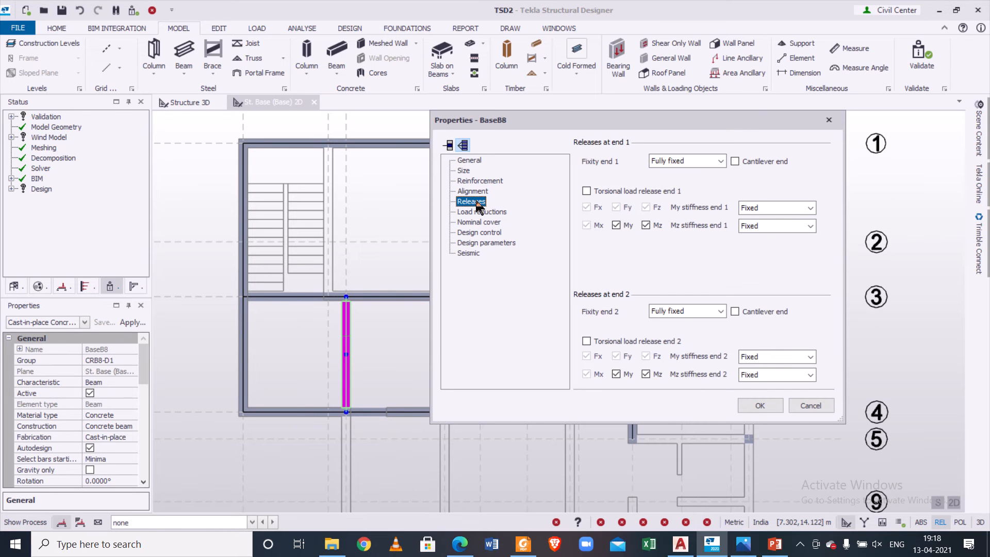
pyautogui.click(679, 315)
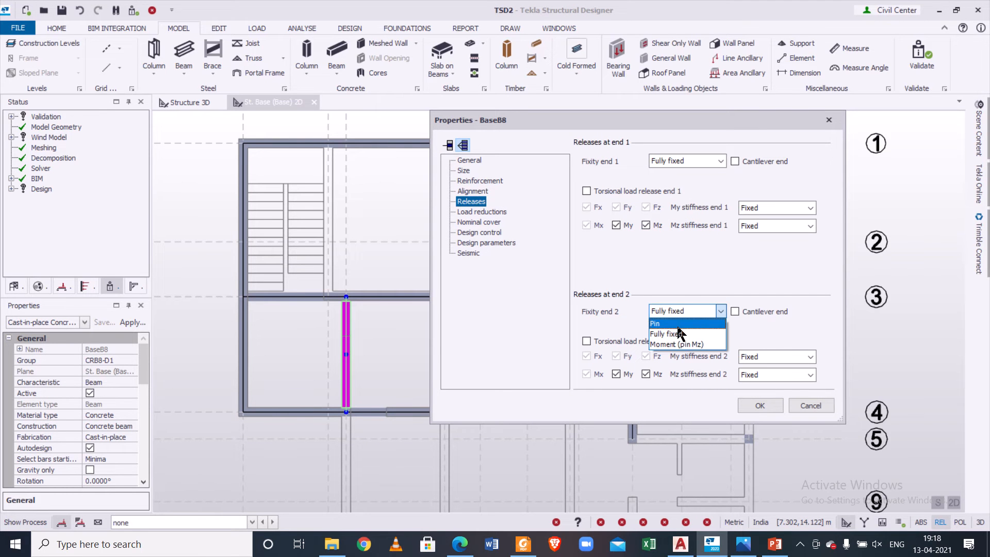
pyautogui.click(677, 325)
pyautogui.click(755, 407)
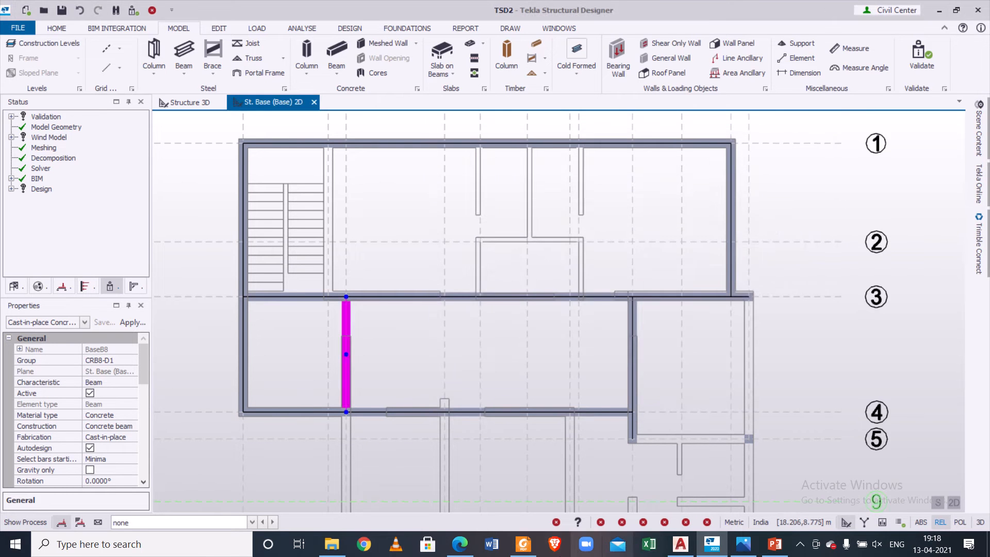
# Step: Consult the centerline plan in Foxit Reader and add a b300x350 concrete beam along the staircase's inner wall between grid lines 1 and 3
pyautogui.click(523, 545)
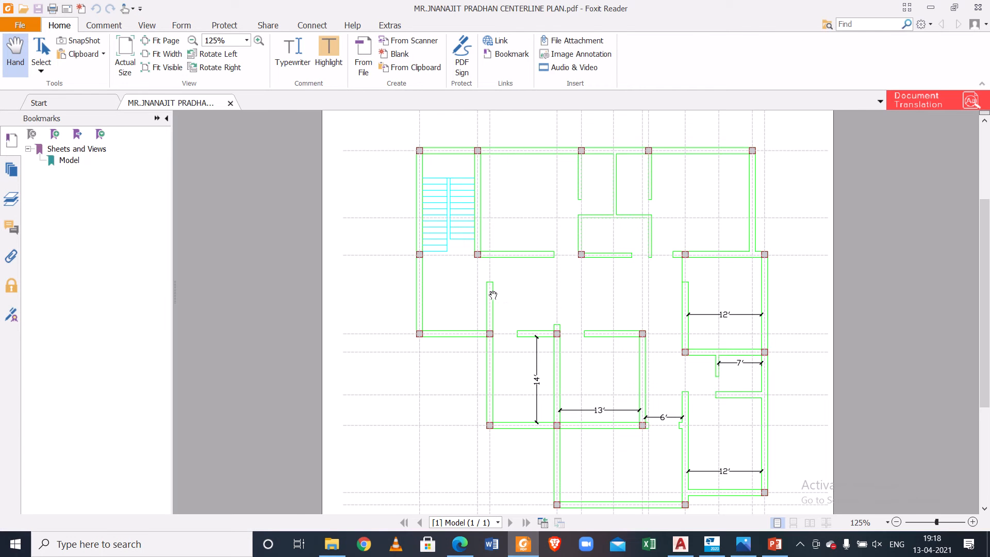
pyautogui.click(522, 544)
pyautogui.click(523, 544)
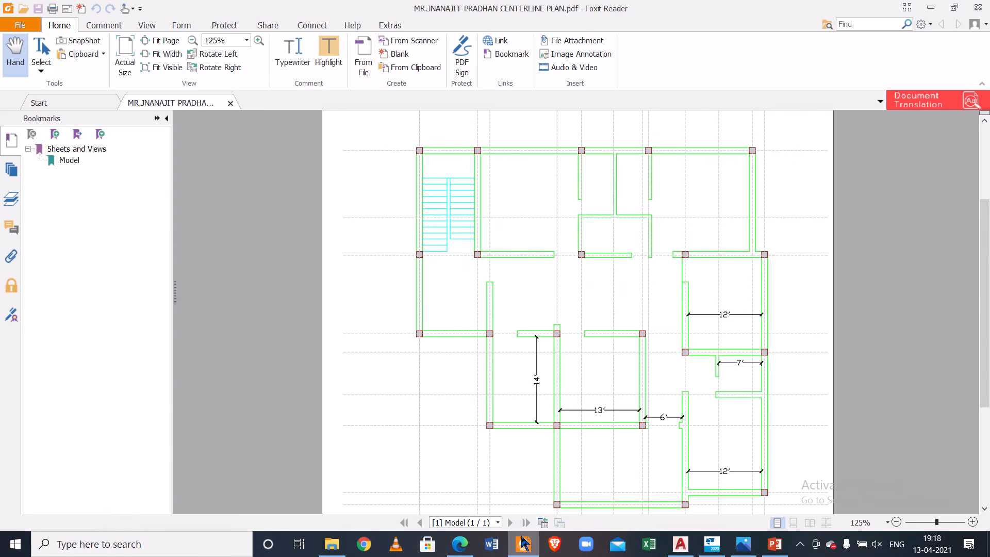
pyautogui.click(523, 544)
pyautogui.click(523, 543)
pyautogui.click(523, 544)
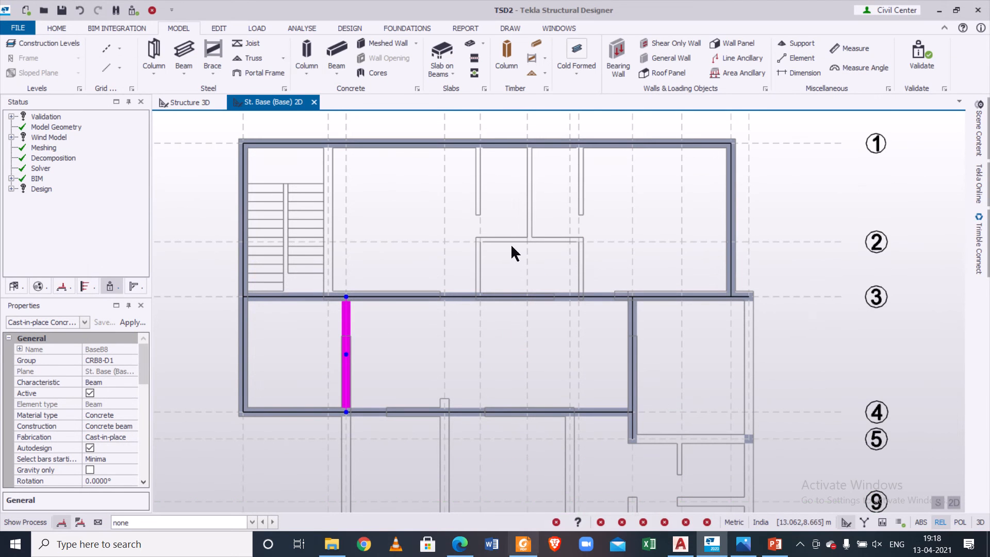
pyautogui.click(85, 322)
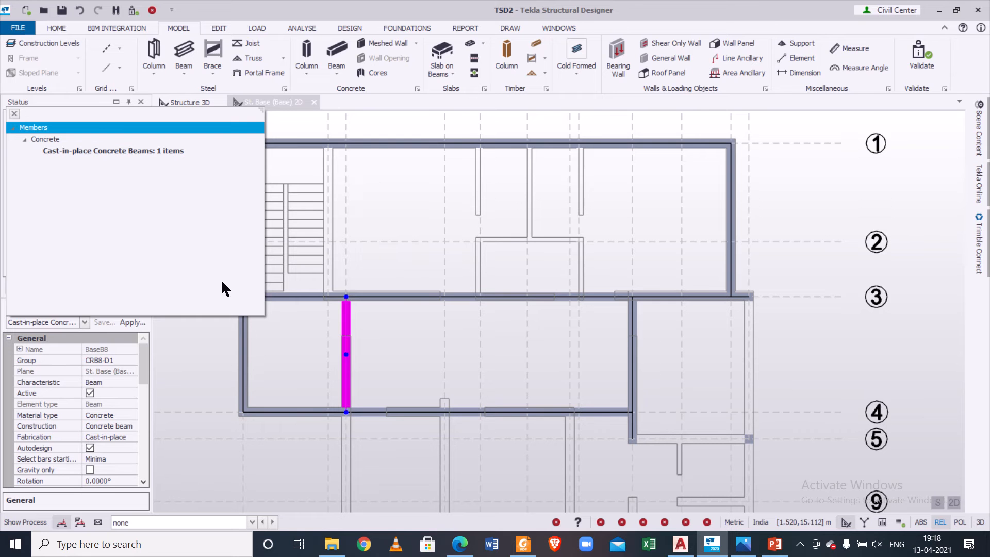
pyautogui.click(336, 56)
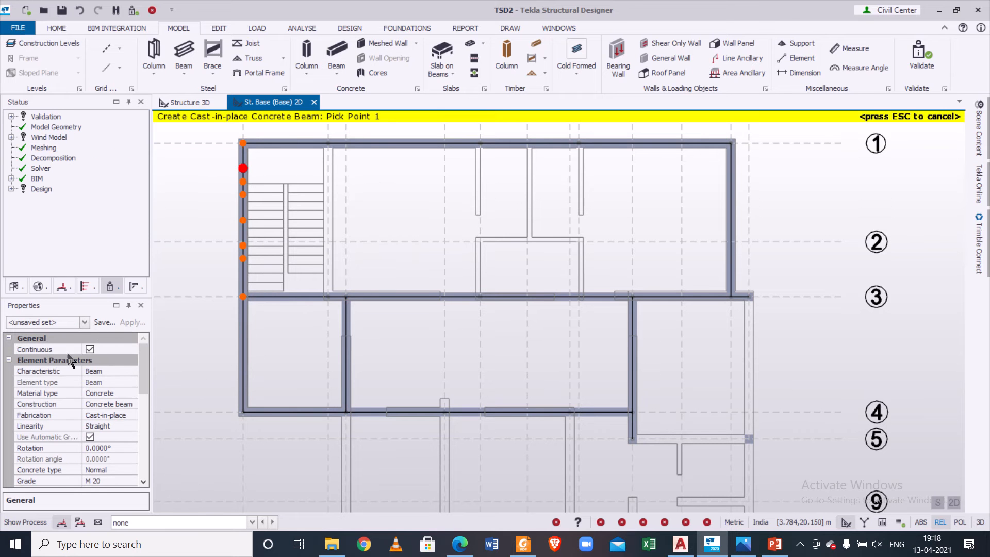
pyautogui.click(84, 322)
pyautogui.click(86, 138)
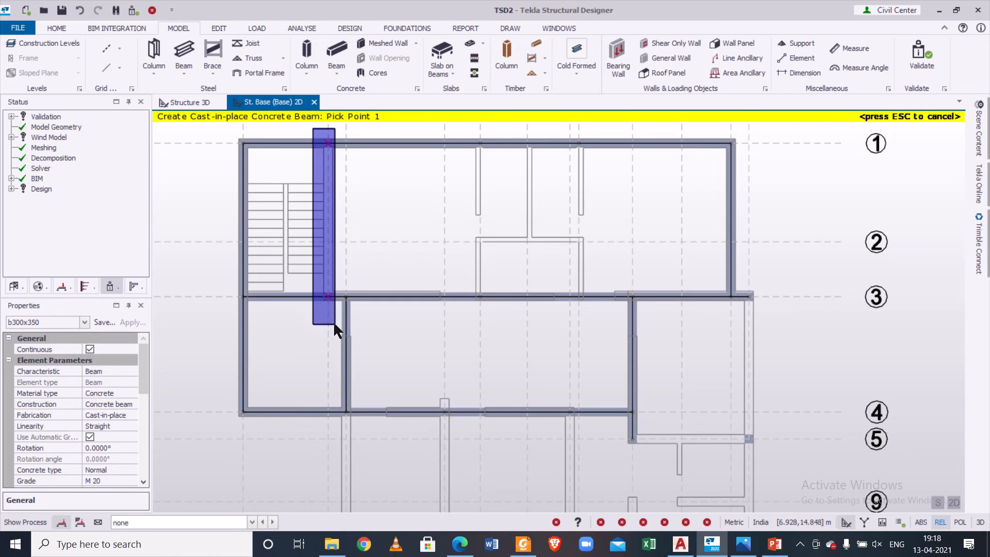
# Step: Check the centerline plan and add a beam between grid lines 1 and 3 along the staircase-side wall of the small central rooms
pyautogui.click(523, 544)
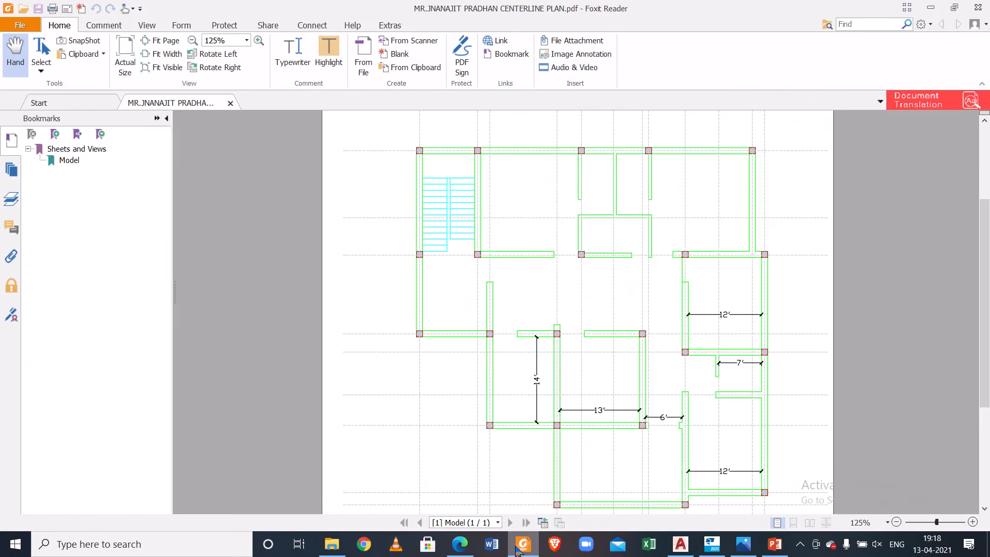
pyautogui.click(517, 546)
pyautogui.moveTo(458, 126); pyautogui.dragTo(491, 350)
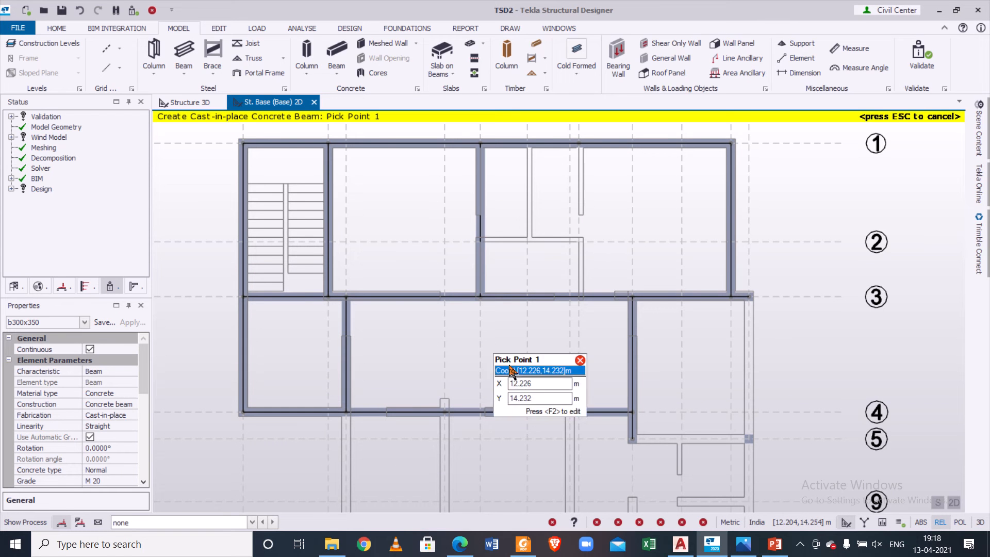
# Step: Recheck the plan, add a beam between grid lines 1 and 3 along the far wall of the small central rooms, and end placement
pyautogui.click(524, 544)
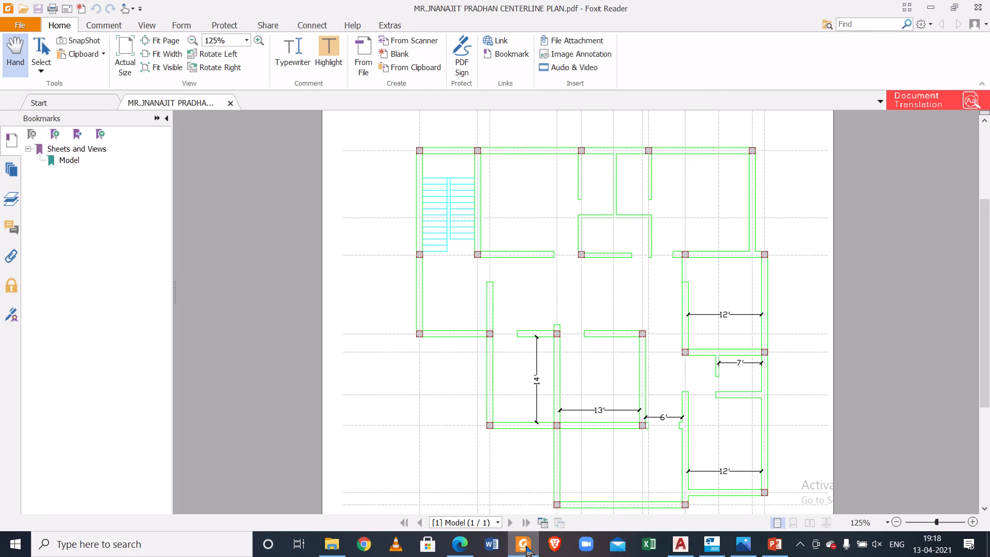
pyautogui.click(525, 547)
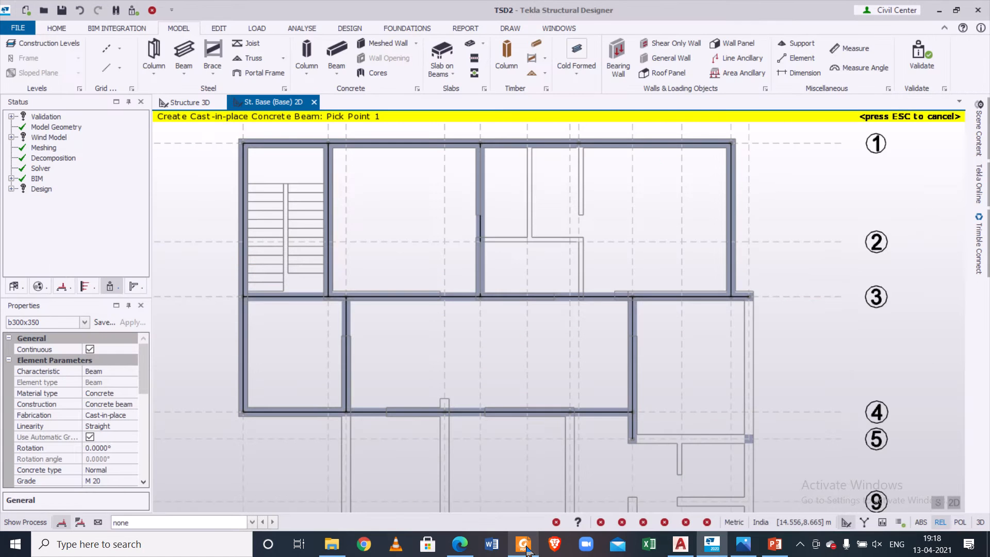
pyautogui.click(578, 145)
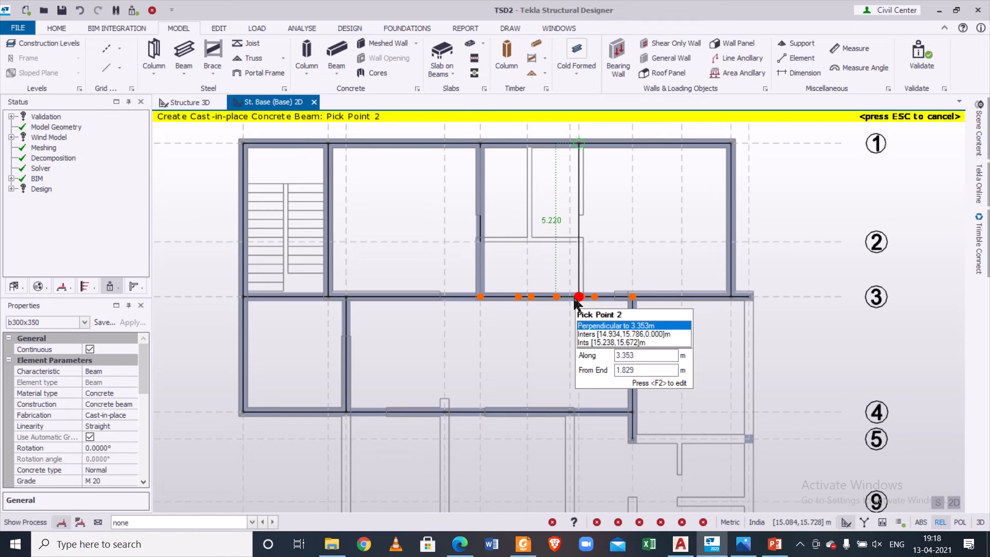
pyautogui.click(575, 299)
pyautogui.press('Escape')
# Step: Set the end 1 fixity of the beam along the far wall of the small central rooms to Pin
pyautogui.doubleClick(583, 261)
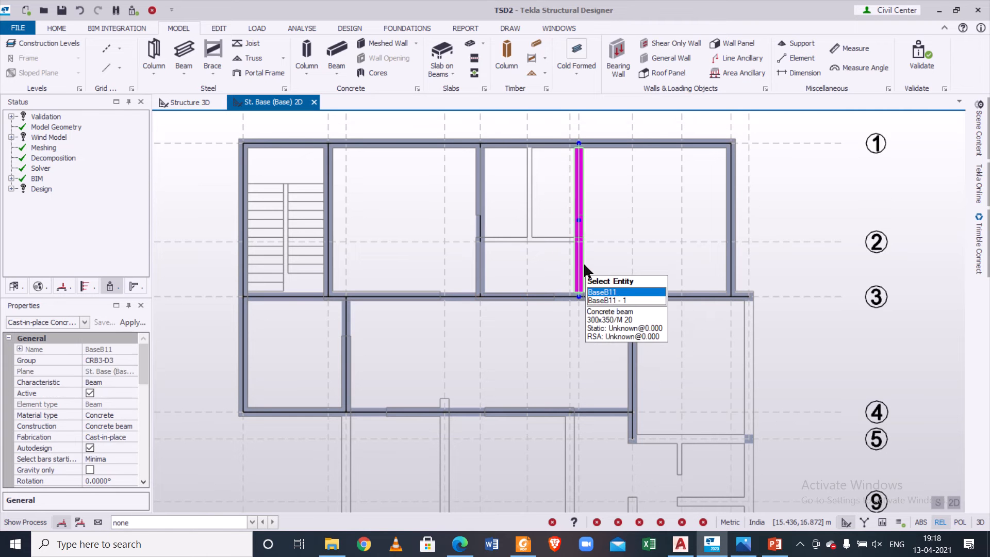
pyautogui.click(474, 201)
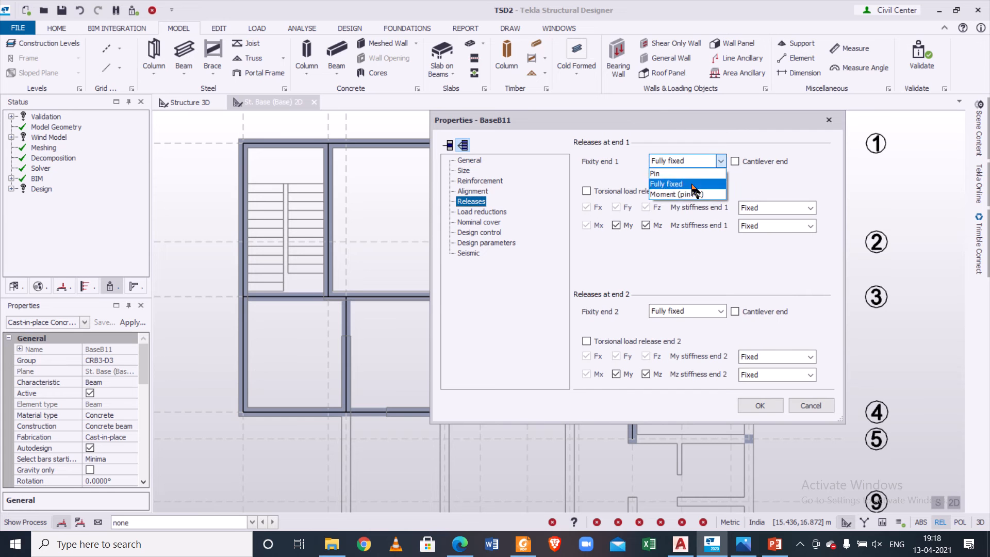
pyautogui.click(686, 162)
pyautogui.click(686, 163)
pyautogui.click(680, 174)
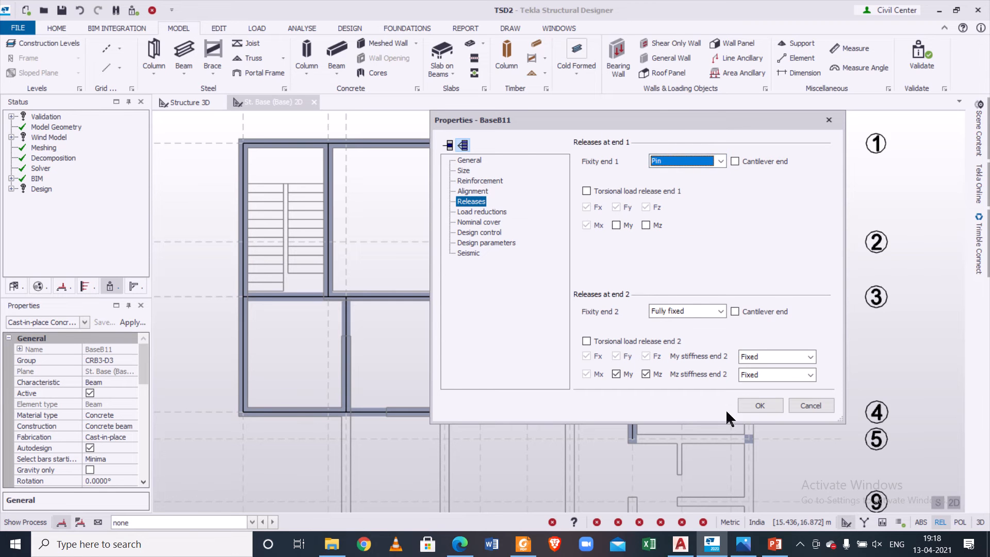
pyautogui.click(757, 405)
pyautogui.moveTo(584, 293)
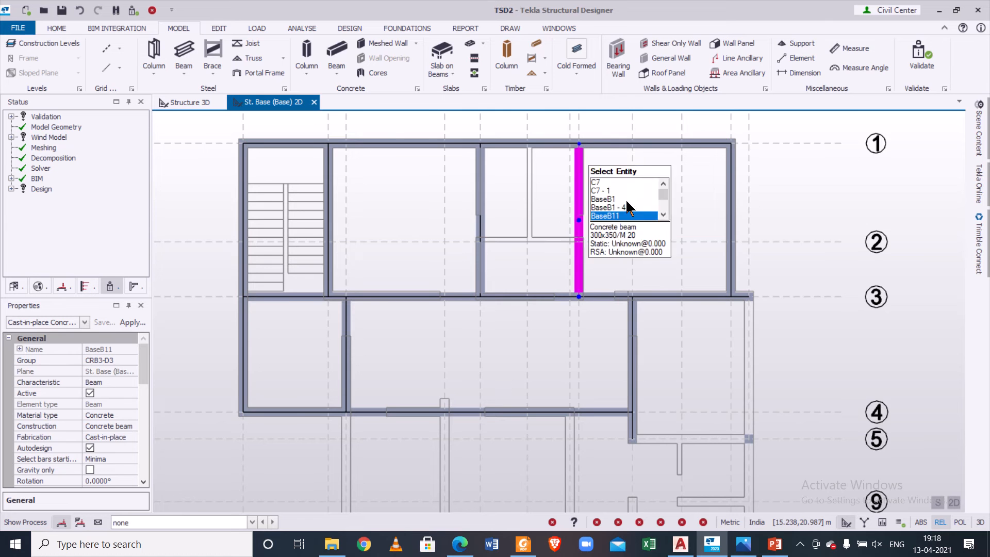
pyautogui.click(617, 216)
# Step: Add a b300x350 concrete beam along grid line 9 across the full width of the room block below grid line 5
pyautogui.scroll(-2, 617, 210)
pyautogui.moveTo(569, 312); pyautogui.dragTo(518, 255, button='middle')
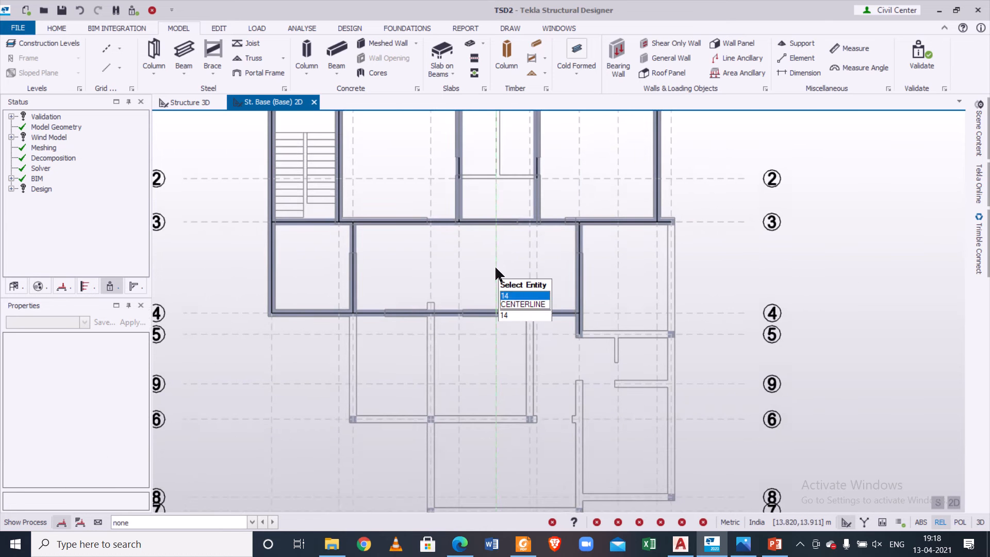
pyautogui.scroll(-1, 495, 267)
pyautogui.moveTo(624, 301); pyautogui.dragTo(613, 257, button='middle')
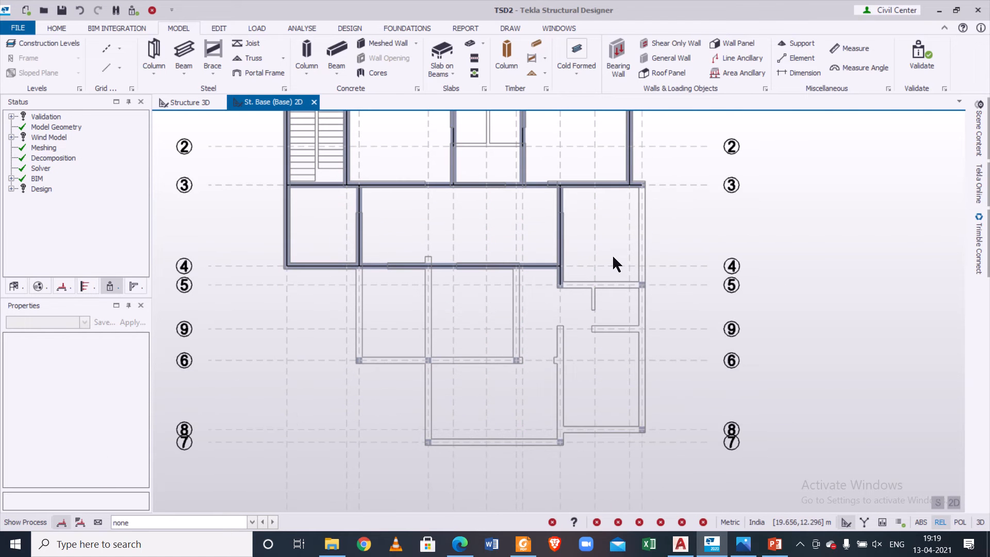
pyautogui.click(343, 53)
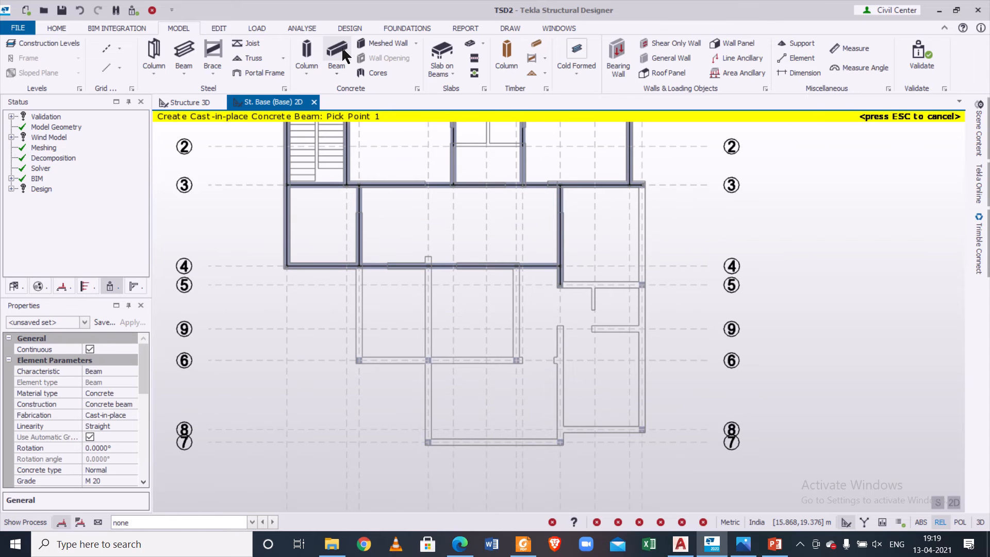
pyautogui.click(85, 322)
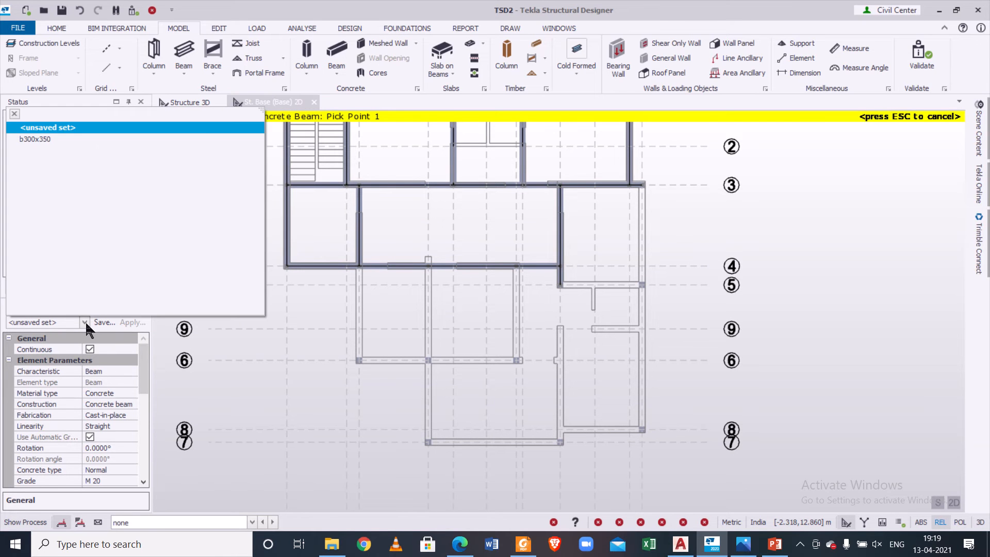
pyautogui.click(86, 139)
pyautogui.scroll(1, 667, 196)
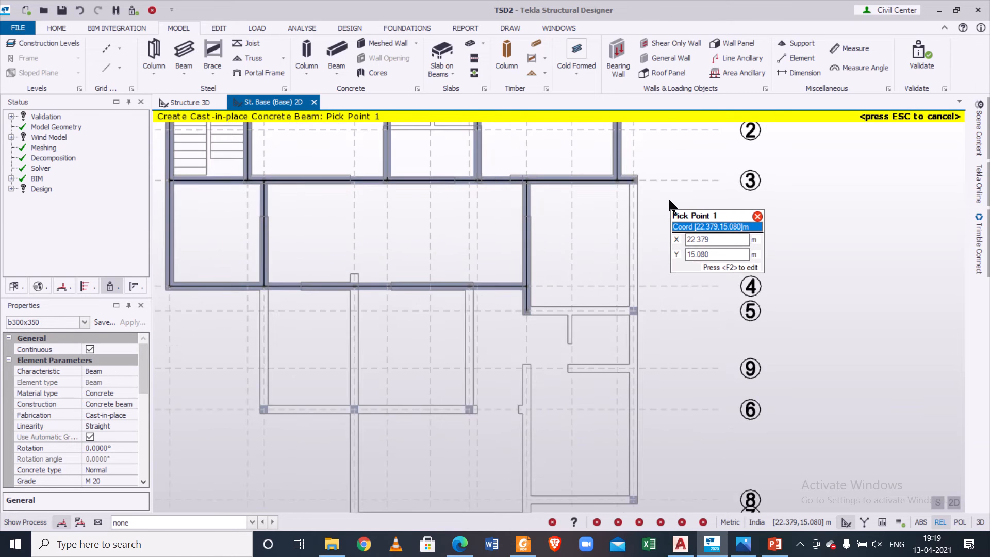
pyautogui.scroll(2, 635, 170)
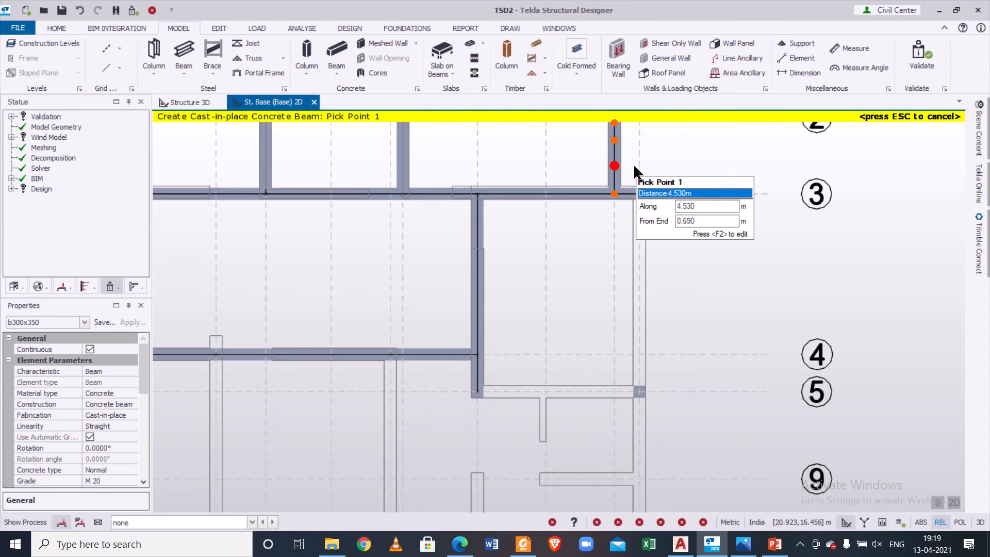
pyautogui.scroll(-2, 634, 164)
pyautogui.scroll(-2, 592, 356)
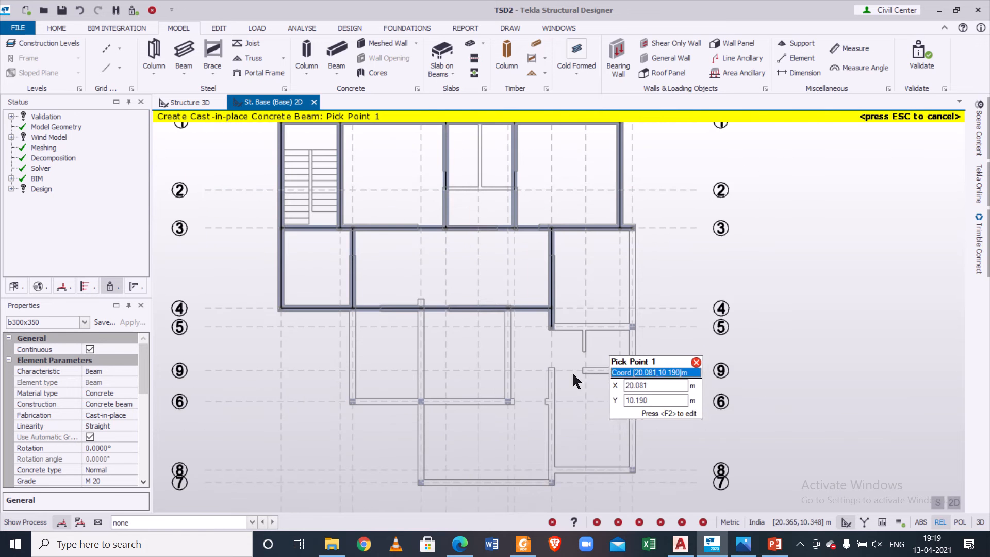
pyautogui.scroll(1, 504, 406)
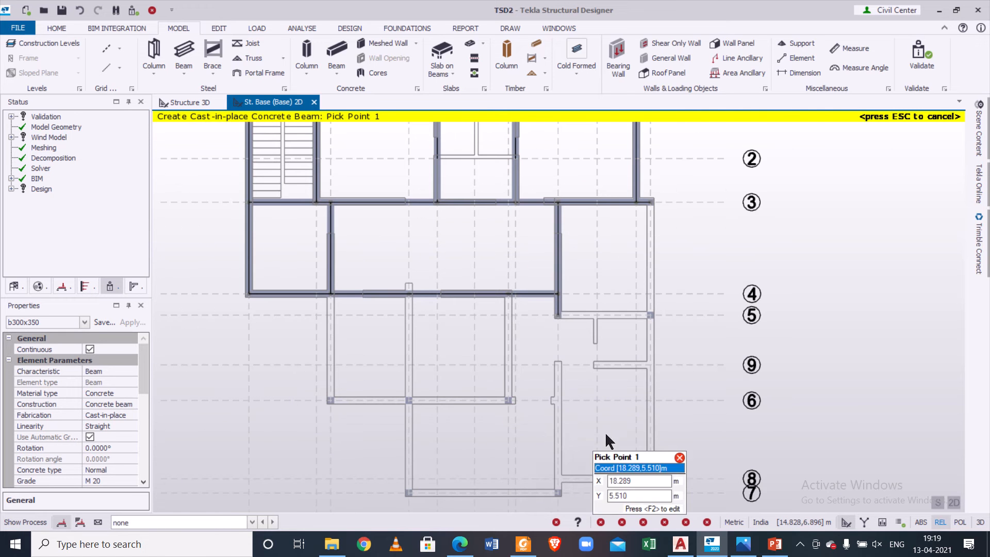
pyautogui.scroll(1, 621, 403)
pyautogui.moveTo(613, 407); pyautogui.dragTo(614, 343, button='middle')
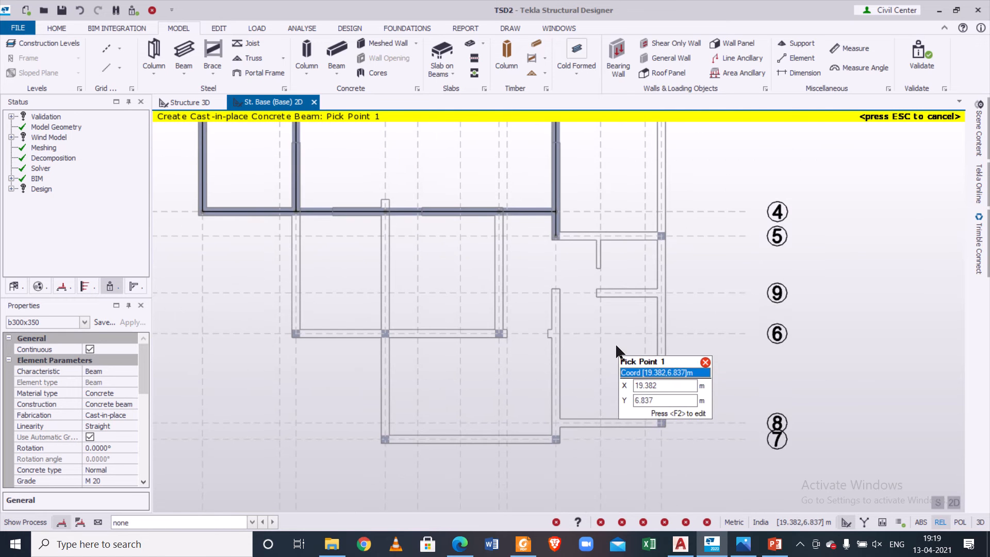
pyautogui.click(662, 294)
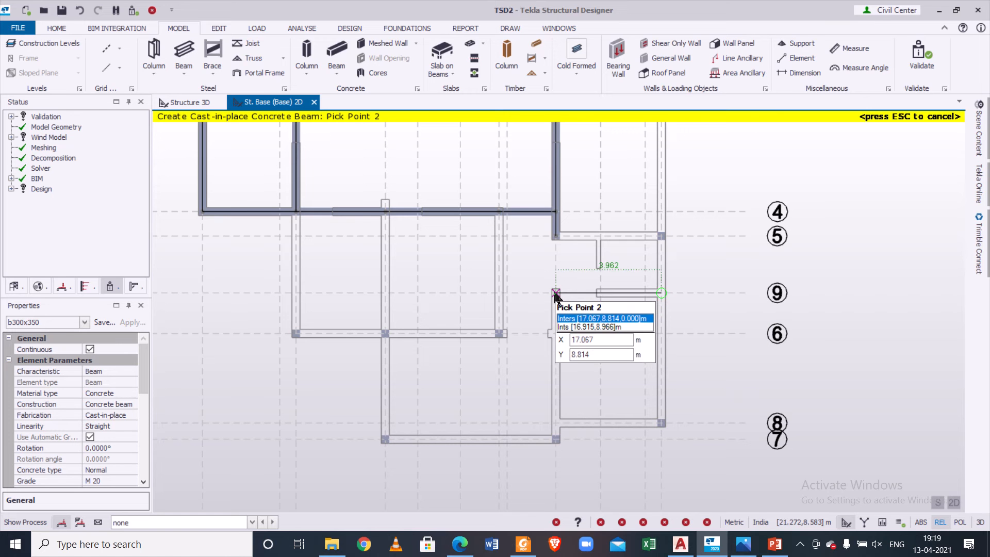
pyautogui.press('Escape')
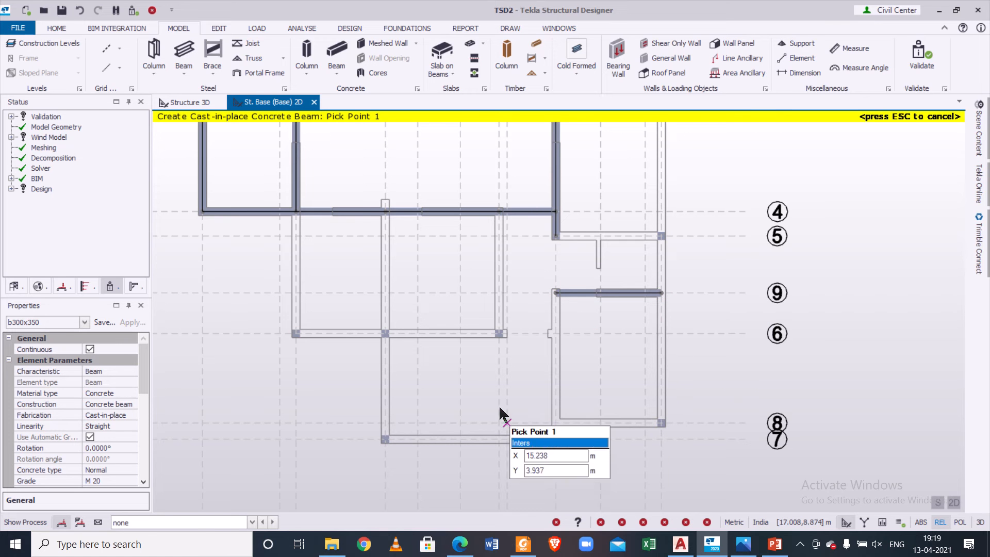
# Step: Check the centerline plan and add a beam between grid lines 4 and 6 along the outer wall nearest the staircase side
pyautogui.moveTo(348, 267); pyautogui.dragTo(384, 288, button='middle')
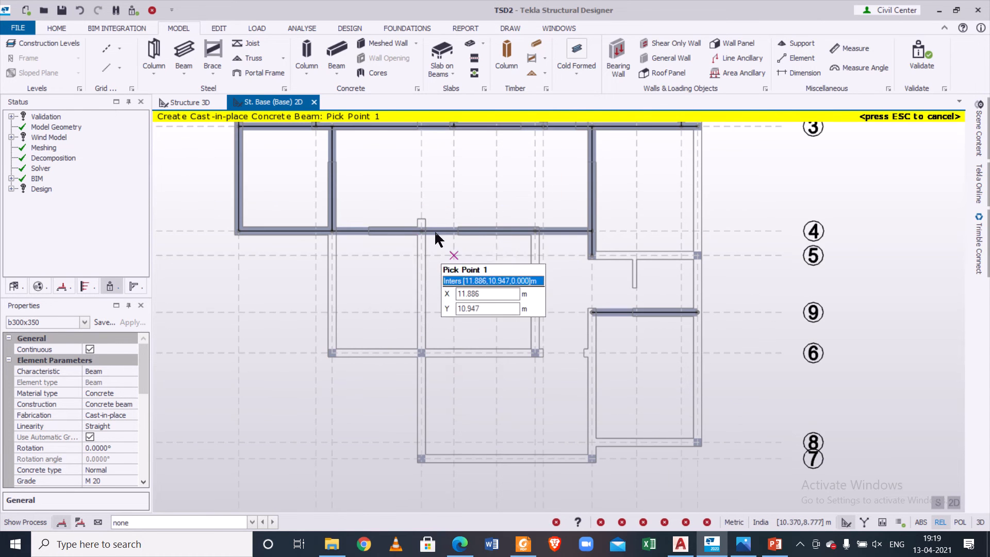
pyautogui.click(521, 548)
pyautogui.click(520, 551)
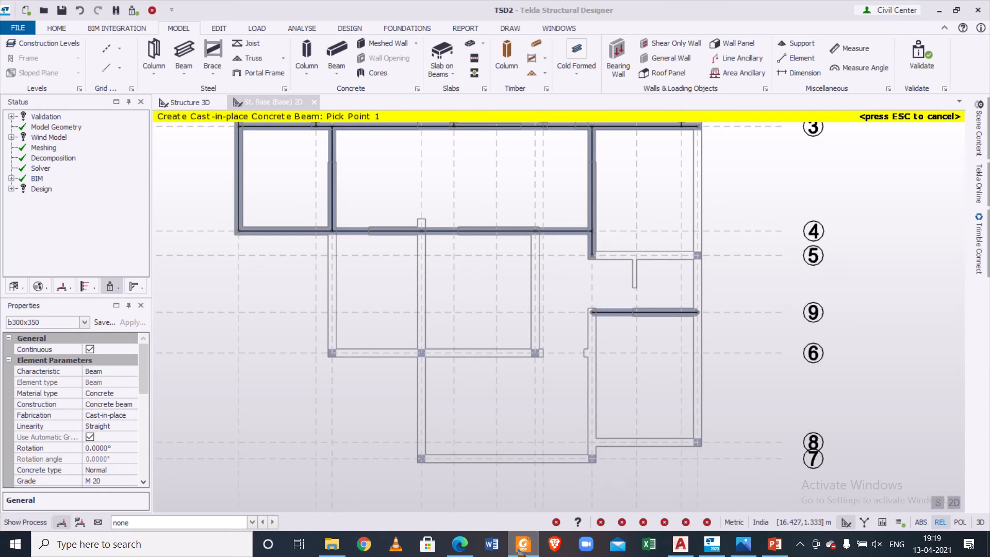
pyautogui.click(519, 551)
pyautogui.click(520, 551)
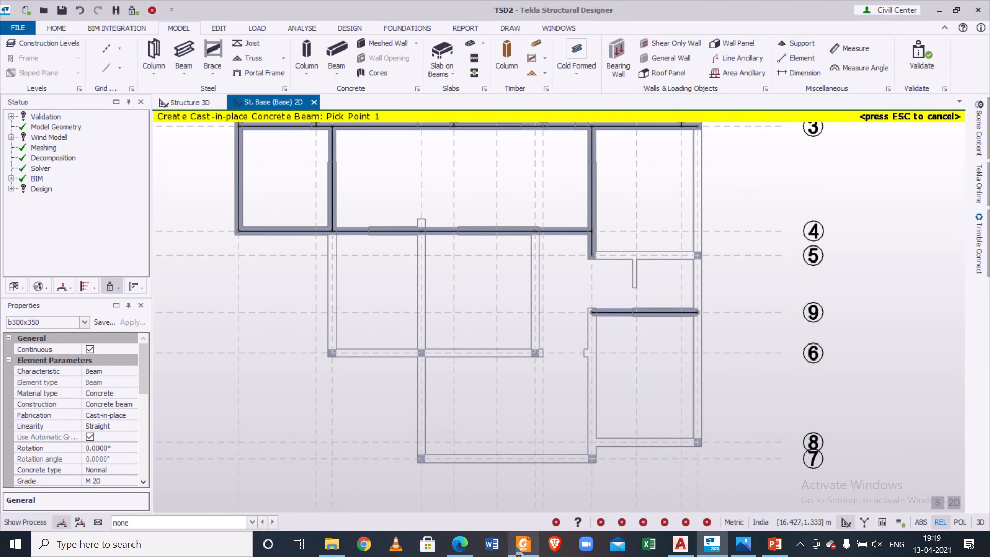
pyautogui.moveTo(359, 429); pyautogui.dragTo(361, 431)
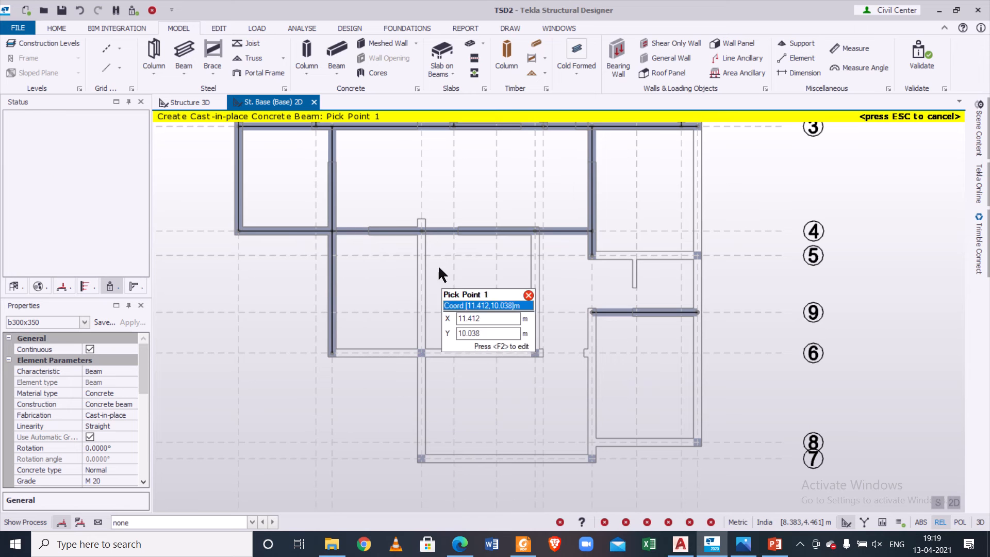
# Step: Add beams along the other two walls between grid lines 4 and 6, and along grid line 6 joining all three walls
pyautogui.moveTo(404, 199); pyautogui.dragTo(449, 407)
pyautogui.moveTo(523, 206); pyautogui.dragTo(586, 431)
pyautogui.moveTo(508, 393); pyautogui.dragTo(571, 376)
# Step: Add a short beam on grid line 6 across the gap to the adjacent room block's wall, and end beam placement
pyautogui.scroll(3, 551, 359)
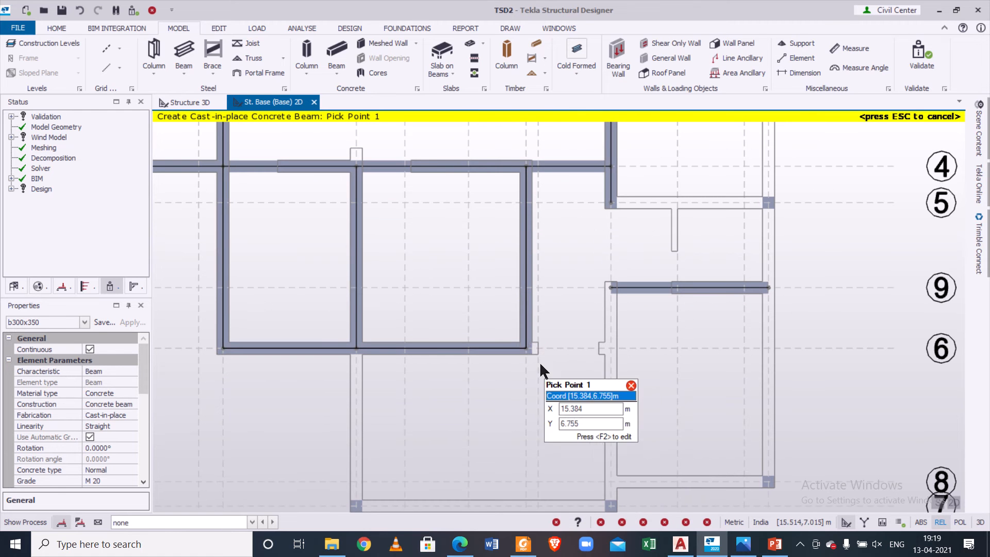
pyautogui.click(527, 348)
pyautogui.click(609, 348)
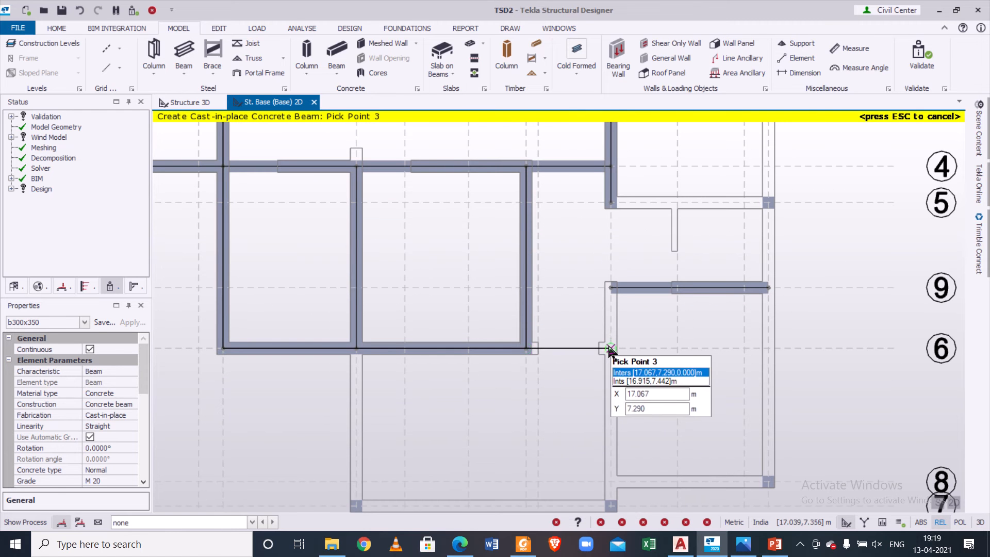
pyautogui.press('Escape')
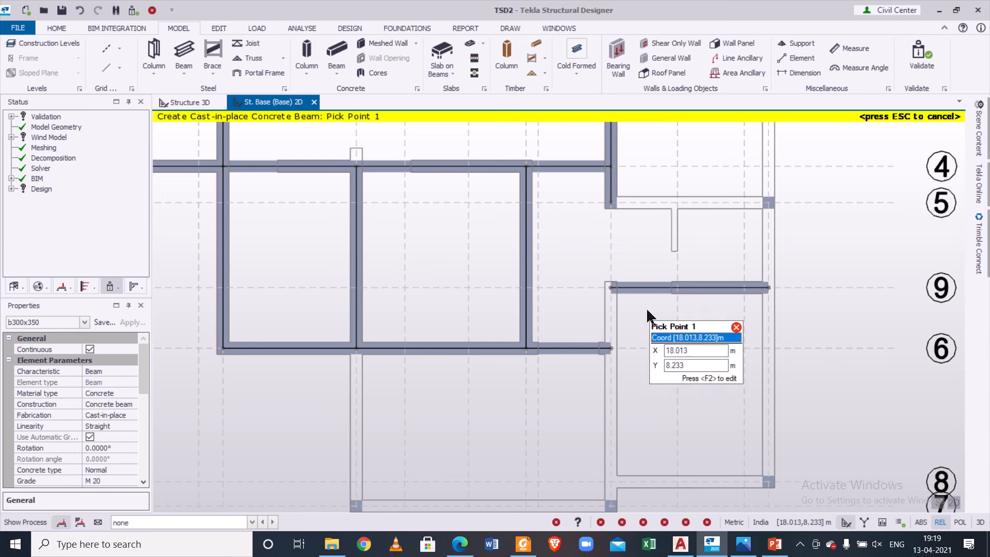
pyautogui.press('Escape')
# Step: Consult the centerline plan in Foxit Reader and set the fixity of both ends of the grid line 9 beam to Pin
pyautogui.doubleClick(649, 288)
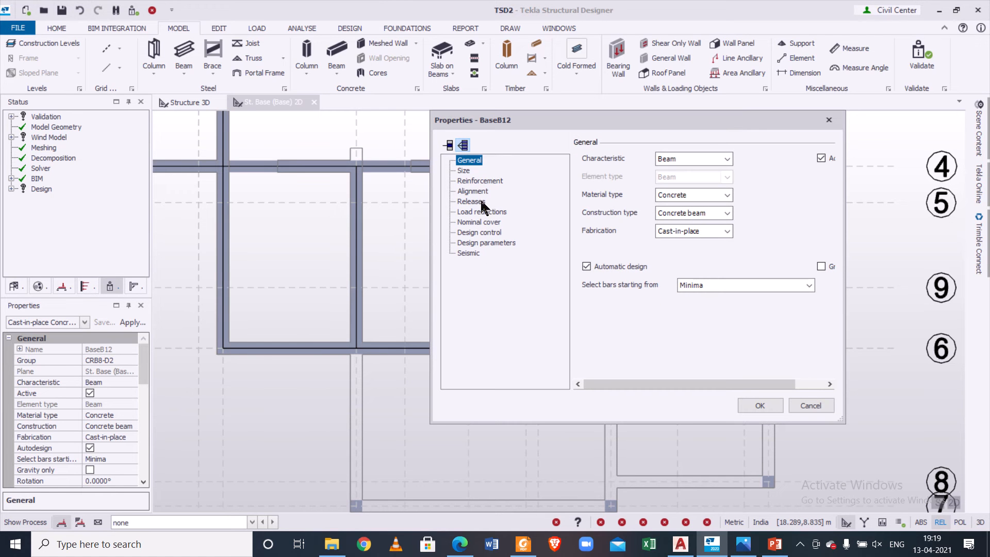
pyautogui.click(531, 549)
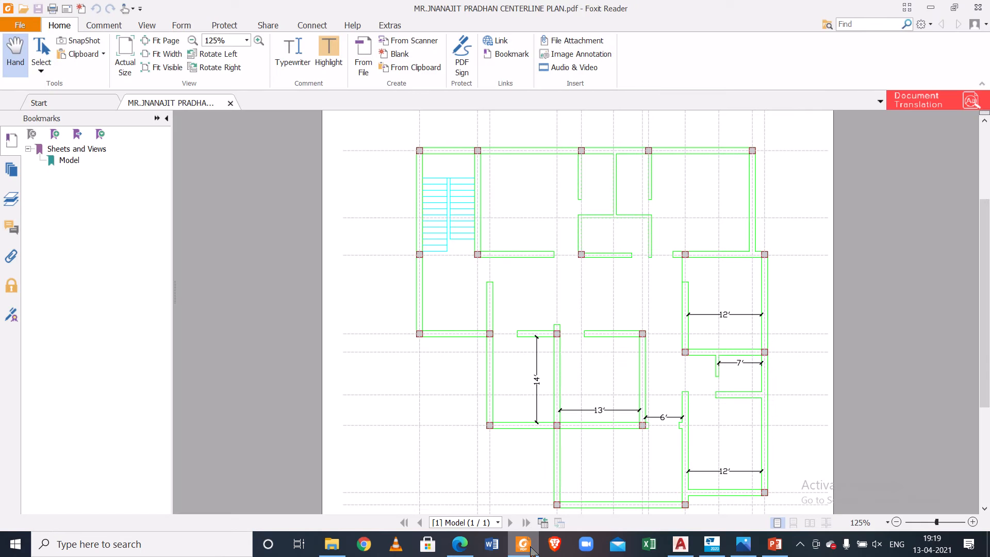
pyautogui.click(533, 549)
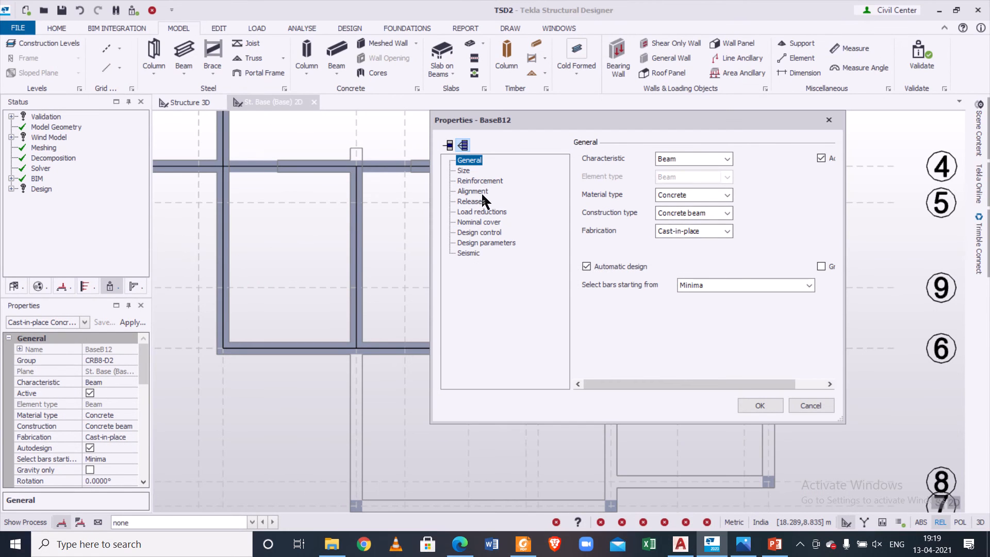
pyautogui.click(523, 545)
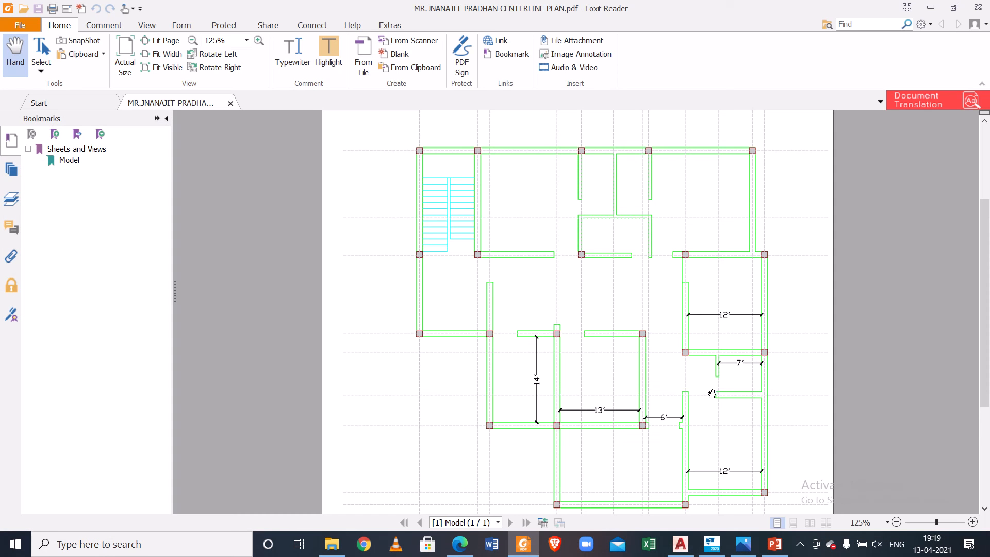
pyautogui.click(535, 551)
pyautogui.click(470, 201)
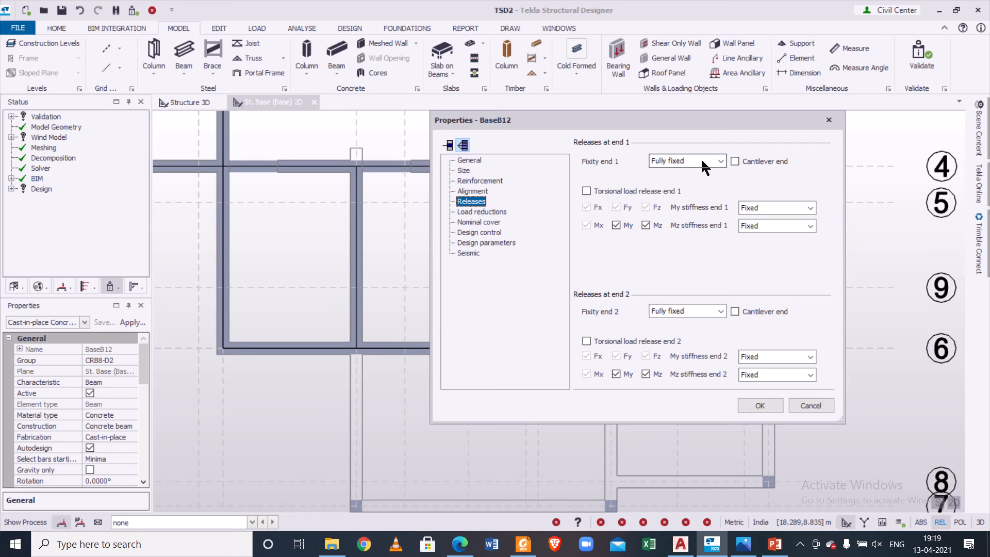
pyautogui.click(707, 161)
pyautogui.click(670, 172)
pyautogui.click(691, 311)
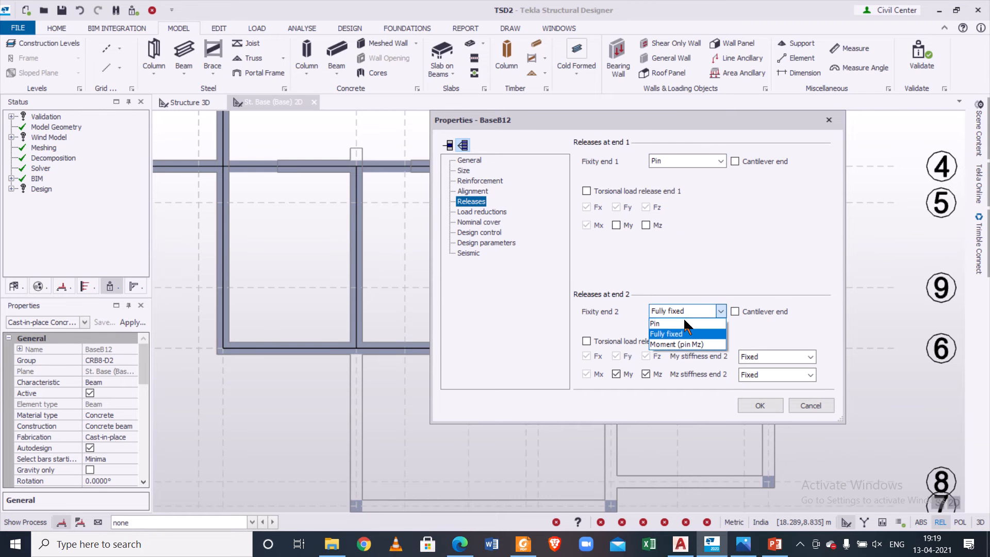
pyautogui.click(680, 322)
pyautogui.click(760, 405)
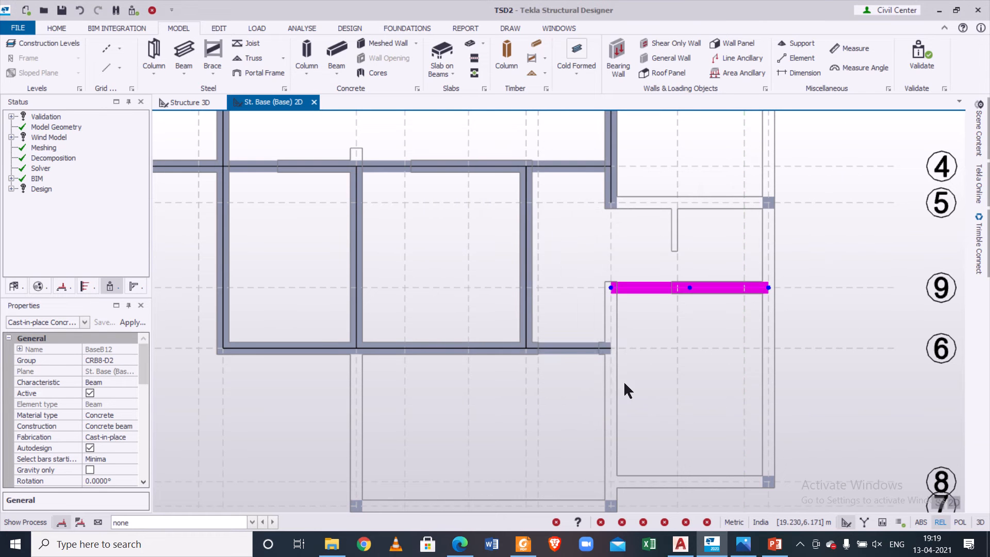
# Step: Recheck the centerline plan and set the end 2 fixity of the short beam on grid line 6 to Pin
pyautogui.click(521, 544)
pyautogui.click(522, 544)
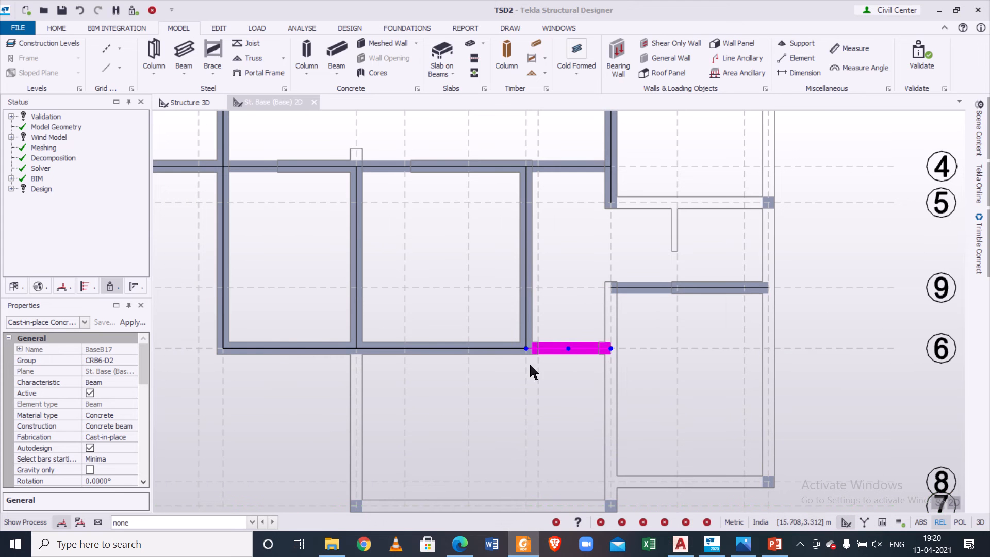
pyautogui.doubleClick(553, 354)
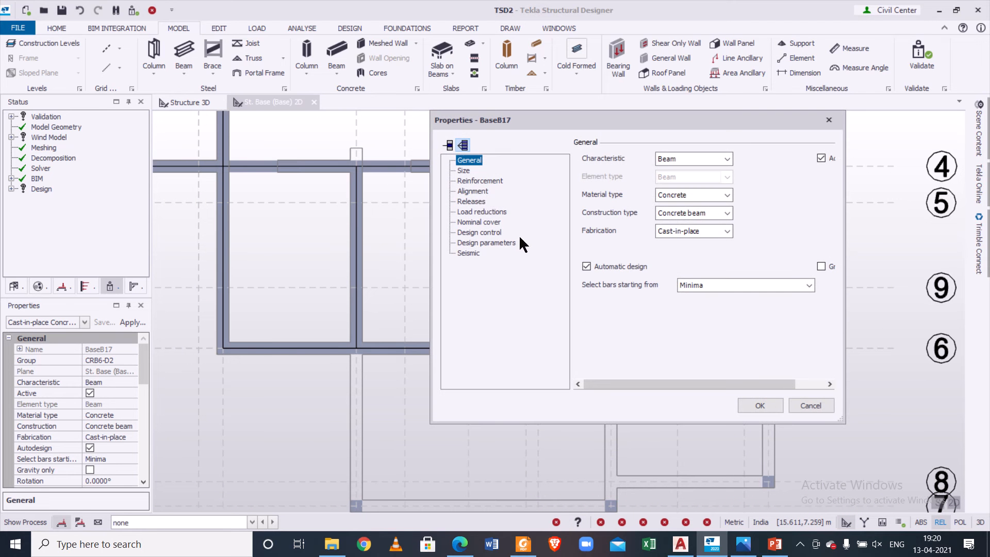
pyautogui.click(482, 199)
pyautogui.click(712, 311)
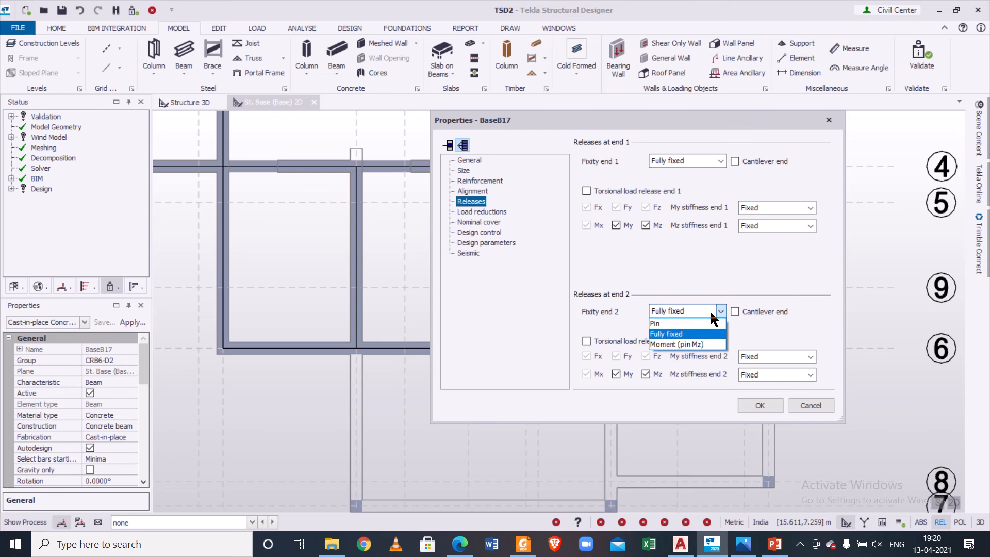
pyautogui.click(709, 324)
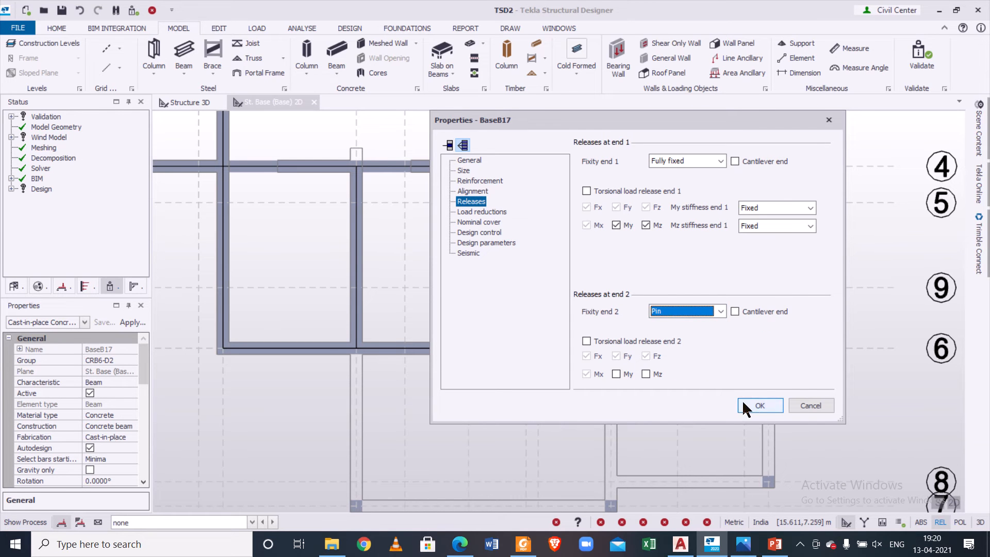
pyautogui.click(756, 406)
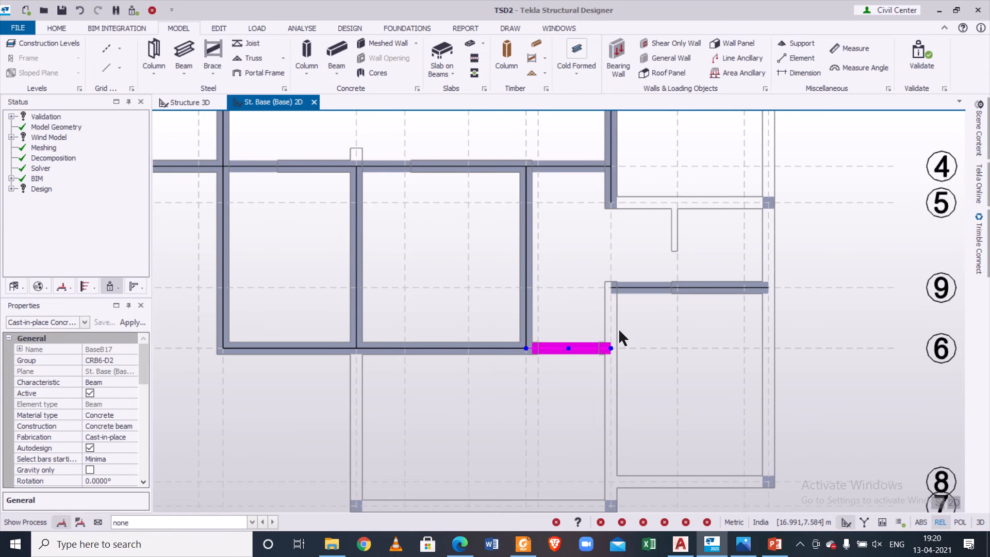
# Step: Add a concrete beam with the b300x350 property set along grid line 5, joining its two end columns
pyautogui.scroll(-3, 607, 362)
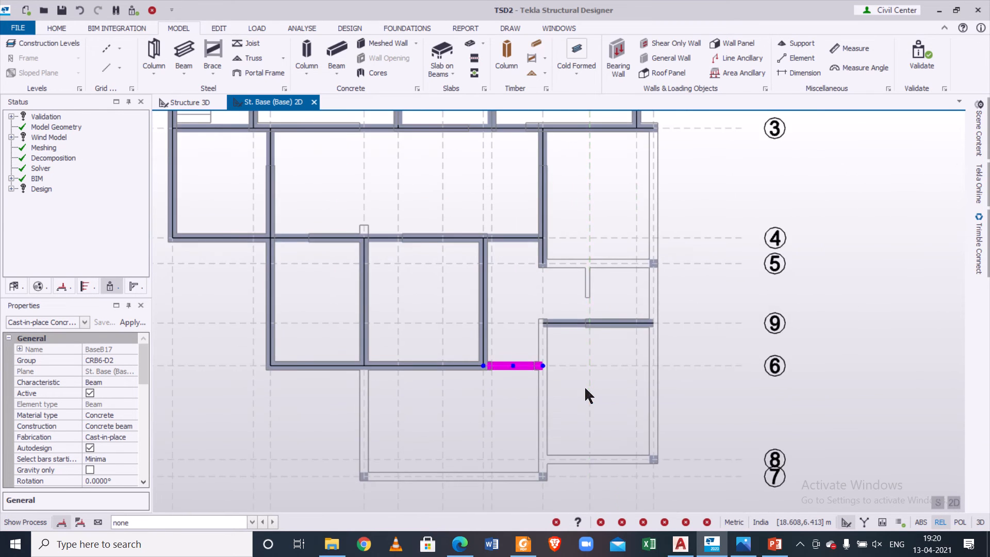
pyautogui.scroll(1, 582, 396)
pyautogui.press('Escape')
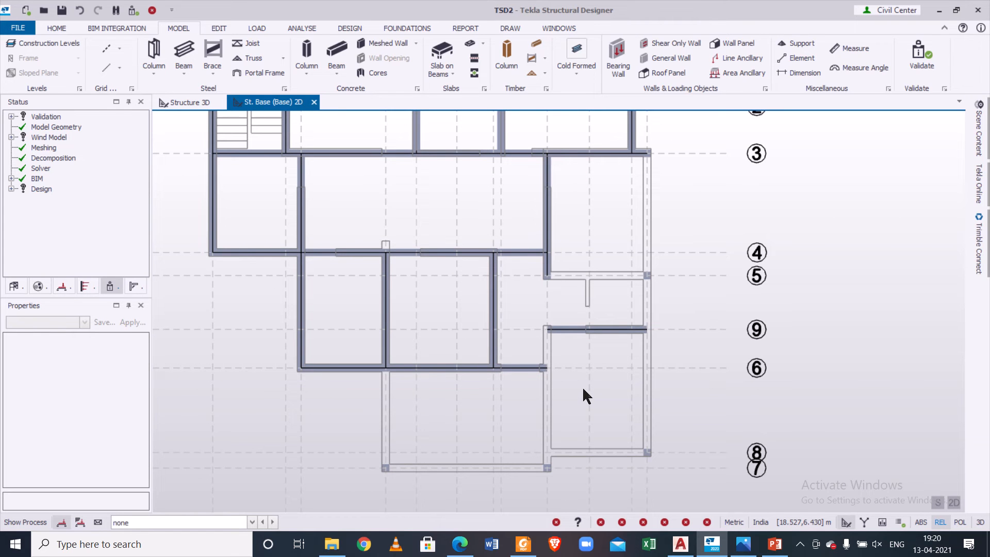
pyautogui.scroll(-1, 657, 327)
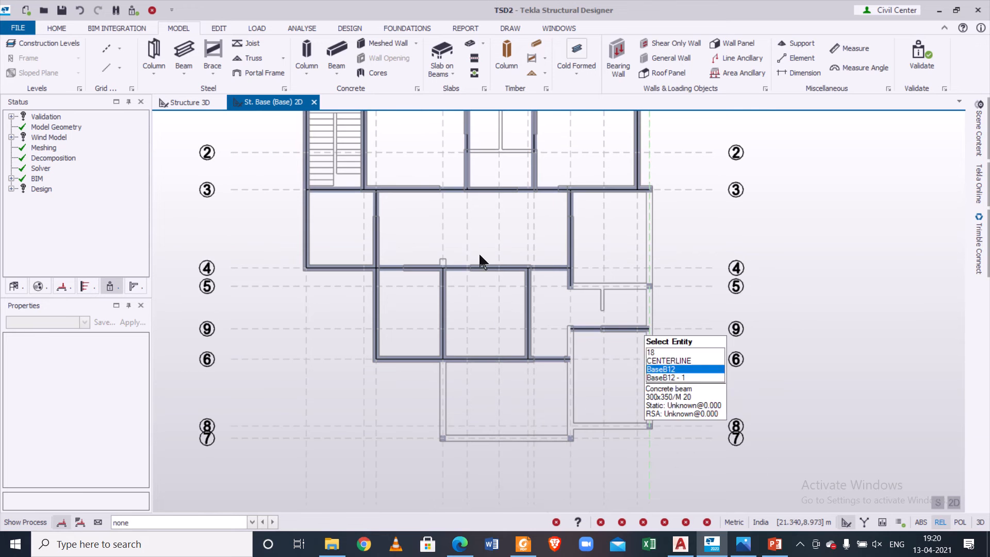
pyautogui.click(335, 53)
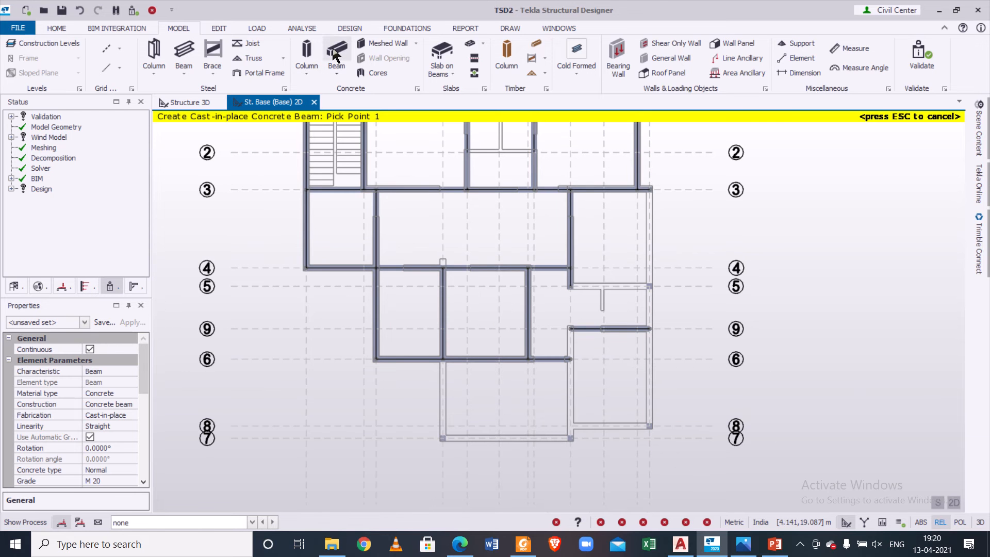
pyautogui.click(84, 323)
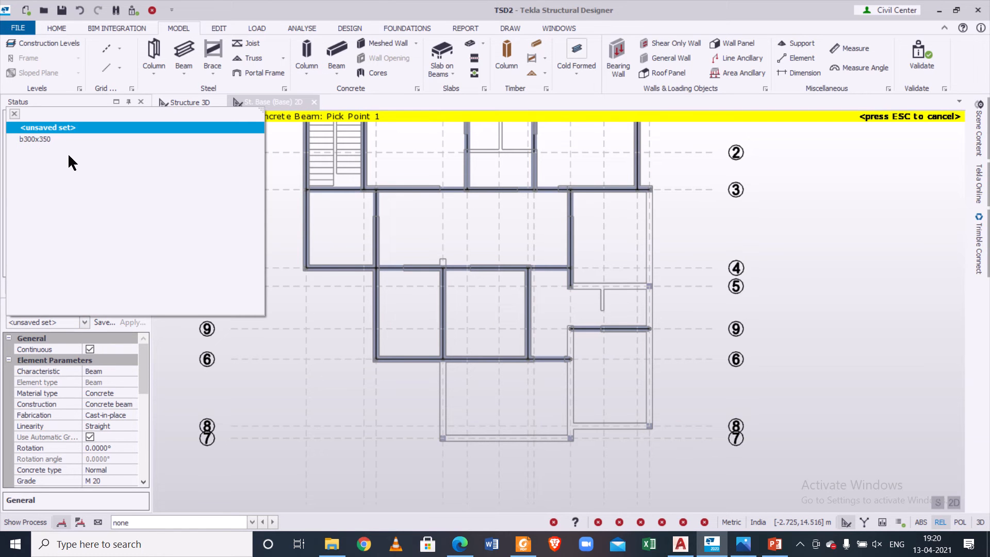
pyautogui.click(70, 138)
pyautogui.scroll(1, 665, 173)
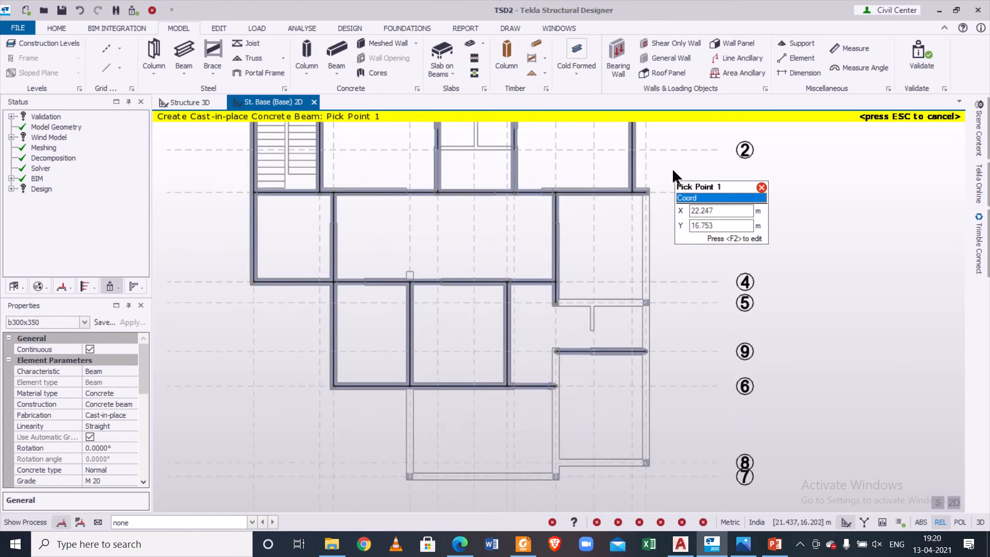
pyautogui.scroll(1, 670, 168)
pyautogui.scroll(1, 637, 169)
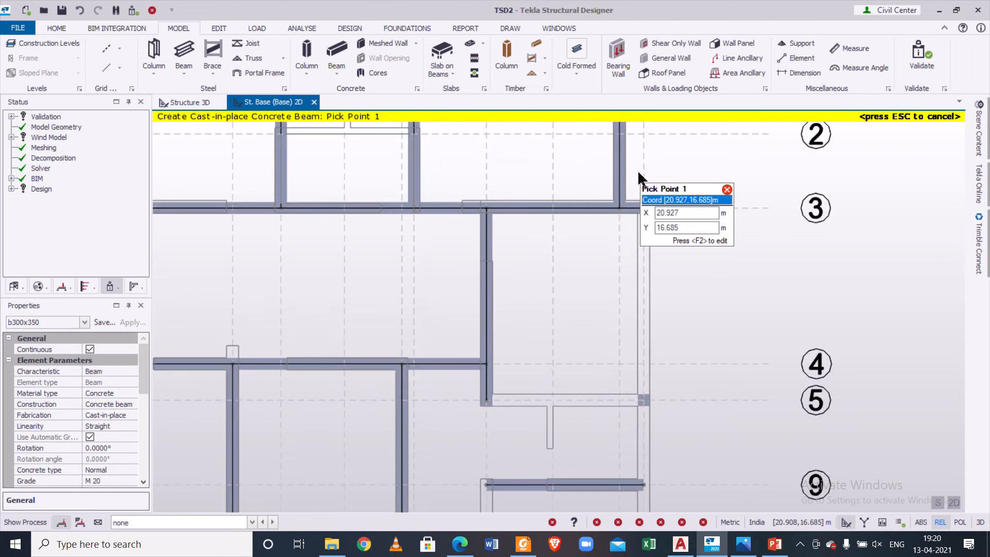
pyautogui.scroll(-2, 634, 177)
pyautogui.scroll(1, 560, 309)
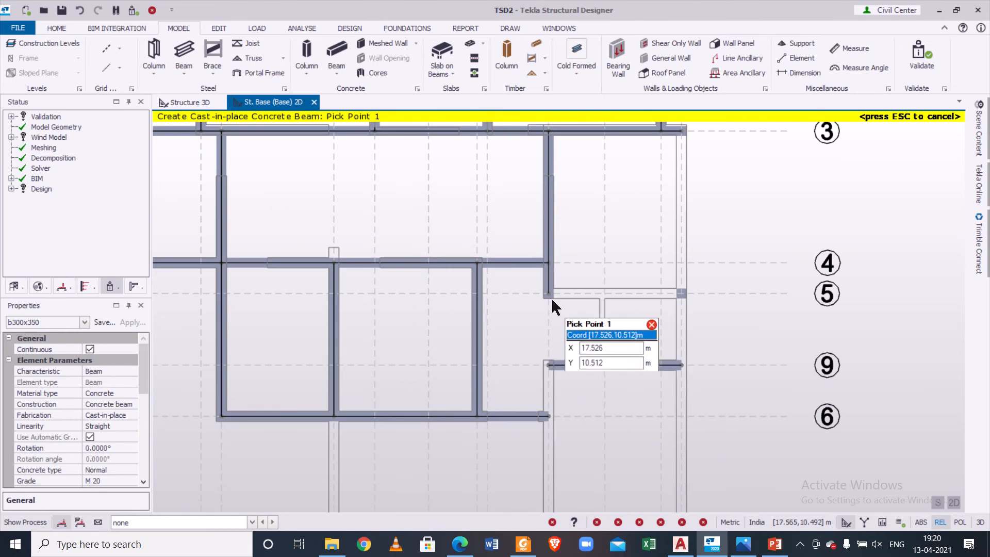
pyautogui.click(527, 283)
pyautogui.click(728, 313)
pyautogui.scroll(-2, 724, 315)
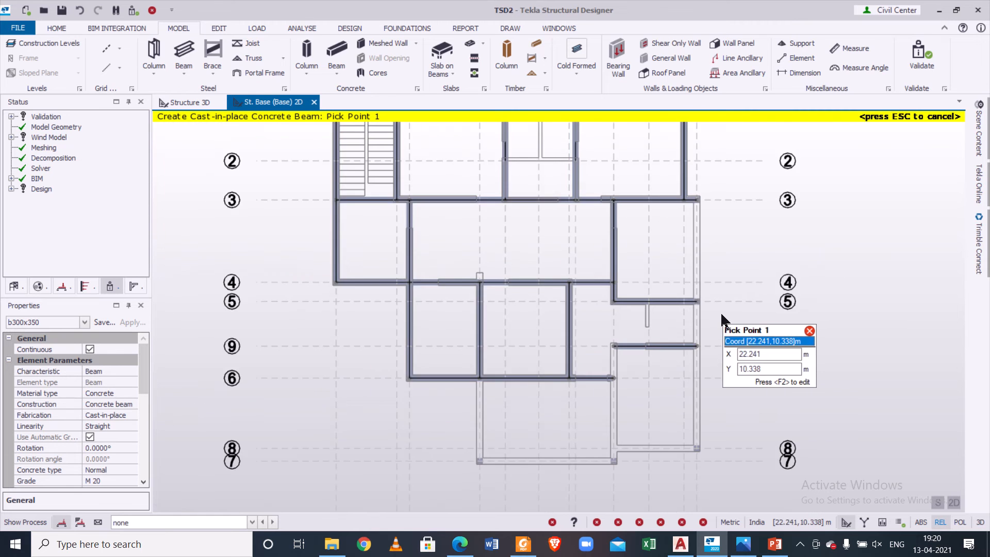
# Step: Add beams along the outer wall from grid line 3 down to the column on grid line 8
pyautogui.scroll(1, 696, 187)
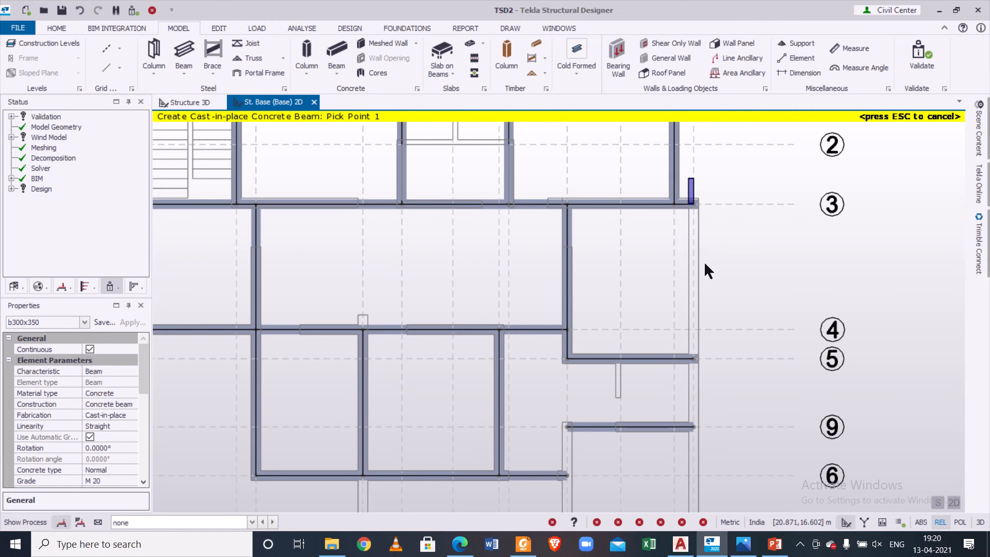
pyautogui.scroll(-2, 711, 294)
pyautogui.moveTo(705, 263); pyautogui.dragTo(716, 512)
pyautogui.moveTo(735, 451); pyautogui.dragTo(720, 357, button='middle')
pyautogui.scroll(2, 638, 360)
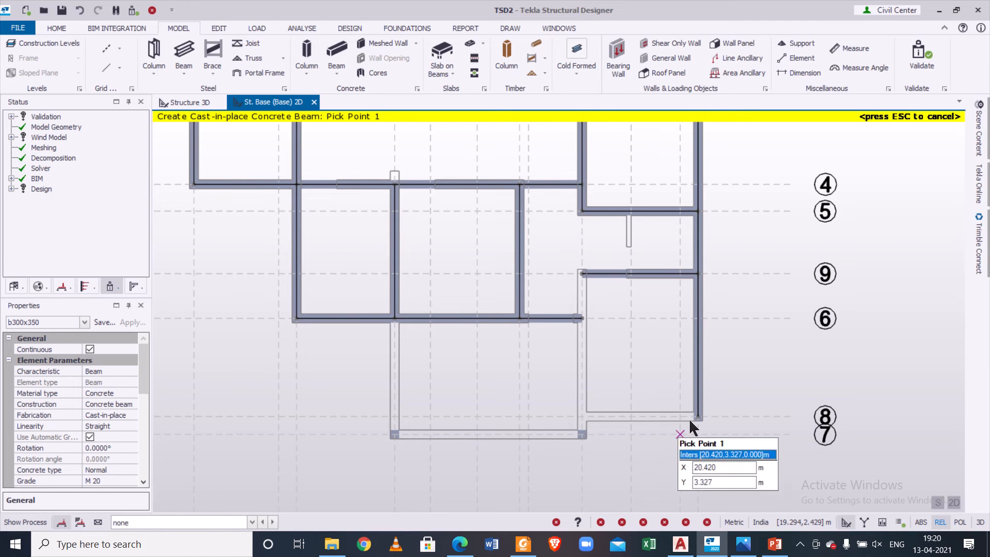
# Step: Add a beam along grid line 8 from the outer wall's column to the opposite room wall, and end beam placement
pyautogui.click(695, 418)
pyautogui.click(582, 417)
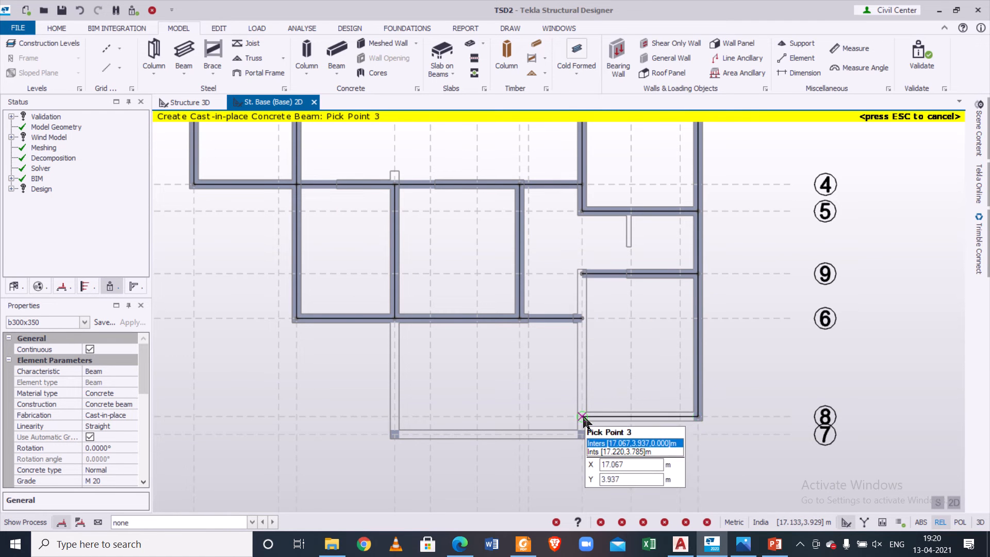
pyautogui.press('Escape')
pyautogui.press('Escape')
# Step: Set the end 1 fixity of the grid line 8 beam to Pin in its releases
pyautogui.doubleClick(617, 417)
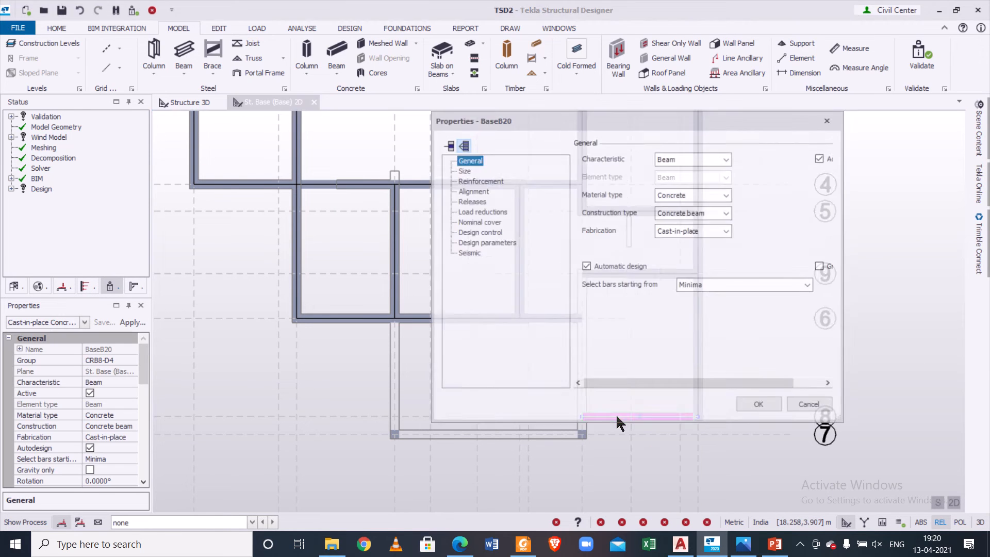
pyautogui.click(475, 200)
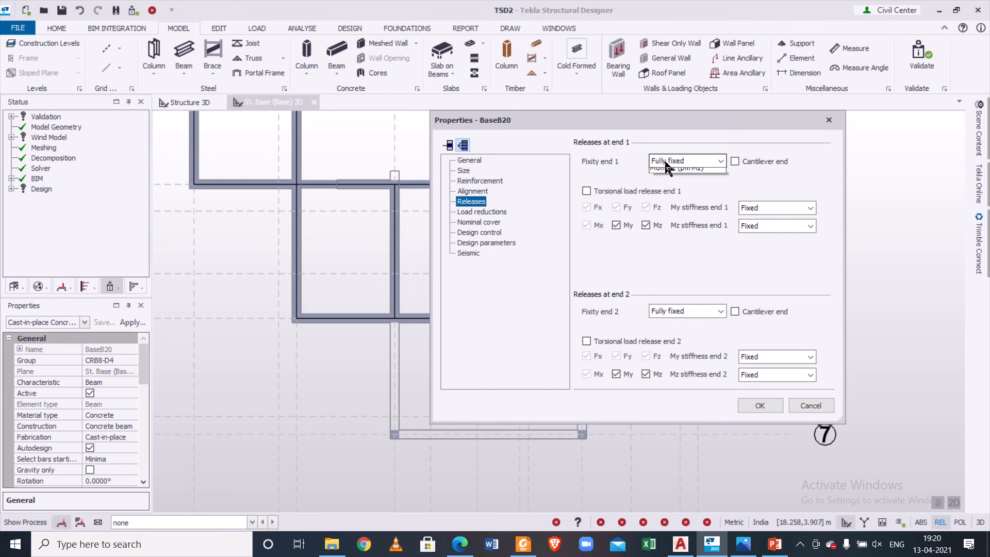
pyautogui.click(668, 170)
pyautogui.click(746, 406)
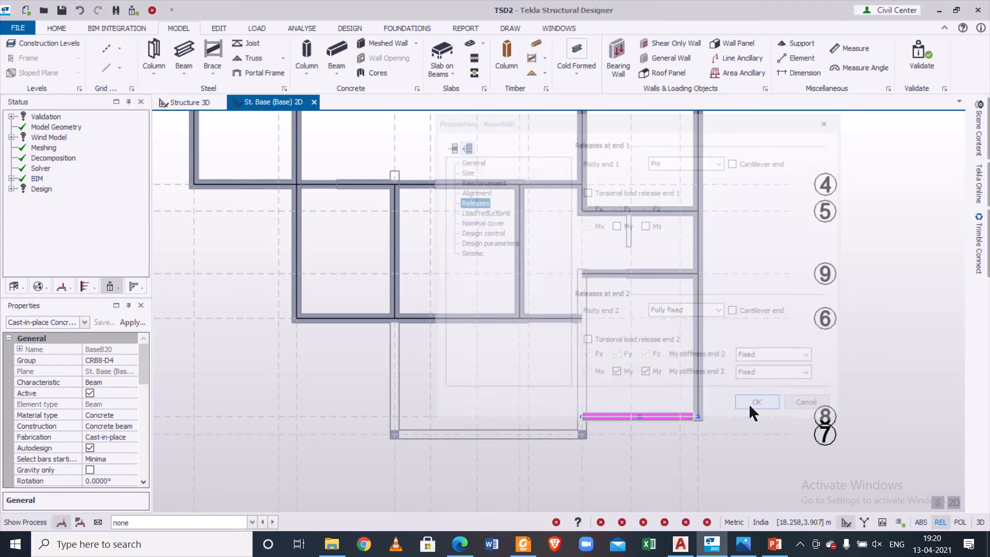
# Step: Add a b300x350 beam along the inner room wall from the column on grid line 7 to the end of the grid line 9 beam
pyautogui.click(337, 53)
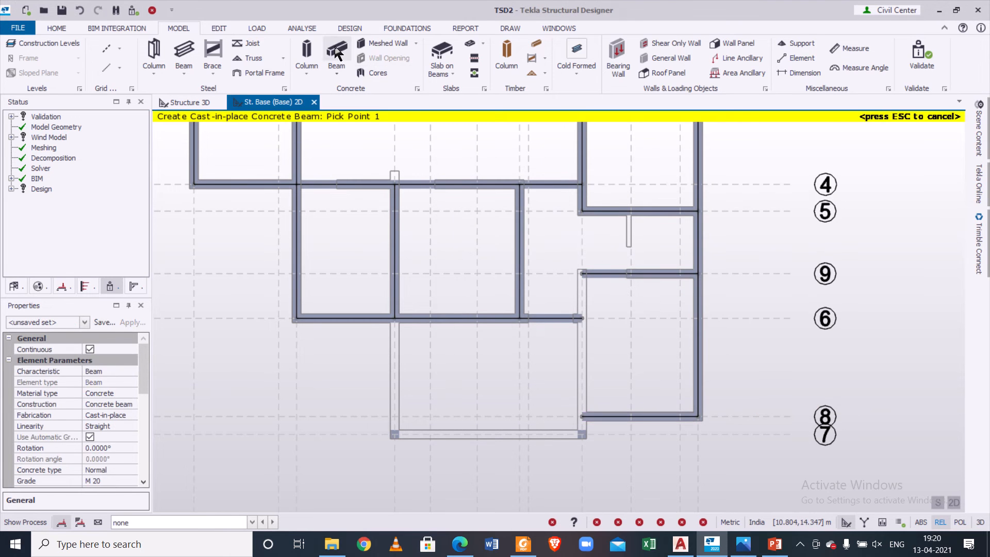
pyautogui.click(84, 322)
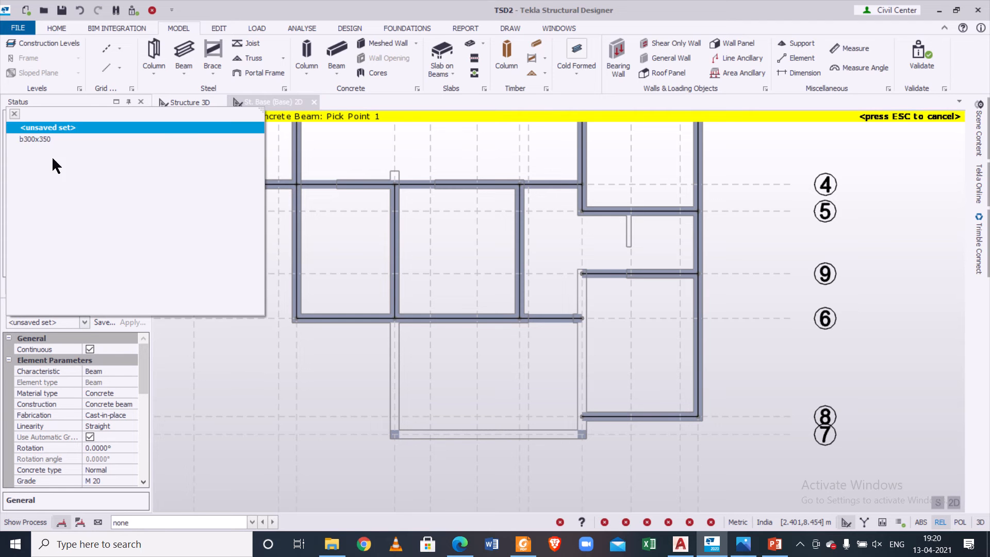
pyautogui.click(58, 139)
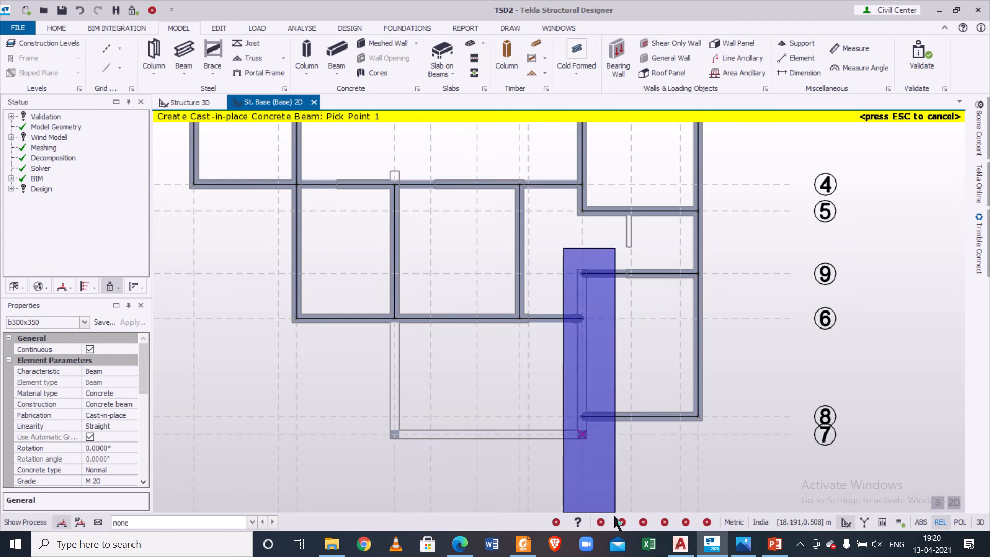
pyautogui.click(582, 435)
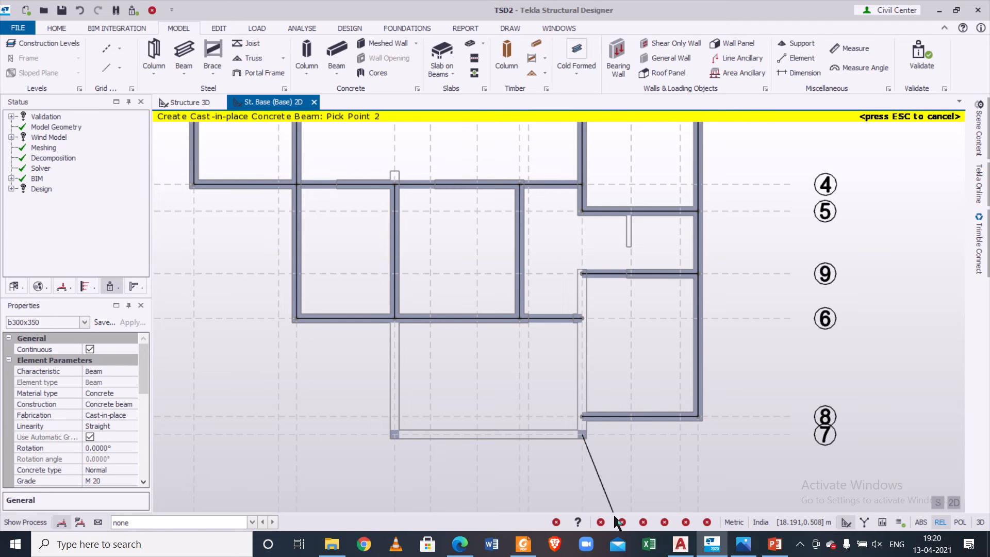
pyautogui.click(583, 275)
pyautogui.click(583, 275)
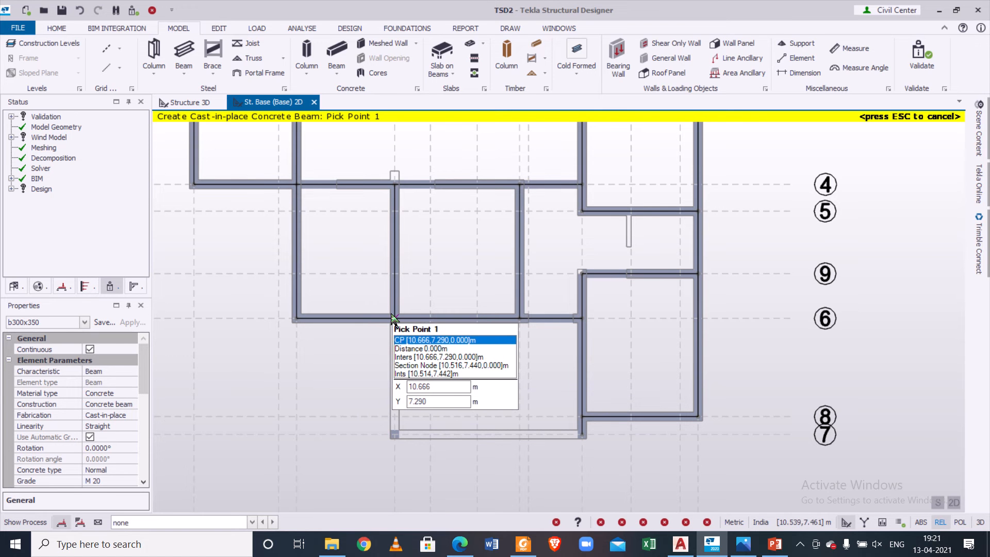
# Step: Enclose the remaining room with a wall beam from grid line 6 to 7 and a beam along grid line 7, and end placement
pyautogui.scroll(2, 364, 325)
pyautogui.scroll(-3, 384, 336)
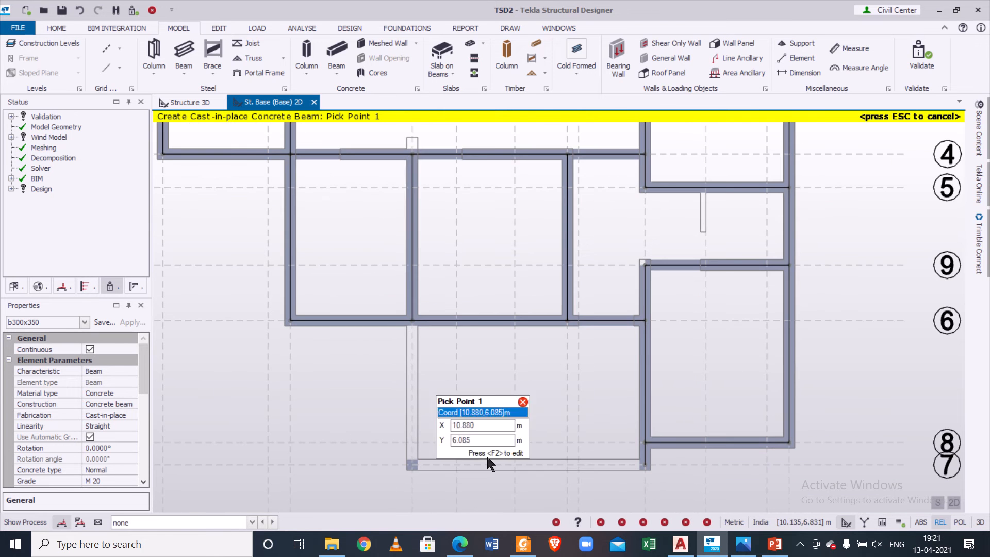
pyautogui.click(523, 544)
pyautogui.click(523, 546)
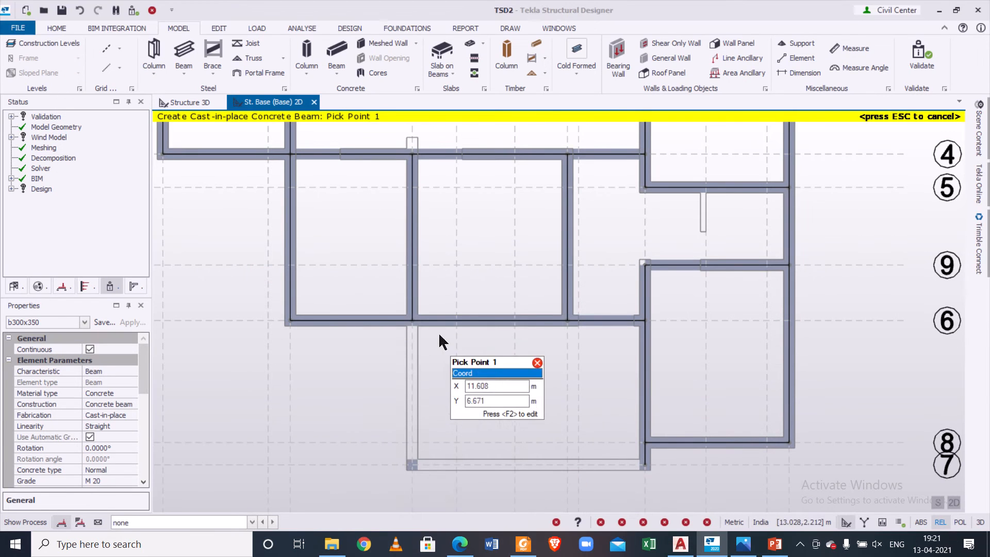
pyautogui.click(411, 321)
pyautogui.click(415, 468)
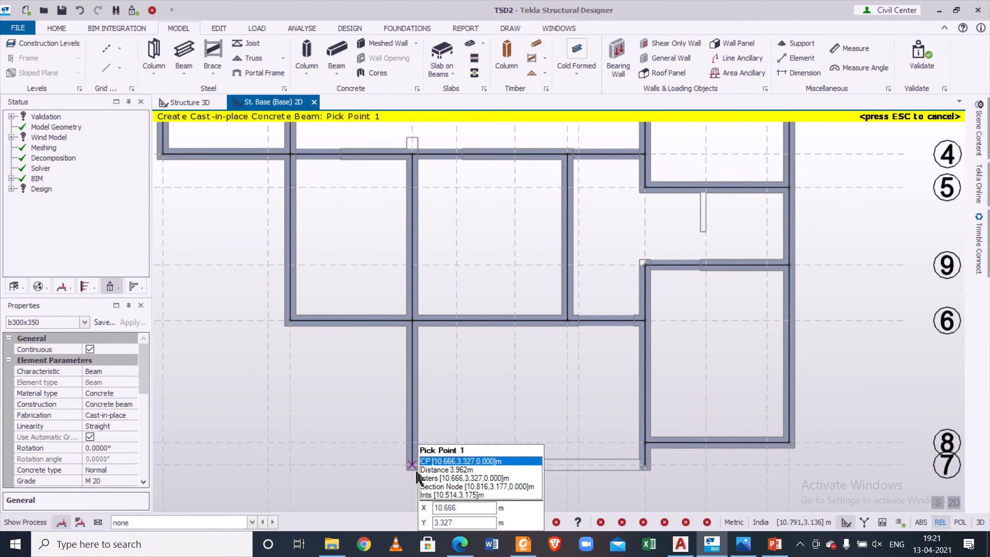
pyautogui.click(643, 464)
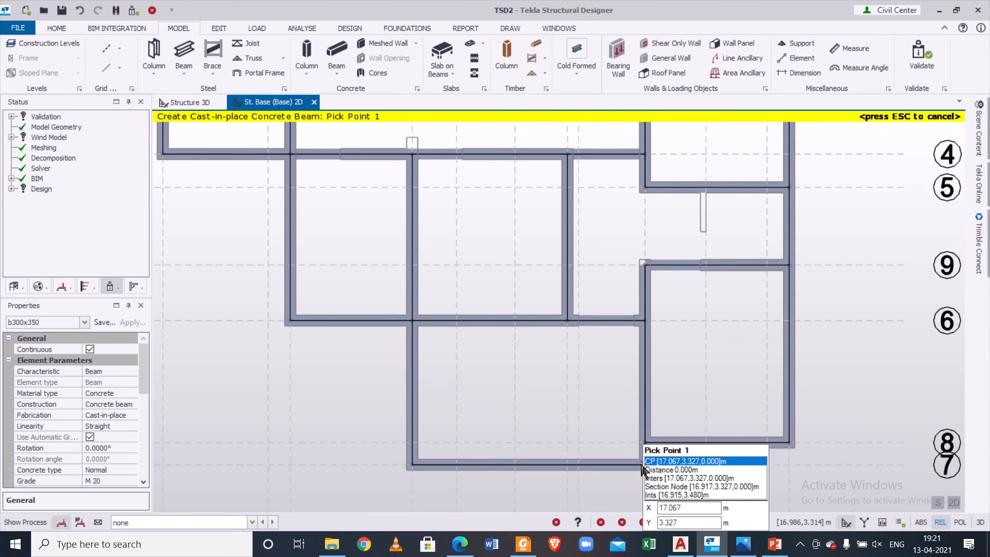
pyautogui.press('Escape')
pyautogui.scroll(-5, 559, 407)
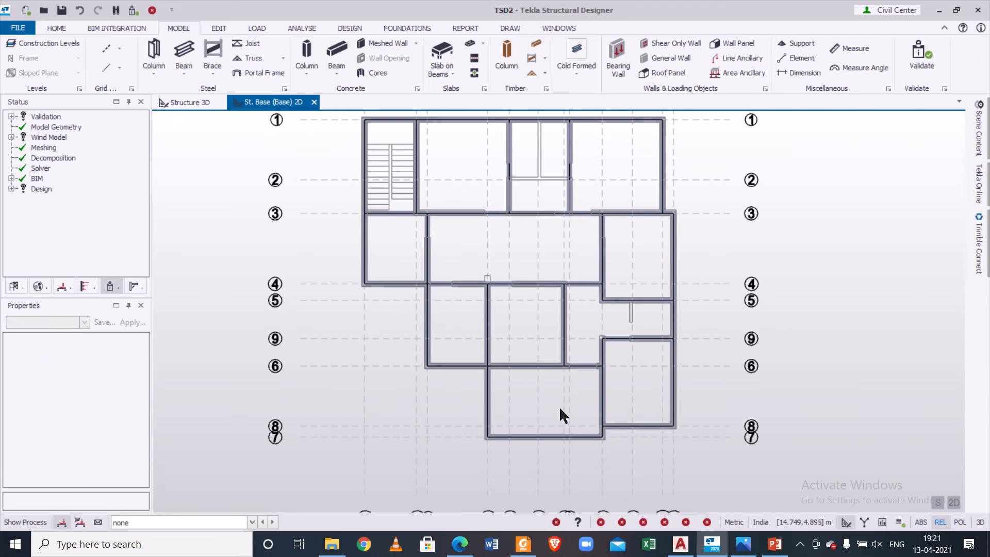
# Step: In the 3D structure view, set the source of construction level 1 to Base to replicate the base beams
pyautogui.click(126, 12)
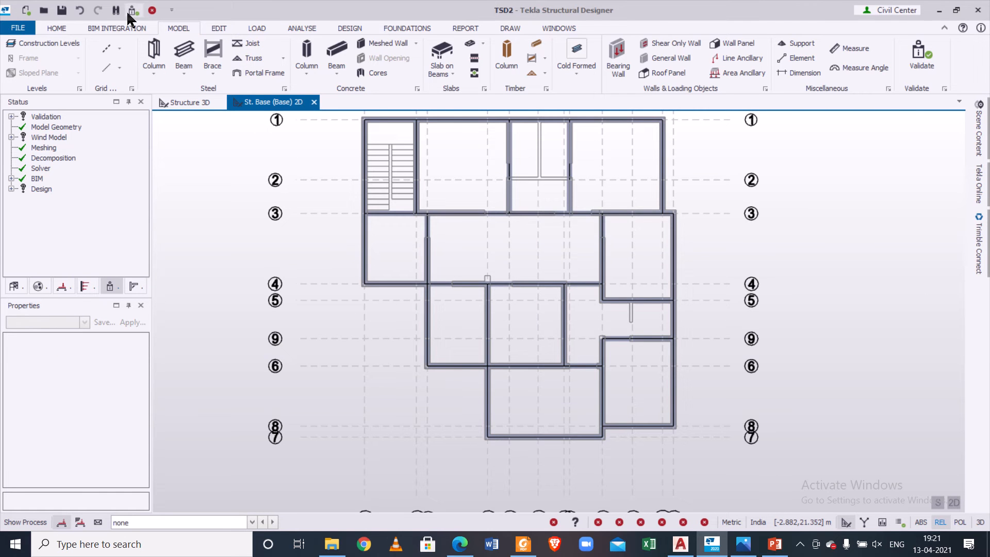
pyautogui.click(181, 102)
pyautogui.scroll(5, 567, 387)
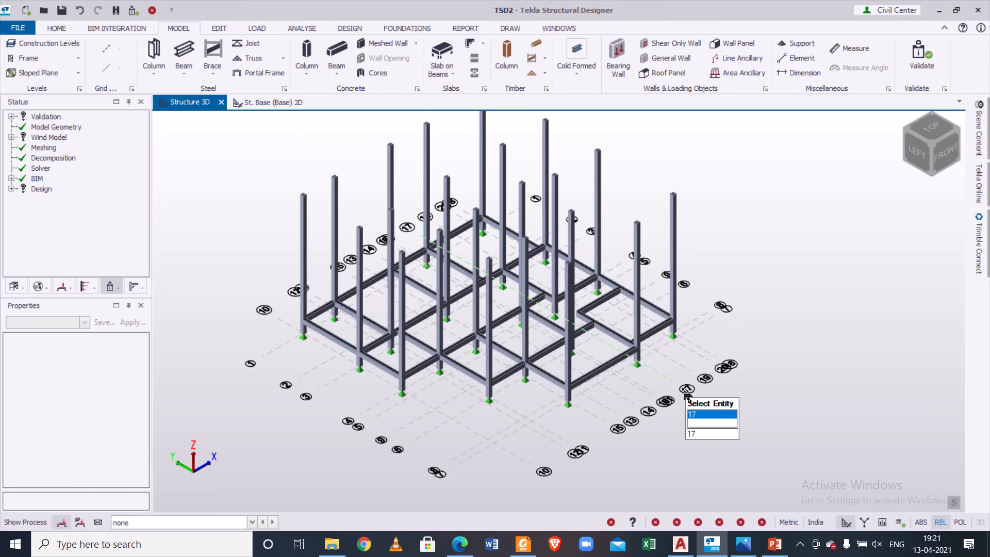
pyautogui.moveTo(585, 403); pyautogui.dragTo(648, 343, button='right')
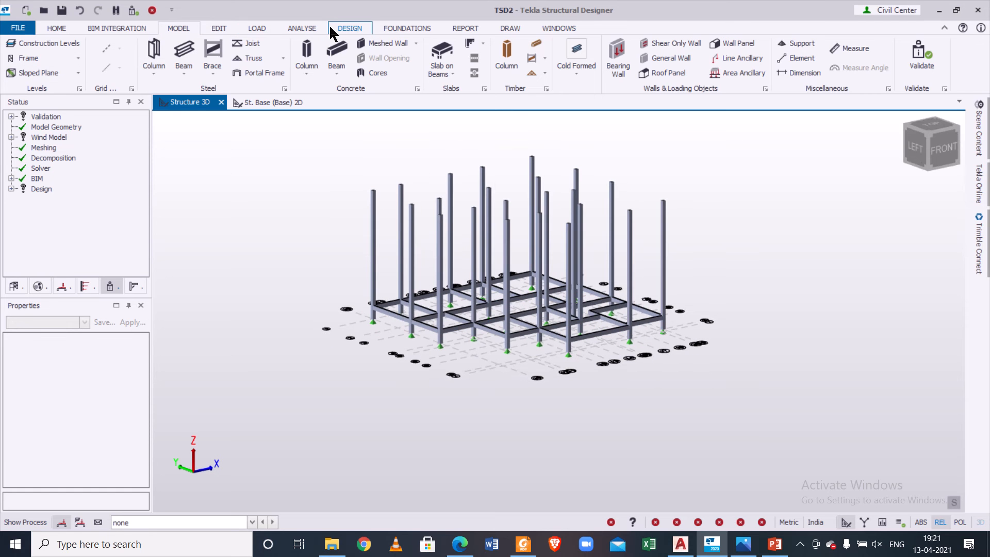
pyautogui.click(61, 44)
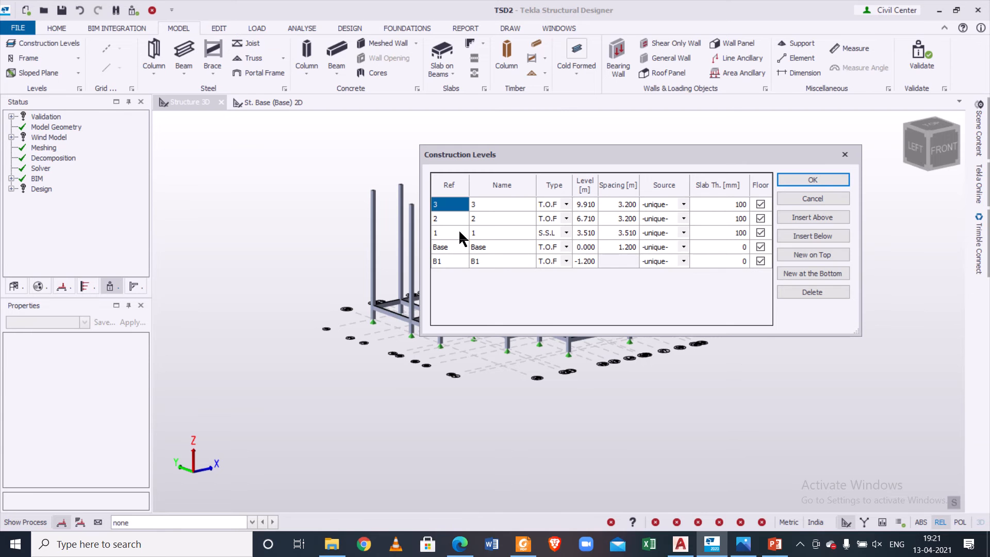
pyautogui.click(684, 233)
pyautogui.click(684, 232)
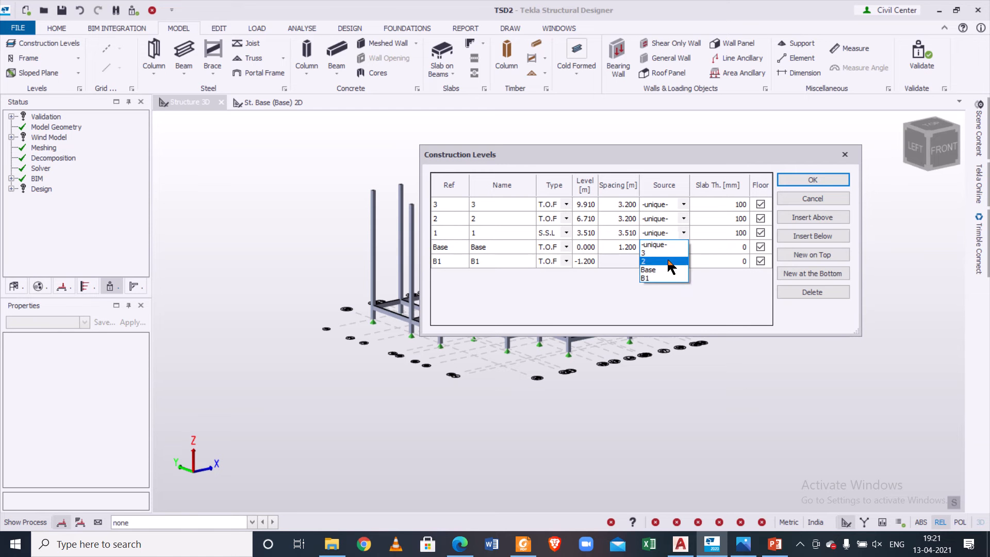
pyautogui.click(657, 263)
pyautogui.click(811, 181)
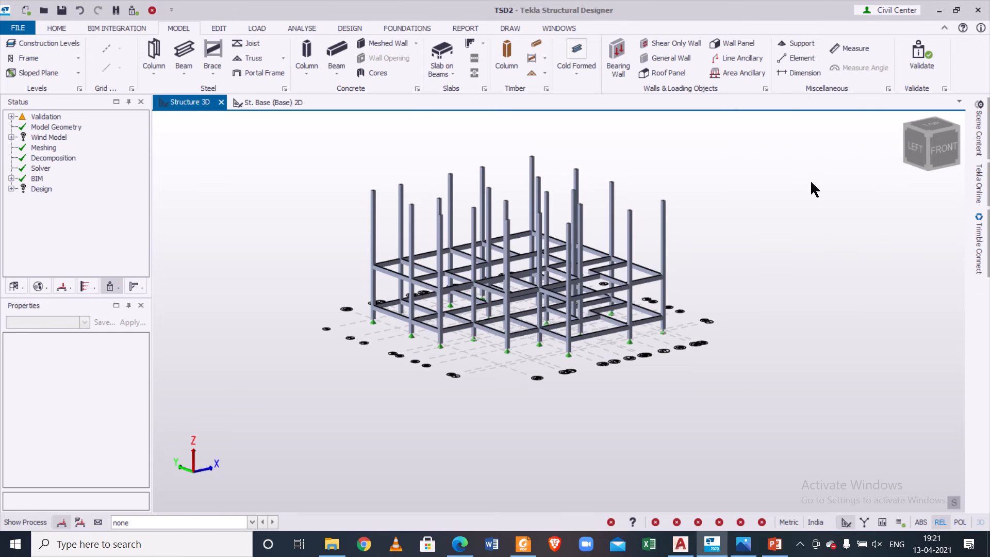
# Step: Set the source of construction level 1 back to unique, and recheck the construction levels
pyautogui.click(48, 44)
pyautogui.click(665, 233)
pyautogui.click(683, 232)
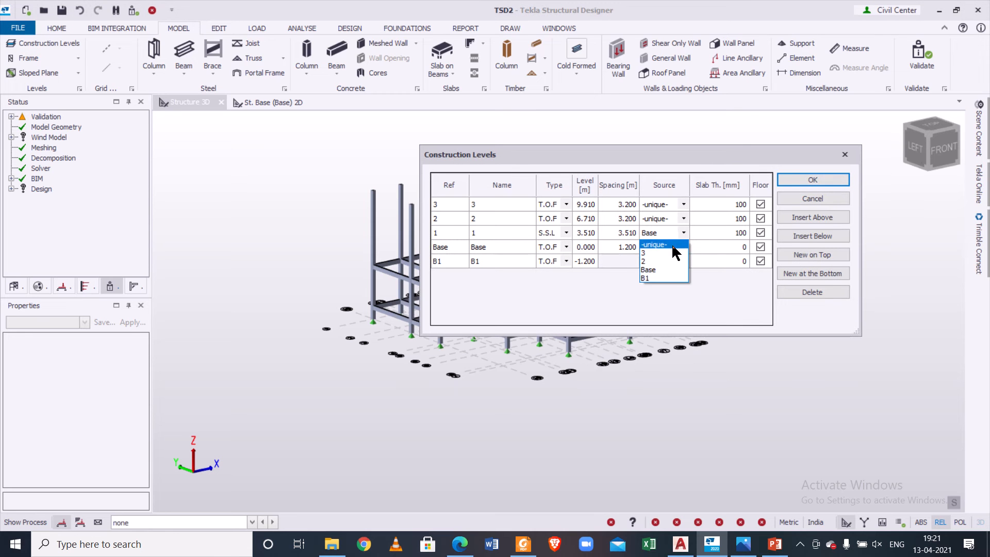
pyautogui.click(662, 243)
pyautogui.click(804, 176)
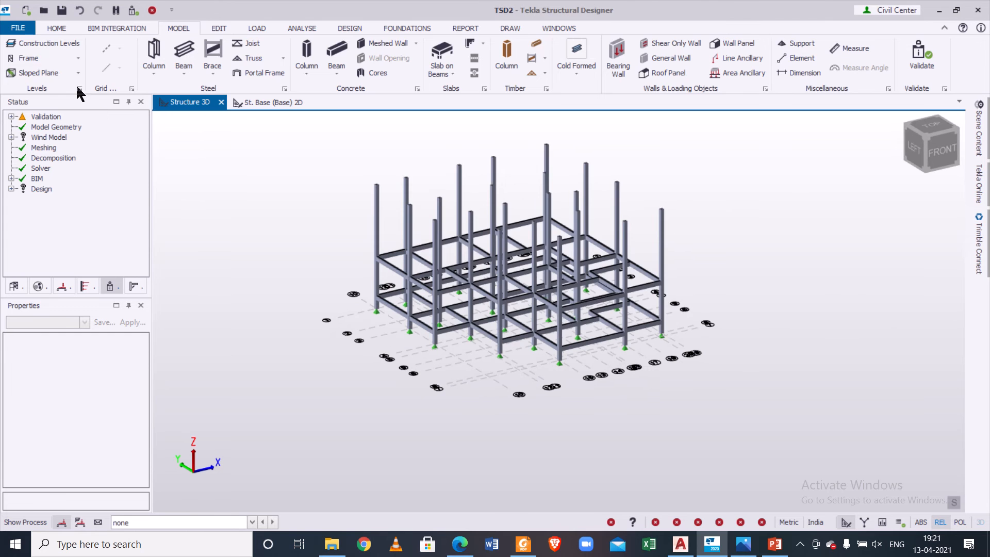
pyautogui.click(31, 44)
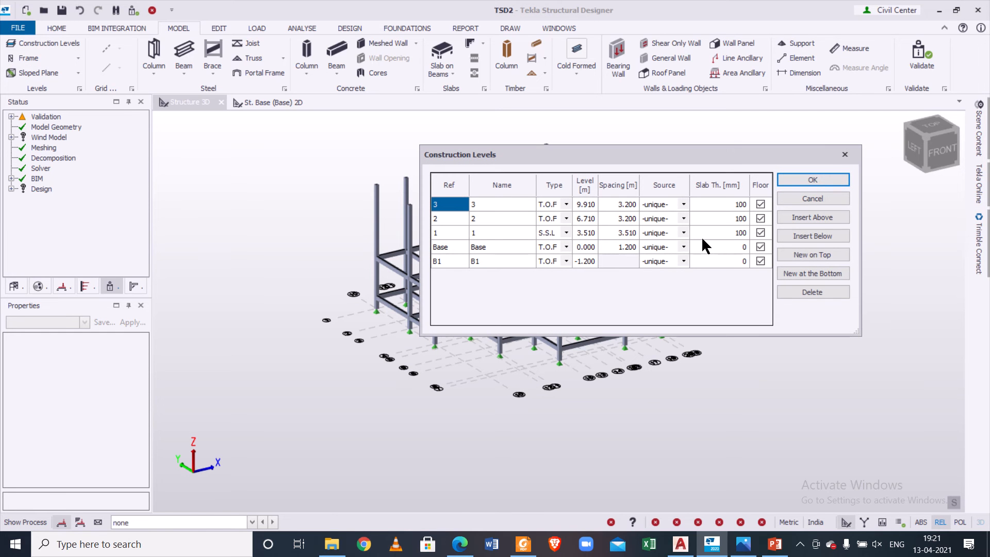
pyautogui.click(846, 154)
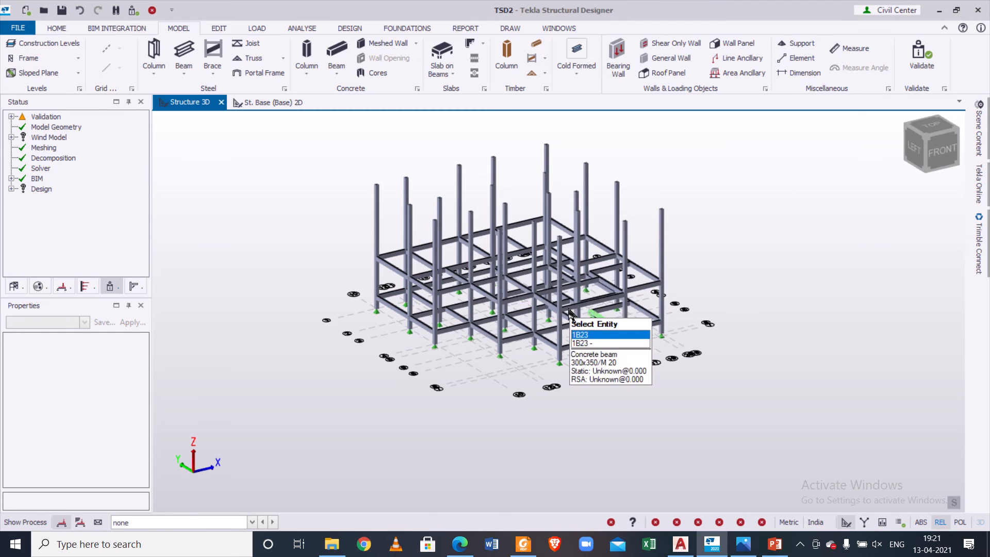
# Step: Select all the level 1 beams together in a side-on view of the 3D structure
pyautogui.moveTo(633, 370); pyautogui.dragTo(765, 347, button='middle')
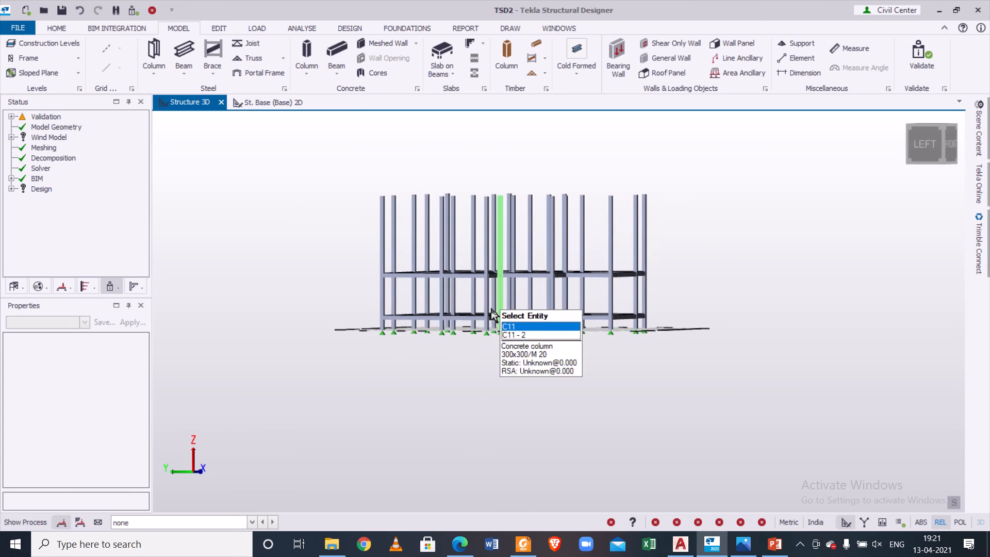
pyautogui.moveTo(508, 310); pyautogui.dragTo(517, 377, button='middle')
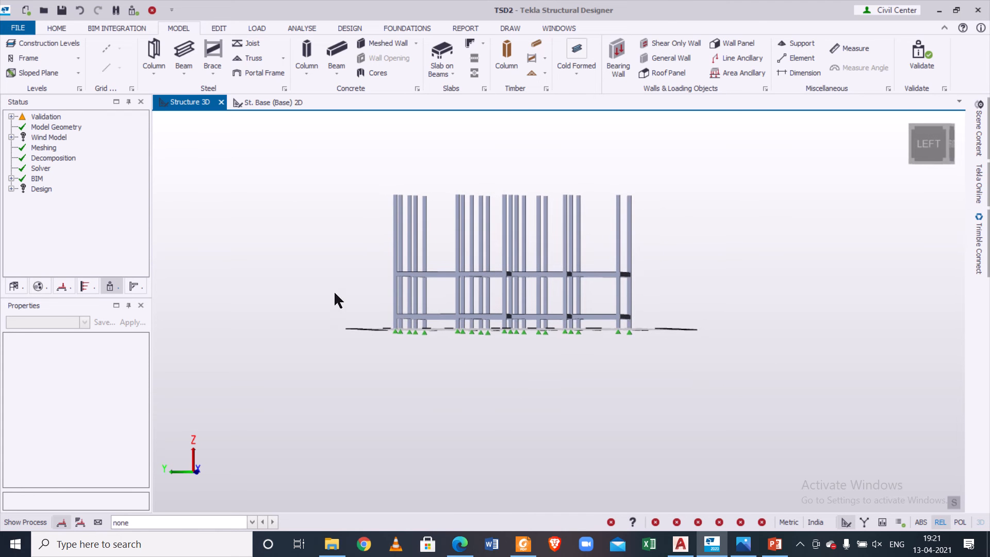
pyautogui.moveTo(347, 260); pyautogui.dragTo(660, 291)
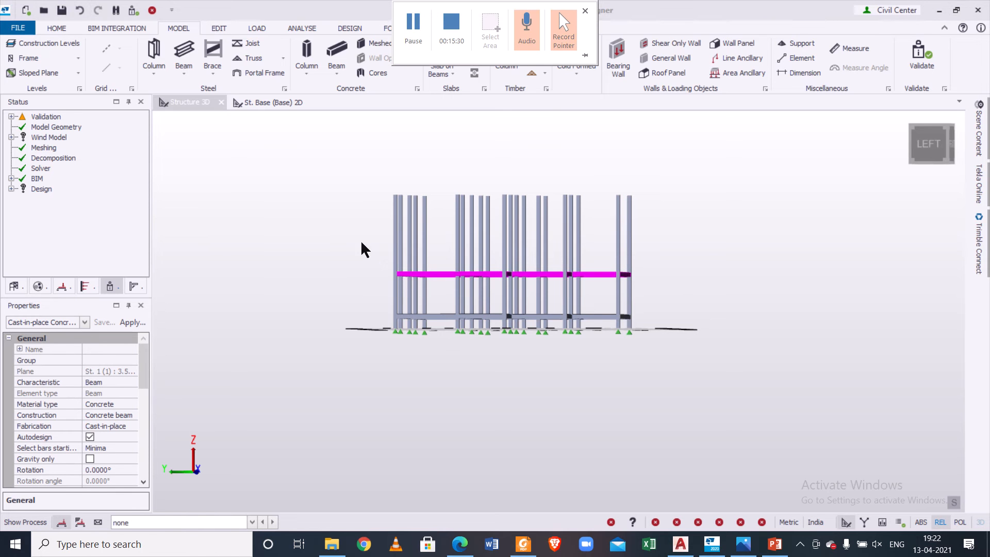
pyautogui.moveTo(514, 285)
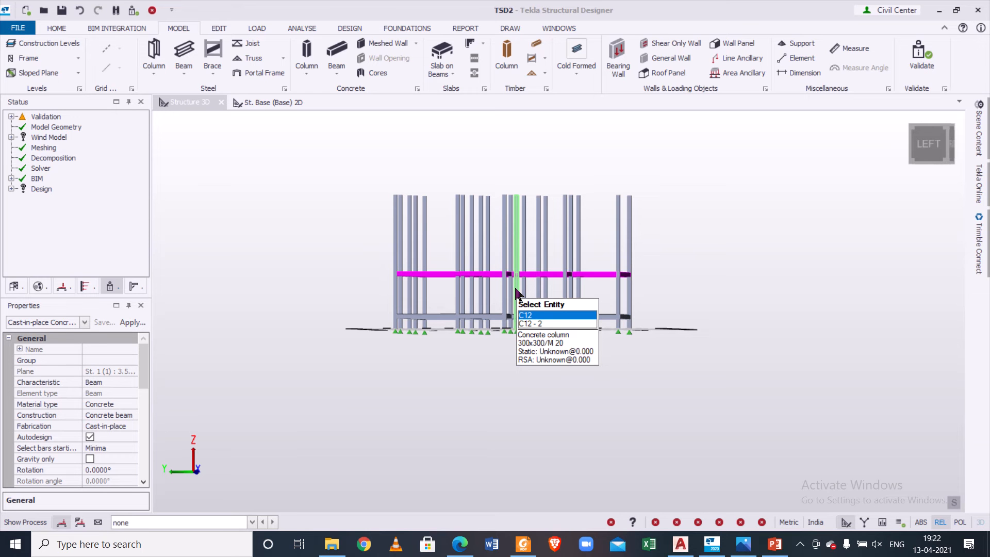
# Step: Check the client requirements photo, and set the selected first-floor concrete beams to a rectangular section 250 mm wide and 300 mm deep
pyautogui.click(739, 547)
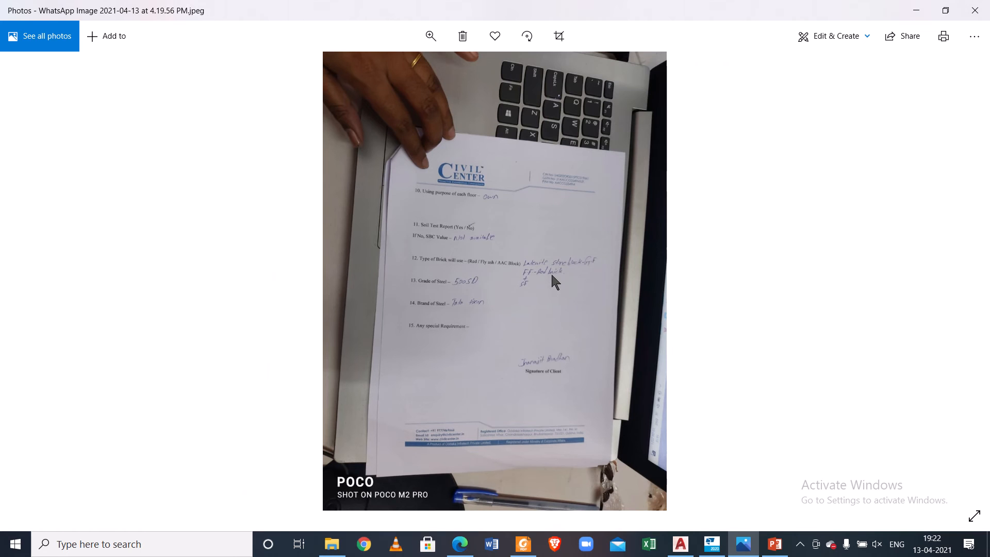
pyautogui.click(743, 543)
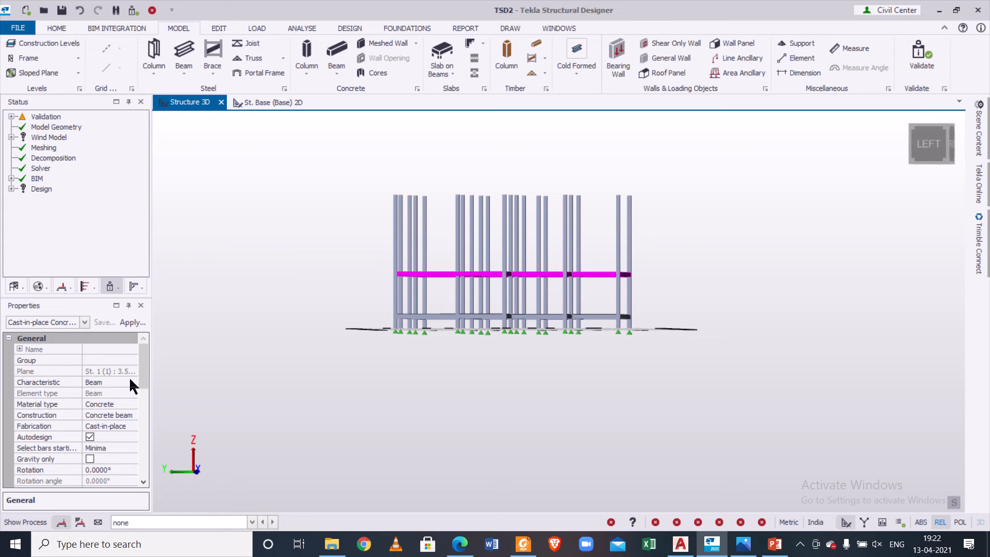
pyautogui.scroll(-4, 146, 374)
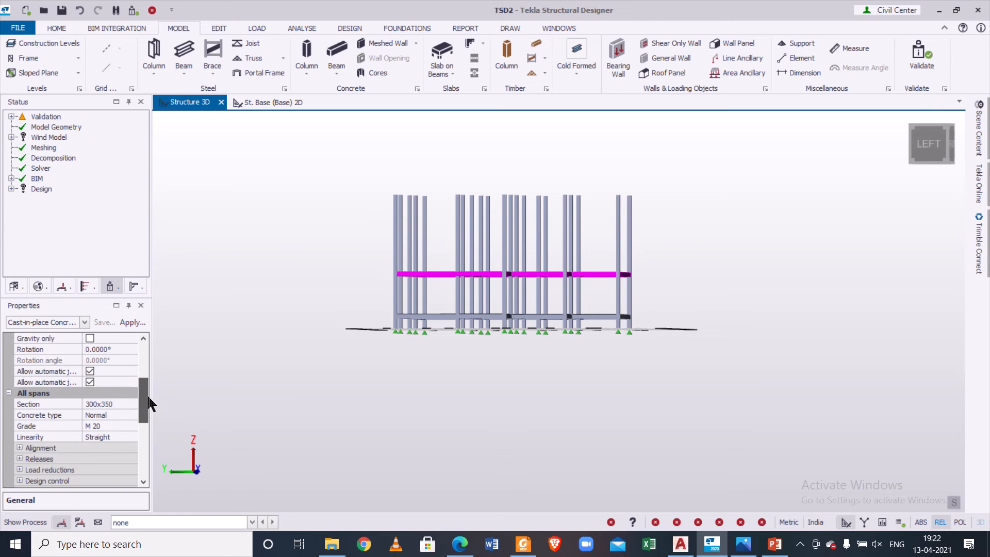
pyautogui.click(128, 404)
pyautogui.click(131, 406)
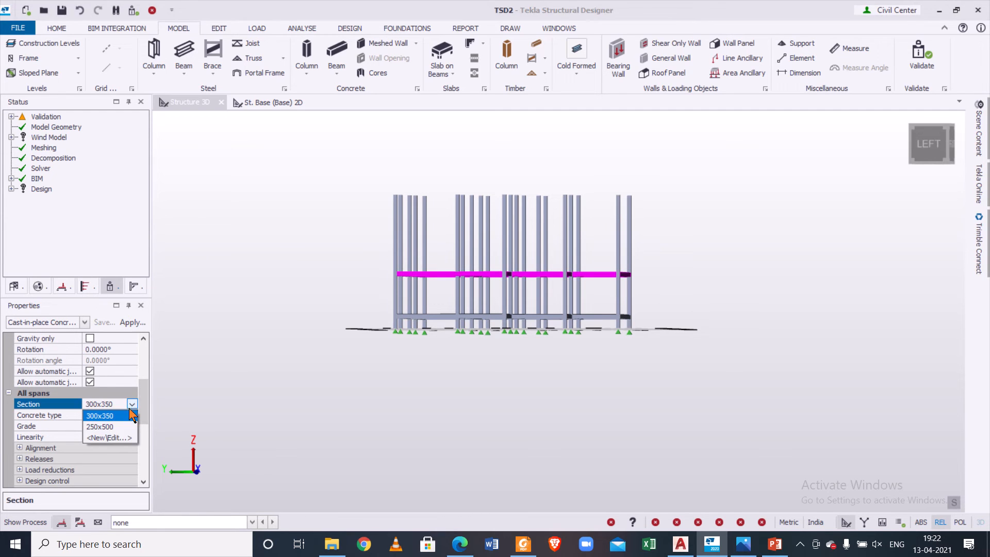
pyautogui.click(117, 437)
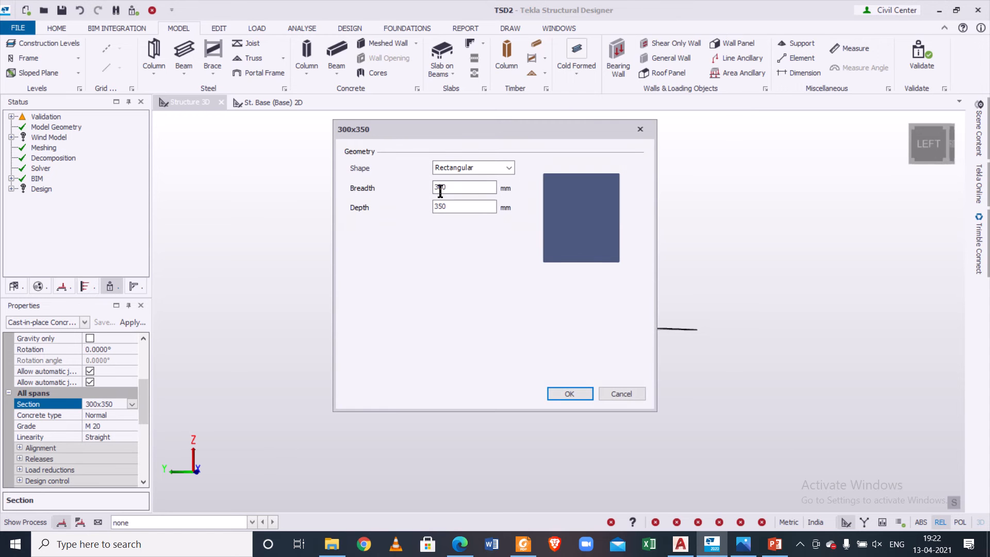
pyautogui.write('250')
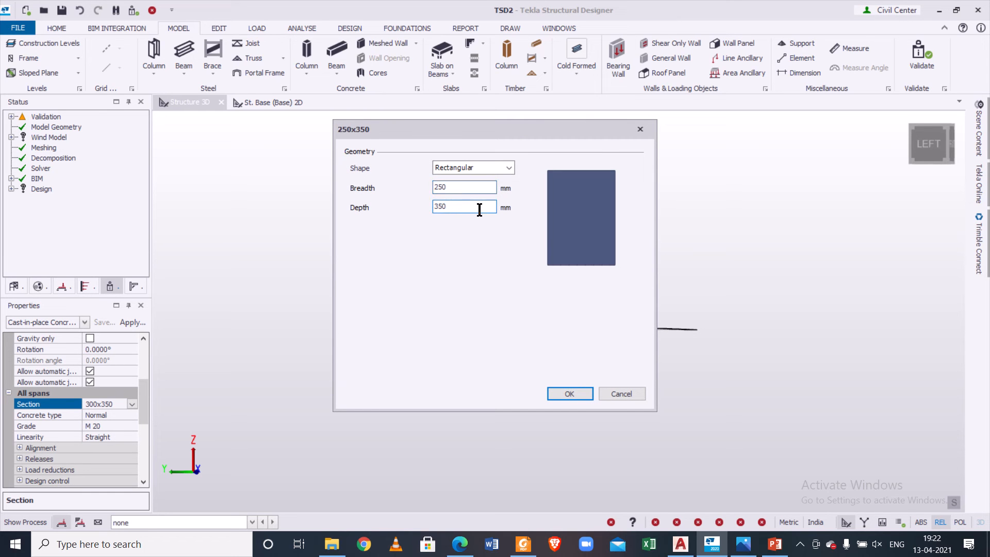
pyautogui.press('BackSpace')
pyautogui.press('BackSpace')
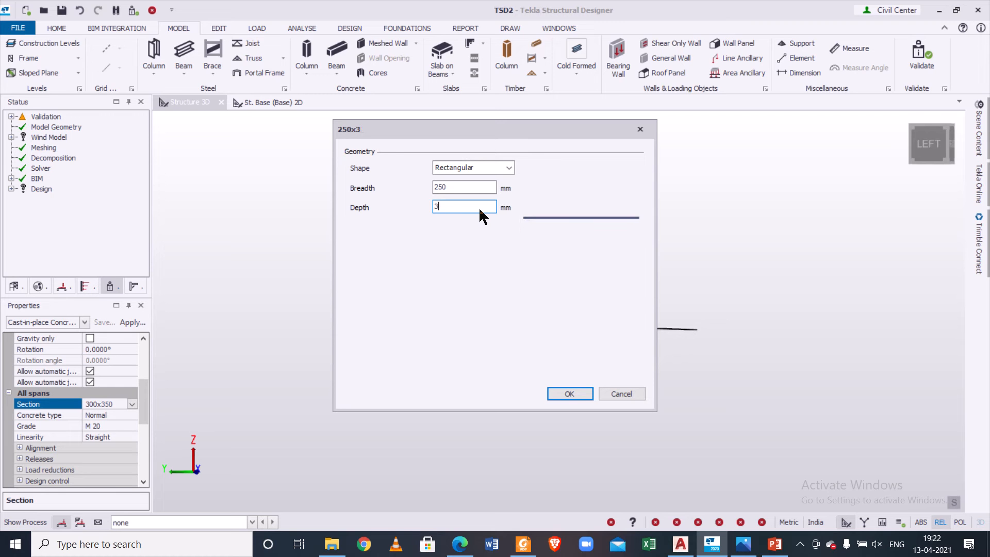
pyautogui.write('00')
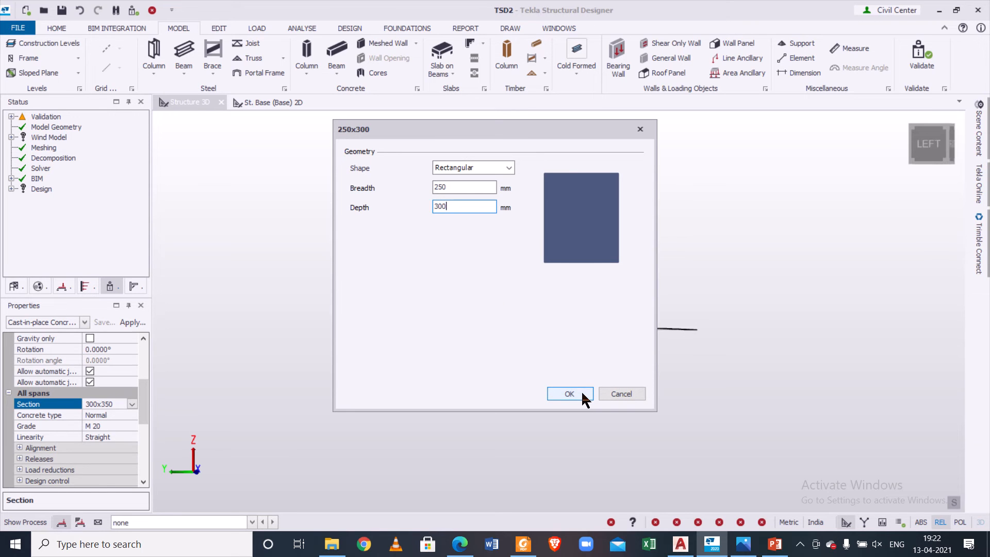
pyautogui.click(569, 393)
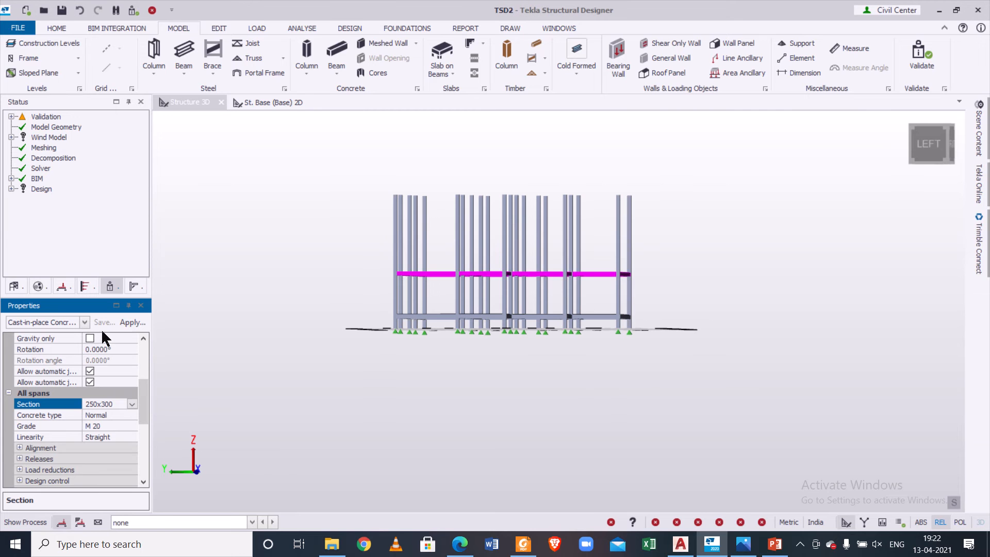
pyautogui.moveTo(589, 370); pyautogui.dragTo(475, 416, button='middle')
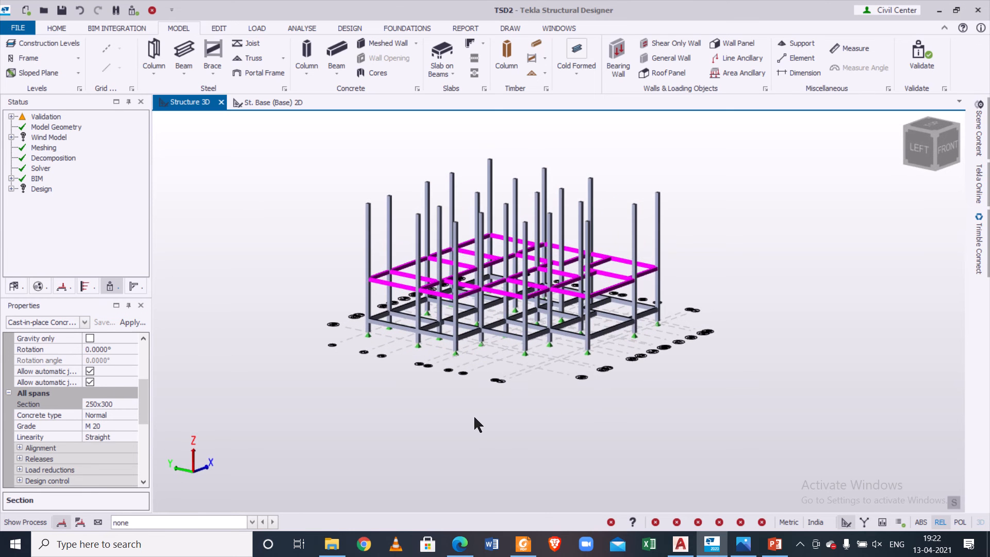
# Step: Open the 2D plan view of level St. 1 (1) from the structure's levels
pyautogui.click(266, 102)
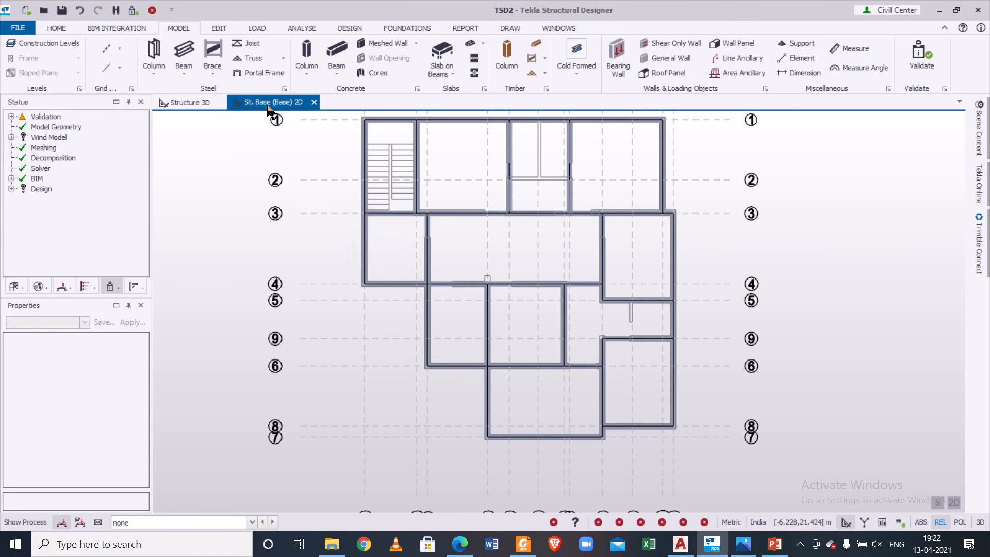
pyautogui.click(16, 285)
pyautogui.click(23, 126)
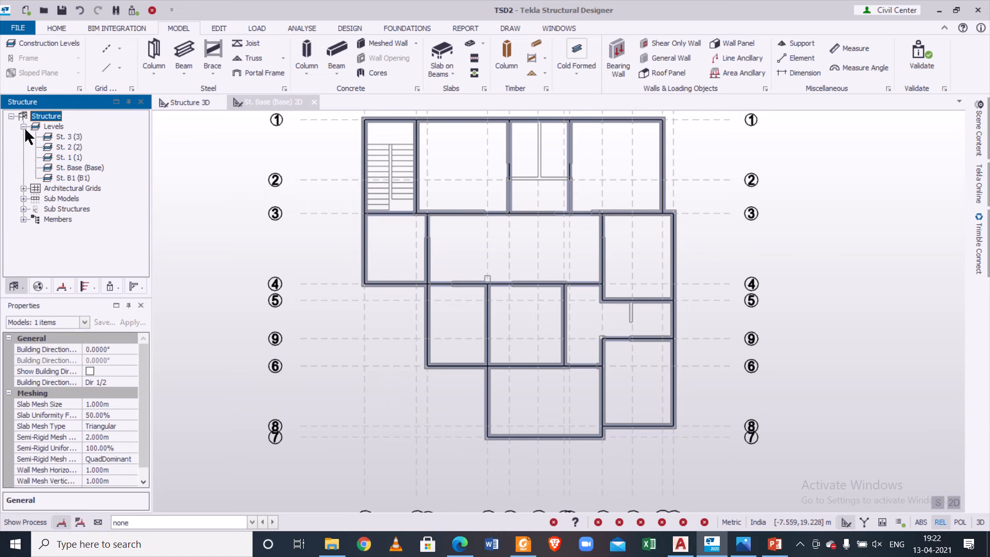
pyautogui.doubleClick(66, 157)
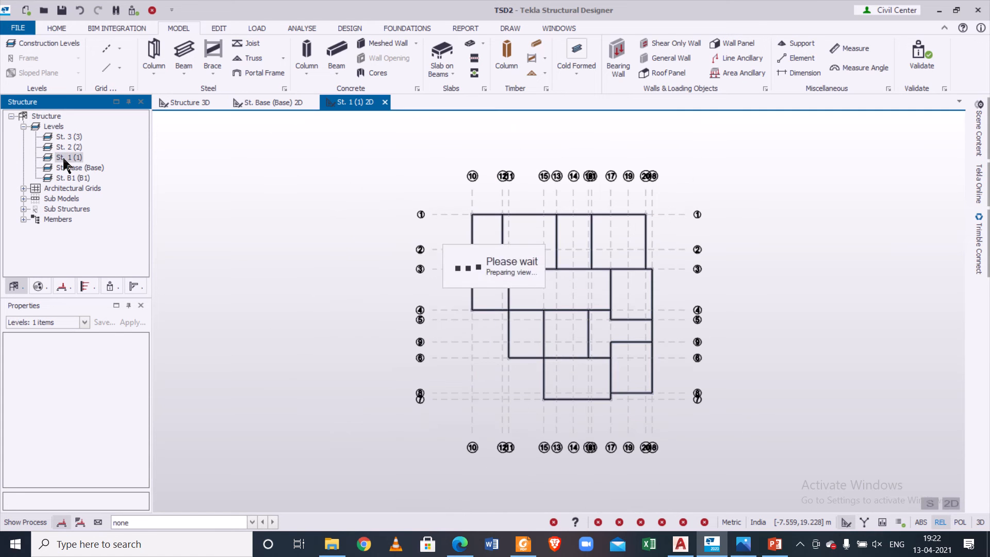
pyautogui.scroll(3, 682, 289)
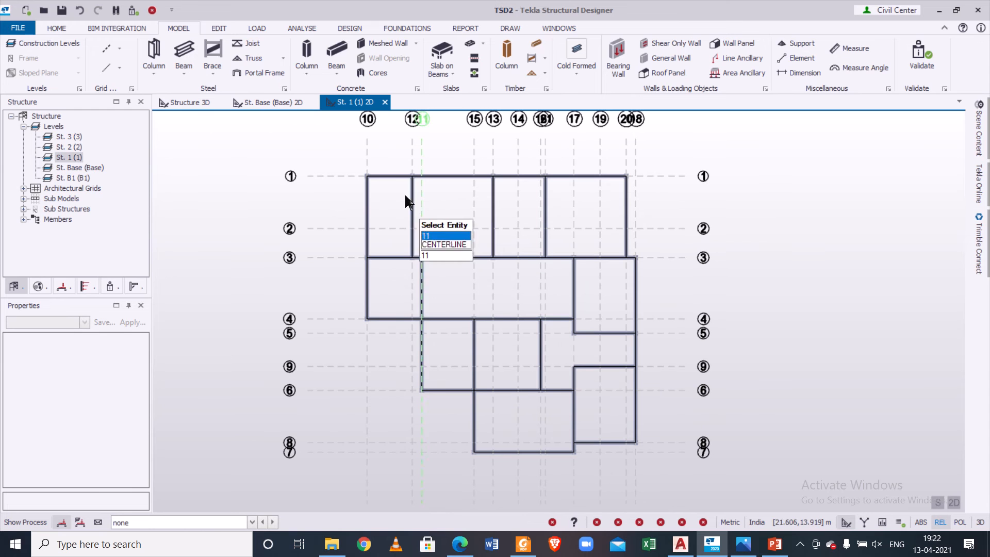
# Step: Create slab items on beams in every bay of level 1 except the staircase bay between grids 10–12 and 1–3
pyautogui.click(447, 48)
pyautogui.click(469, 196)
pyautogui.click(380, 294)
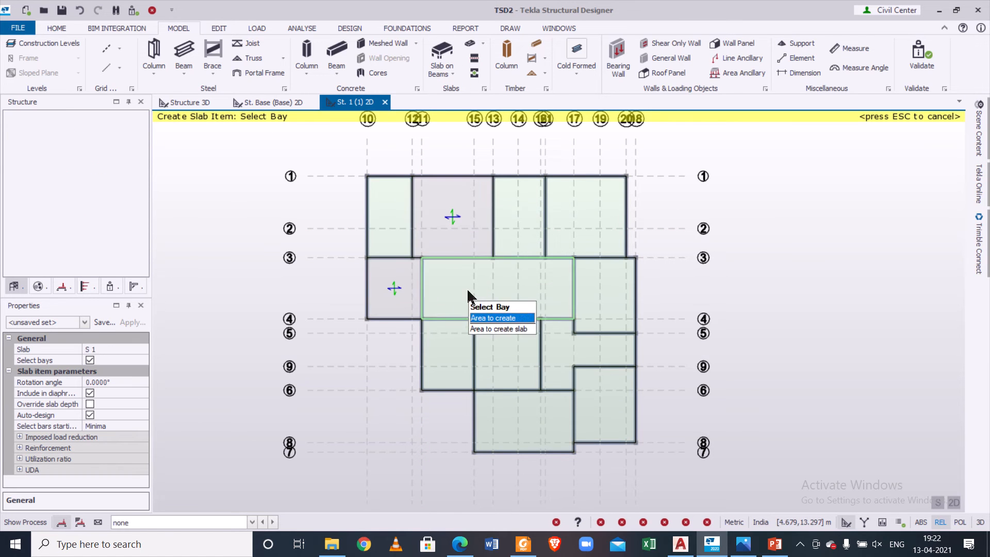
pyautogui.click(467, 294)
pyautogui.click(517, 218)
pyautogui.click(586, 216)
pyautogui.click(603, 296)
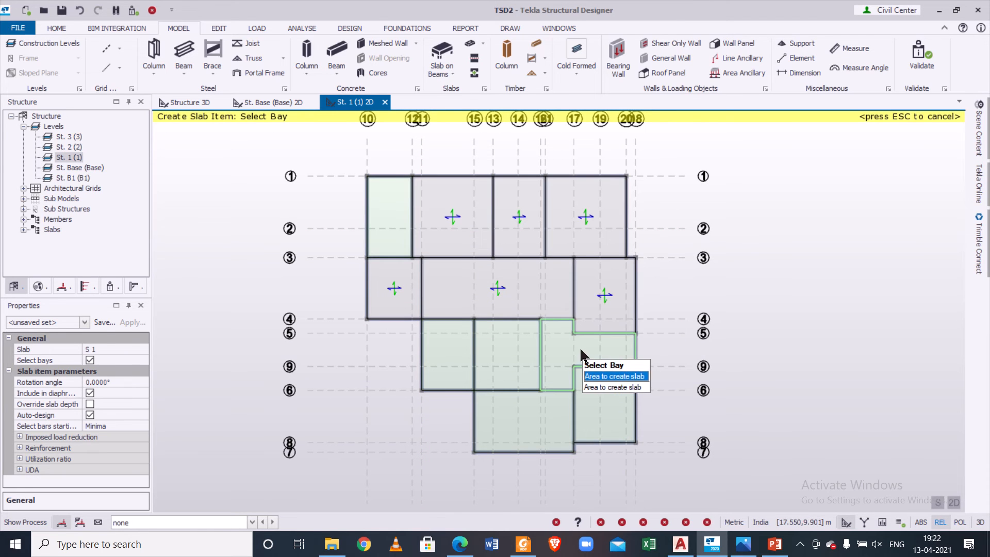
pyautogui.click(580, 349)
pyautogui.click(502, 357)
pyautogui.click(453, 358)
pyautogui.click(496, 401)
pyautogui.click(587, 401)
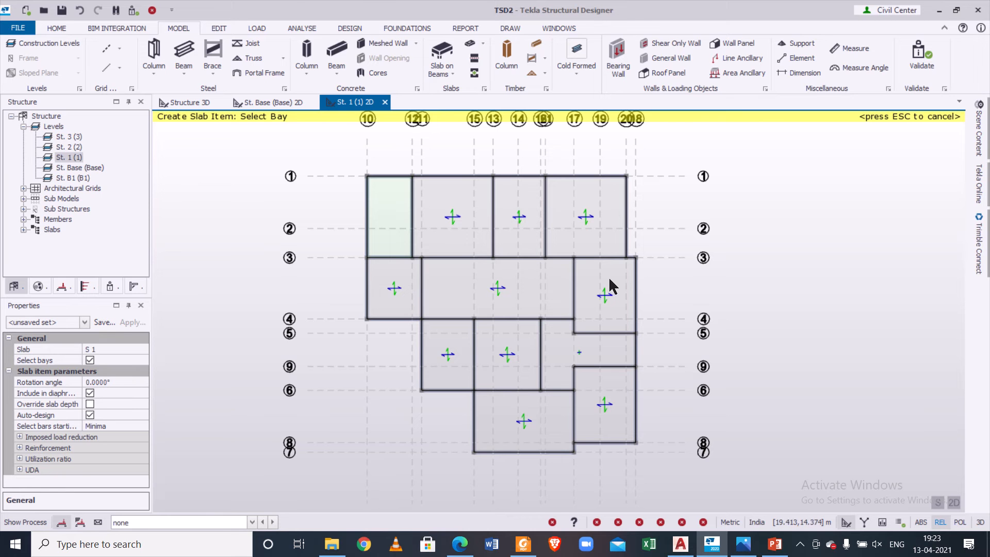
# Step: In the 3D structure's construction levels, set the source of level 2 to level 1
pyautogui.click(189, 102)
pyautogui.moveTo(724, 370); pyautogui.dragTo(687, 368, button='middle')
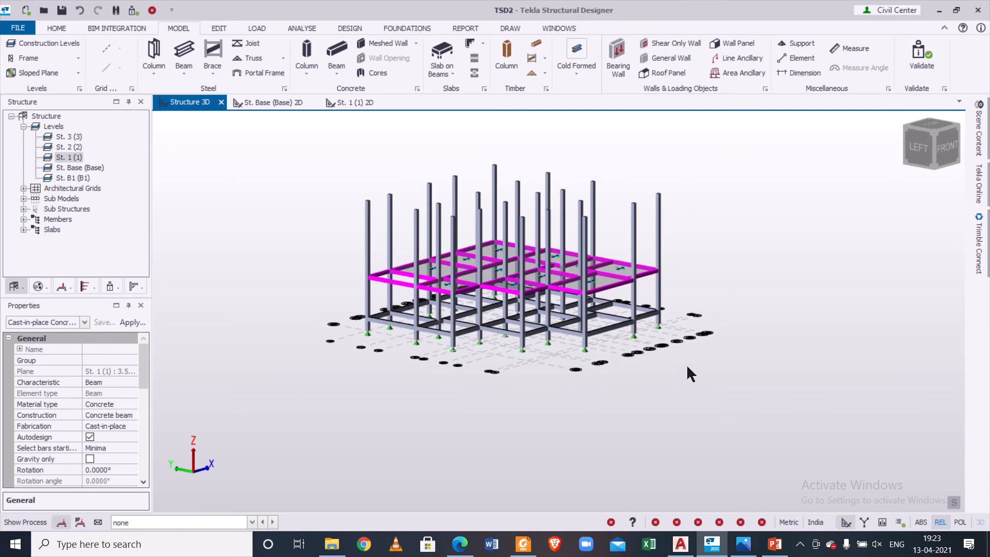
pyautogui.click(75, 44)
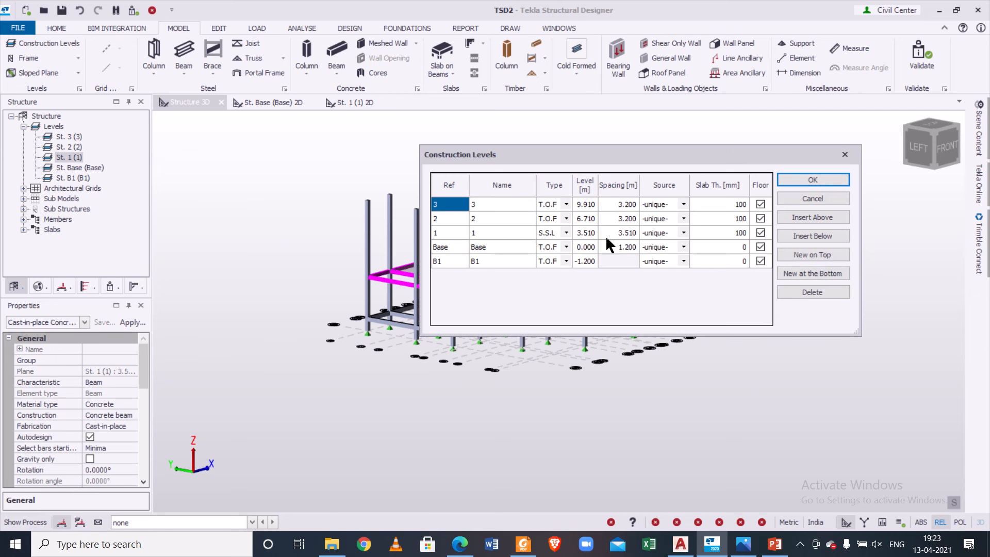
pyautogui.click(683, 219)
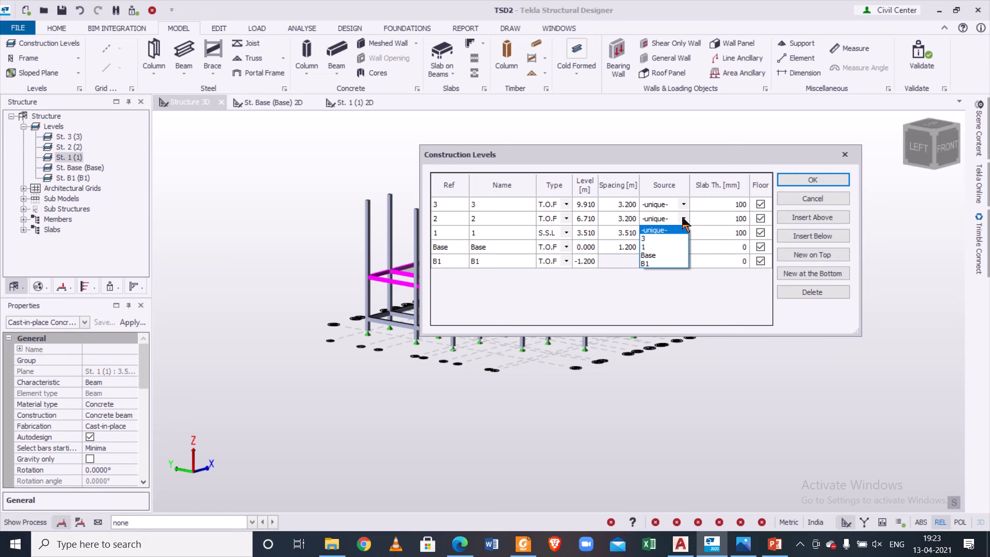
pyautogui.click(670, 246)
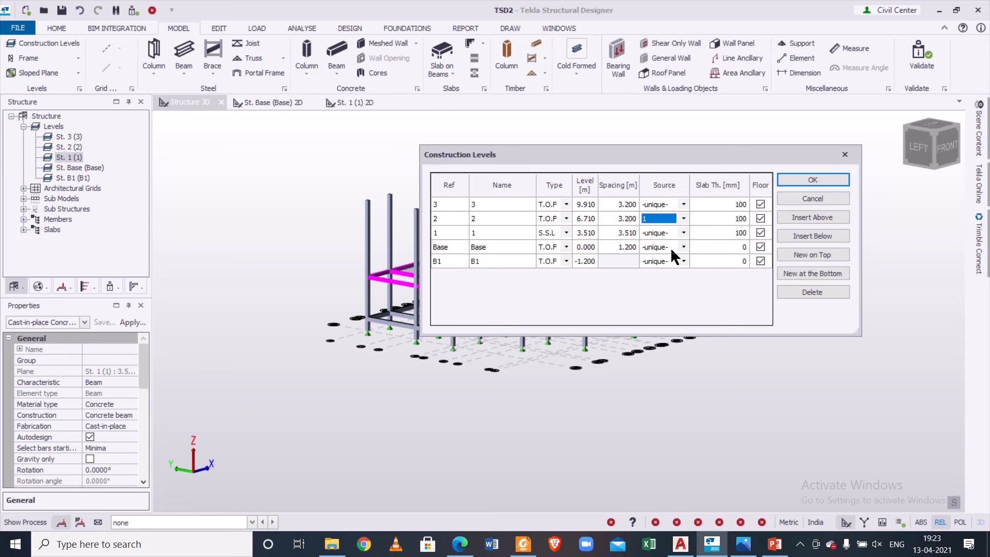
pyautogui.click(813, 180)
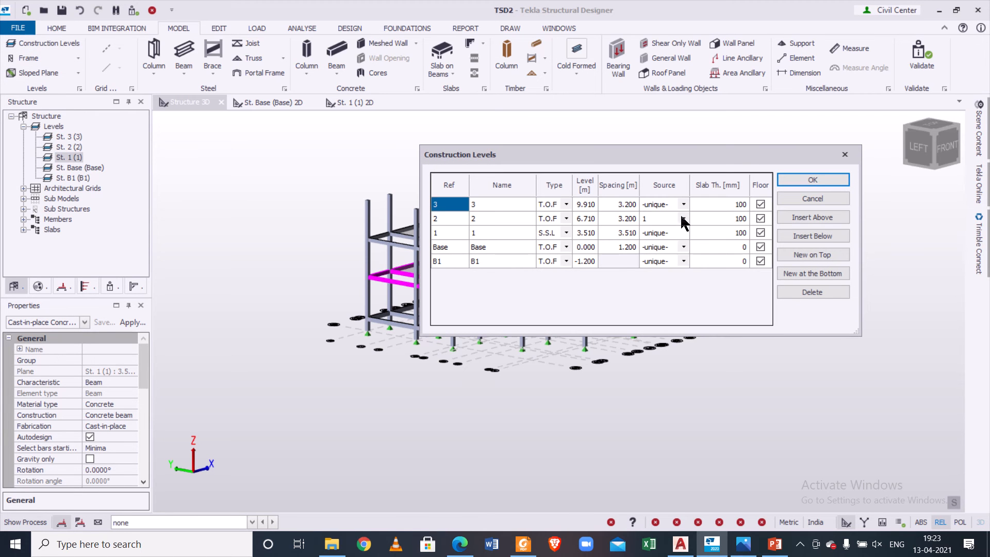
# Step: Set the source of construction level 3 to level 1 and recheck that setting
pyautogui.click(798, 178)
pyautogui.click(62, 50)
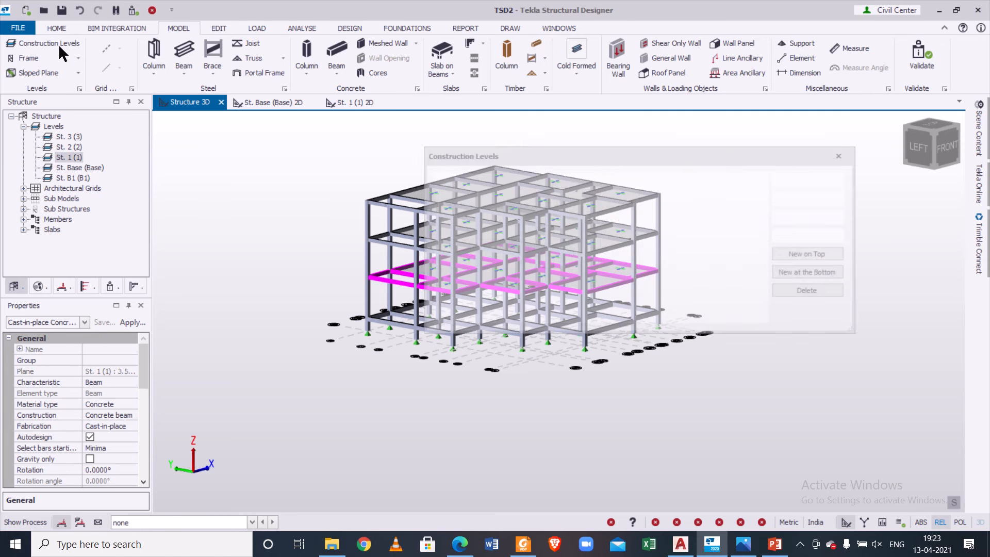
pyautogui.click(684, 204)
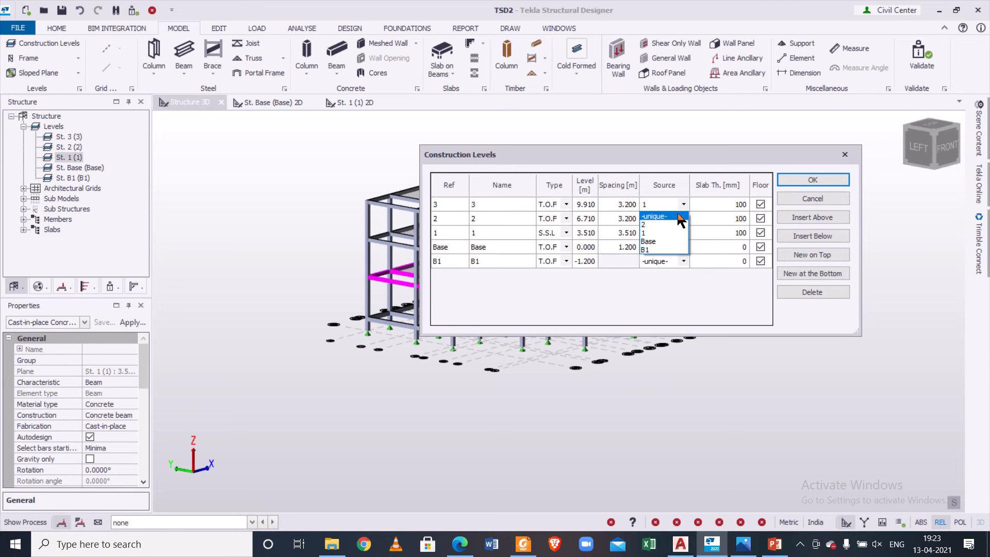
pyautogui.click(805, 178)
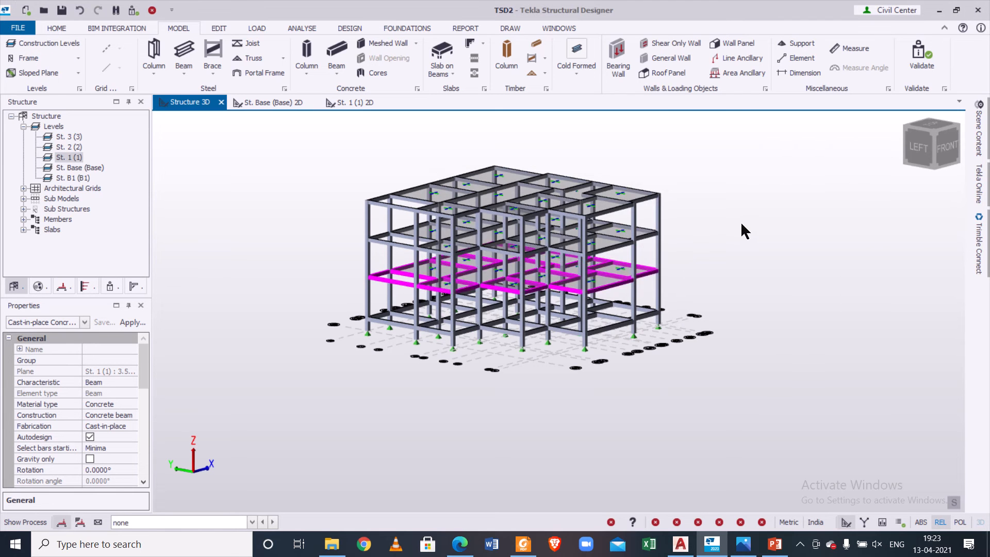
# Step: Inspect the multi-storey frame and slabs from several 3D angles and bring up the model status
pyautogui.scroll(3, 753, 322)
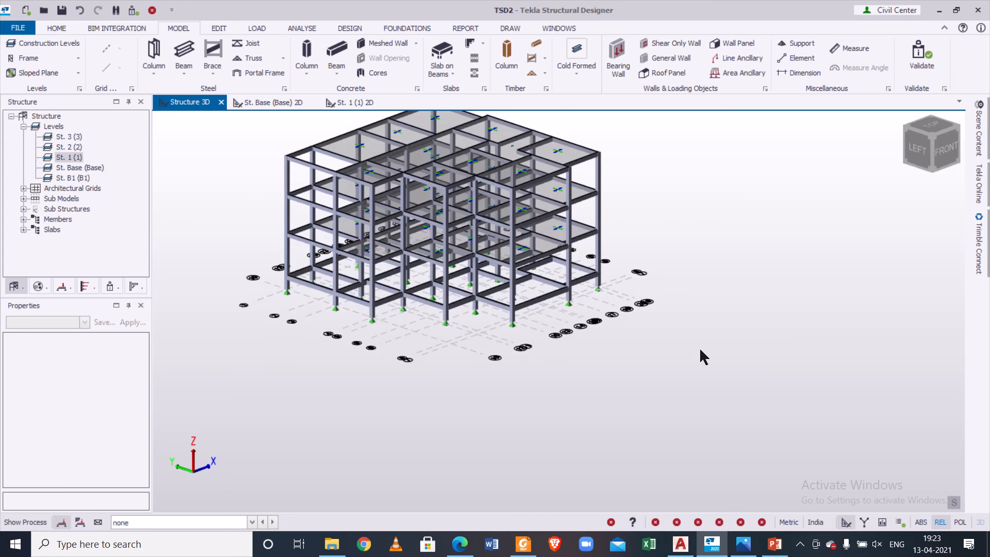
pyautogui.moveTo(699, 348); pyautogui.dragTo(710, 320, button='right')
pyautogui.scroll(-2, 709, 320)
pyautogui.moveTo(681, 258); pyautogui.dragTo(723, 336, button='middle')
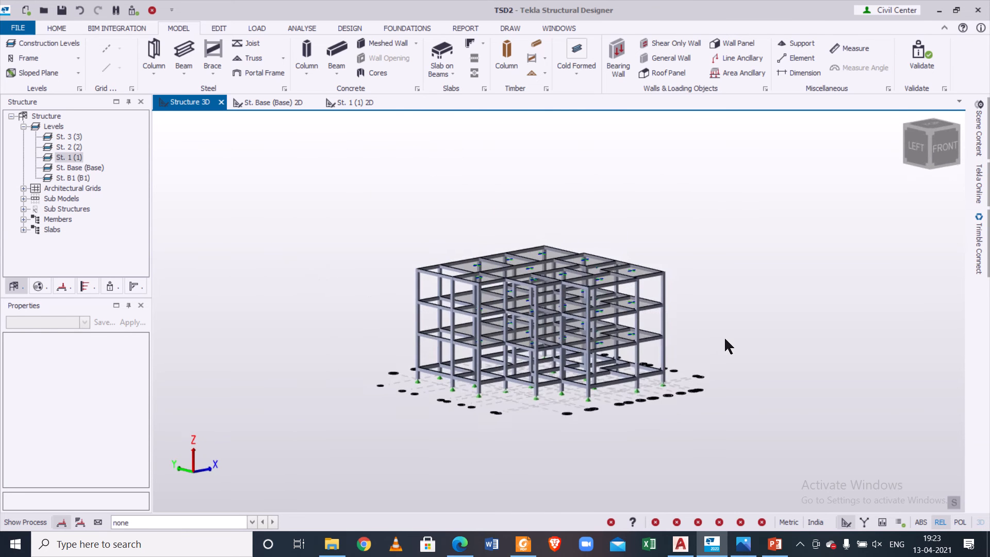
pyautogui.moveTo(724, 336); pyautogui.dragTo(663, 360, button='right')
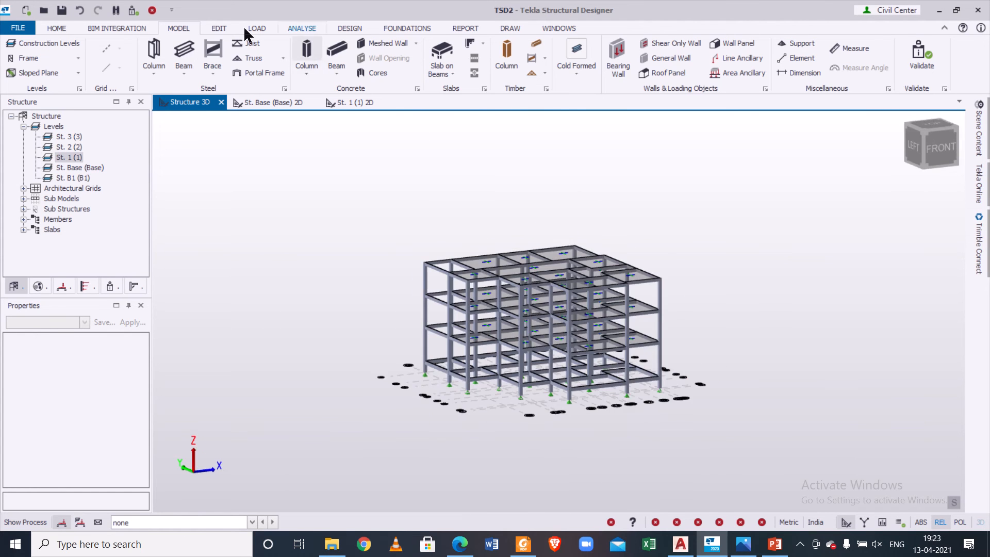
pyautogui.click(131, 11)
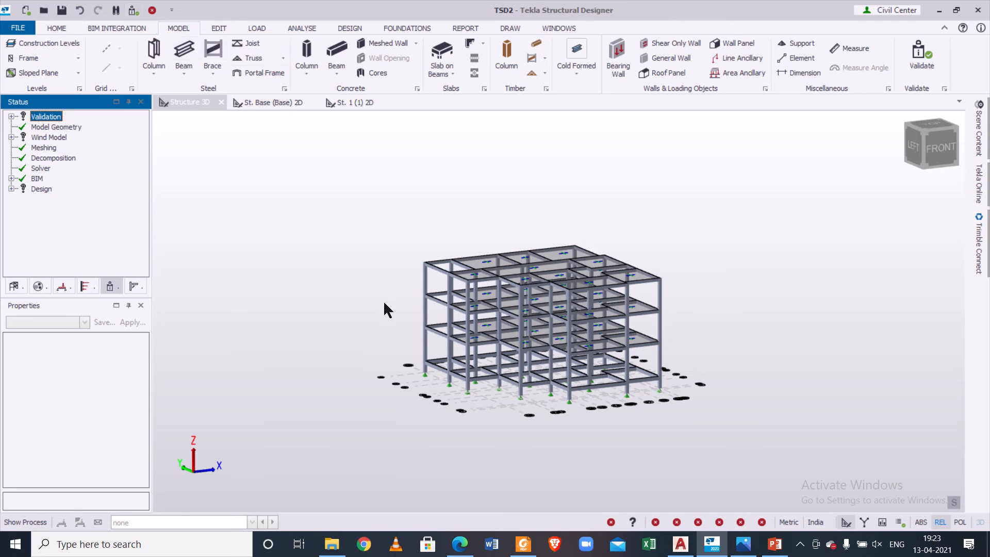
pyautogui.moveTo(382, 300); pyautogui.dragTo(384, 355, button='right')
# Step: Open the base level's 2D plan and make 2 Dead the active loadcase
pyautogui.click(252, 105)
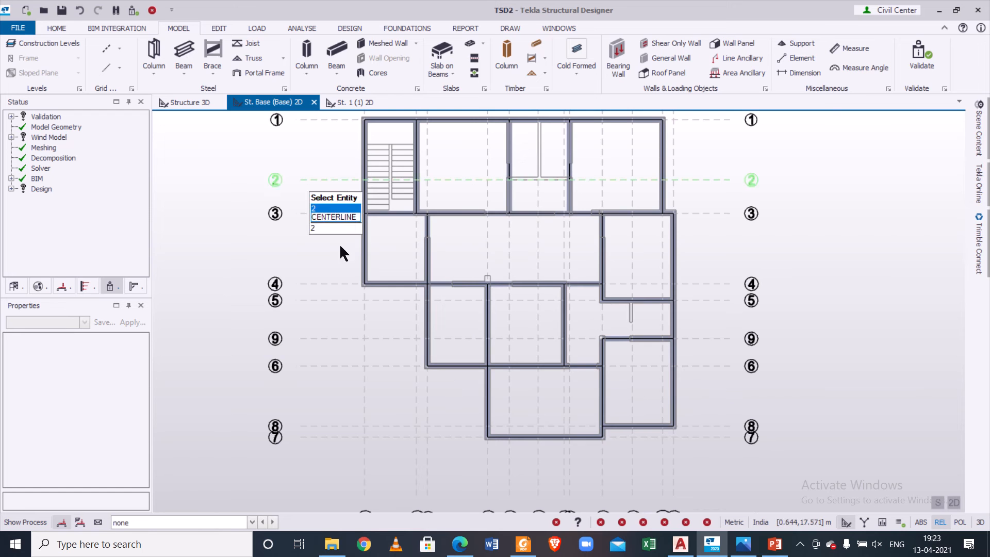
pyautogui.moveTo(309, 227); pyautogui.dragTo(317, 309, button='middle')
pyautogui.scroll(-1, 346, 117)
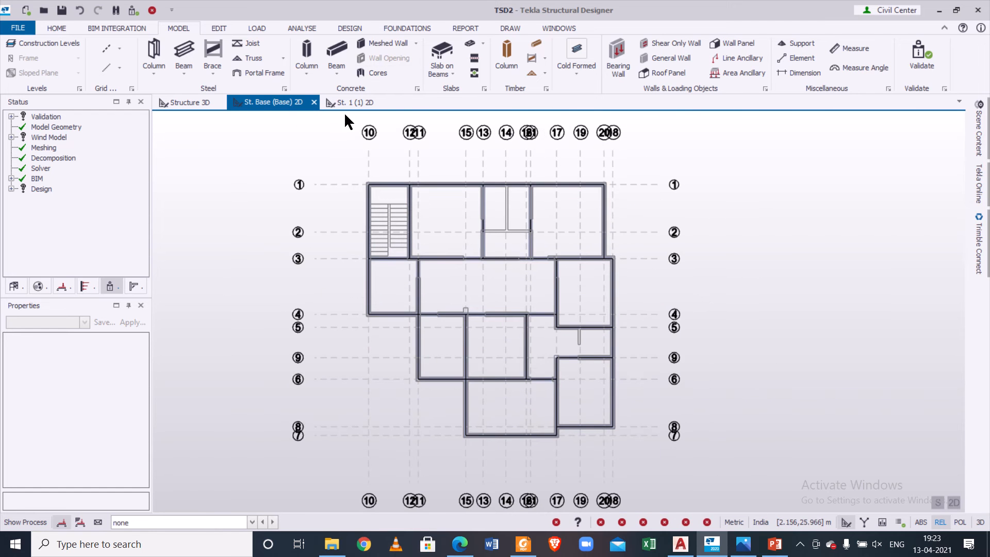
pyautogui.click(223, 519)
pyautogui.click(226, 487)
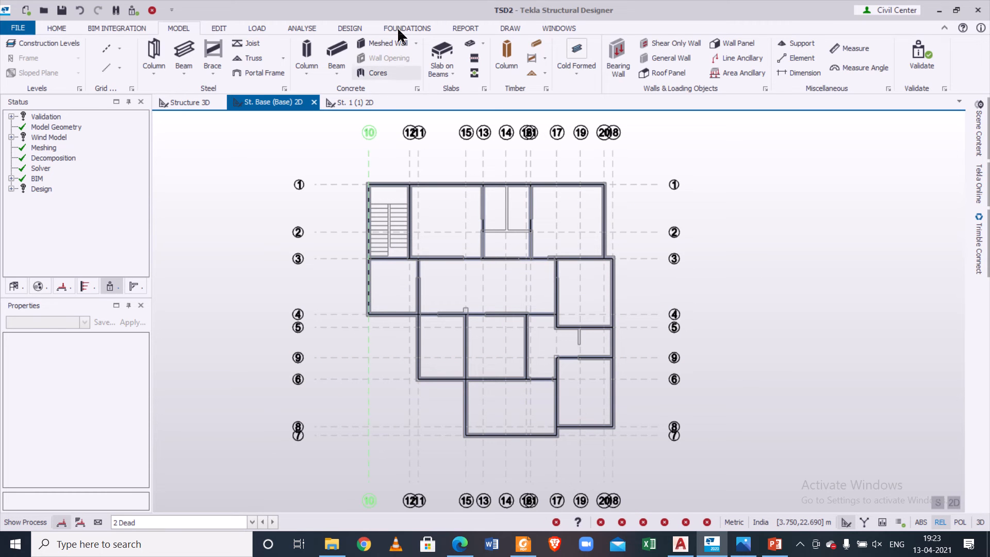
# Step: Apply a 14 kN/m full UDL to the outer beams on grid 10 and grid 20 between grids 1 and 3, and along grid 1
pyautogui.click(257, 28)
pyautogui.click(617, 46)
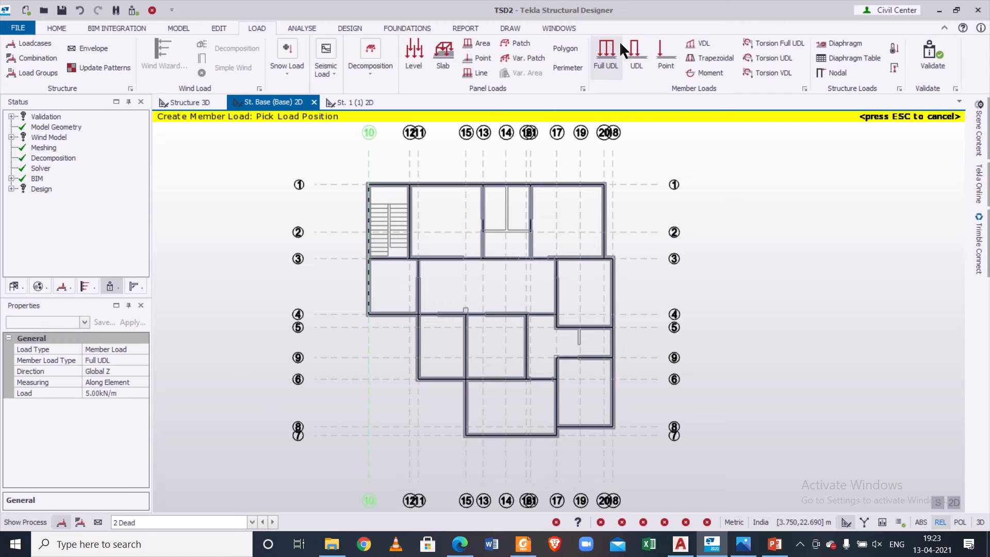
pyautogui.click(114, 394)
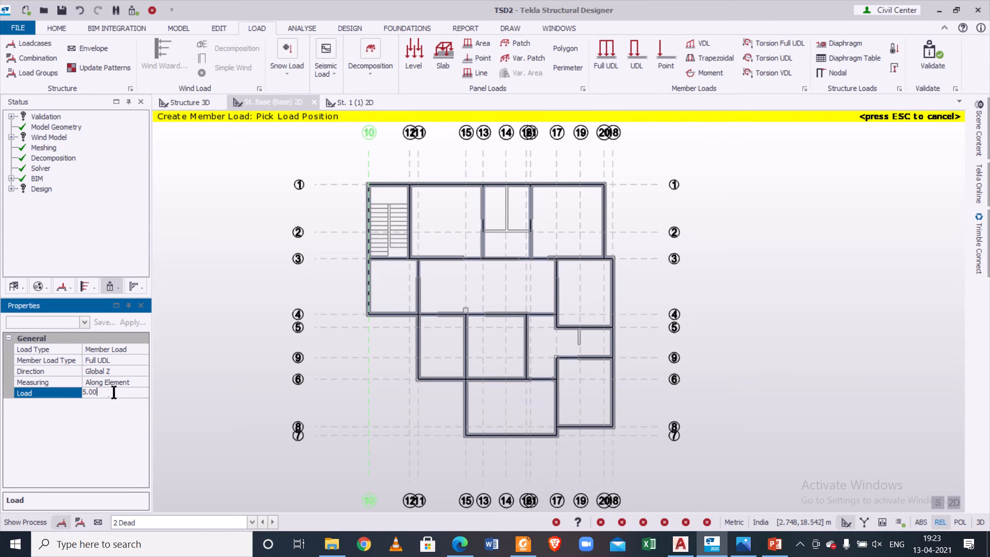
pyautogui.write('14')
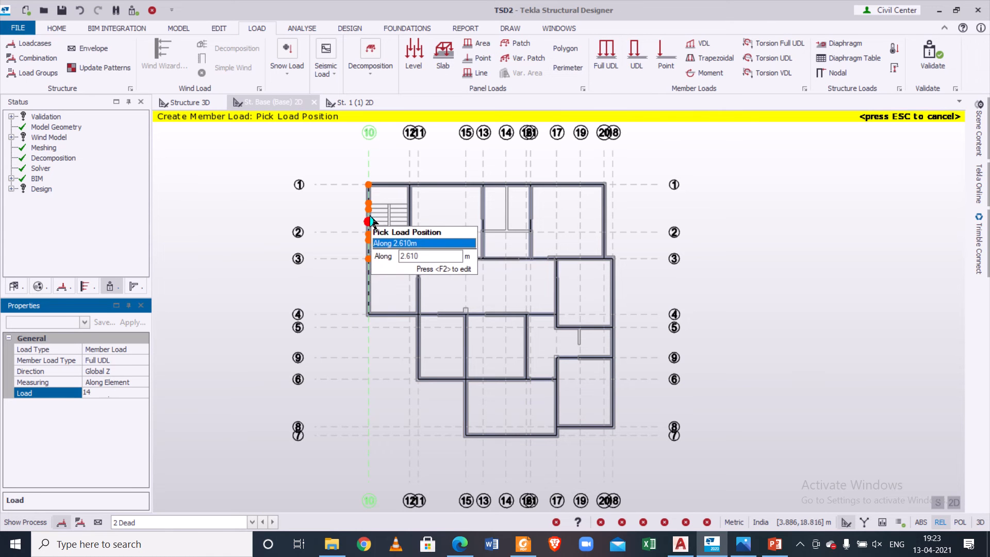
pyautogui.click(368, 217)
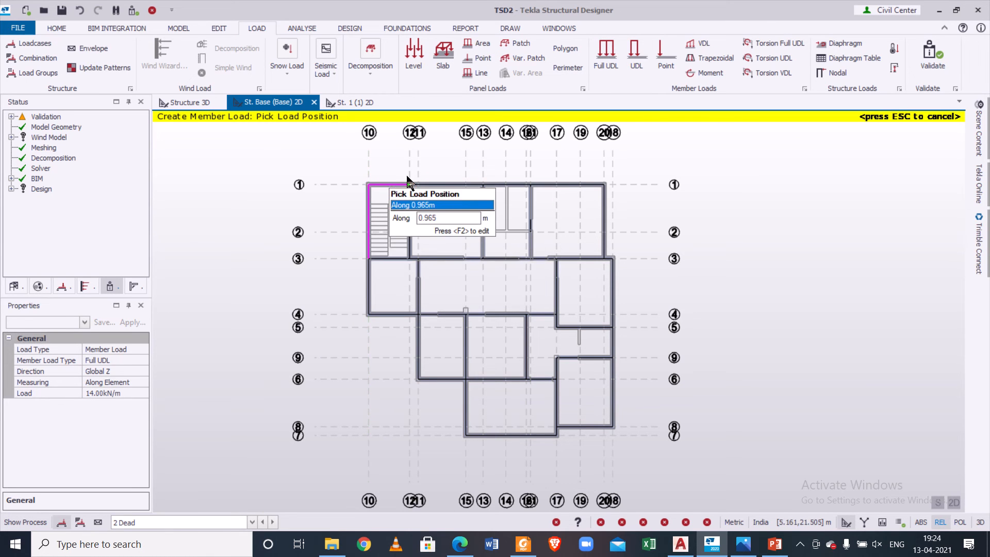
pyautogui.click(515, 184)
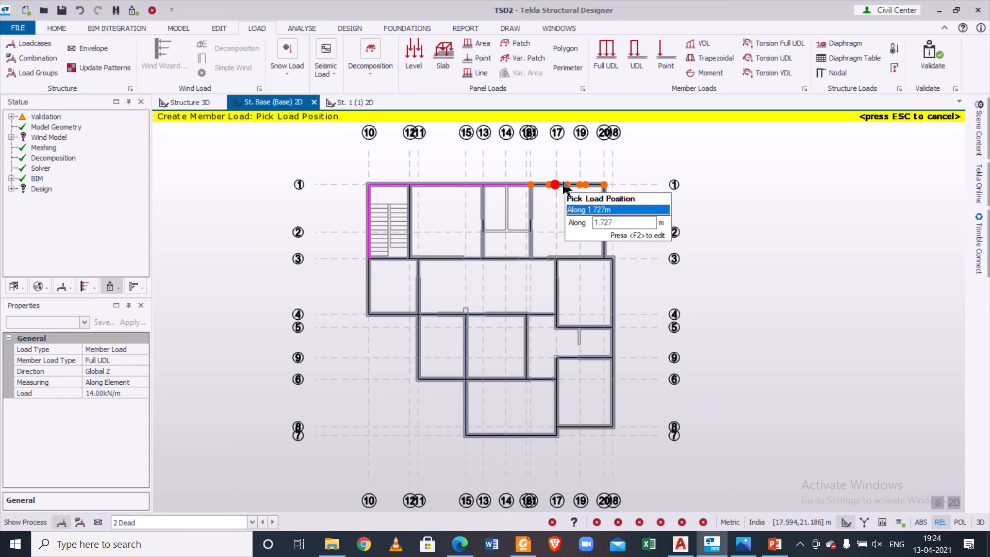
pyautogui.click(565, 184)
pyautogui.click(609, 238)
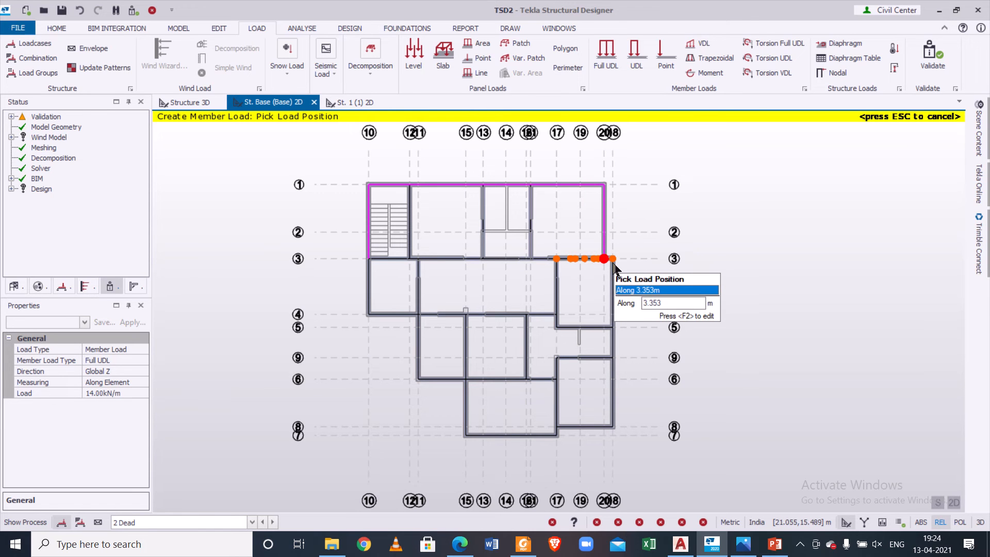
# Step: Apply the 14 kN/m full UDL to the outer beams along grids 18, 8 and 7, and on grid 15 between grids 6 and 7
pyautogui.scroll(2, 614, 266)
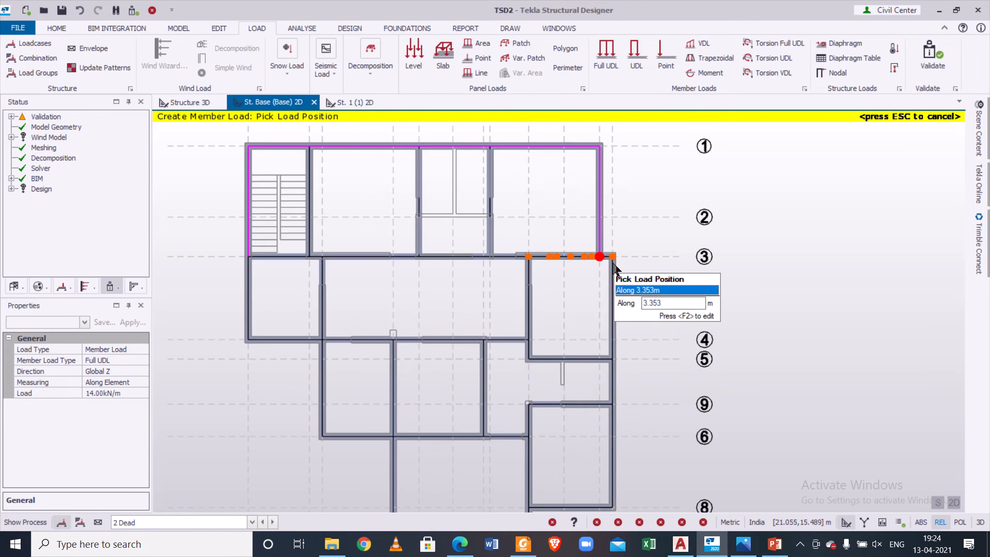
pyautogui.scroll(-2, 617, 298)
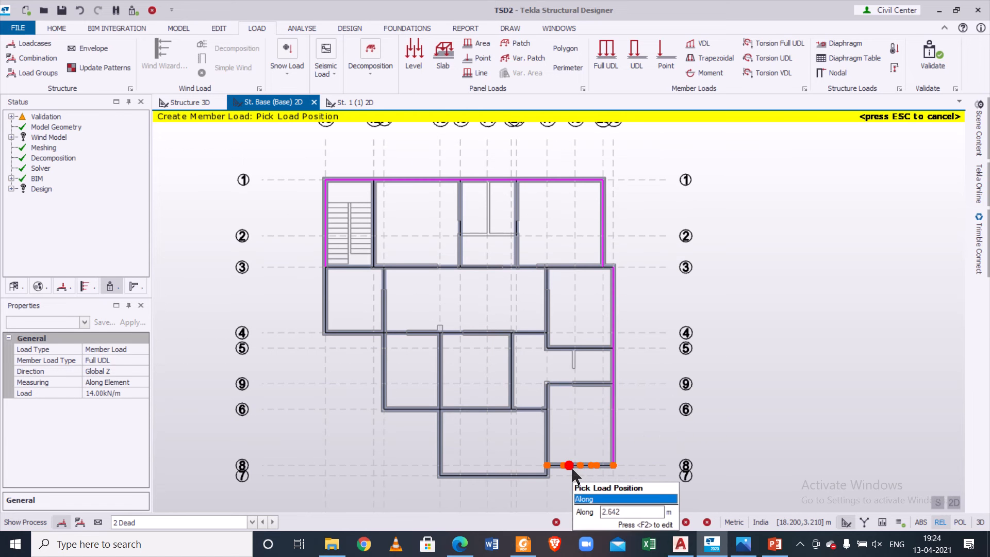
pyautogui.scroll(2, 548, 475)
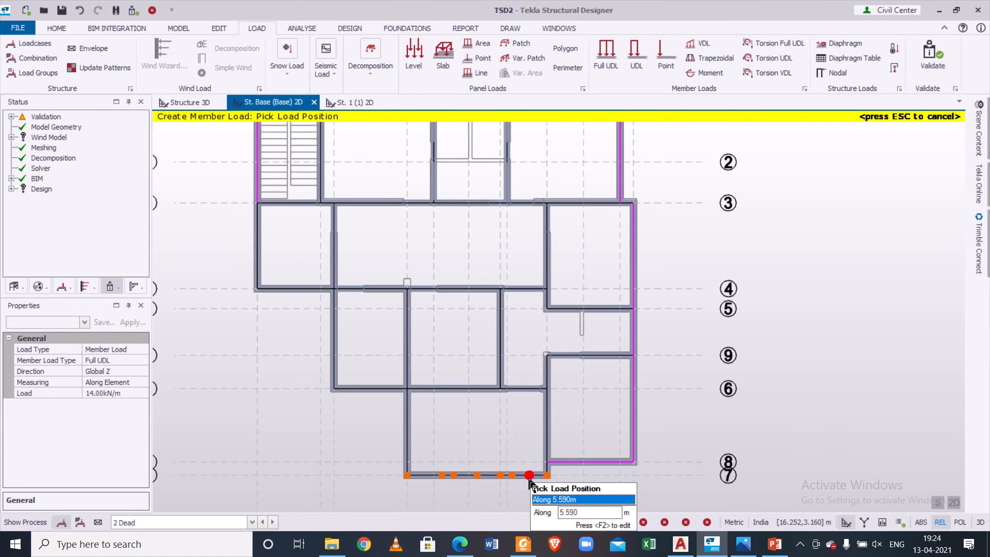
pyautogui.click(529, 477)
pyautogui.click(408, 452)
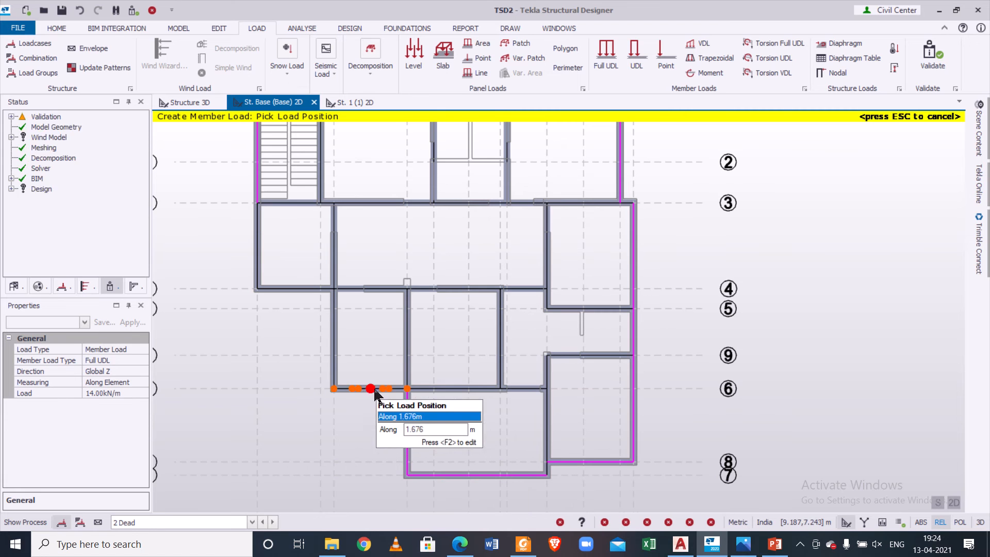
# Step: Load the remaining outer beams along grids 6, 11, 4 and 10 and the inner beams enclosing the staircase with the 14 kN/m full UDL
pyautogui.click(373, 390)
pyautogui.click(333, 338)
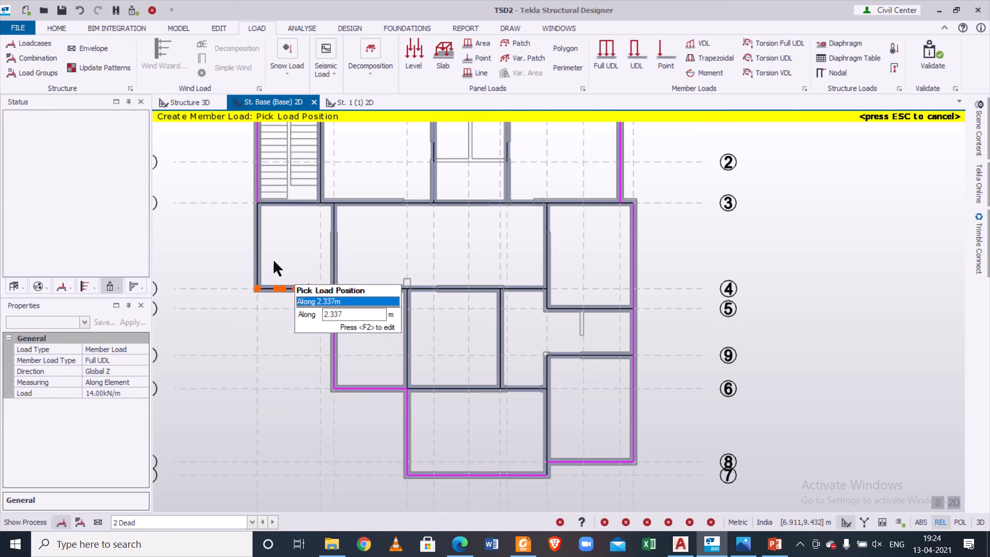
pyautogui.click(262, 248)
pyautogui.click(306, 203)
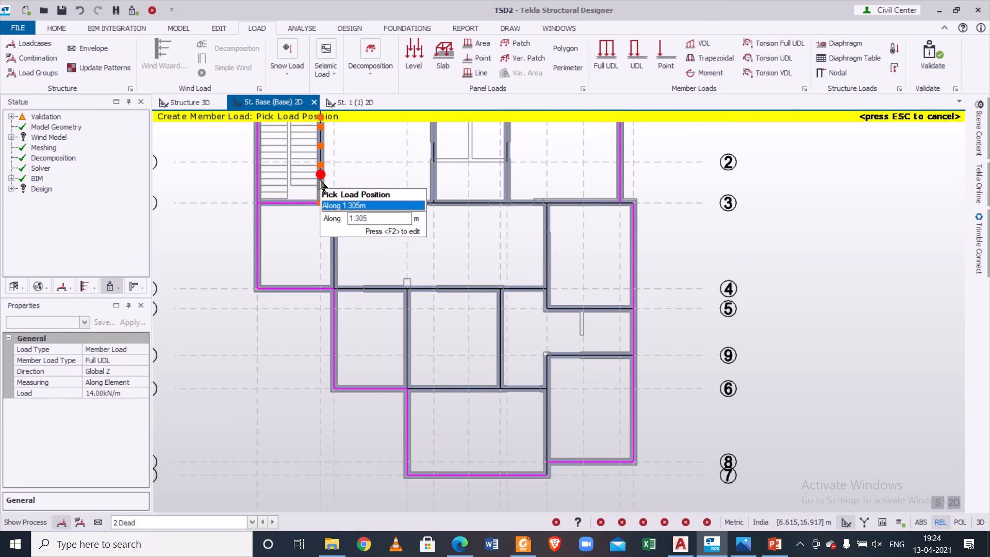
pyautogui.click(320, 176)
# Step: Review the loaded perimeter beams and compare the wall layout with the centerline plan PDF in Foxit Reader
pyautogui.moveTo(380, 166); pyautogui.dragTo(393, 258, button='middle')
pyautogui.scroll(-1, 468, 287)
pyautogui.moveTo(478, 367); pyautogui.dragTo(457, 280, button='middle')
pyautogui.scroll(1, 510, 421)
pyautogui.scroll(-1, 510, 419)
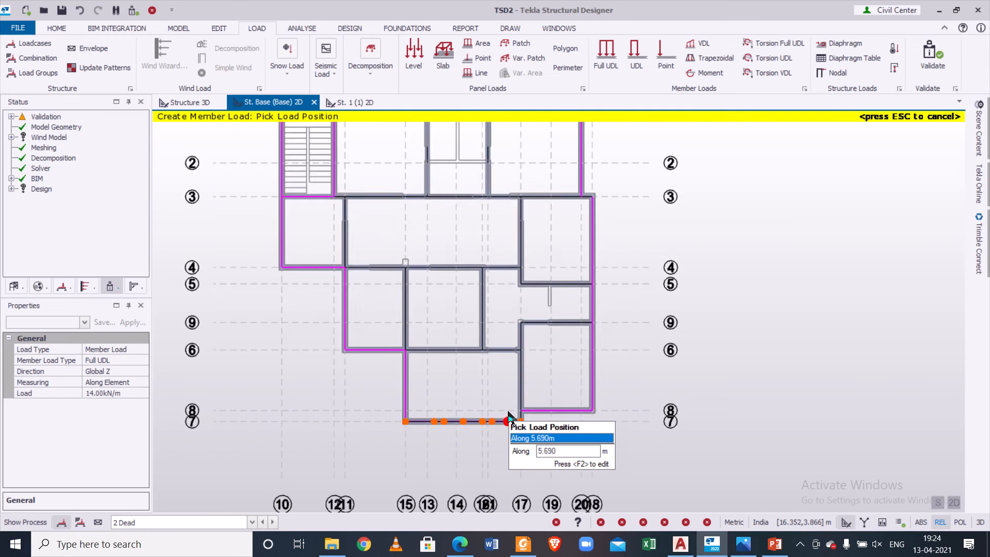
pyautogui.scroll(1, 508, 415)
pyautogui.scroll(-1, 508, 411)
pyautogui.scroll(1, 508, 411)
pyautogui.click(508, 411)
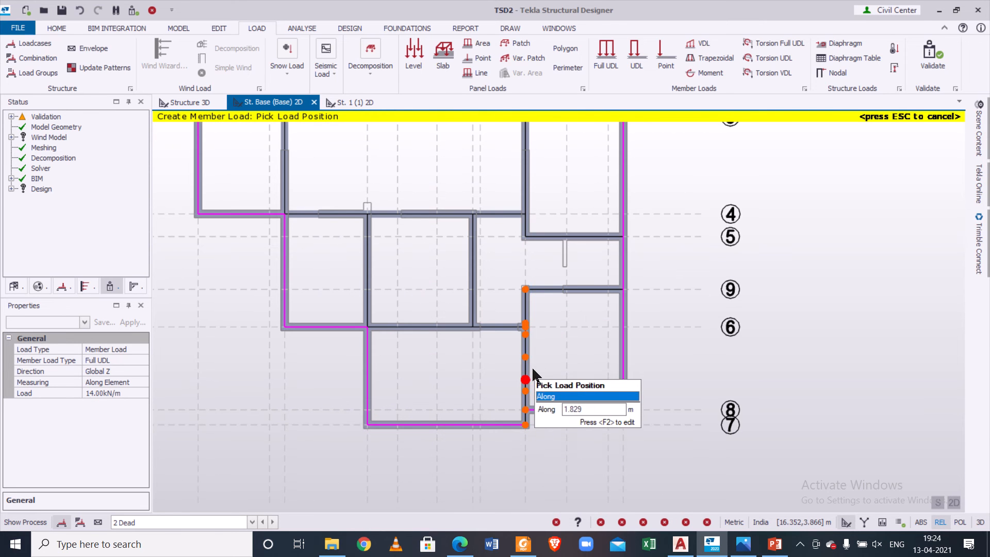
pyautogui.click(620, 457)
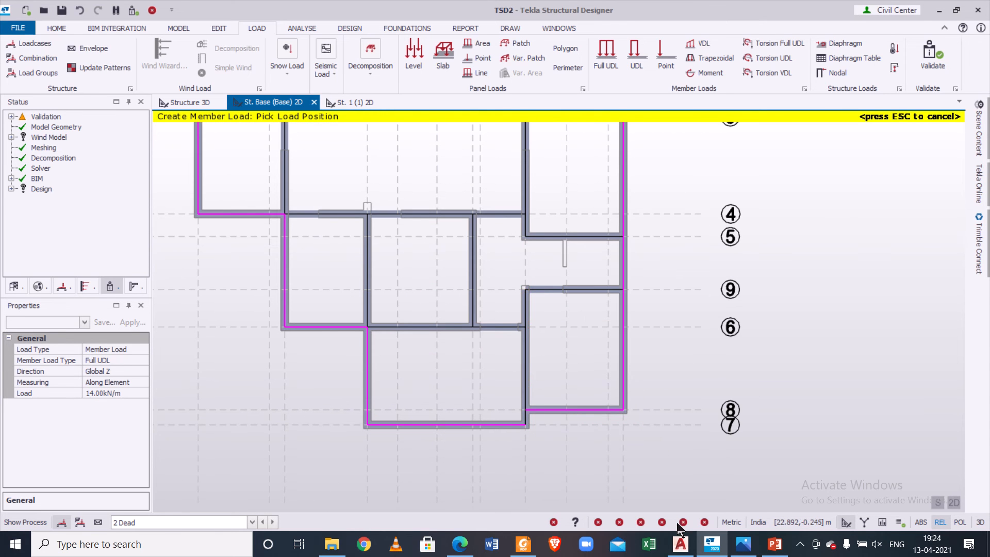
pyautogui.click(531, 549)
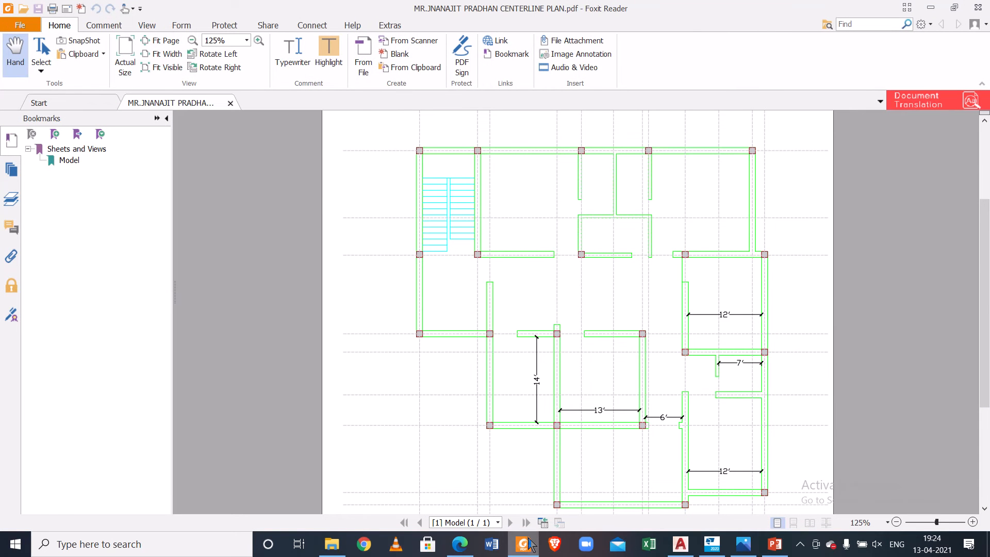
pyautogui.click(529, 538)
pyautogui.scroll(-1, 473, 338)
pyautogui.moveTo(386, 246); pyautogui.dragTo(409, 379, button='middle')
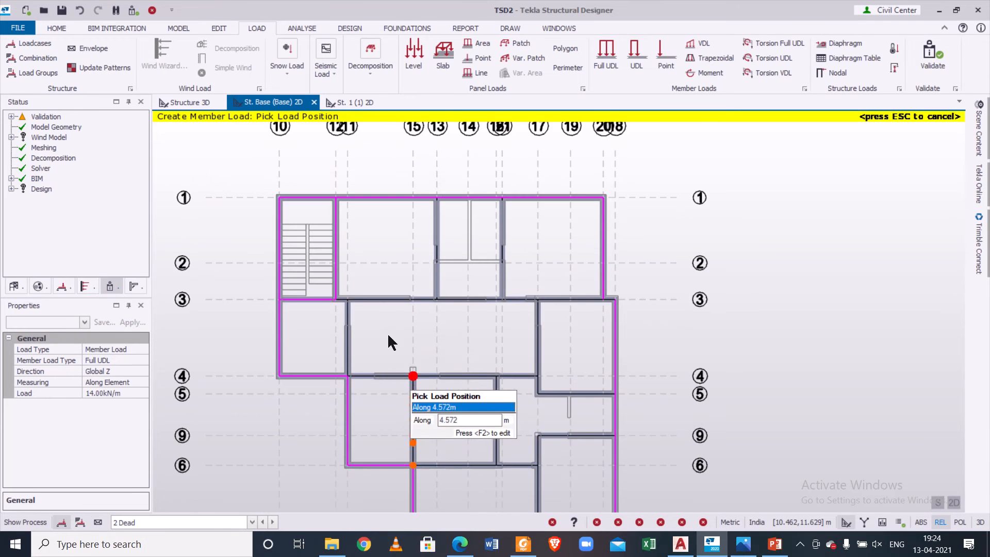
pyautogui.click(386, 300)
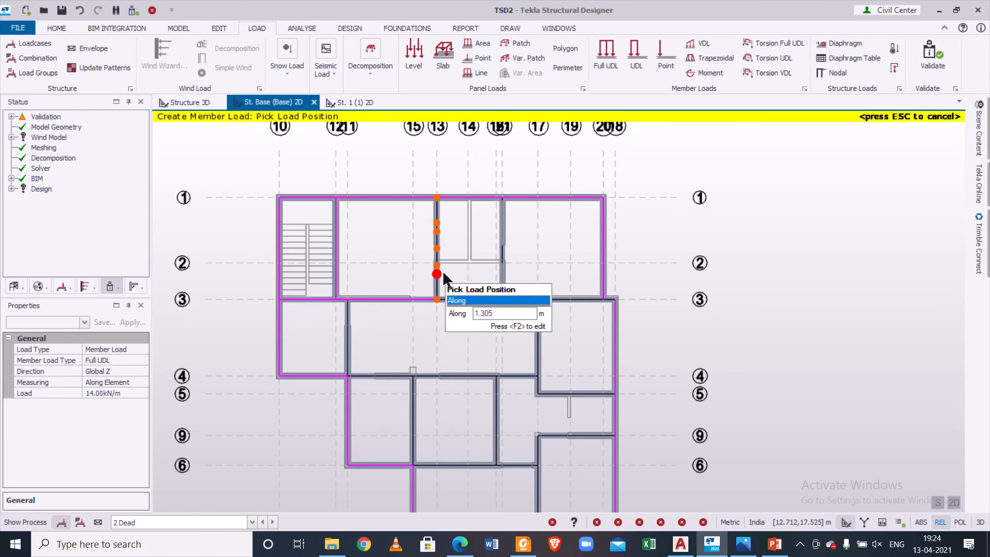
pyautogui.click(440, 262)
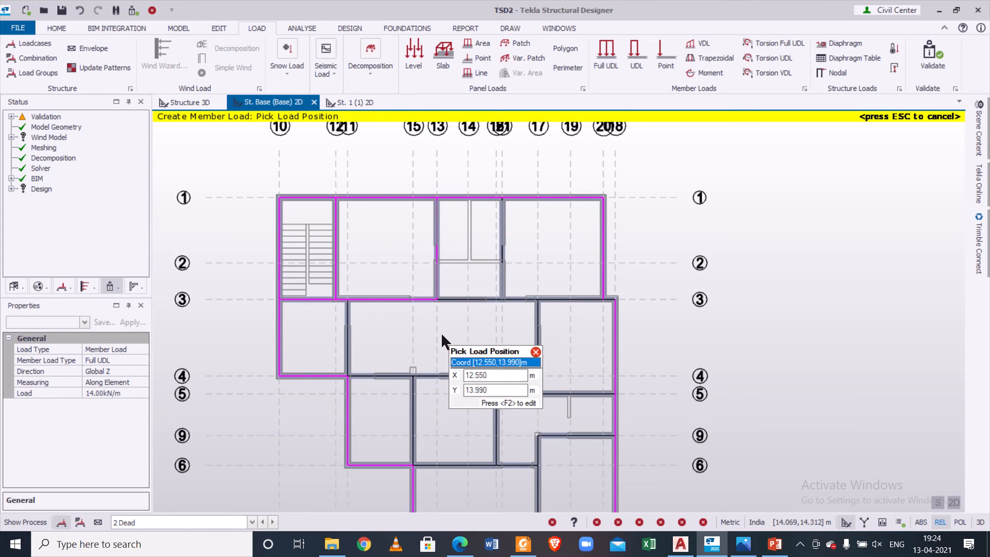
pyautogui.hotkey('ctrl', 'z')
pyautogui.hotkey('ctrl', 'z')
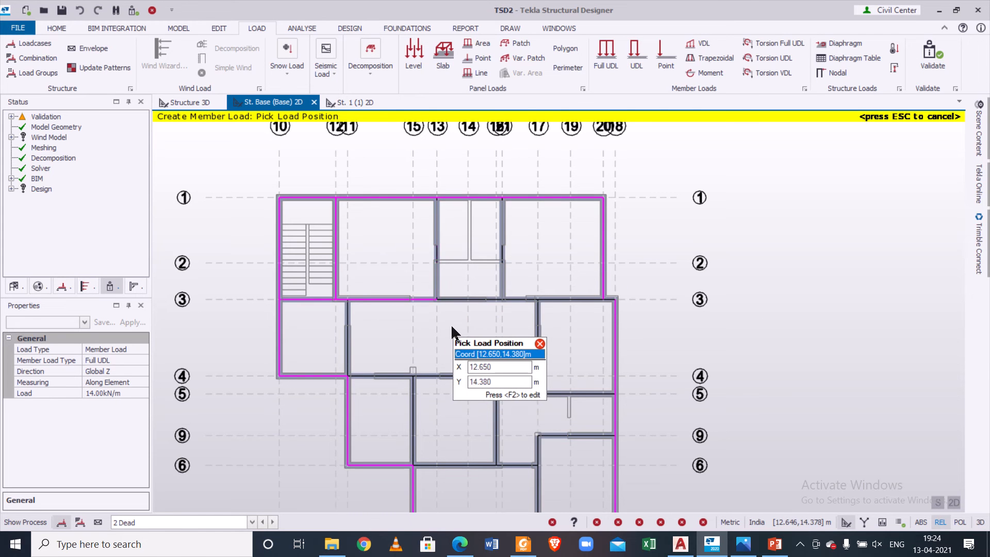
# Step: Recheck the walls in the centerline plan PDF and set the full UDL member load to 7 kN/m
pyautogui.click(523, 544)
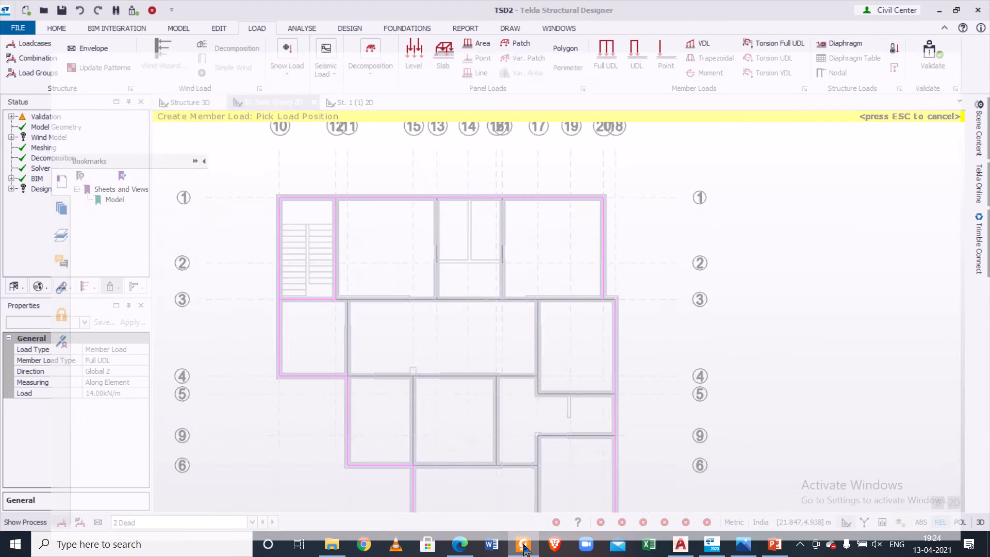
pyautogui.moveTo(521, 554)
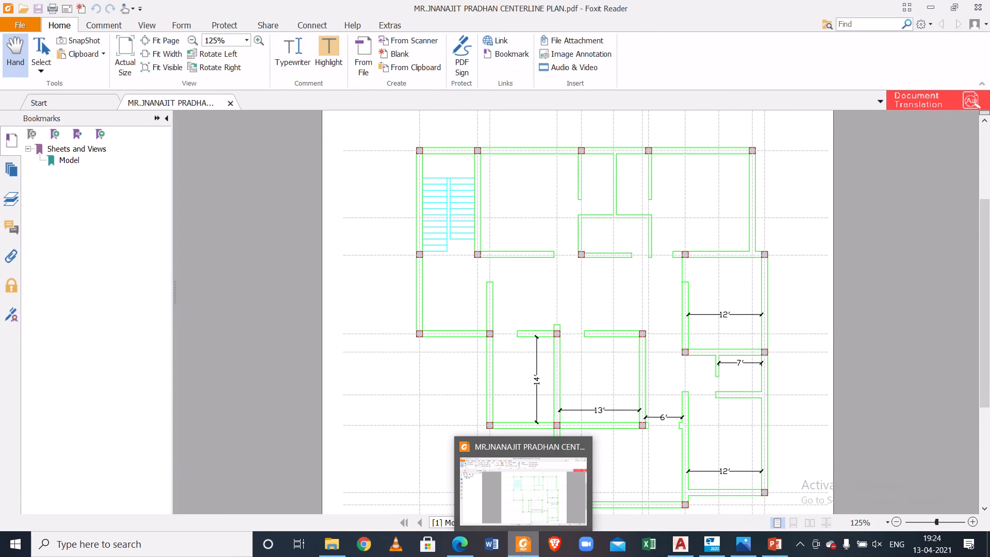
pyautogui.click(524, 551)
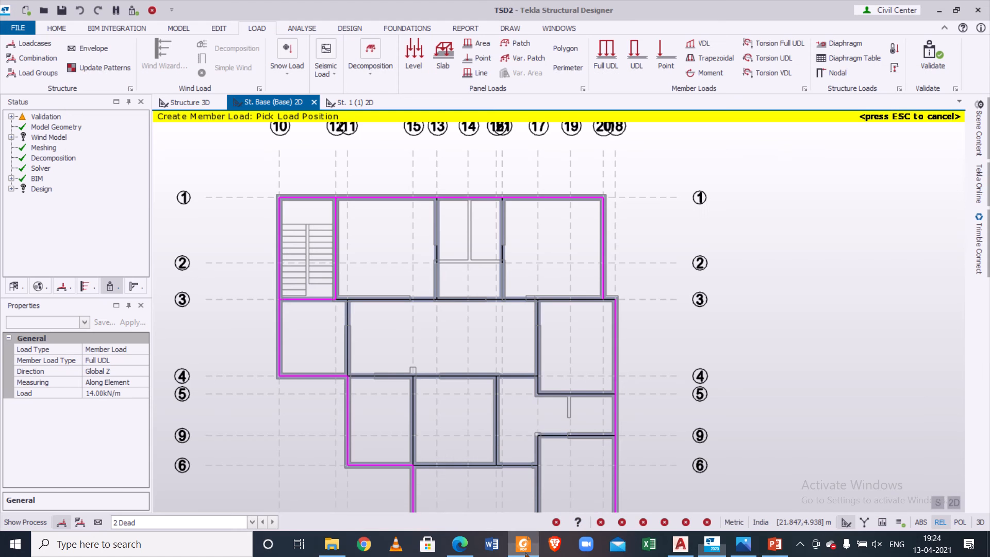
pyautogui.click(122, 394)
pyautogui.click(123, 393)
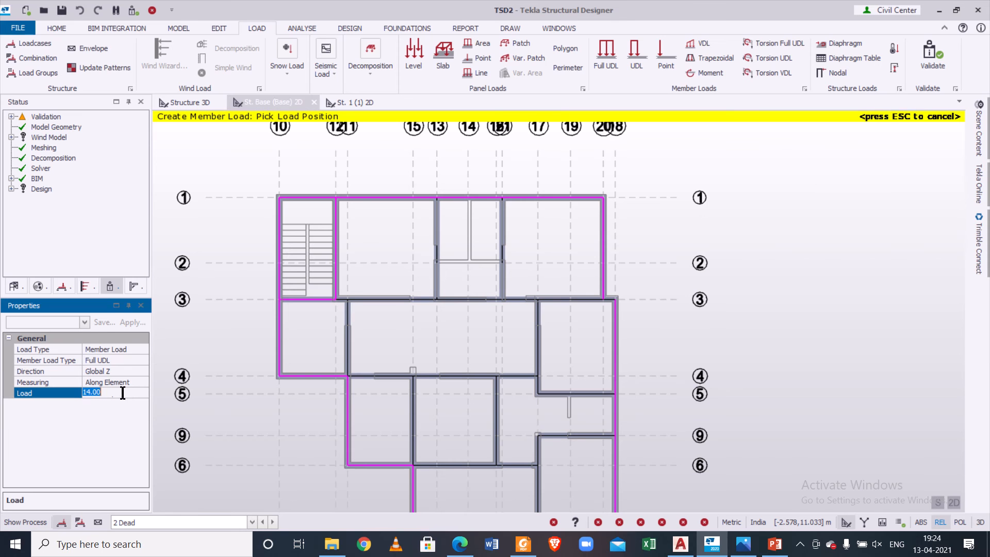
pyautogui.press('Return')
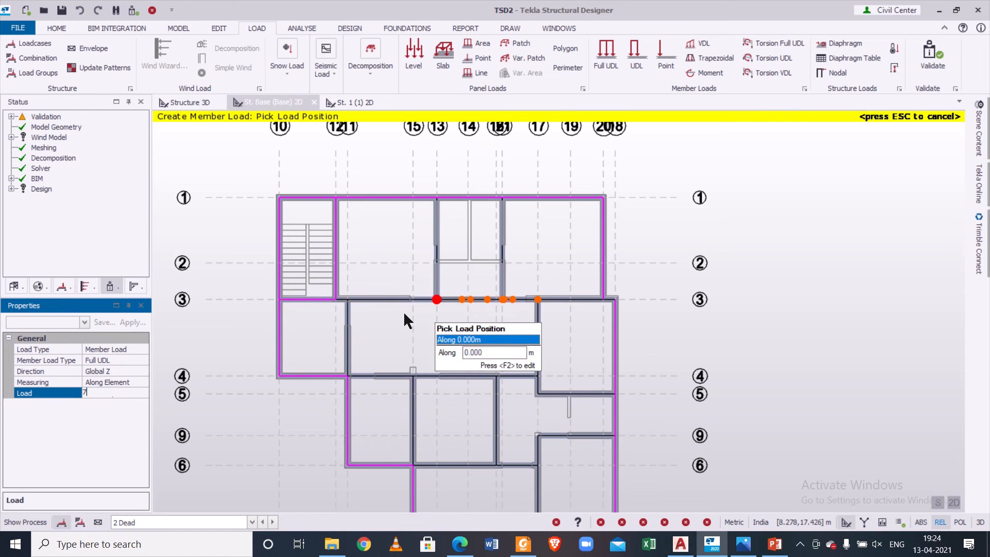
# Step: Apply the 7 kN/m full UDL to the interior beams along grid 3, two cross beams between grids 1 and 3, and grid 11 below them
pyautogui.click(450, 299)
pyautogui.click(463, 300)
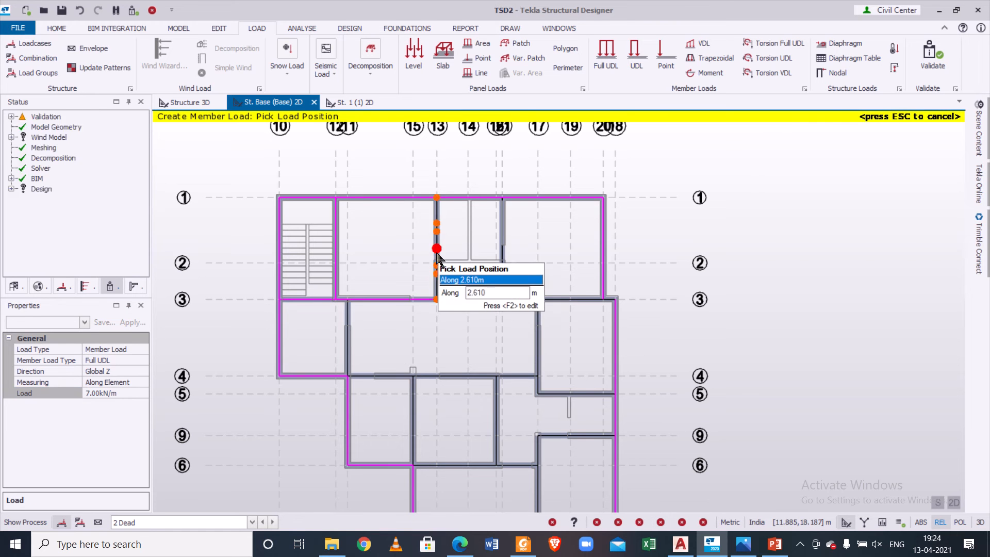
pyautogui.click(437, 253)
pyautogui.click(502, 242)
pyautogui.click(347, 334)
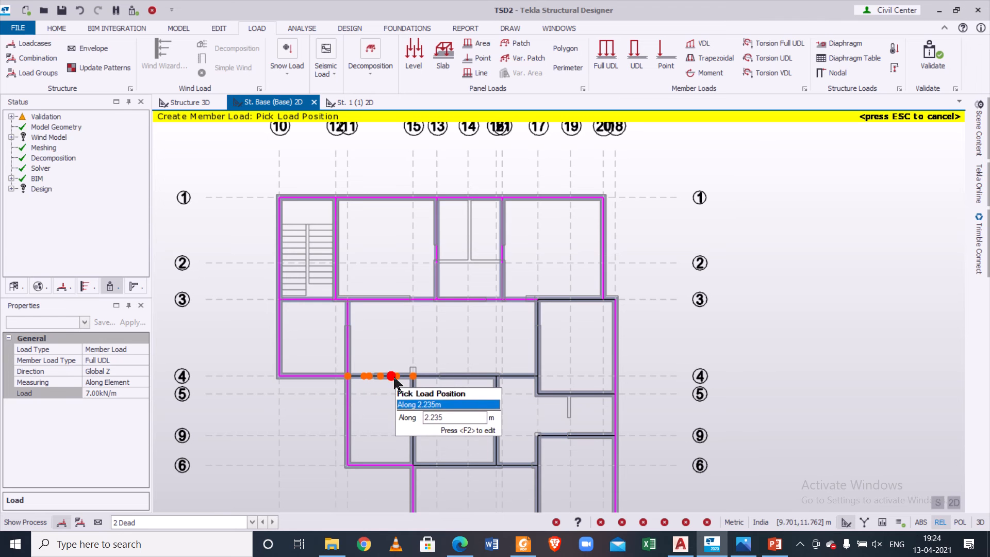
# Step: Apply the 7 kN/m full UDL to the grid 4 beams between grids 11 and 17 and the beams around the room bounded by grids 17, 3 and 5
pyautogui.click(394, 376)
pyautogui.click(448, 376)
pyautogui.click(514, 377)
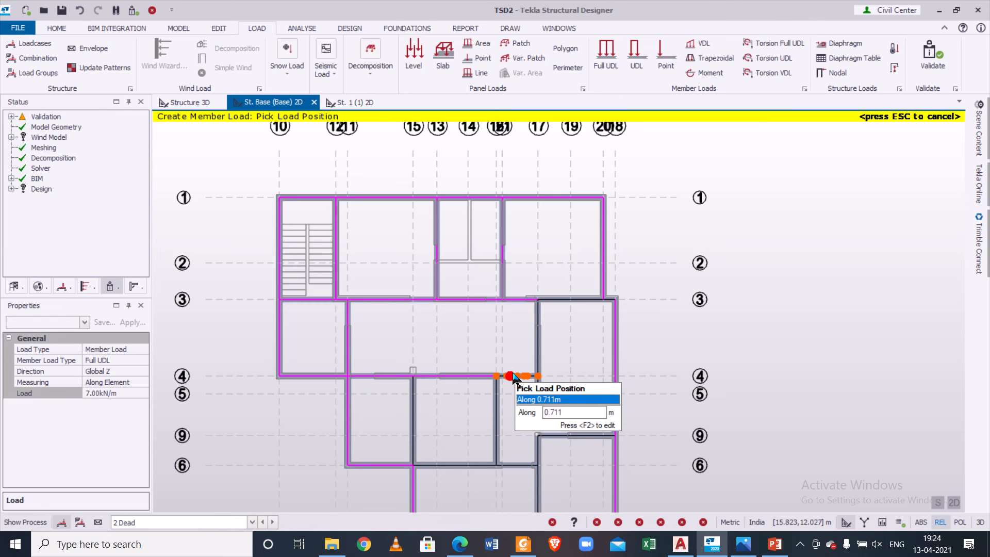
pyautogui.click(536, 356)
pyautogui.click(610, 300)
pyautogui.click(558, 395)
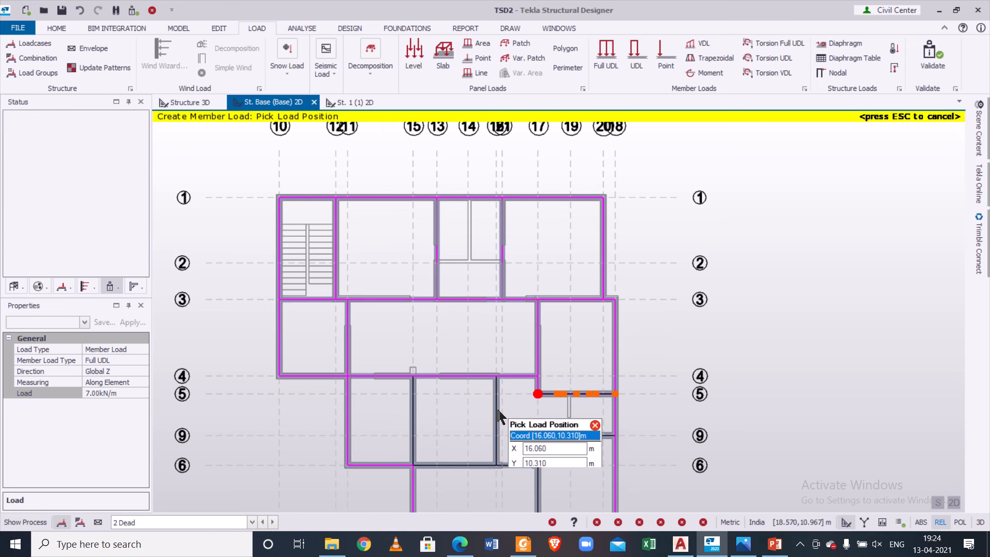
# Step: Apply the 7 kN/m full UDL to the remaining interior beams between grids 4 and 6, along grids 6 and 9, and on grid 17 down to grid 7
pyautogui.click(497, 418)
pyautogui.click(410, 428)
pyautogui.click(453, 463)
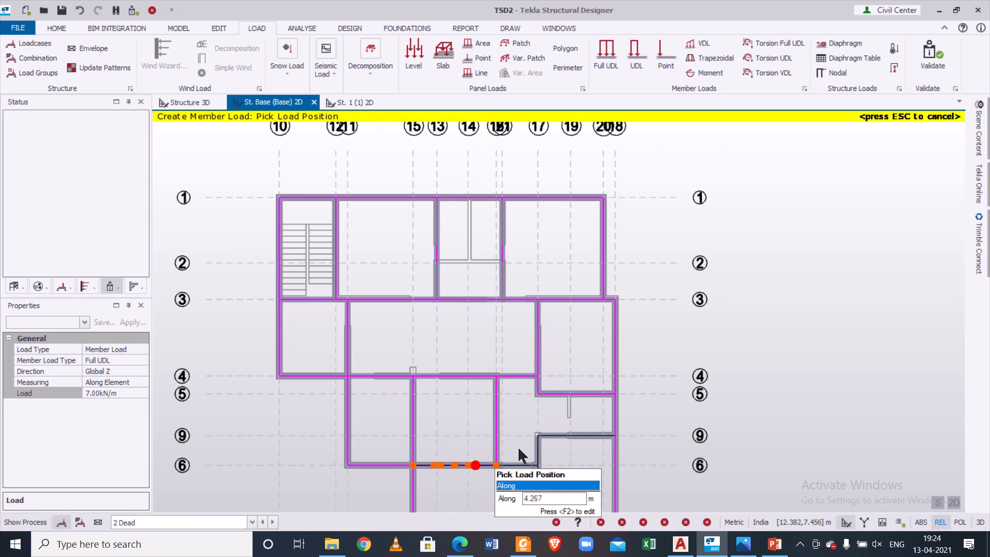
pyautogui.click(542, 440)
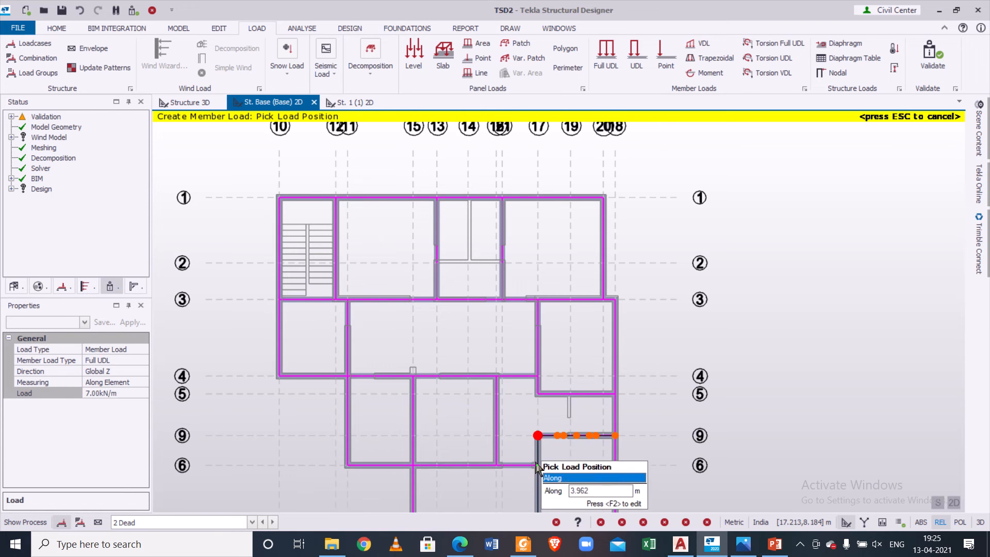
pyautogui.click(530, 464)
pyautogui.moveTo(532, 376); pyautogui.dragTo(445, 135, button='middle')
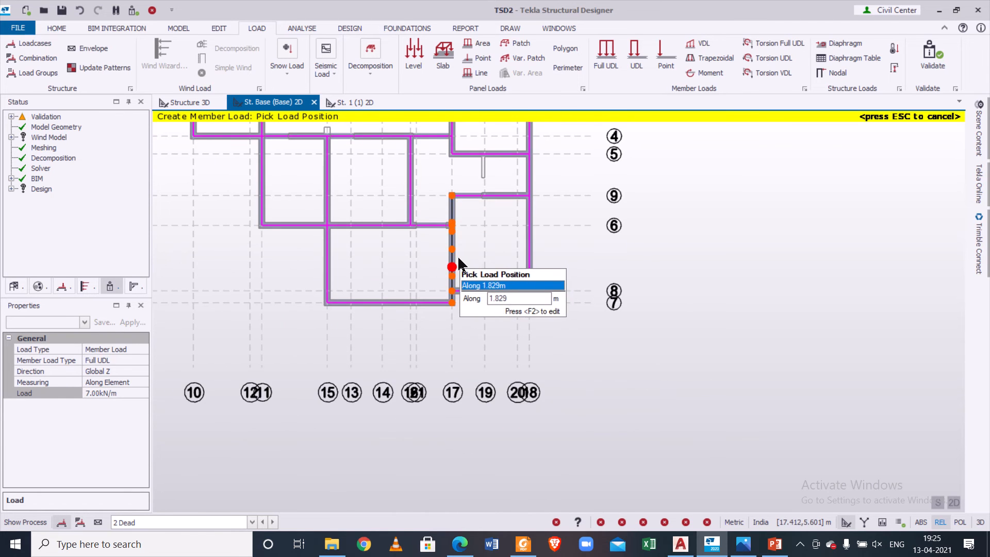
pyautogui.click(457, 257)
# Step: Review the applied wall loads on the base plan and in the 3D structure view under the Dead loadcase
pyautogui.scroll(-2, 611, 293)
pyautogui.moveTo(595, 230); pyautogui.dragTo(612, 314, button='middle')
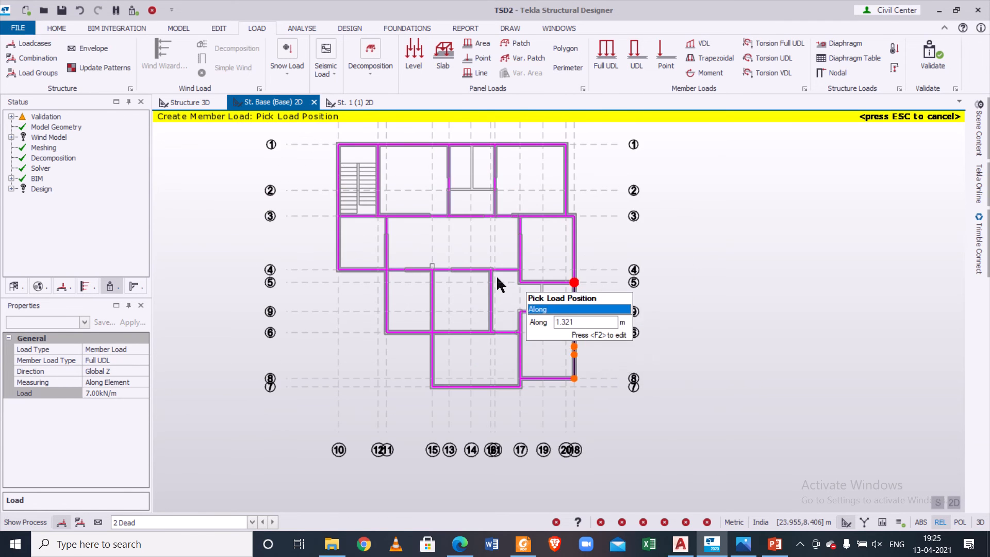
pyautogui.click(341, 267)
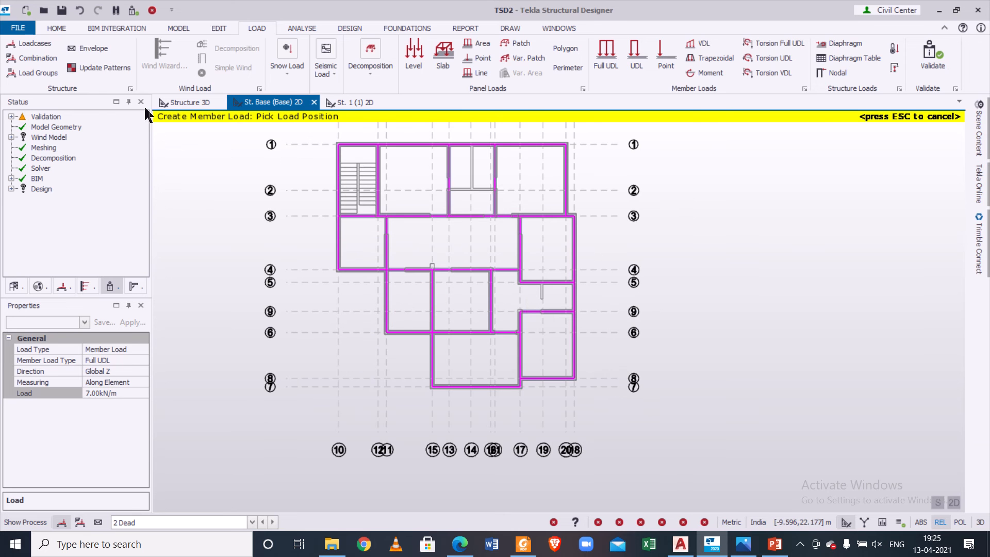
pyautogui.click(190, 102)
pyautogui.click(204, 522)
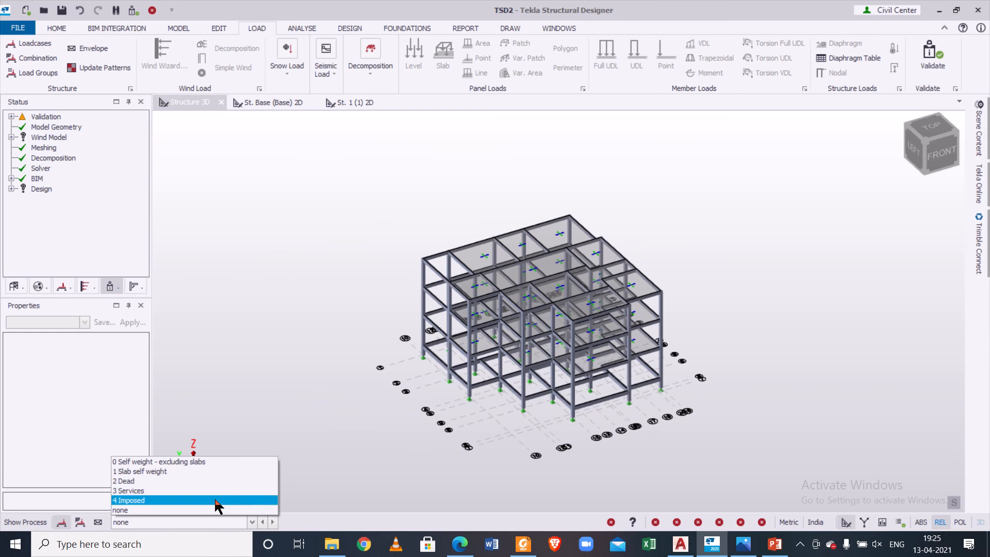
pyautogui.click(221, 481)
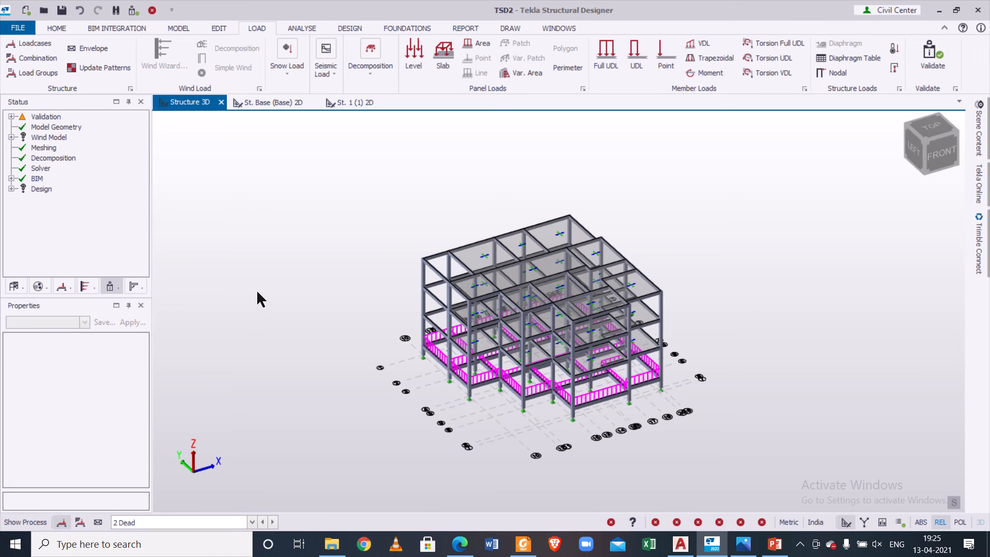
# Step: Set up an 11 kN/m full UDL member load in the Dead loadcase on the St. 1 (1) plan
pyautogui.click(15, 286)
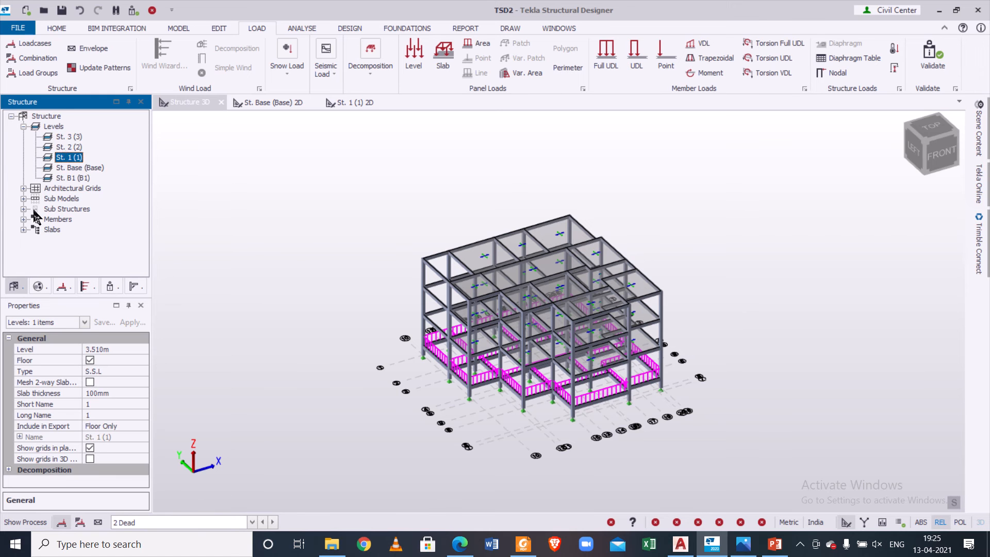
pyautogui.doubleClick(67, 160)
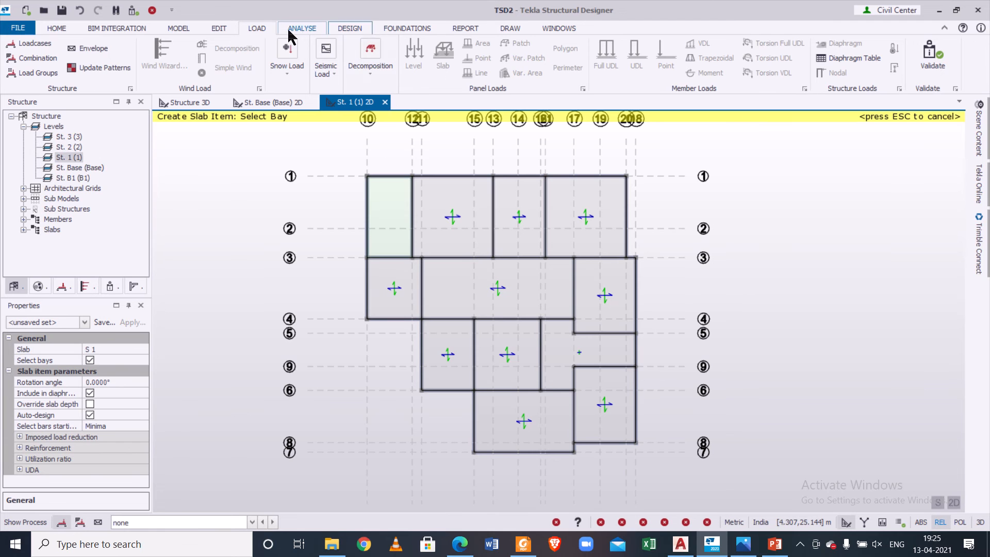
pyautogui.press('Escape')
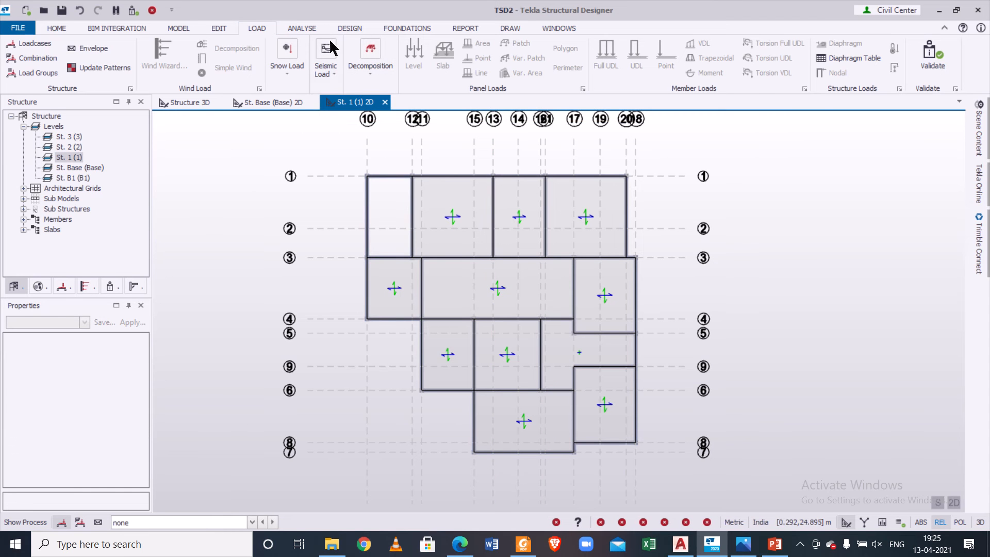
pyautogui.click(200, 522)
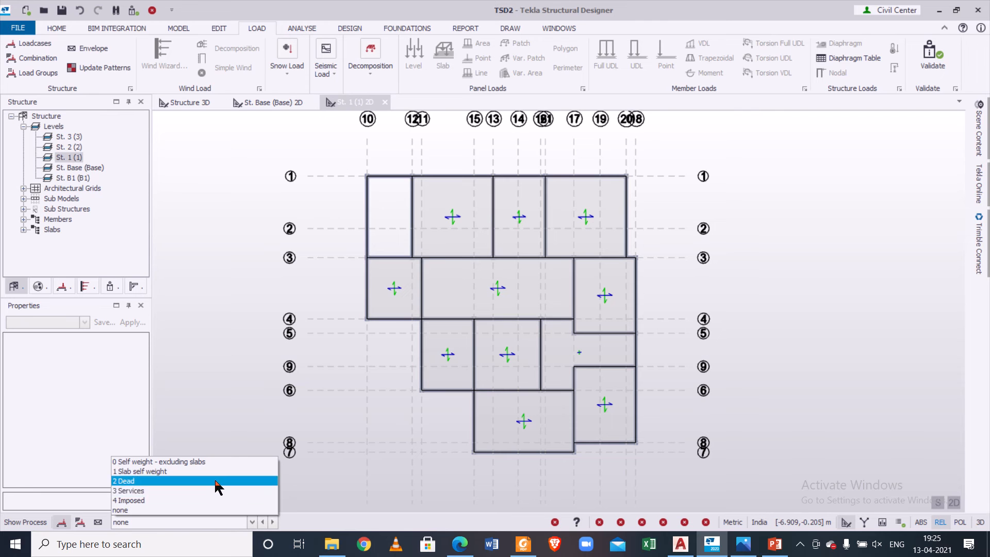
pyautogui.click(212, 480)
pyautogui.click(598, 60)
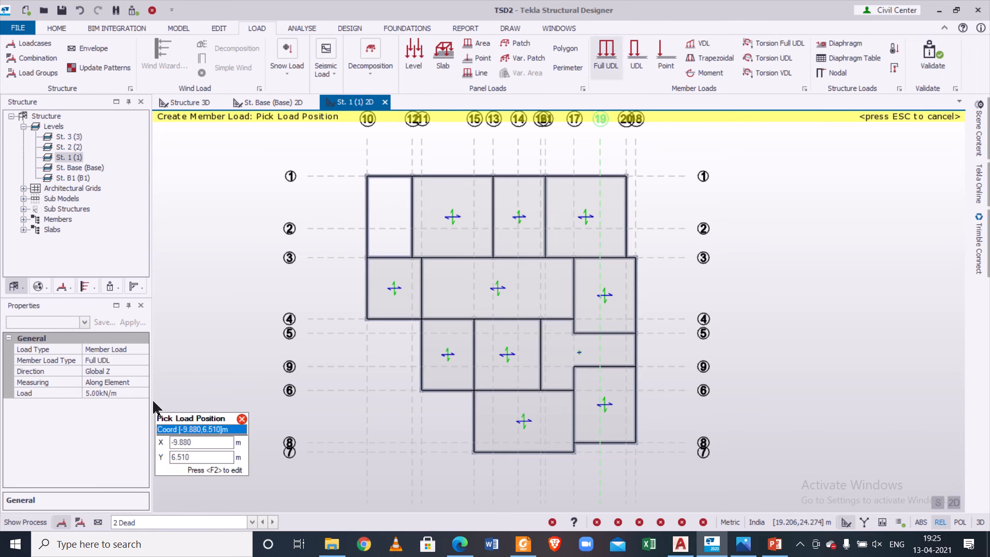
pyautogui.click(136, 391)
pyautogui.write('11')
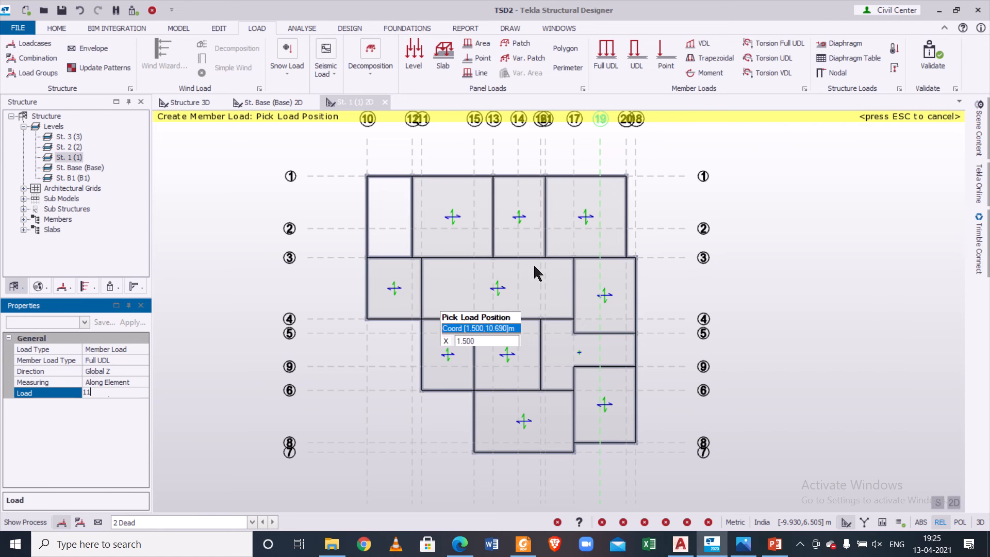
# Step: Apply the 11 kN/m load around the open bay between grids 10 and 12 and along the stepped outer edge to grids 6 and 15
pyautogui.click(373, 216)
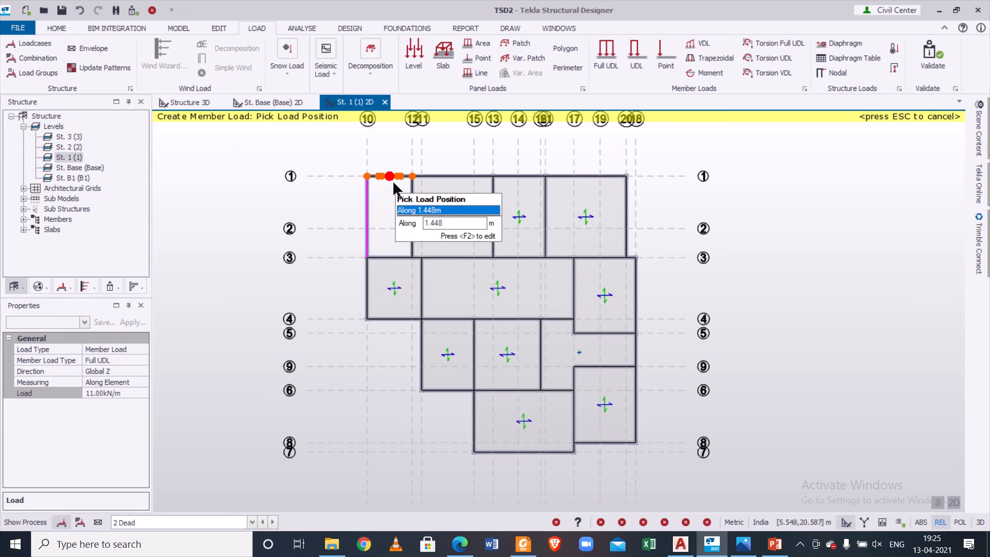
pyautogui.click(392, 181)
pyautogui.click(419, 219)
pyautogui.click(387, 259)
pyautogui.click(368, 293)
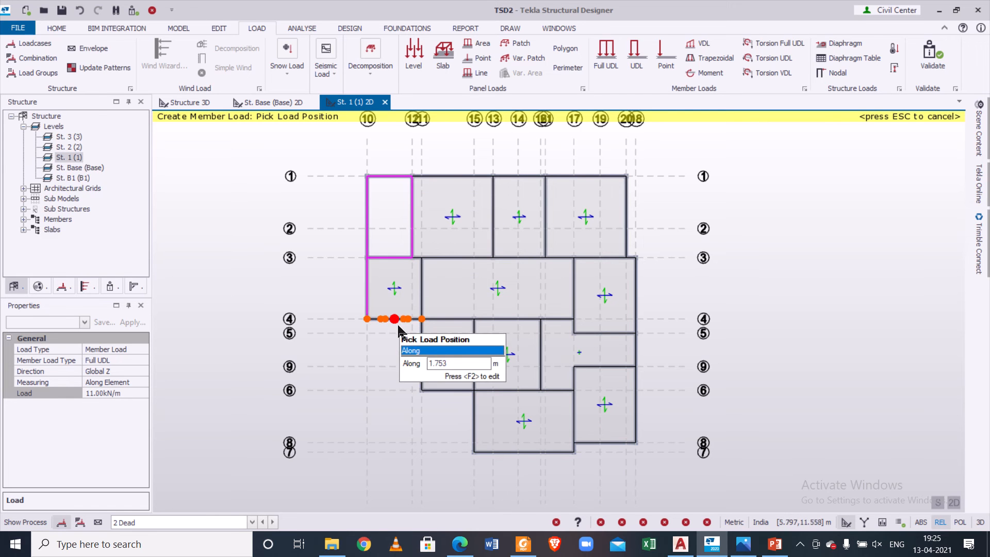
pyautogui.click(397, 320)
pyautogui.click(421, 355)
pyautogui.click(462, 390)
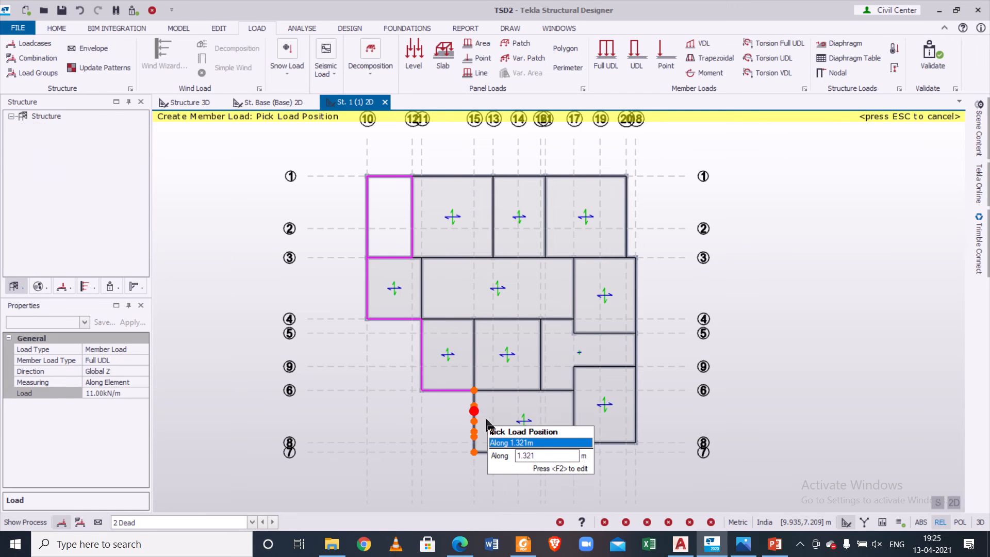
# Step: Apply the 11 kN/m load to the remaining perimeter beams along grids 15, 7, 8, 18, 20 and 1
pyautogui.click(473, 418)
pyautogui.click(510, 452)
pyautogui.click(578, 444)
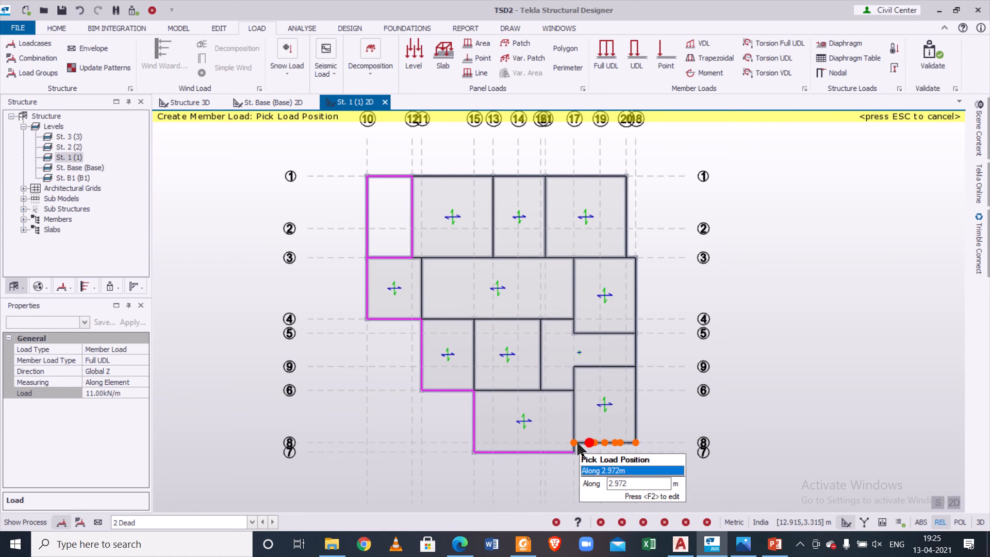
pyautogui.click(638, 422)
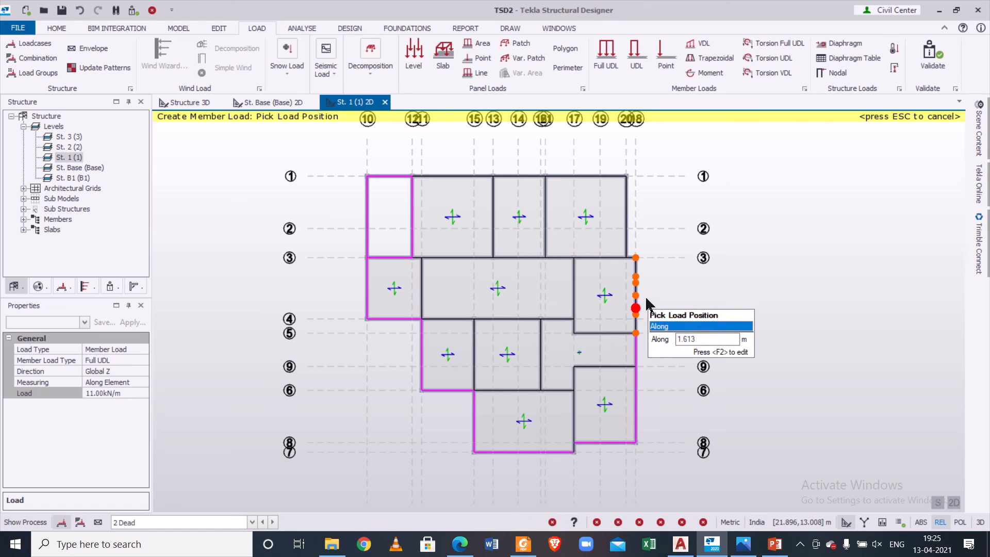
pyautogui.click(637, 295)
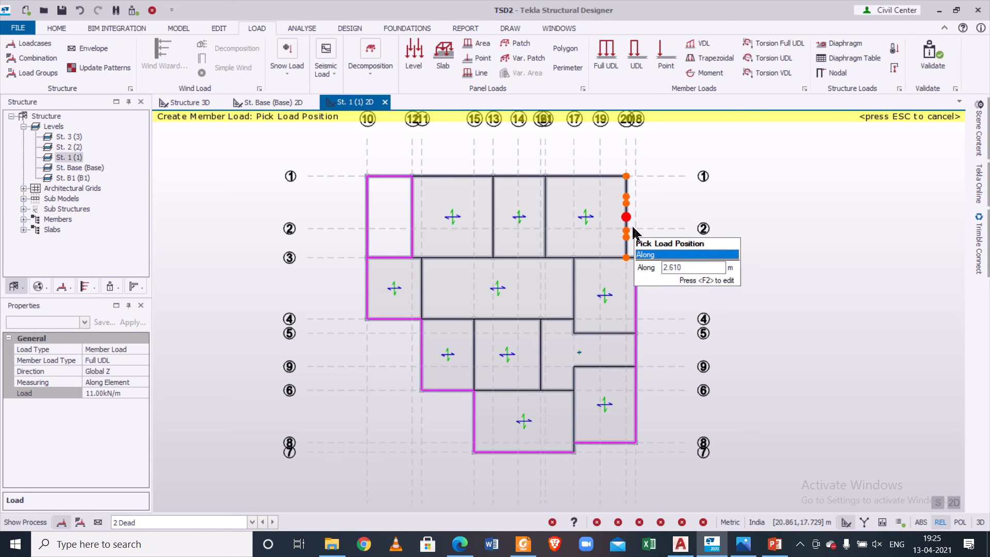
pyautogui.click(632, 224)
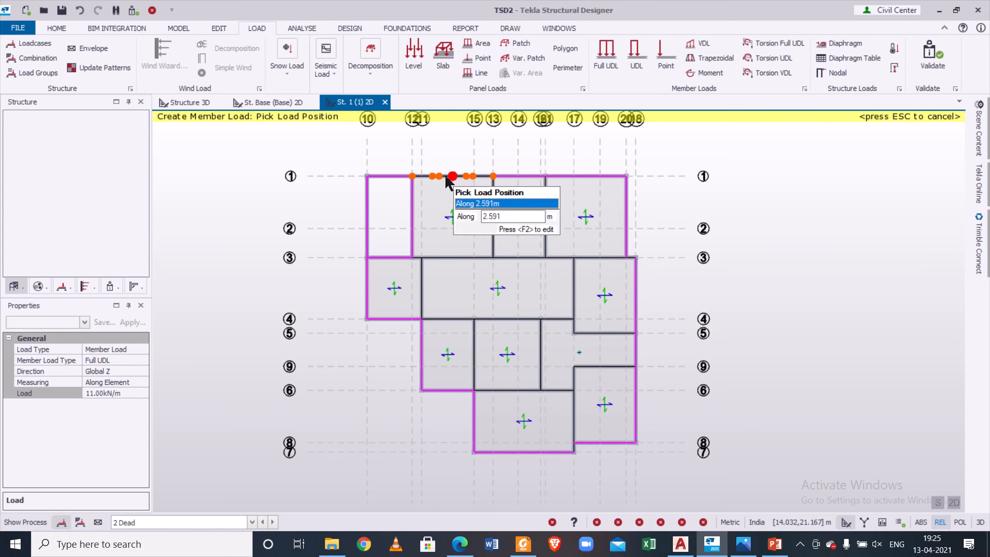
pyautogui.click(527, 176)
# Step: Set the full UDL to 5.5 kN/m and apply it to interior grid 3 beams, two cross beams above them, and grids 11 and 17 below
pyautogui.click(137, 393)
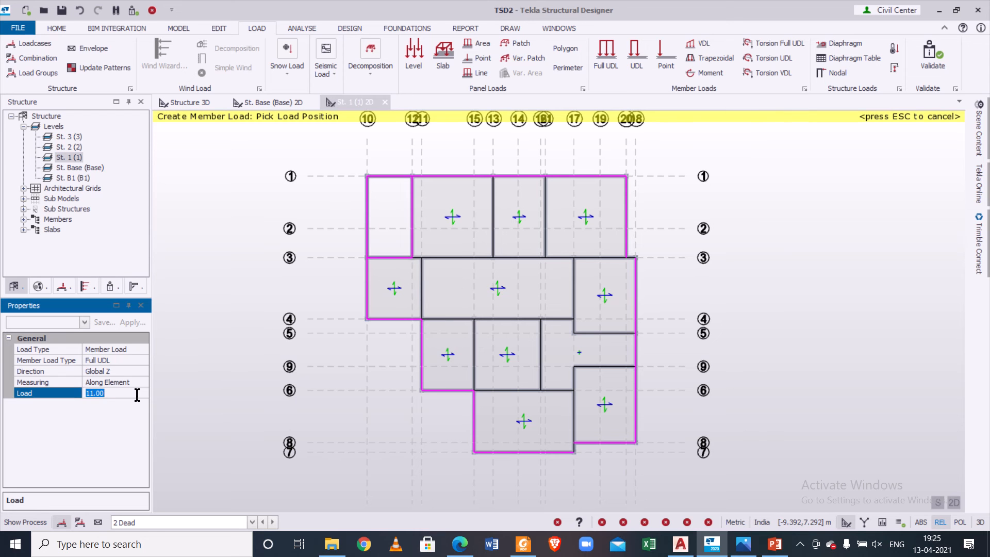
pyautogui.press('Return')
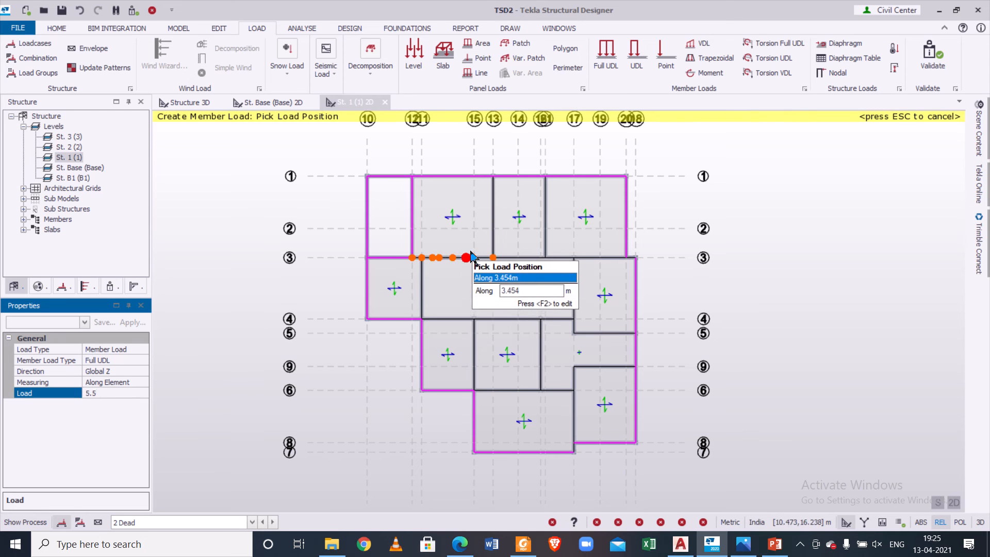
pyautogui.click(494, 215)
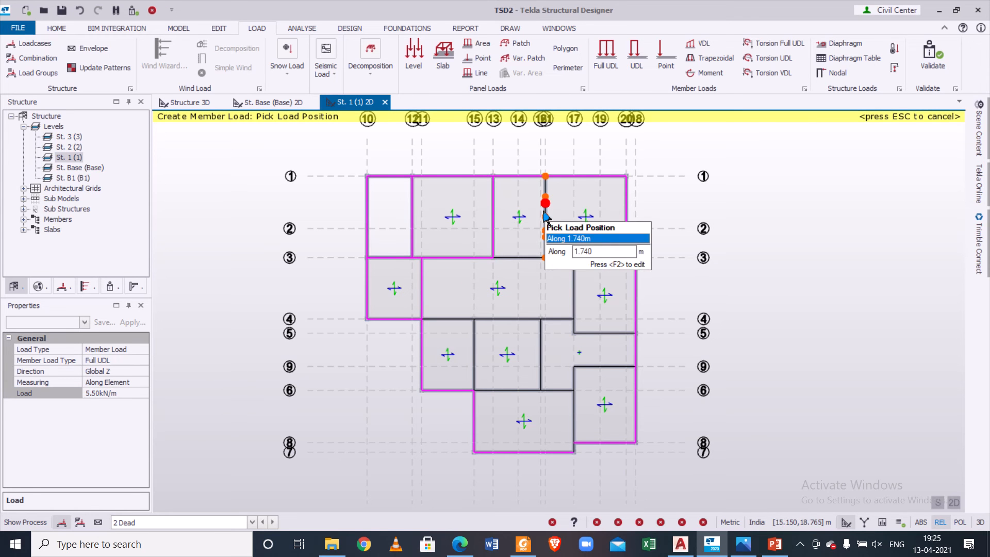
pyautogui.click(544, 211)
pyautogui.click(591, 260)
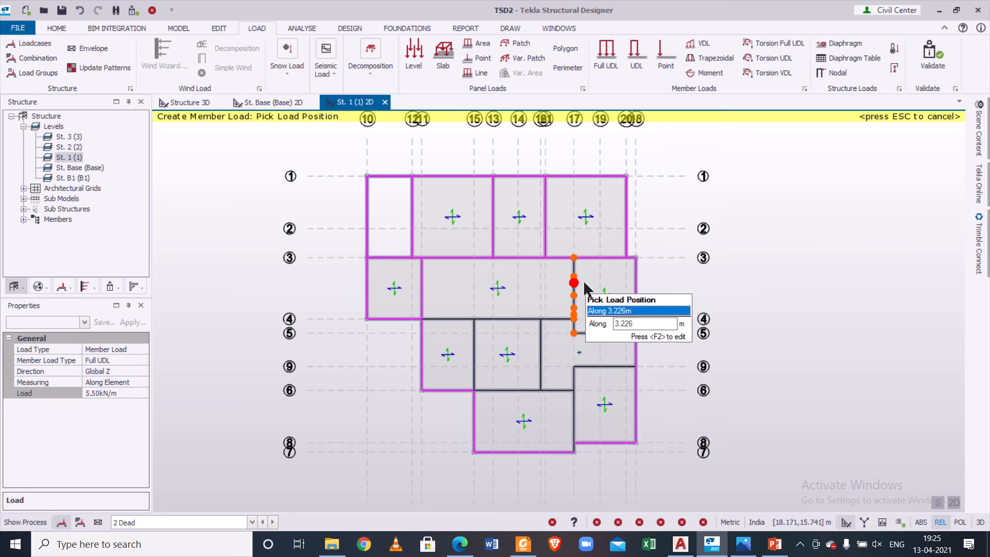
pyautogui.click(576, 289)
# Step: Apply the 5.5 kN/m load along grid 4, grid 5, the cross beams on grids 15 and 16, and grid 6 between them
pyautogui.click(507, 324)
pyautogui.click(448, 326)
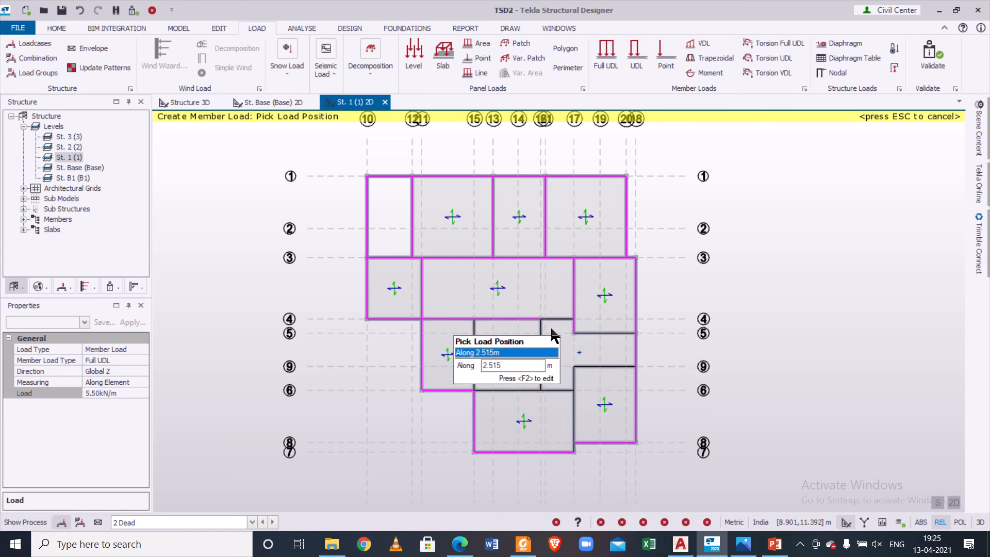
pyautogui.click(549, 325)
pyautogui.click(601, 333)
pyautogui.click(540, 350)
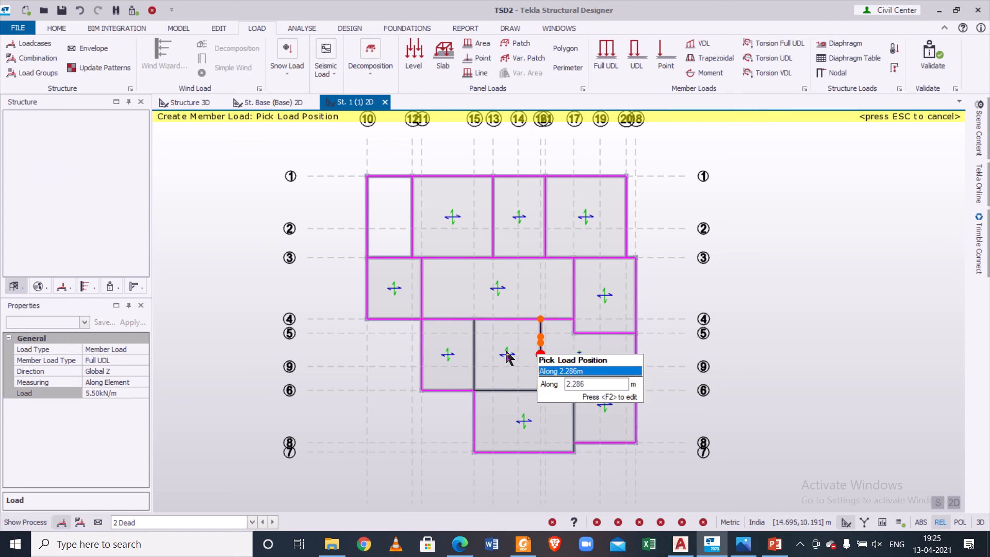
pyautogui.click(515, 390)
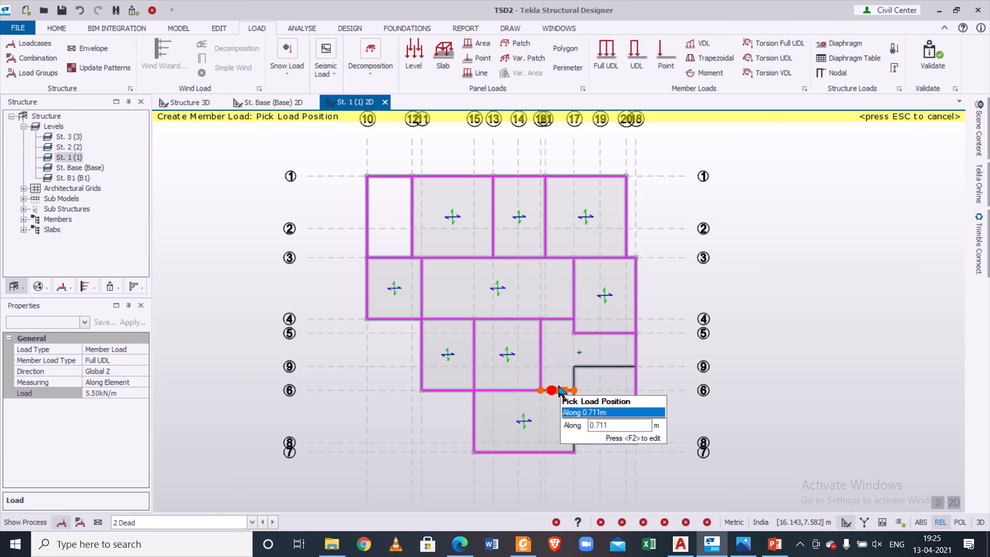
# Step: Apply the 5.5 kN/m load to the last beams on grids 6, 17 and 9, and check the loads in 3D
pyautogui.click(574, 391)
pyautogui.click(573, 414)
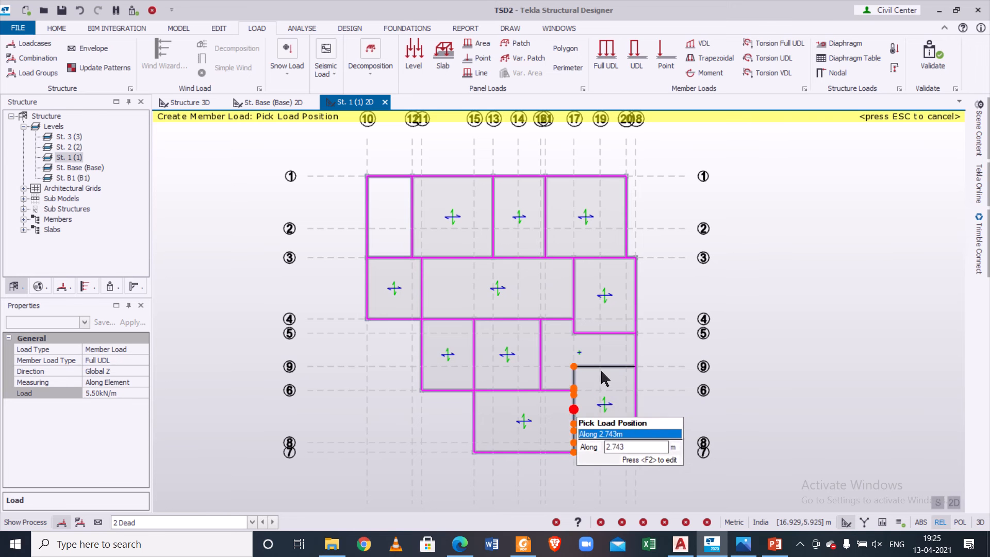
pyautogui.click(609, 366)
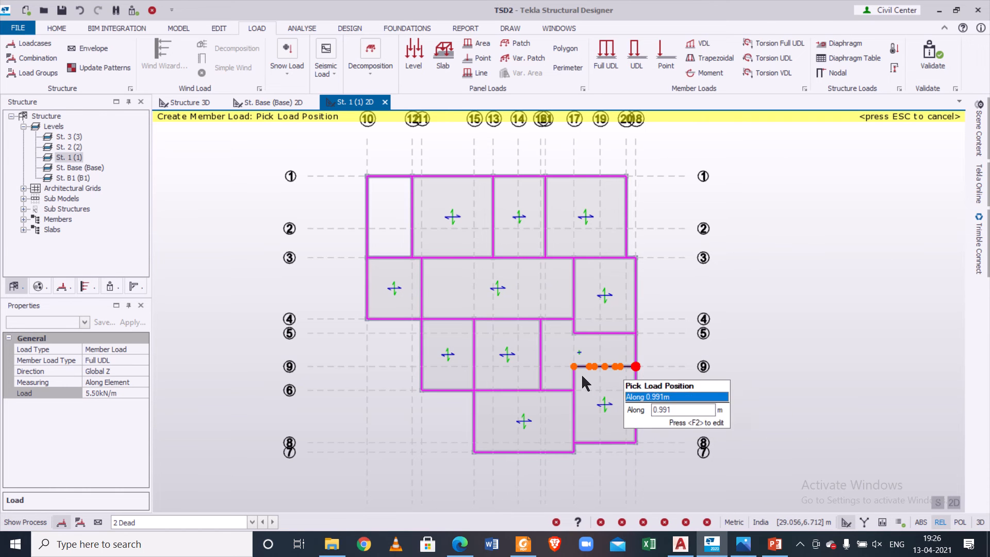
pyautogui.click(205, 105)
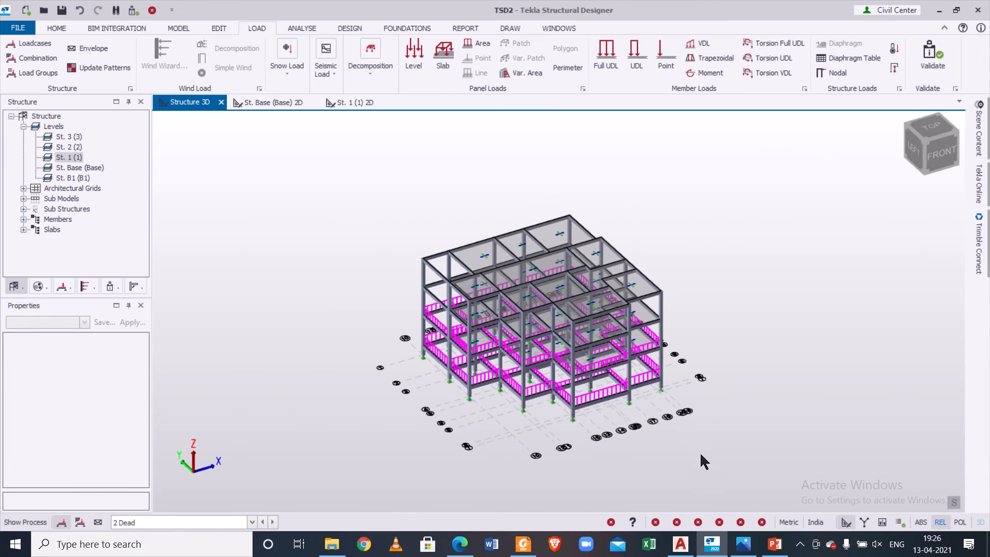
# Step: Apply a 2 kN/m² level load to the St. 1 (1) slabs in the Imposed loadcase
pyautogui.click(356, 106)
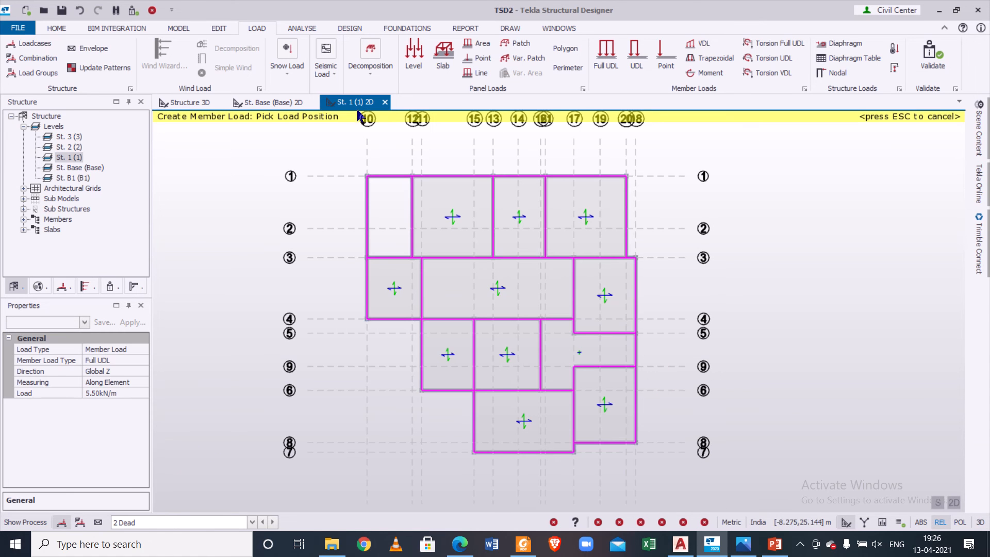
pyautogui.click(178, 522)
pyautogui.click(191, 500)
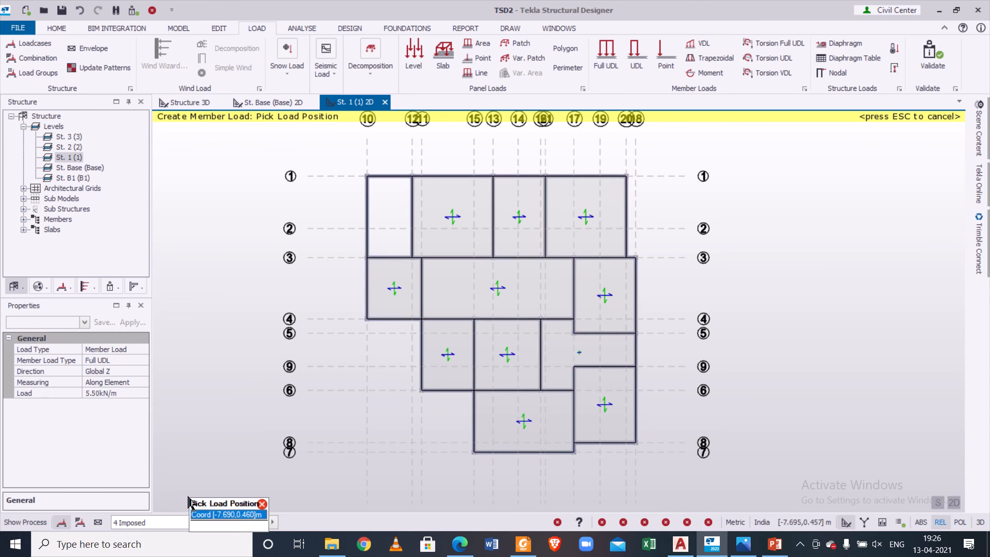
pyautogui.click(416, 50)
pyautogui.click(132, 381)
pyautogui.write('2')
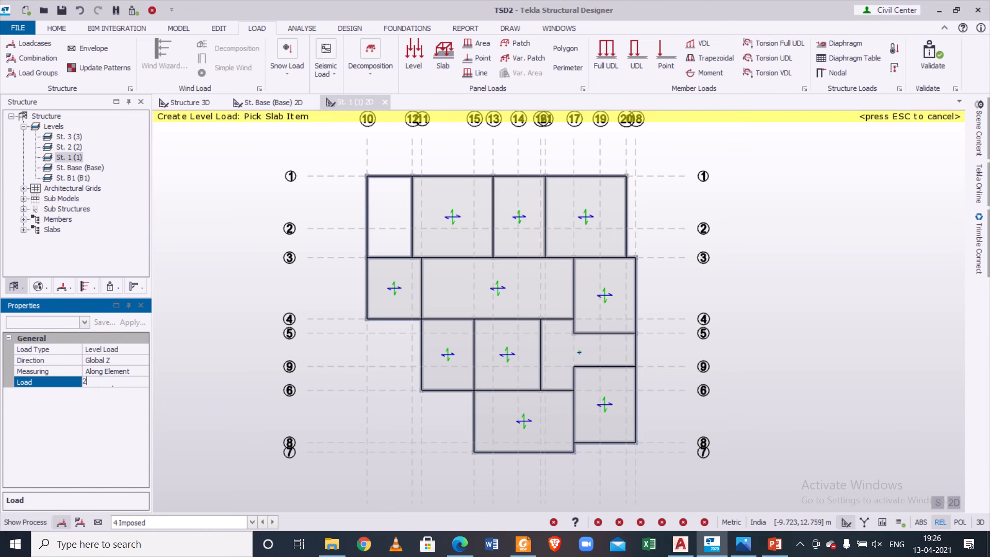
pyautogui.click(485, 268)
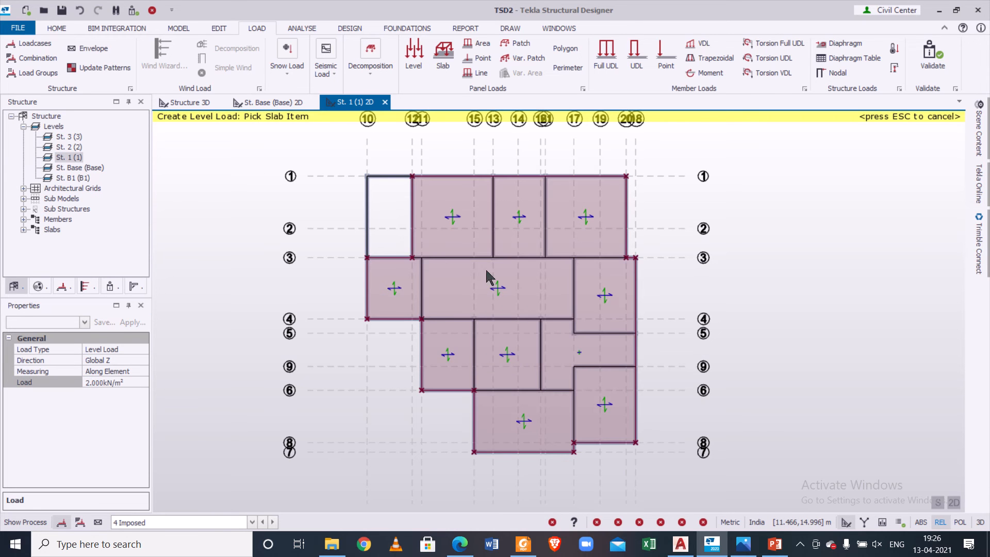
# Step: Check the slab load in the 3D structure view under the Imposed loadcase
pyautogui.click(180, 103)
pyautogui.click(240, 526)
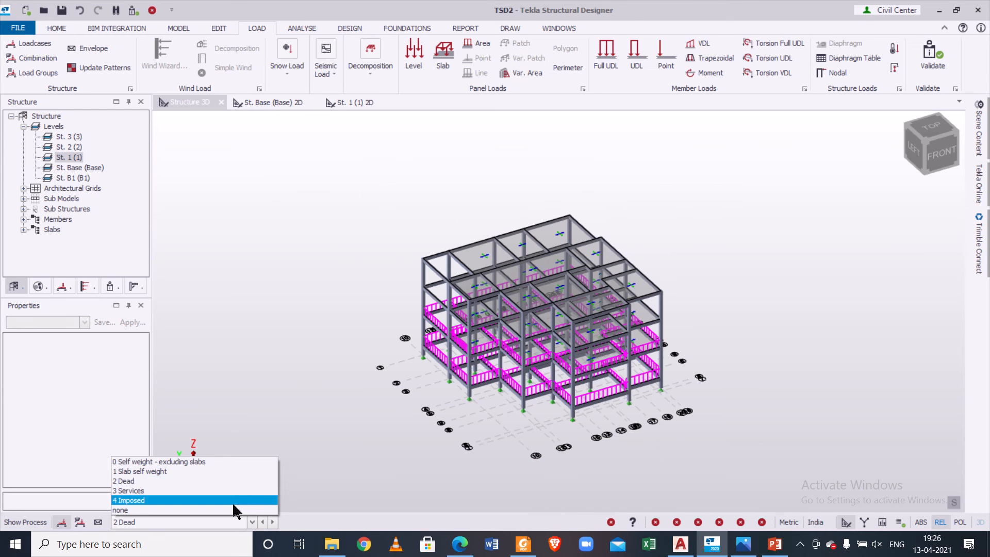
pyautogui.click(233, 510)
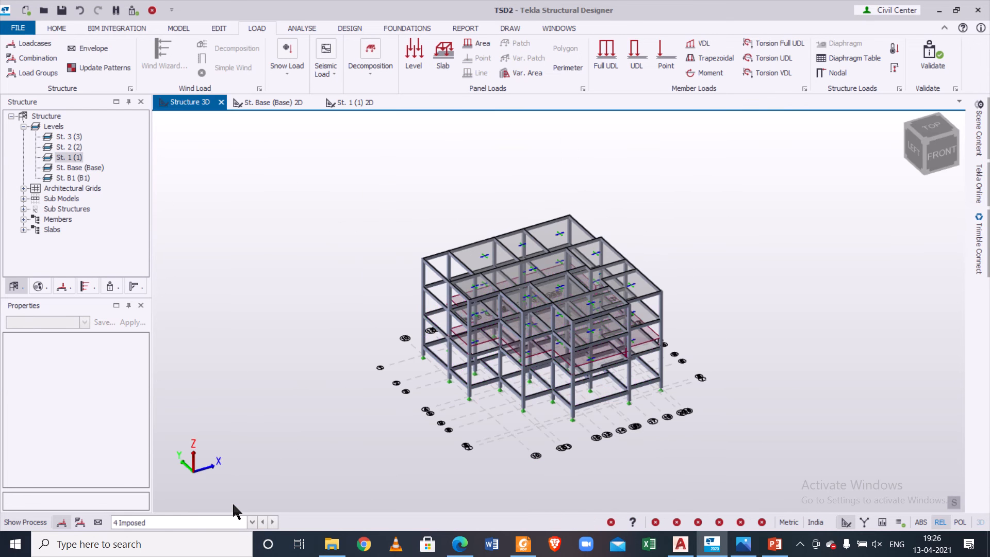
# Step: Set level 1 as the source of level 2 in the construction levels and inspect the 3D model
pyautogui.click(179, 28)
pyautogui.click(51, 43)
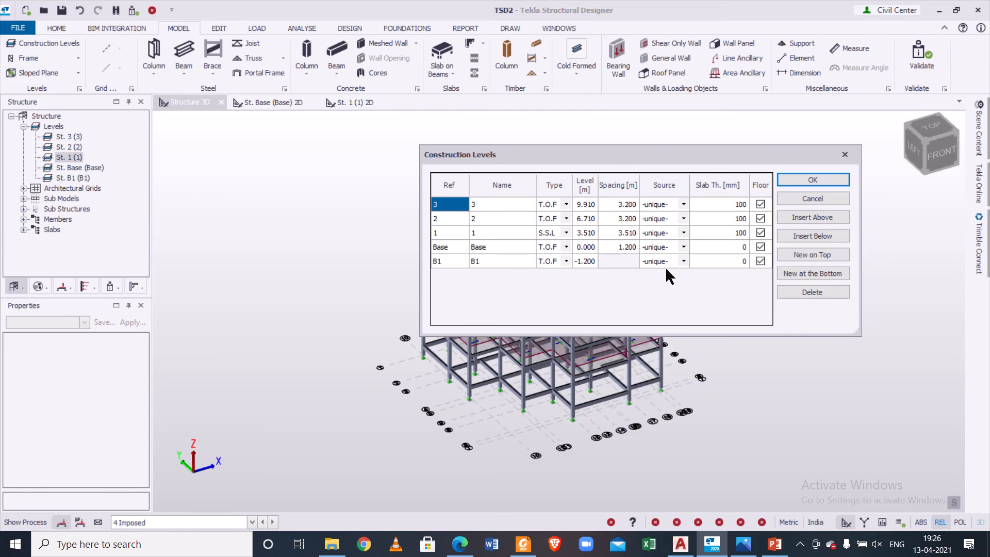
pyautogui.click(683, 218)
pyautogui.click(672, 239)
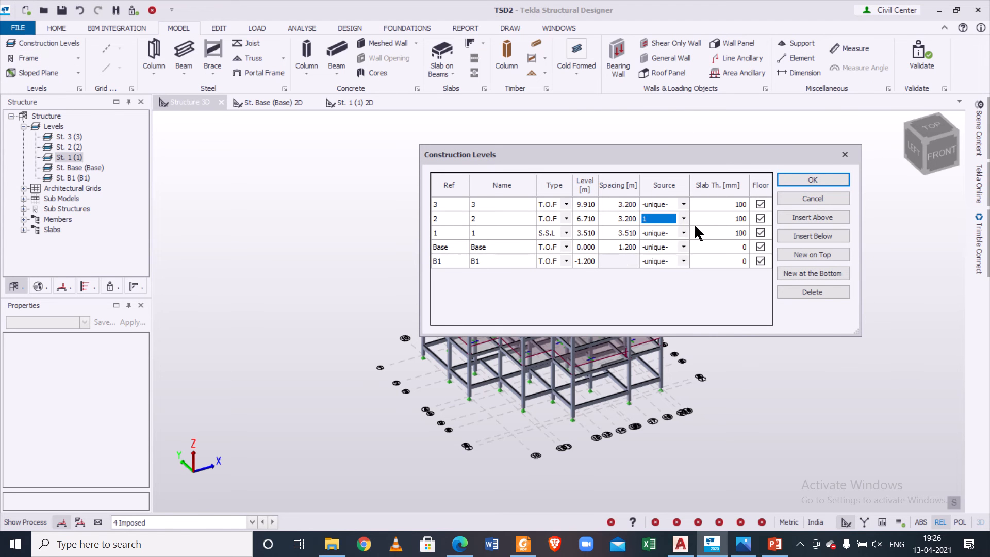
pyautogui.click(823, 180)
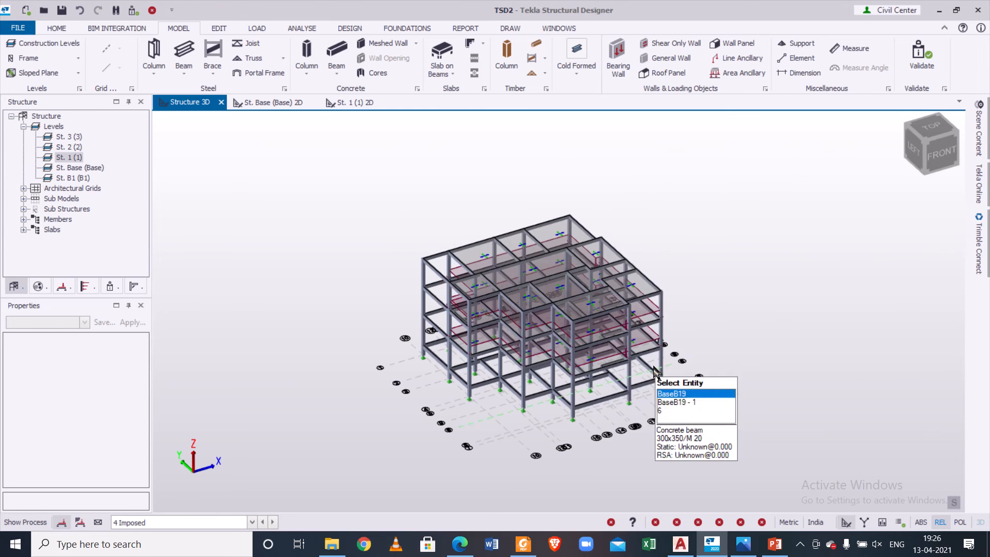
pyautogui.moveTo(672, 405); pyautogui.dragTo(676, 400, button='right')
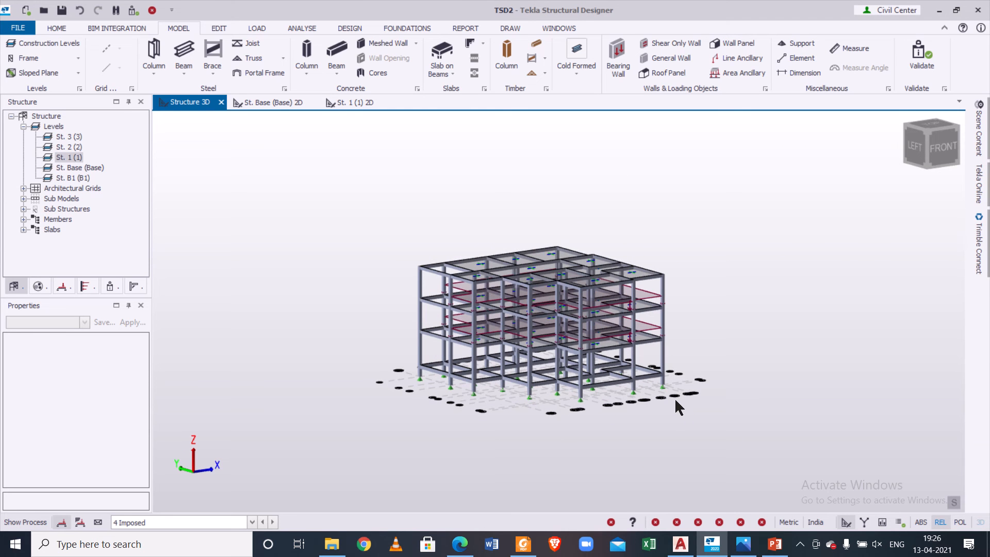
# Step: Reset the source of level 2 to -unique- in the construction levels and recheck the level table
pyautogui.click(50, 45)
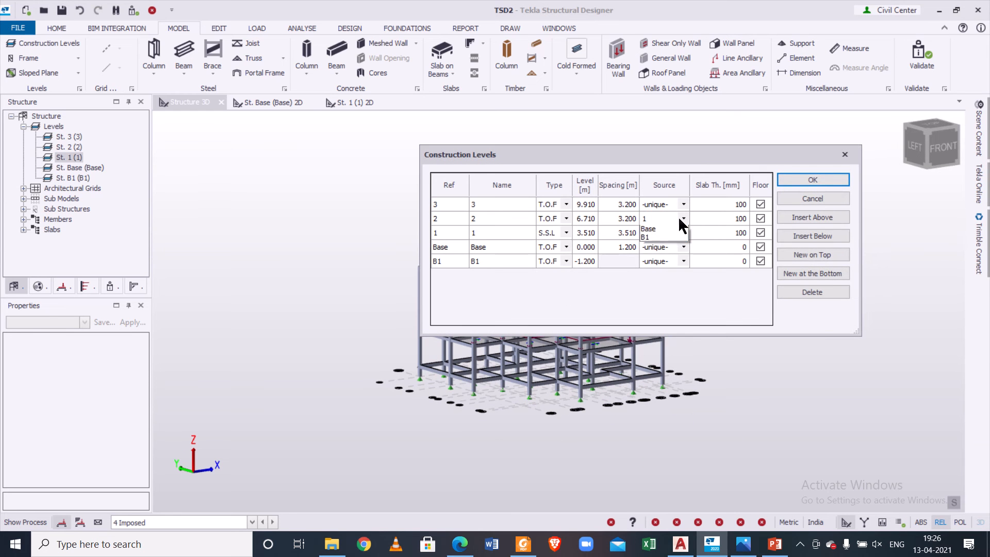
pyautogui.click(805, 180)
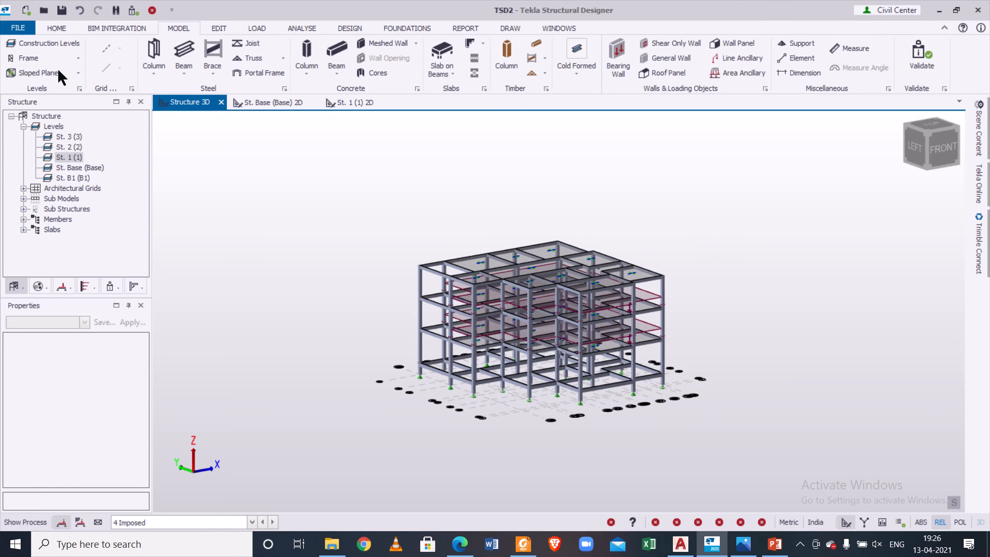
pyautogui.click(48, 43)
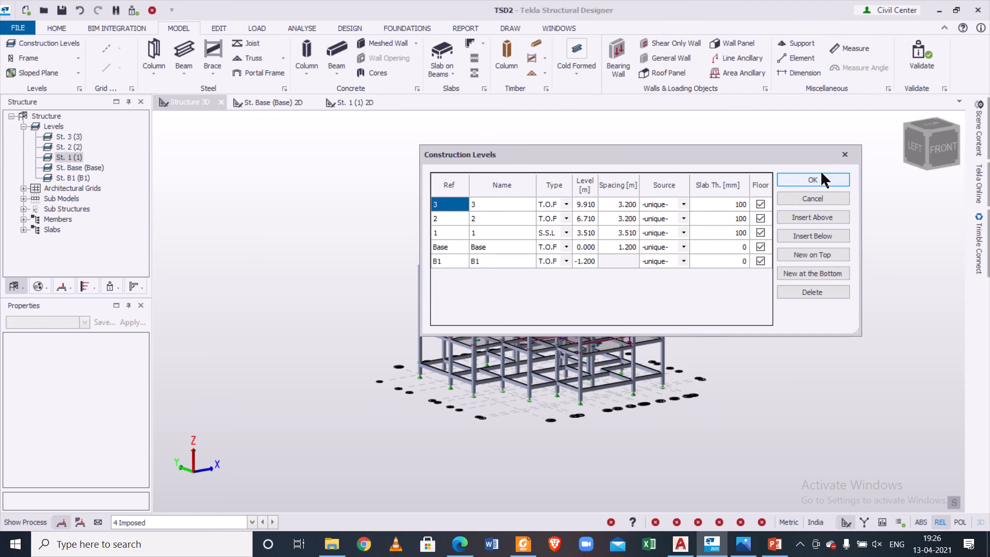
pyautogui.click(846, 154)
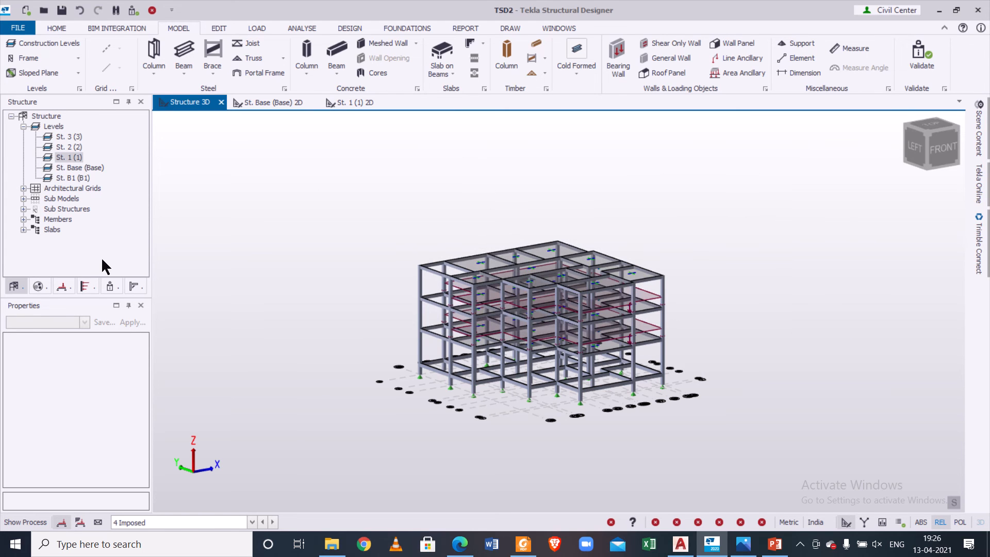
# Step: Open the St. 3 (3) 2D view and make 2 Dead the active loadcase
pyautogui.doubleClick(66, 138)
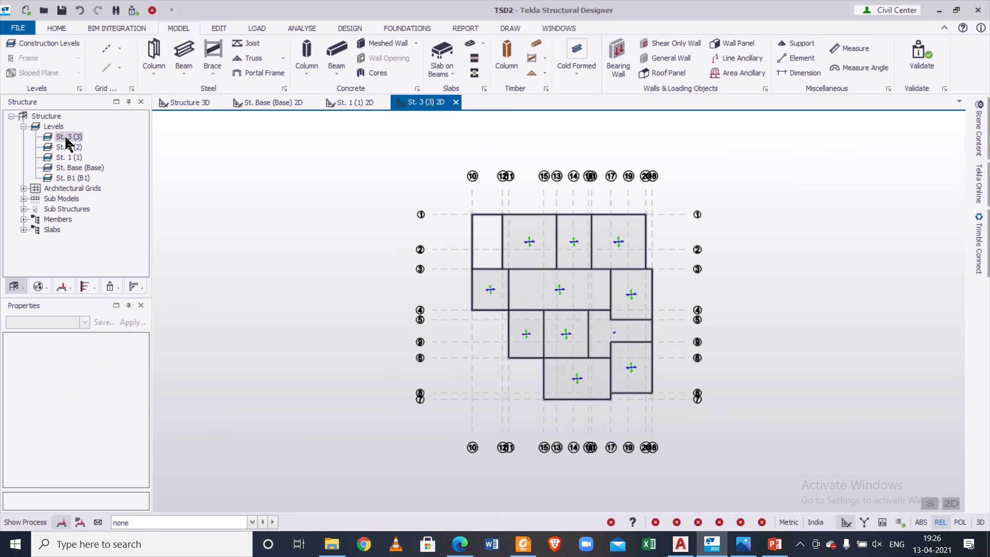
pyautogui.scroll(1, 570, 303)
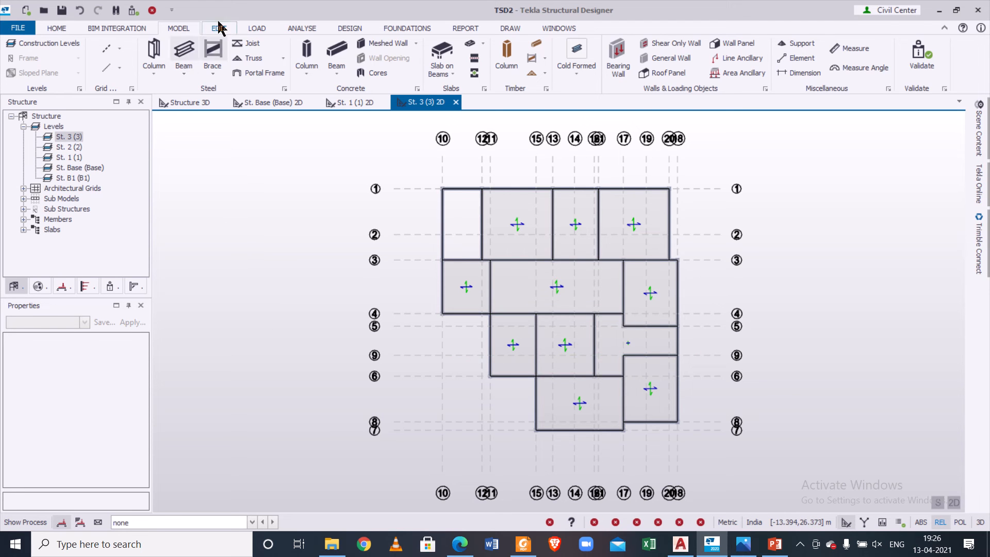
pyautogui.click(257, 28)
pyautogui.click(184, 521)
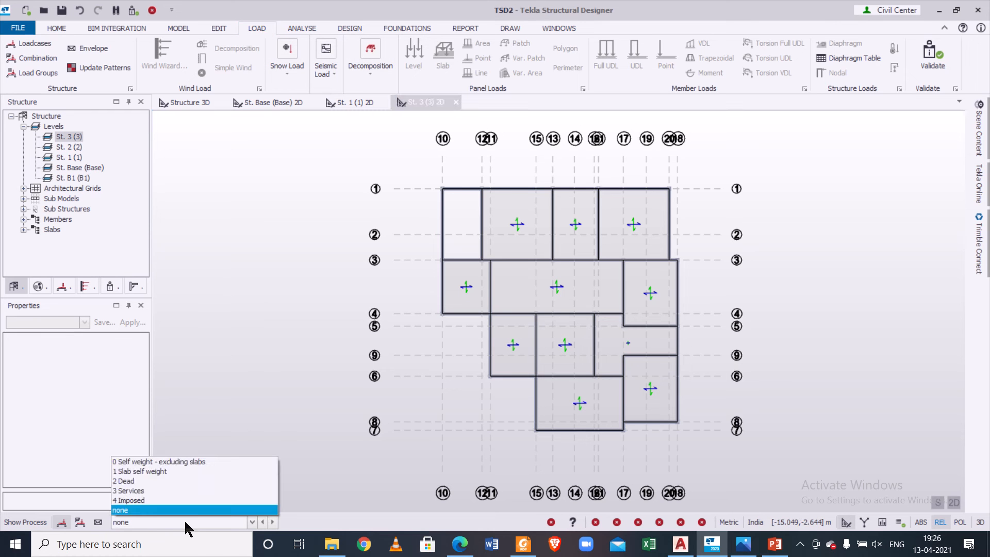
pyautogui.click(206, 481)
# Step: Apply an 11 kN/m full UDL to the beams around the unslabbed bay between grids 10, 12, 1 and 3
pyautogui.click(606, 54)
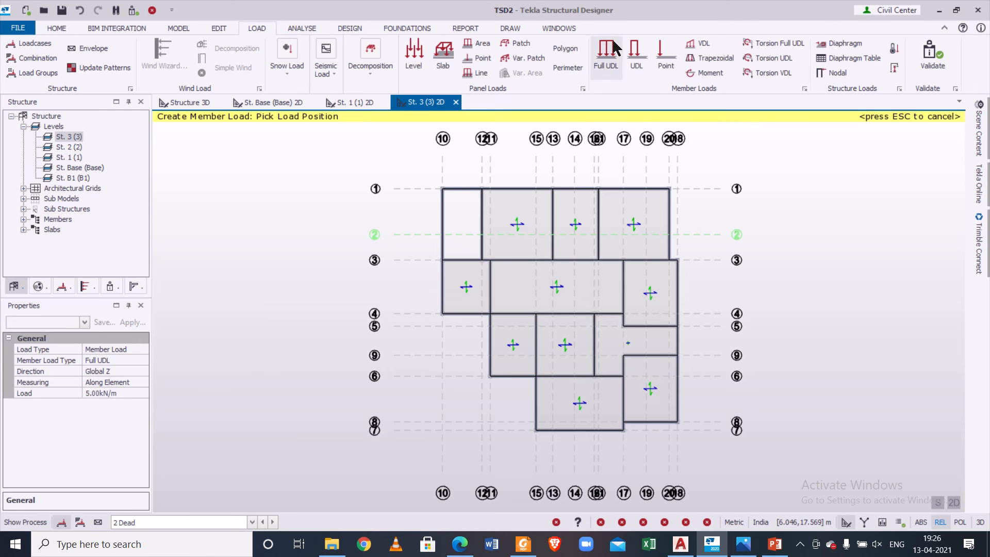
pyautogui.click(109, 393)
pyautogui.write('11')
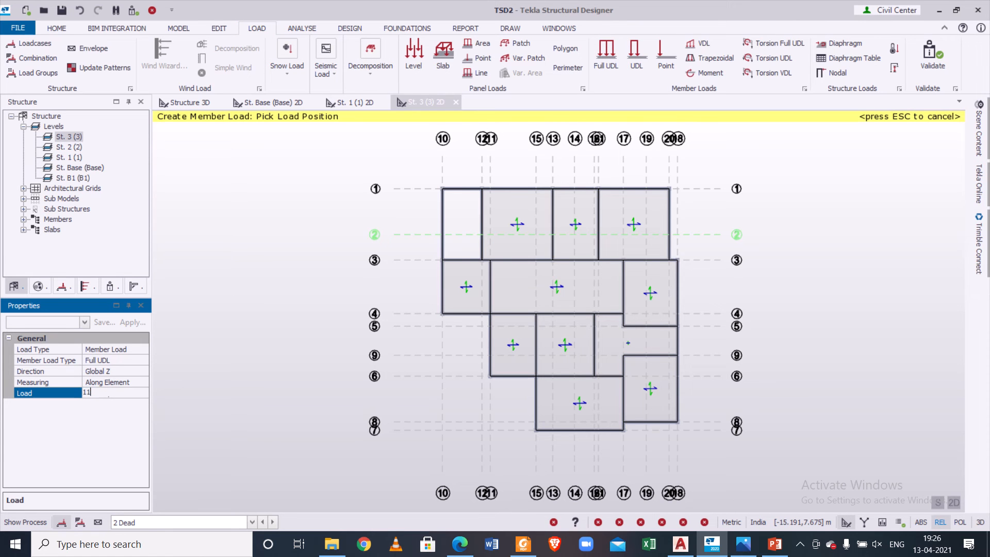
pyautogui.click(453, 229)
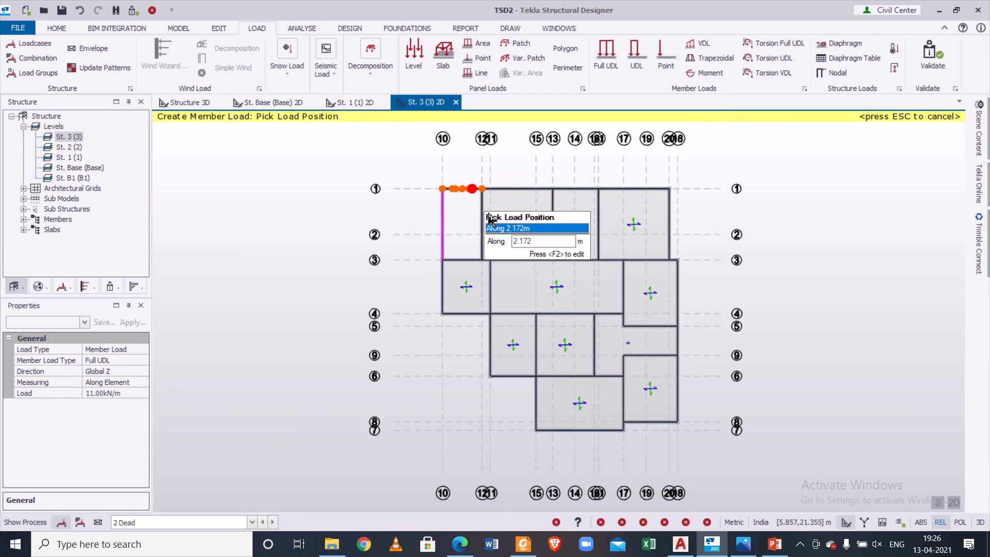
pyautogui.click(472, 189)
pyautogui.click(481, 222)
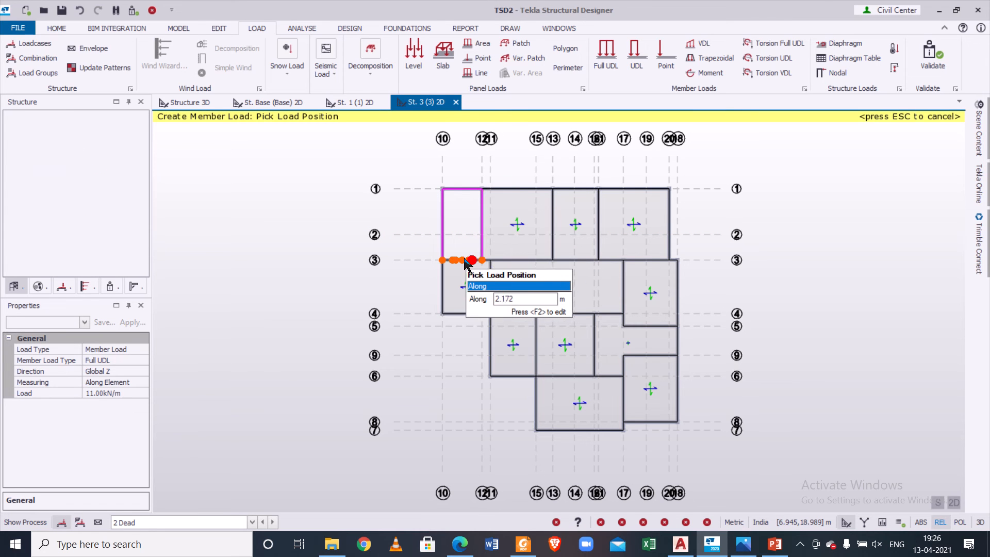
# Step: Apply a 2.5 kN/m full UDL to the outer beams on grids 10, 4, 11, 6, 15 and 7, outside the unslabbed bay
pyautogui.click(128, 393)
pyautogui.write('2.5')
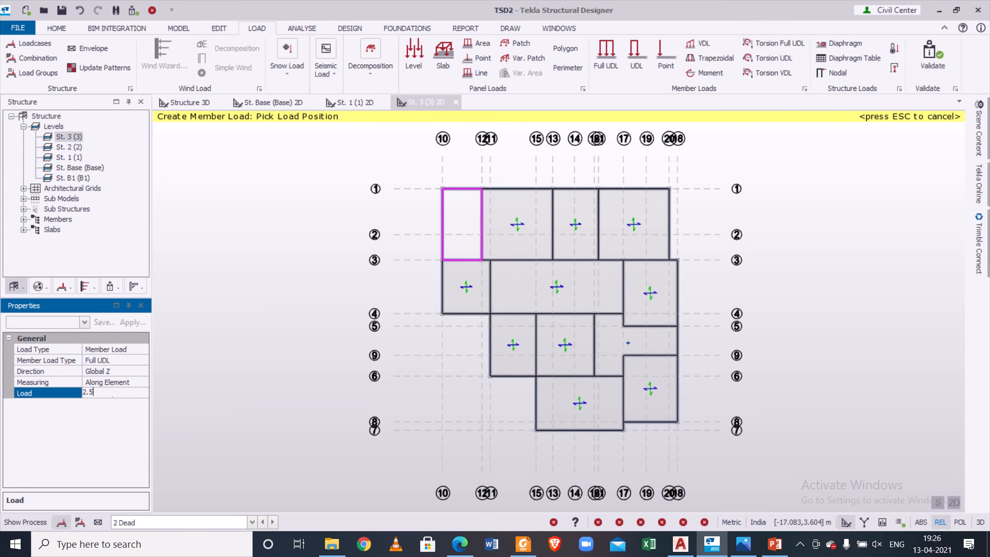
pyautogui.click(442, 279)
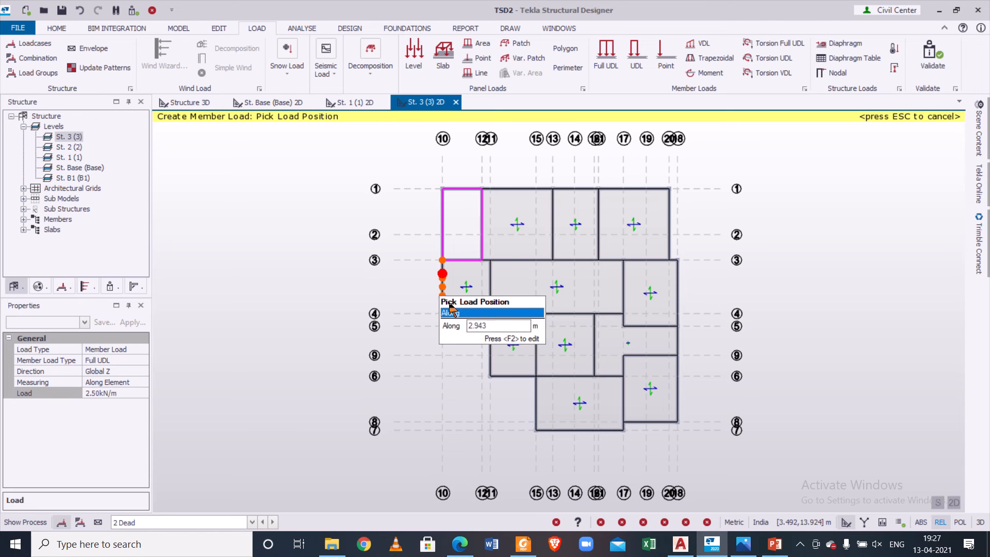
pyautogui.click(456, 315)
pyautogui.click(490, 338)
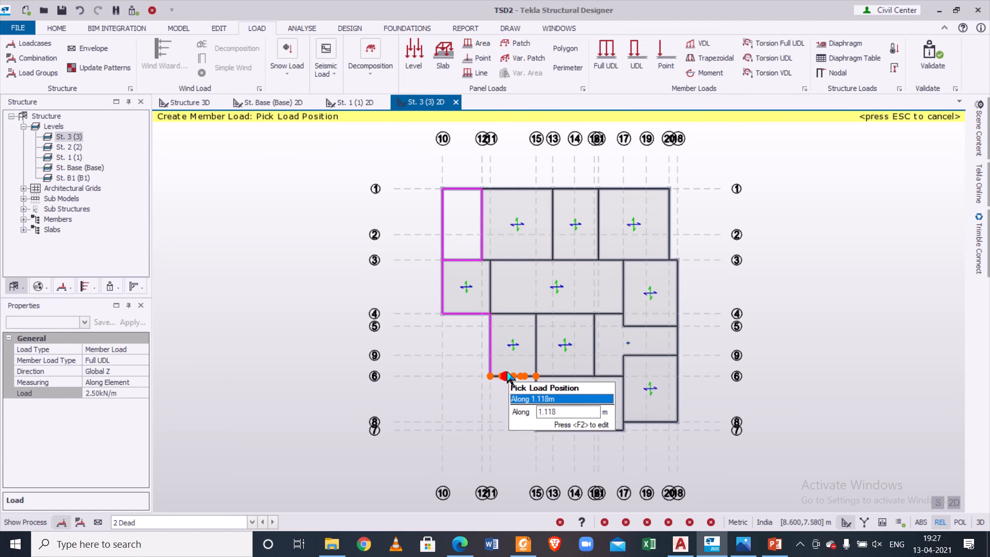
pyautogui.click(518, 376)
pyautogui.click(536, 407)
pyautogui.click(581, 430)
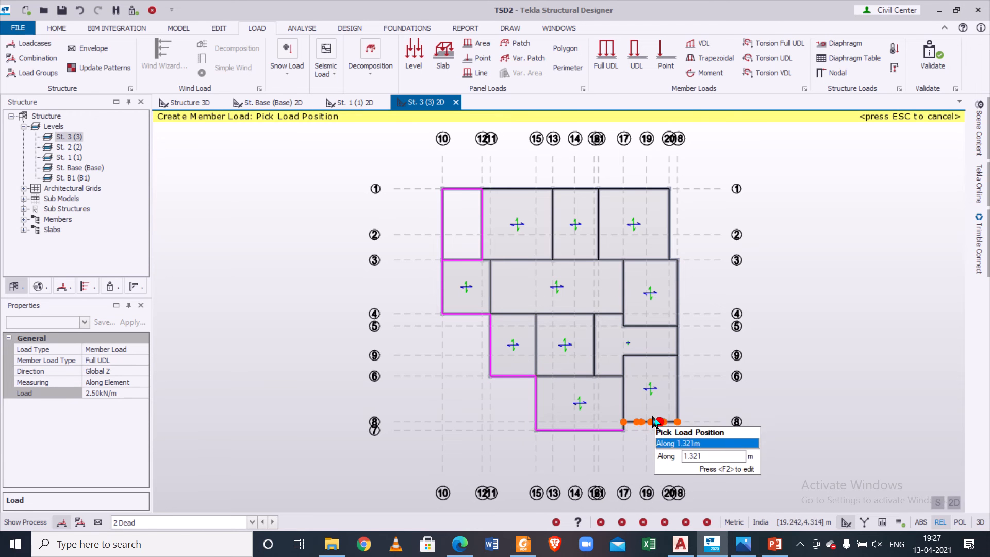
# Step: Apply the 2.5 kN/m load to the remaining perimeter beams on grids 8, 18, 20 and 1
pyautogui.click(656, 421)
pyautogui.click(681, 292)
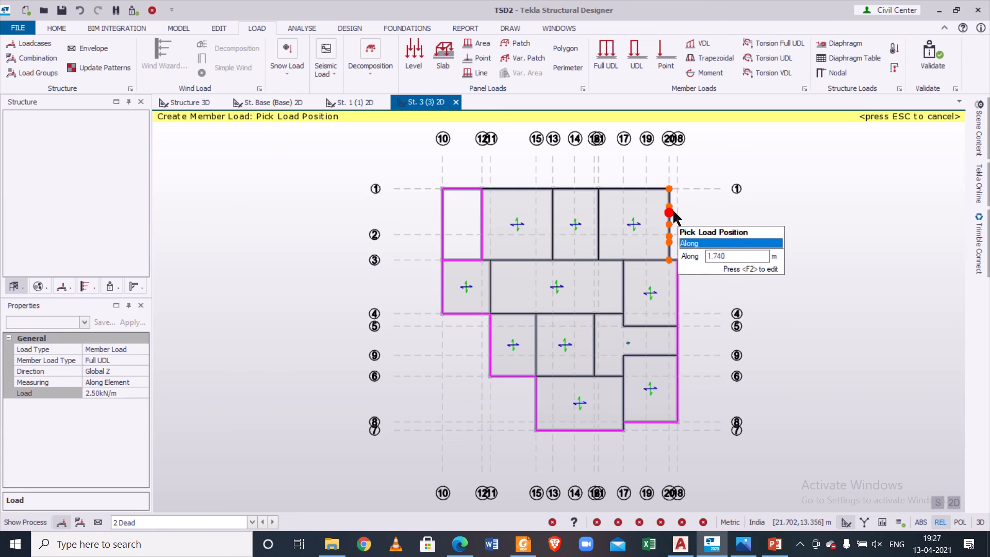
pyautogui.click(669, 212)
pyautogui.click(626, 189)
pyautogui.click(567, 189)
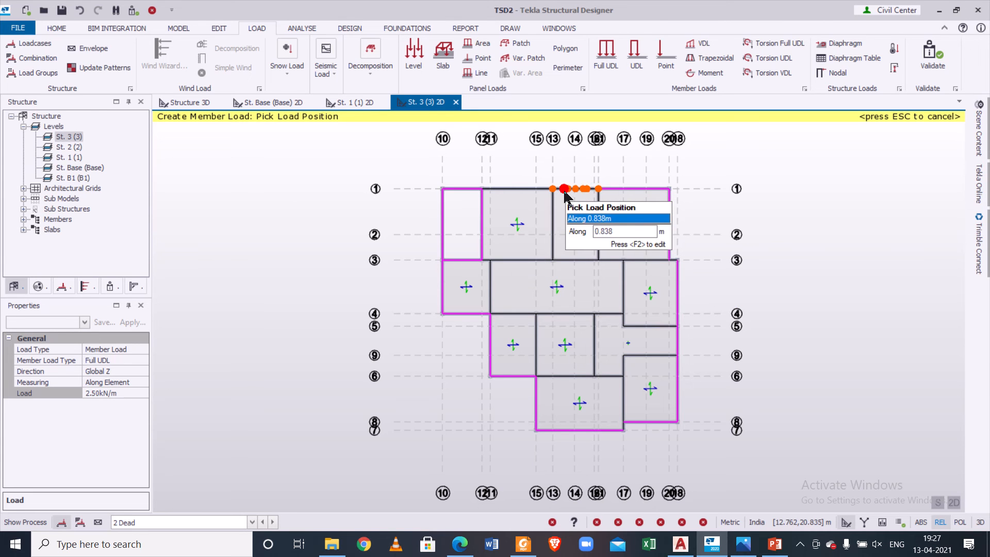
pyautogui.click(510, 188)
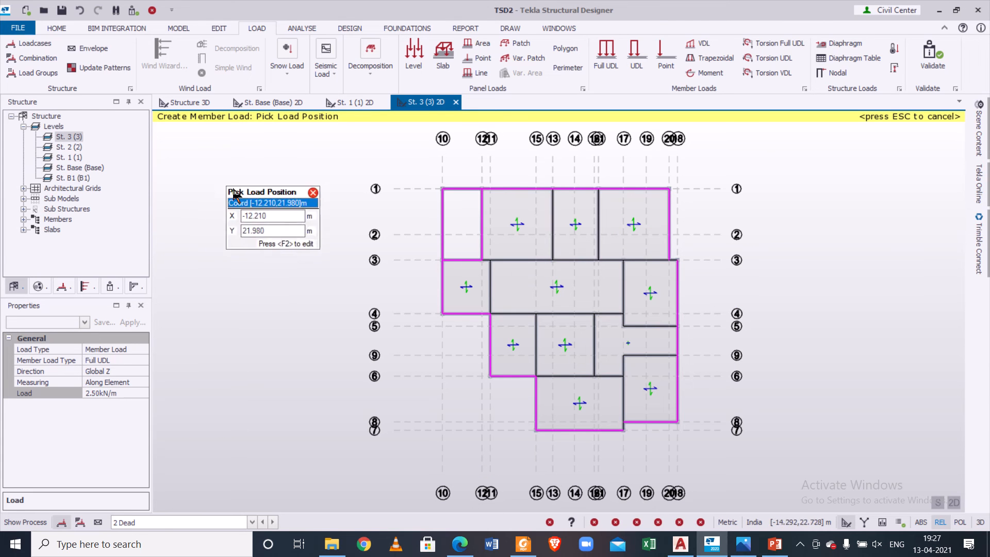
# Step: Apply a 2 kN/m² level load to the St. 3 (3) slabs in the 4 Imposed loadcase
pyautogui.click(166, 522)
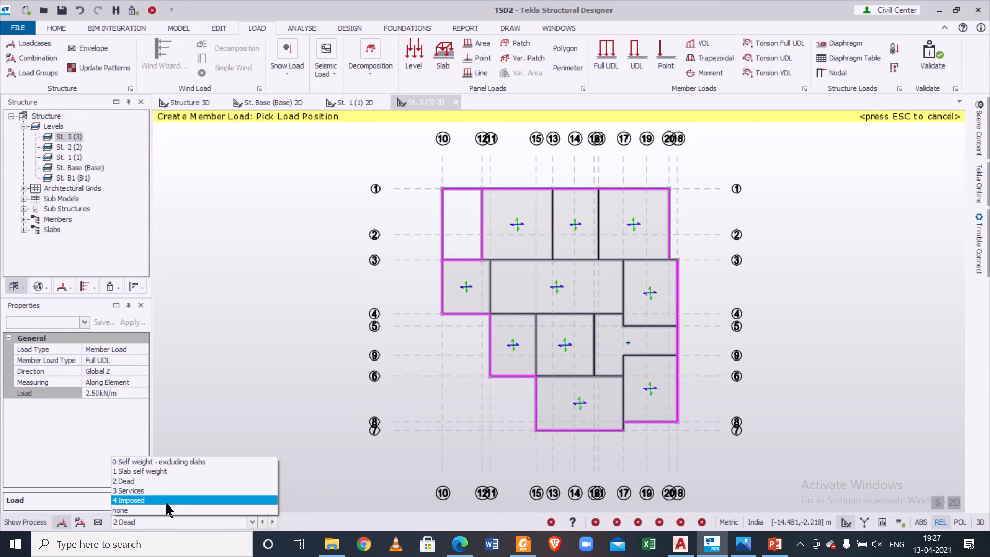
pyautogui.click(165, 501)
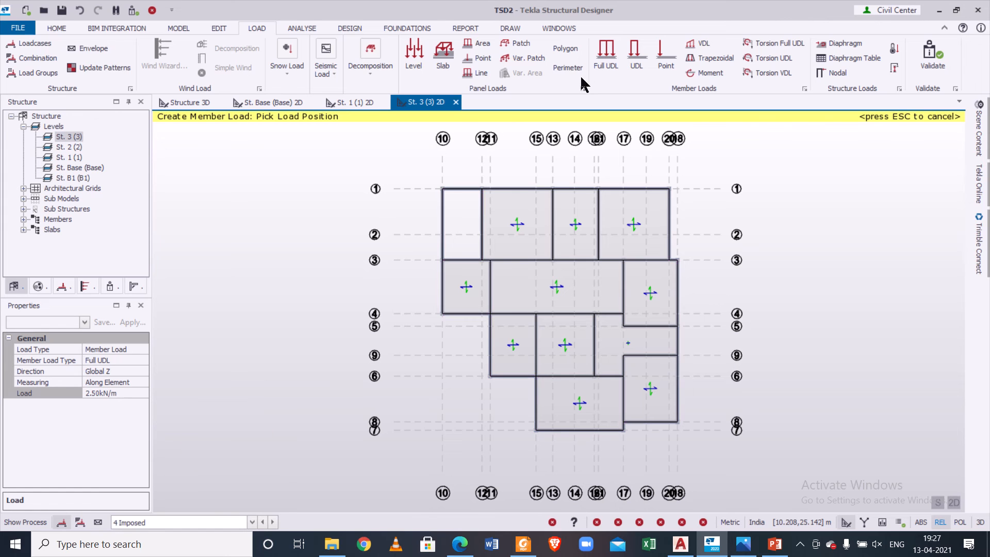
pyautogui.click(413, 57)
pyautogui.click(109, 385)
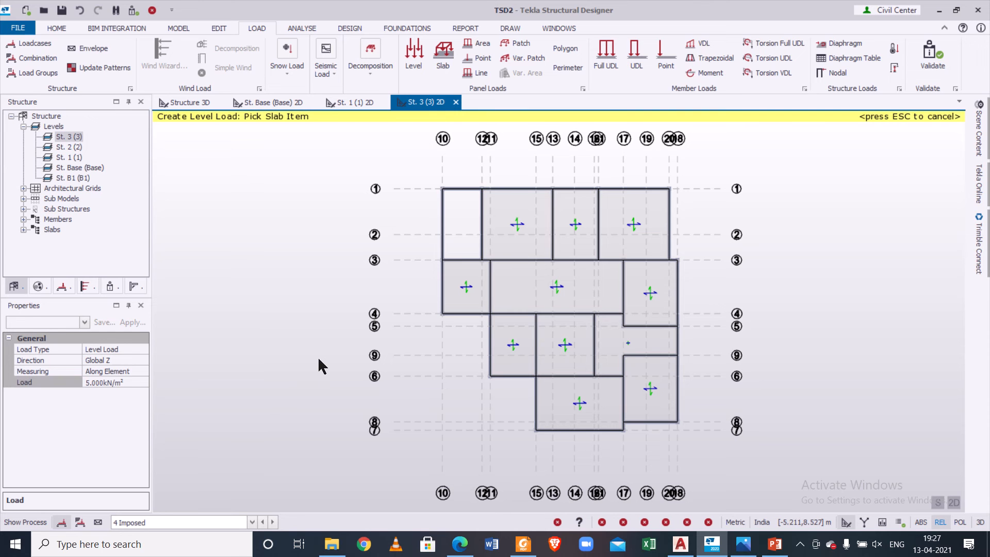
pyautogui.click(123, 381)
pyautogui.write('2')
pyautogui.press('Return')
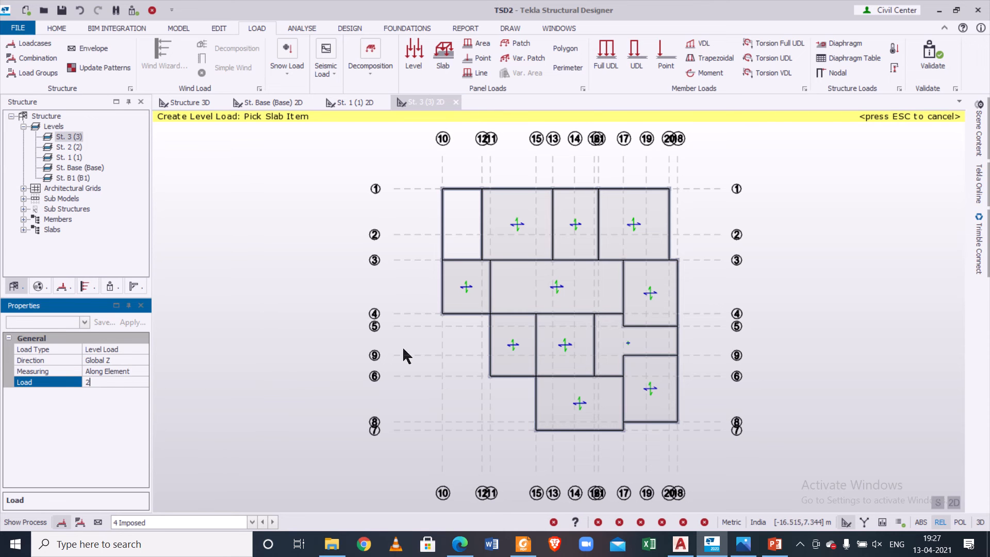
pyautogui.click(523, 287)
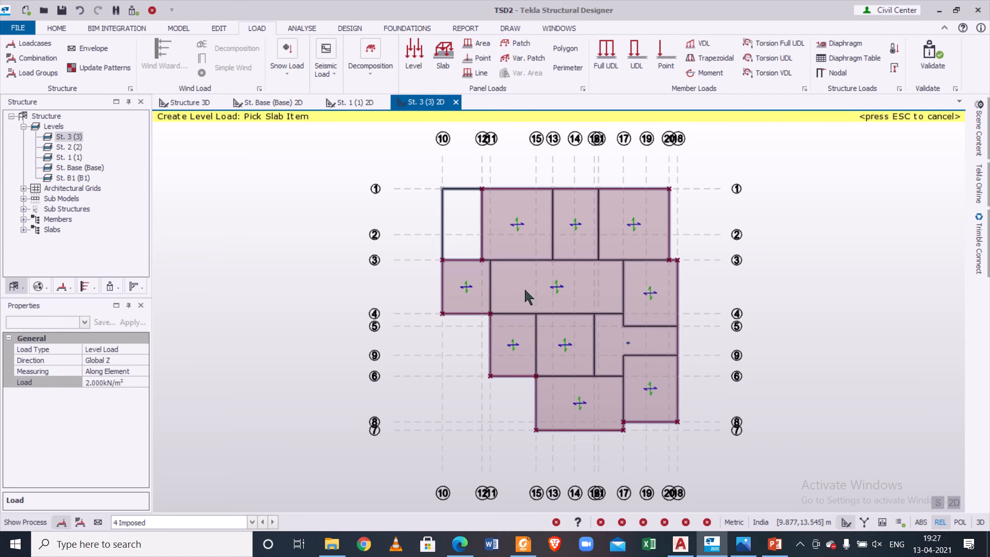
# Step: Check the member loads of the 2 Dead loadcase in the 3D structure view, especially at roof level
pyautogui.click(199, 103)
pyautogui.click(210, 522)
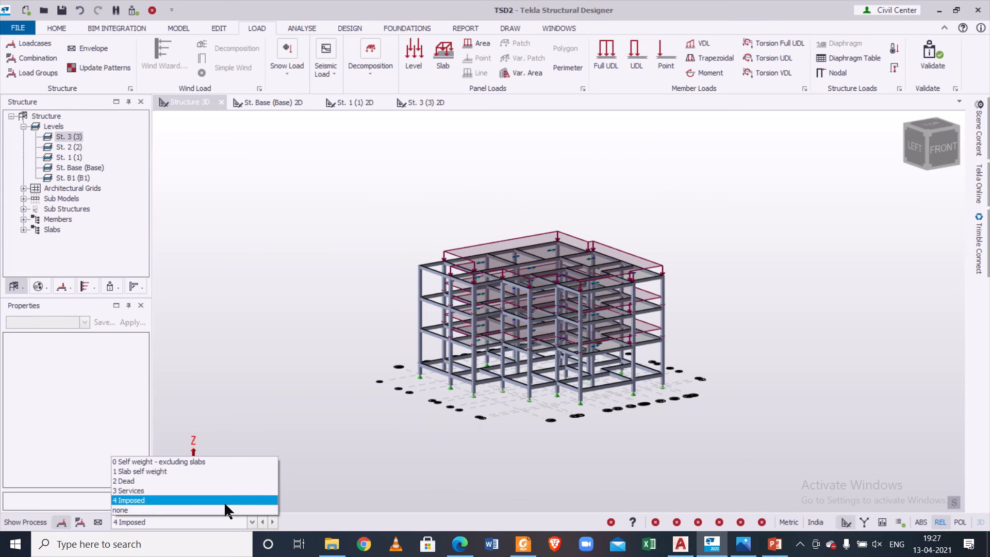
pyautogui.click(237, 480)
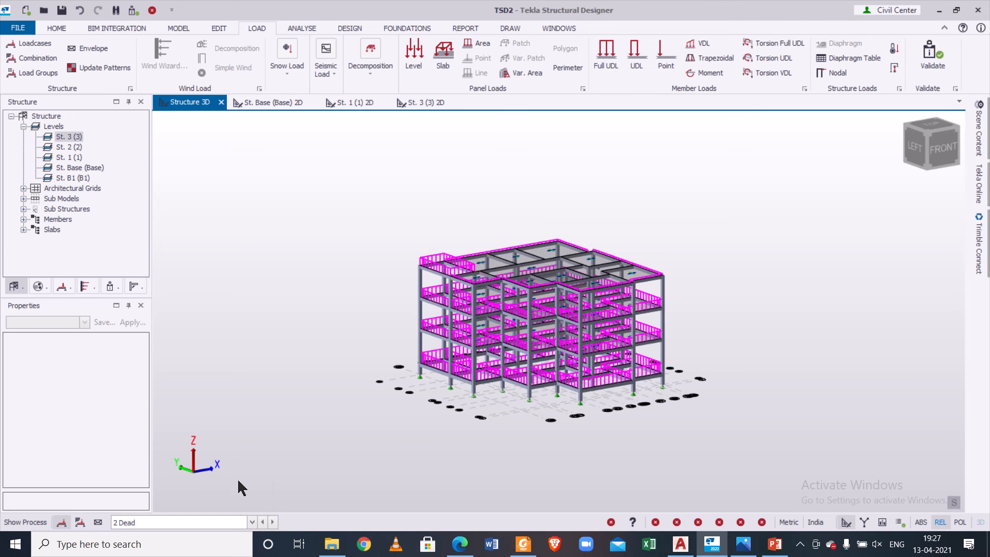
pyautogui.scroll(2, 728, 218)
pyautogui.scroll(3, 636, 263)
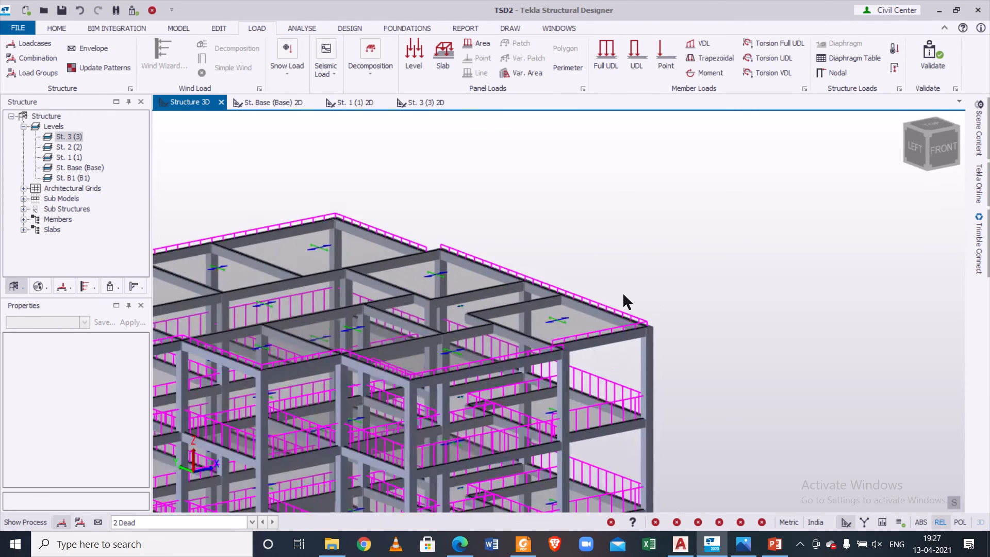
pyautogui.moveTo(623, 294); pyautogui.dragTo(766, 351, button='middle')
pyautogui.scroll(-4, 724, 313)
pyautogui.scroll(1, 704, 338)
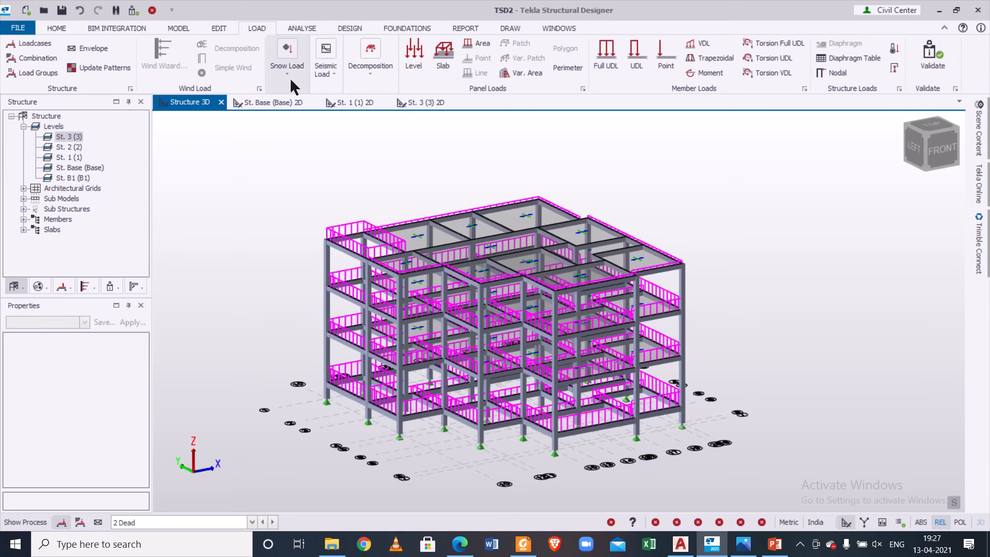
# Step: Start the Seismic Wizard with code spectra and ignore seismic in floor St. Base (Base) and below
pyautogui.click(329, 70)
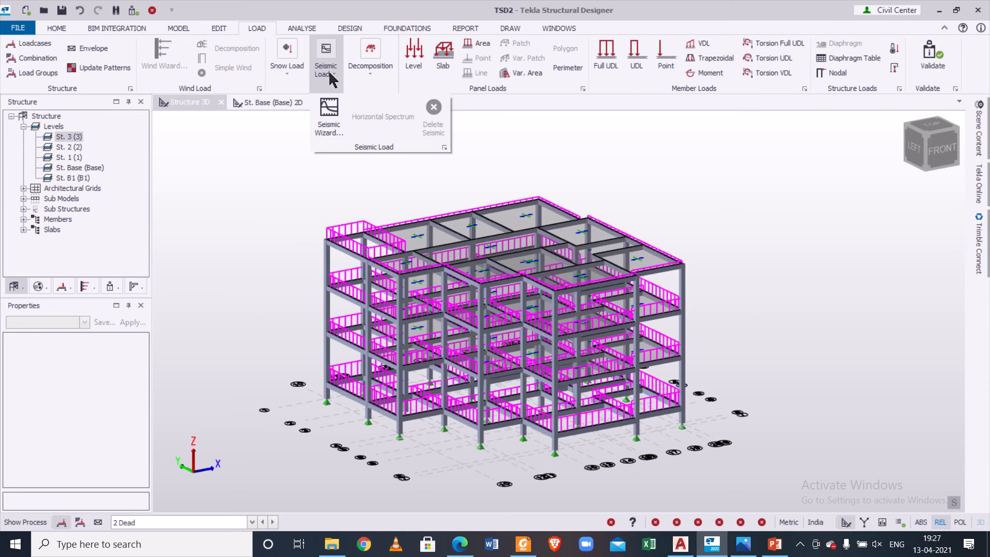
pyautogui.click(319, 107)
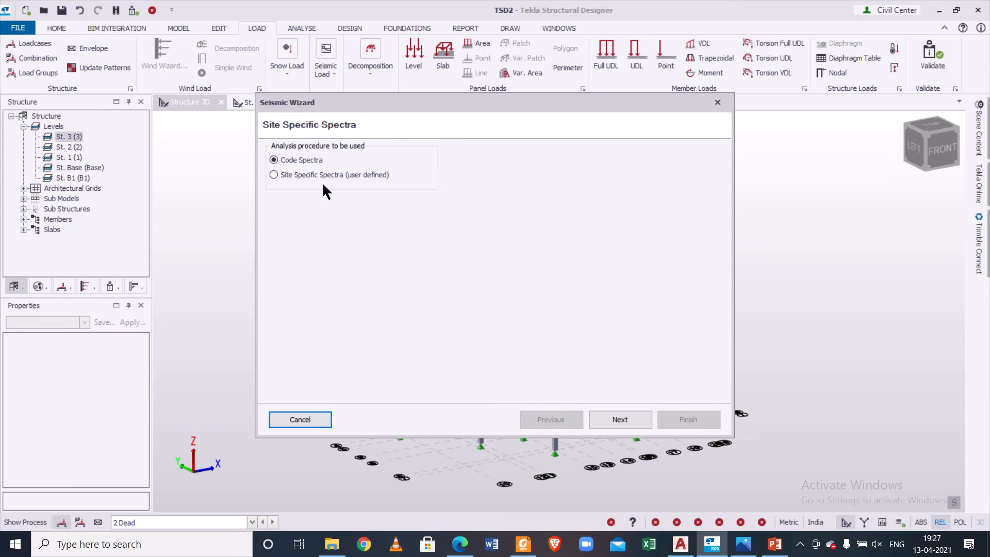
pyautogui.click(639, 419)
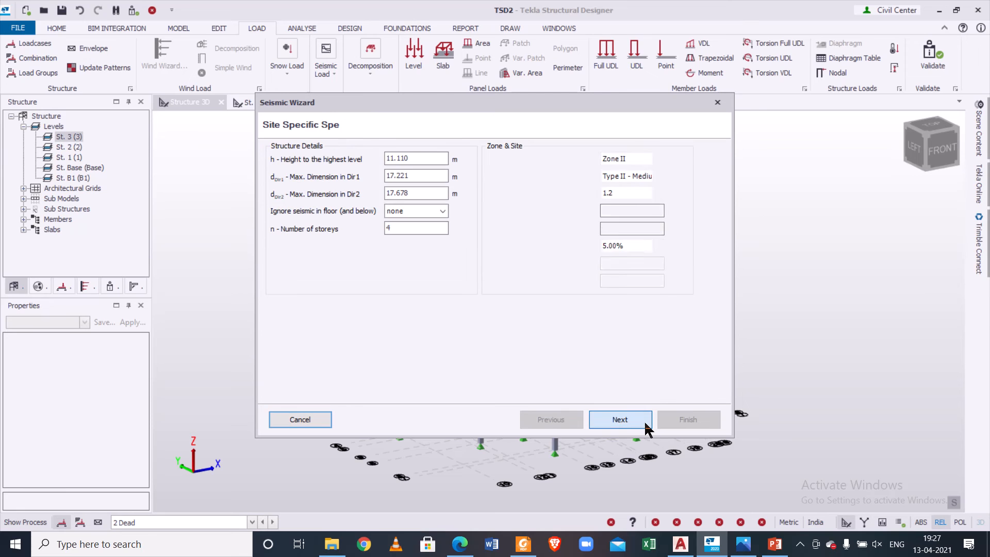
pyautogui.click(439, 210)
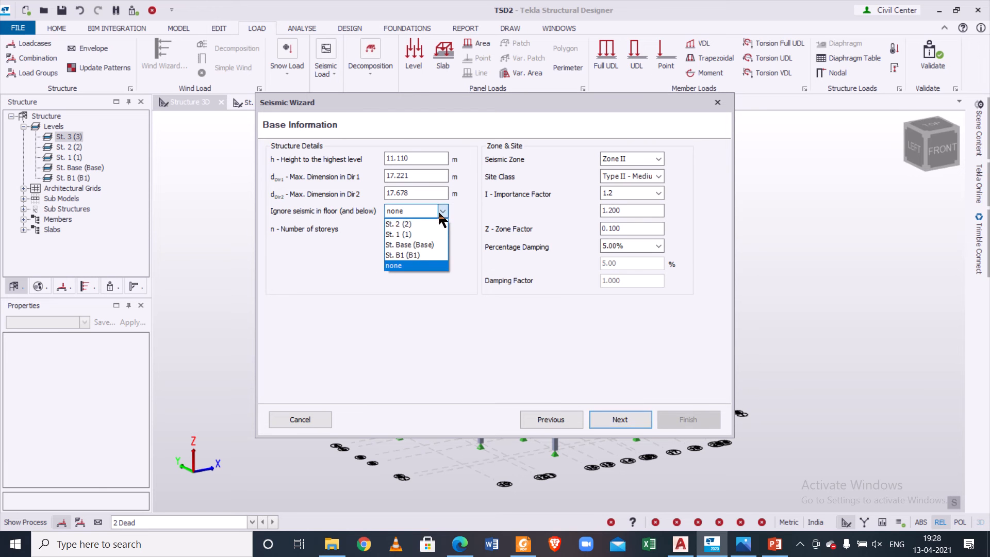
pyautogui.click(415, 245)
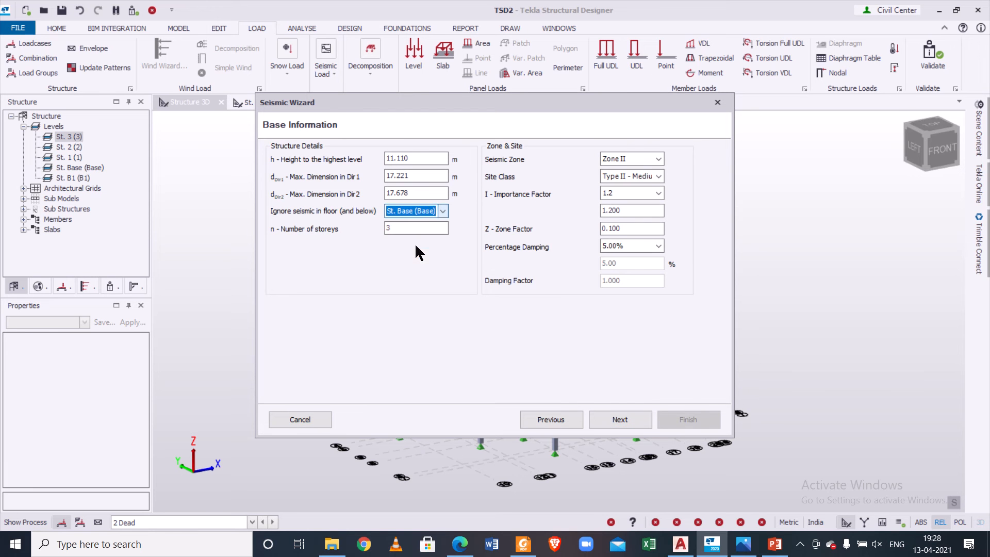
# Step: Set the importance factor to 1.0 and the seismic zone to Zone III, then accept the base information
pyautogui.click(658, 193)
pyautogui.click(632, 228)
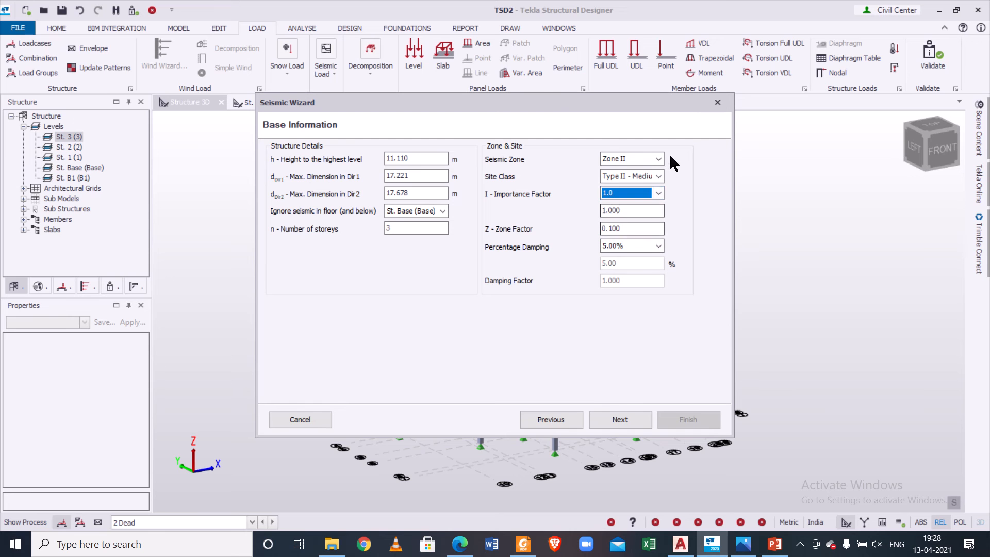
pyautogui.click(658, 158)
pyautogui.click(642, 181)
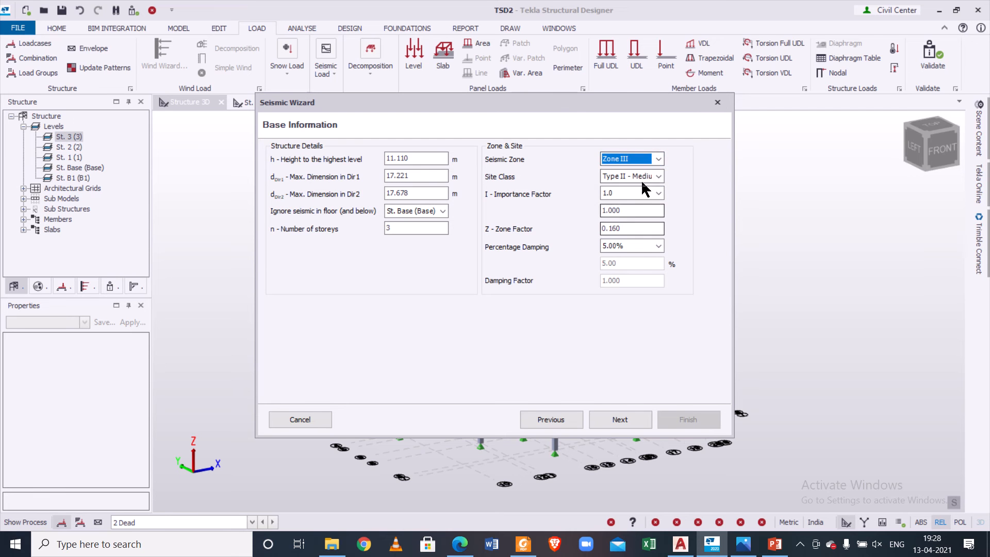
pyautogui.click(611, 422)
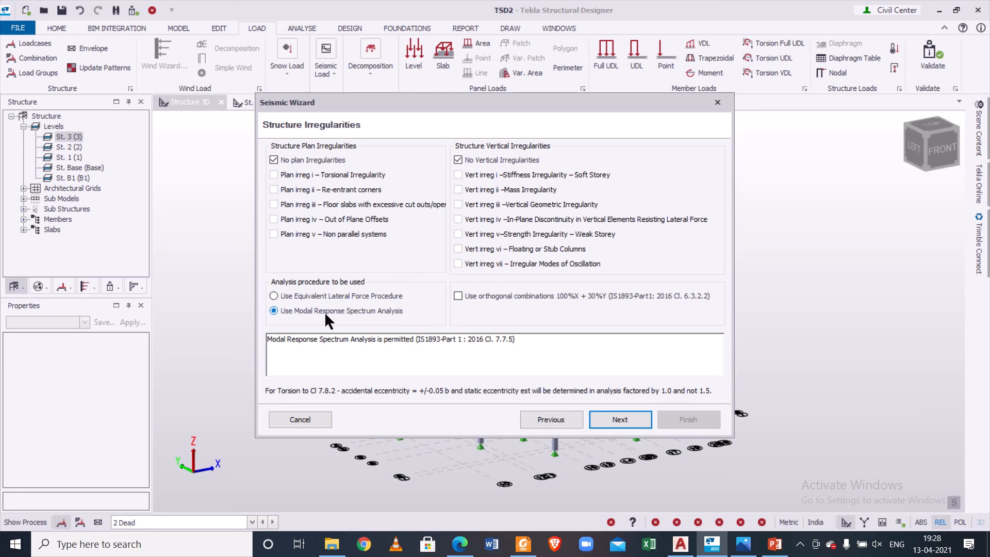
# Step: Keep Modal Response Spectrum Analysis and set both directions' structure type to RC MRF Buildings without any masonry
pyautogui.click(615, 419)
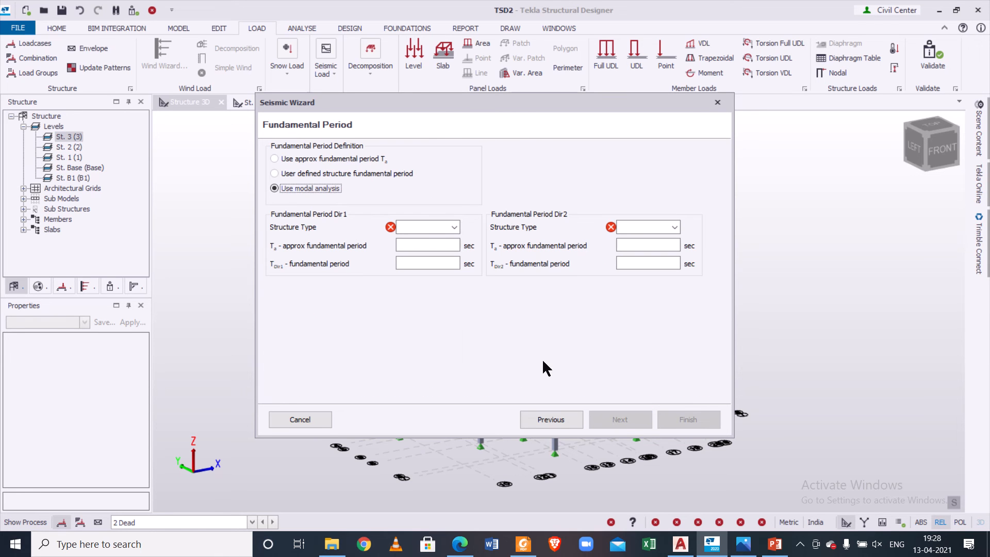
pyautogui.click(454, 227)
pyautogui.click(437, 237)
pyautogui.click(637, 227)
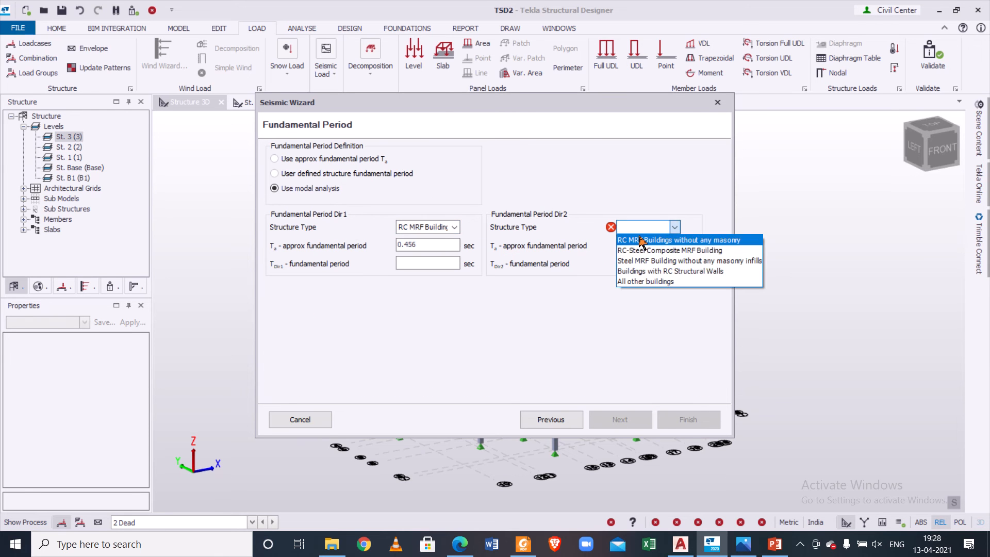
pyautogui.click(640, 236)
pyautogui.click(630, 419)
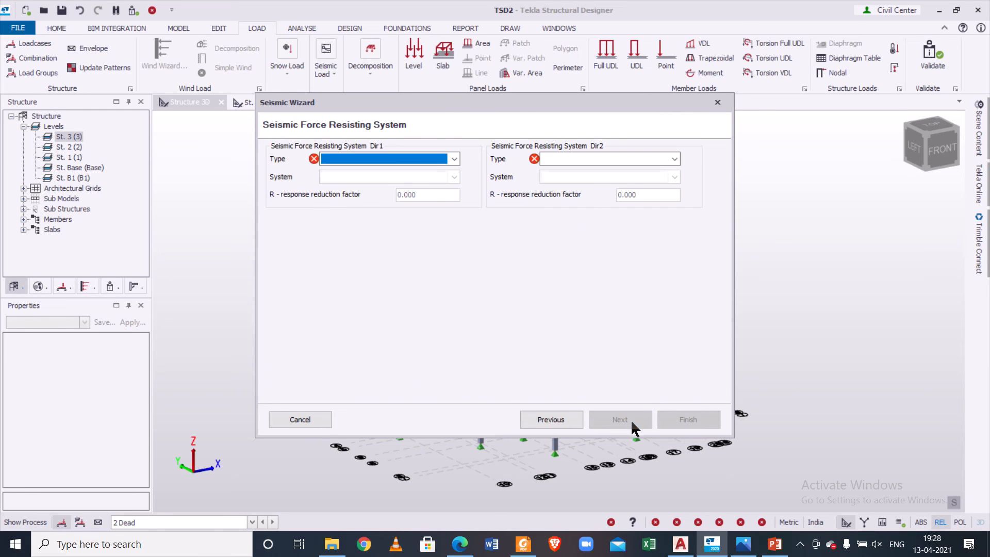
# Step: Set the seismic force resisting system in both directions to Moment Frame Systems, keeping the default system
pyautogui.click(432, 161)
pyautogui.click(428, 171)
pyautogui.click(559, 159)
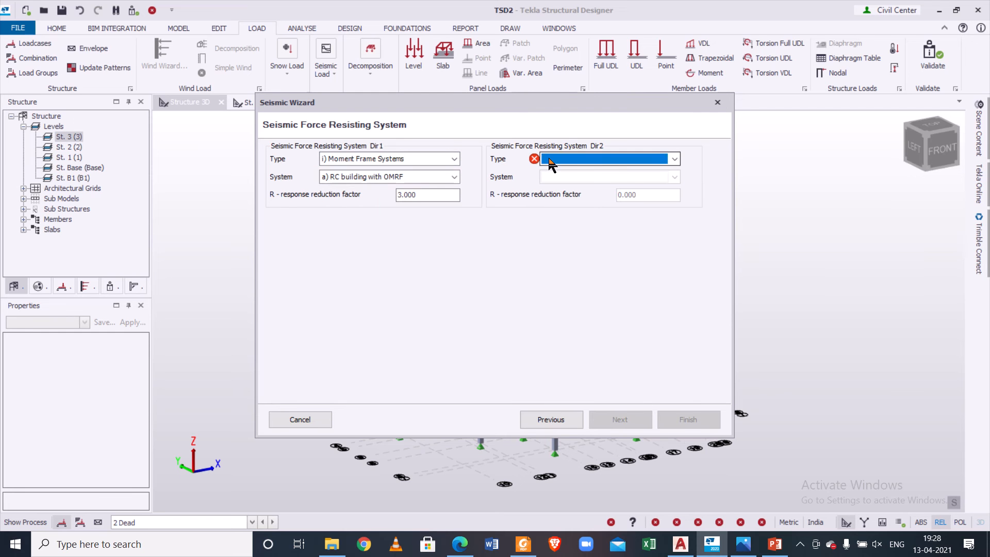
pyautogui.click(593, 171)
pyautogui.click(623, 419)
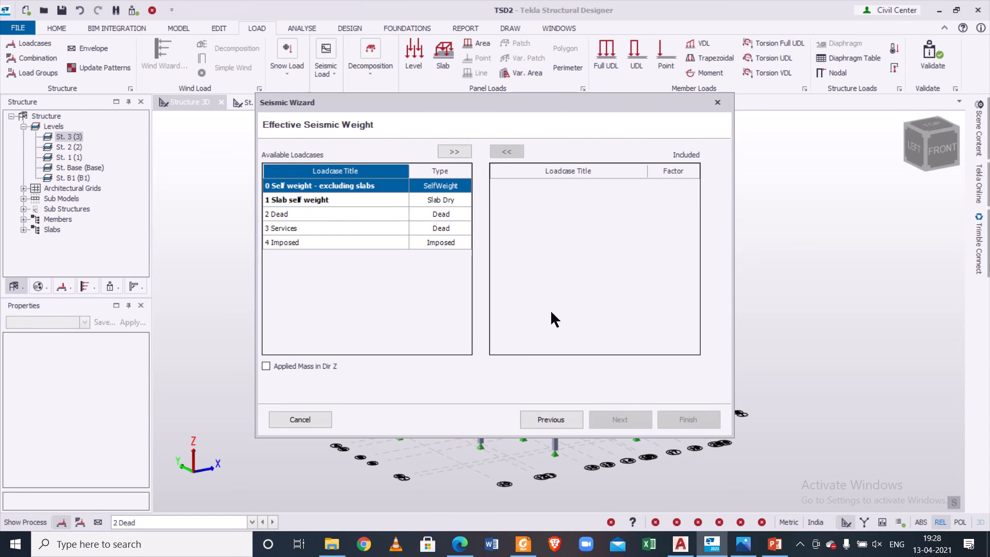
# Step: Include all available loadcases in the effective seismic weight and finish the Seismic Wizard without localization
pyautogui.click(454, 152)
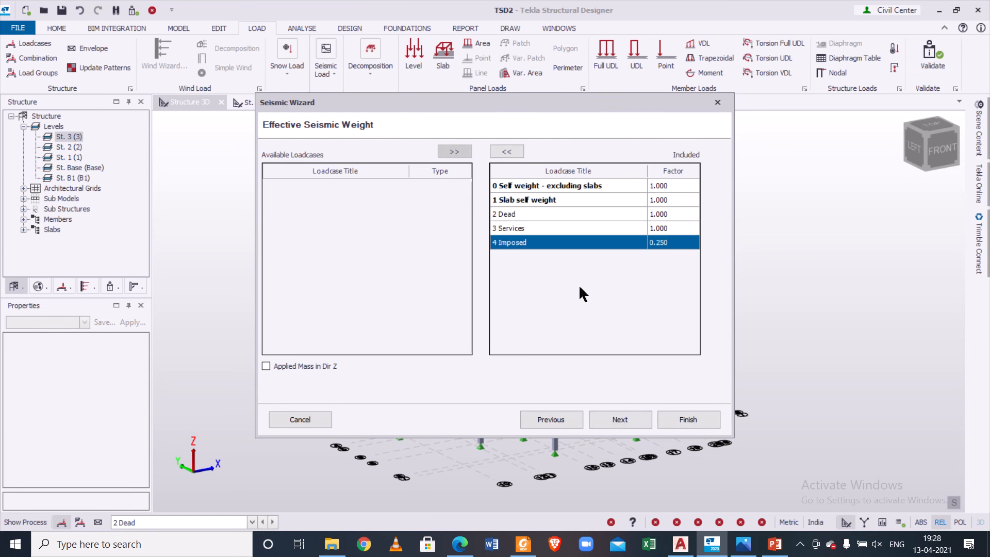
pyautogui.click(605, 418)
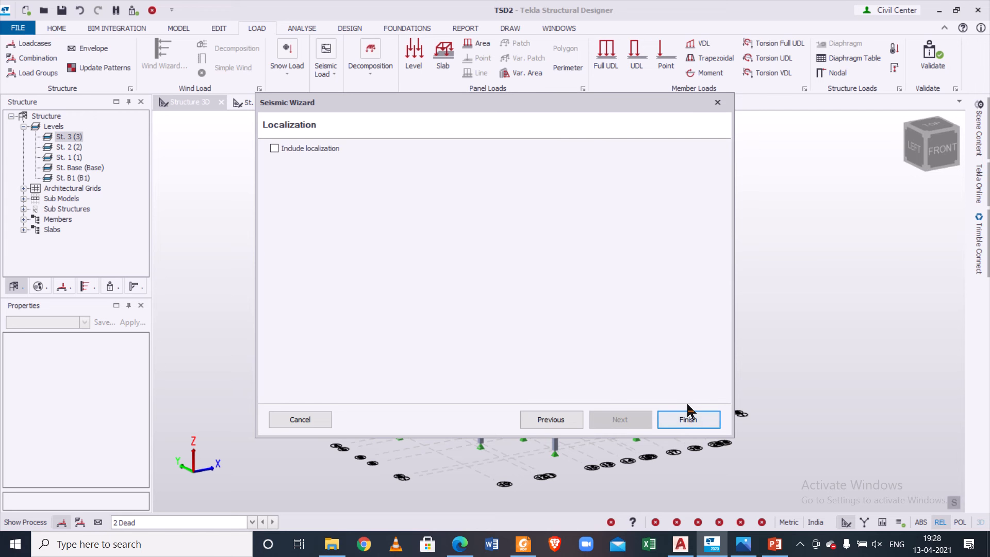
pyautogui.click(681, 419)
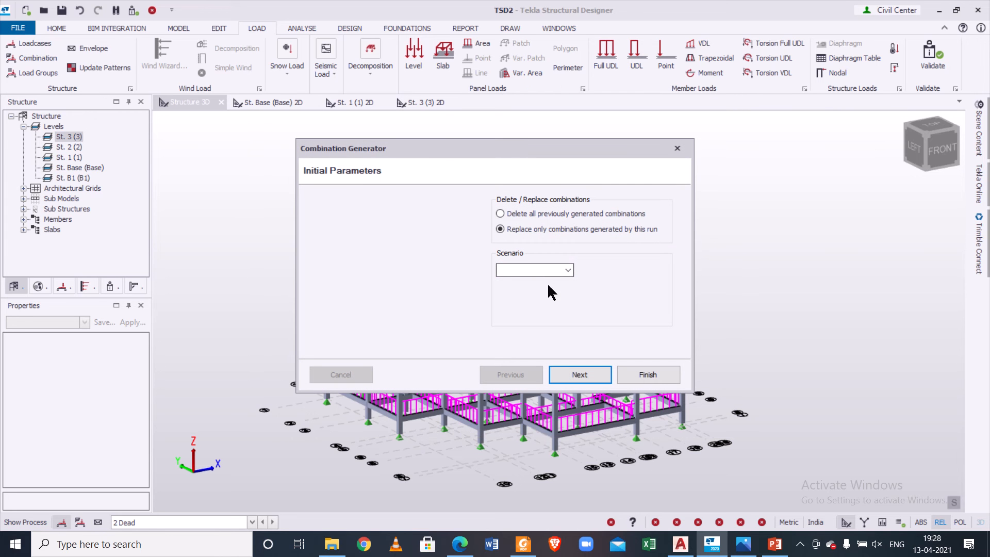
# Step: Generate the seismic combinations for the Operating scenario with the default strength and service factors
pyautogui.click(568, 270)
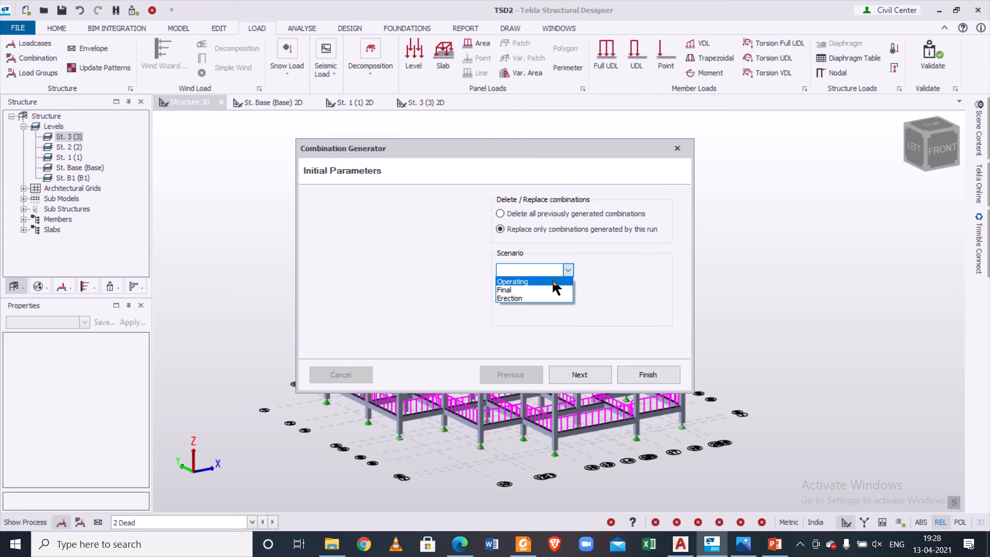
pyautogui.click(518, 281)
pyautogui.click(577, 376)
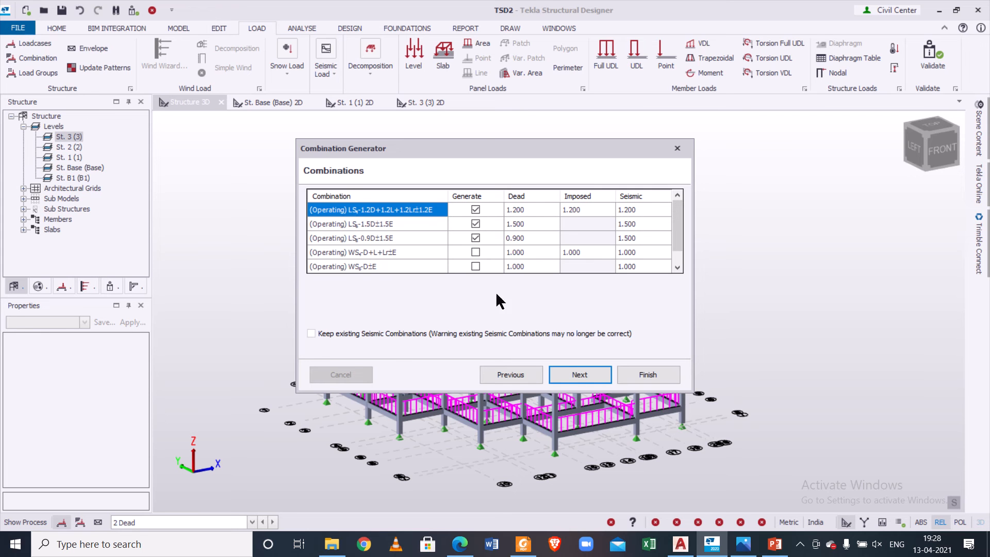
pyautogui.click(565, 369)
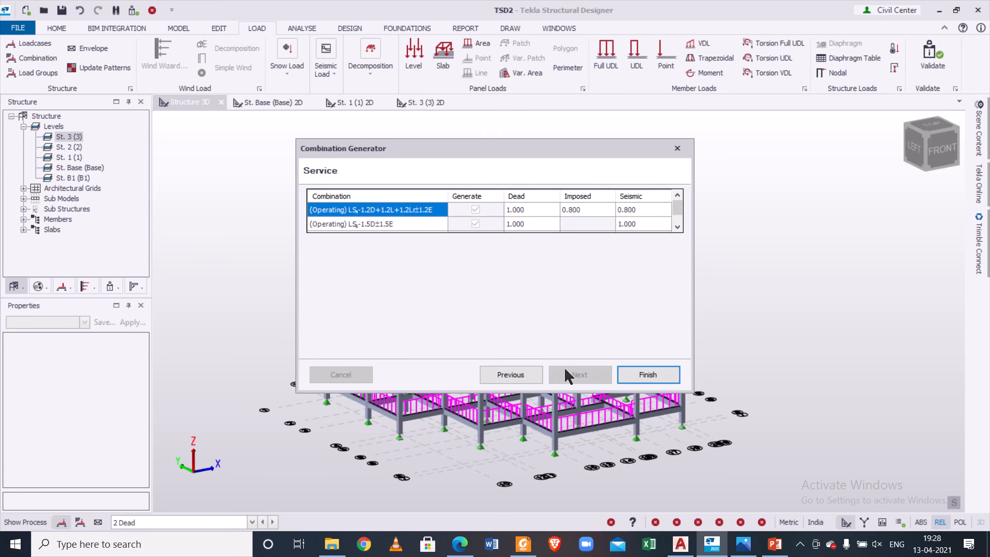
pyautogui.click(623, 373)
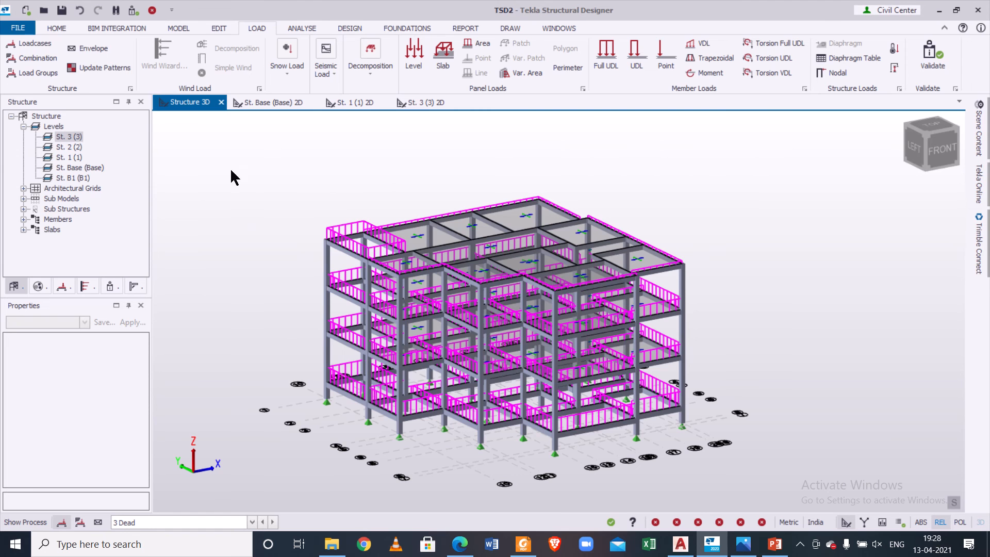
# Step: Start regenerating the design combinations for the Operating scenario, deleting all previously generated ones
pyautogui.click(38, 60)
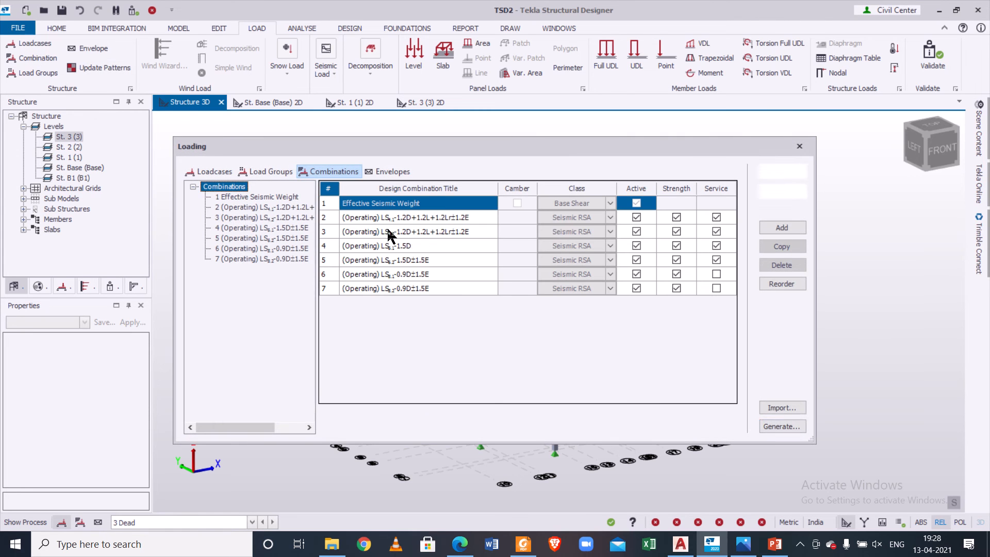
pyautogui.click(770, 426)
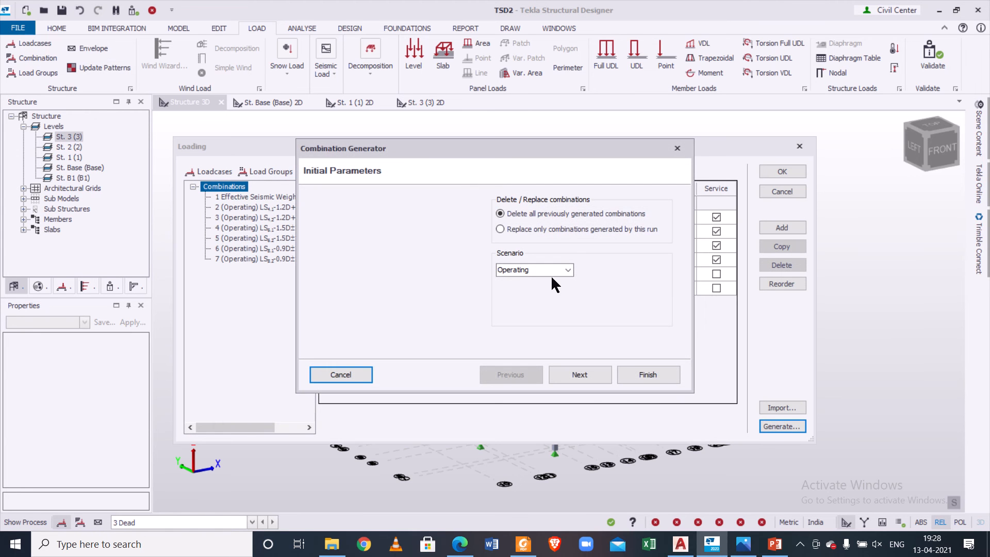
pyautogui.click(568, 270)
pyautogui.click(567, 270)
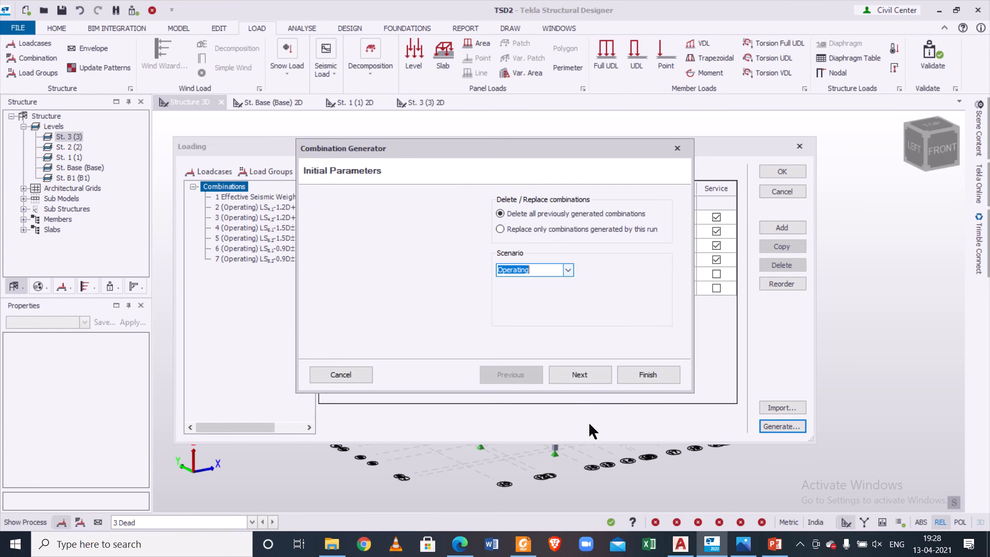
pyautogui.click(580, 374)
# Step: Include the 1.5D gravity combination, generate the full set without notional horizontal forces, and accept the loading
pyautogui.click(480, 207)
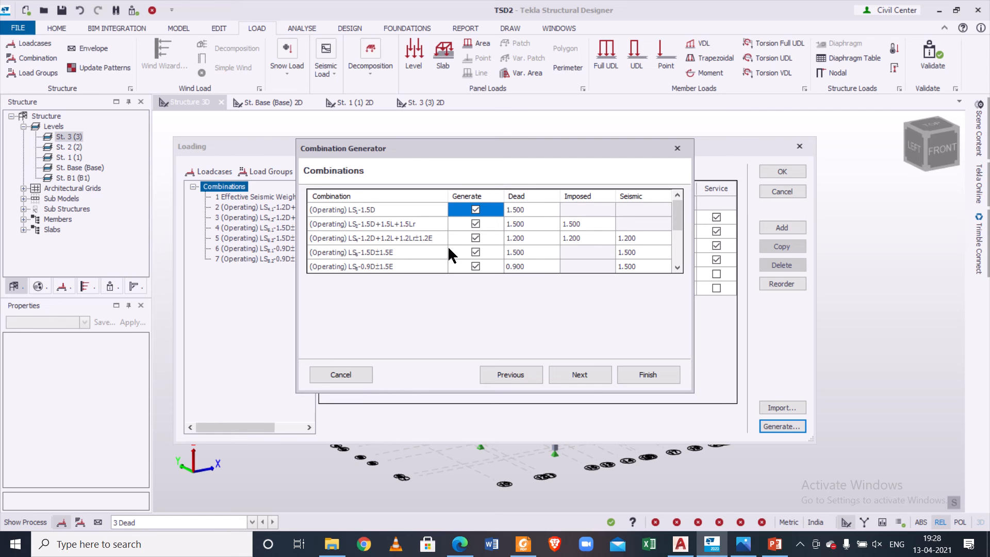
pyautogui.scroll(-5, 447, 247)
pyautogui.scroll(5, 530, 234)
pyautogui.click(585, 373)
pyautogui.click(589, 372)
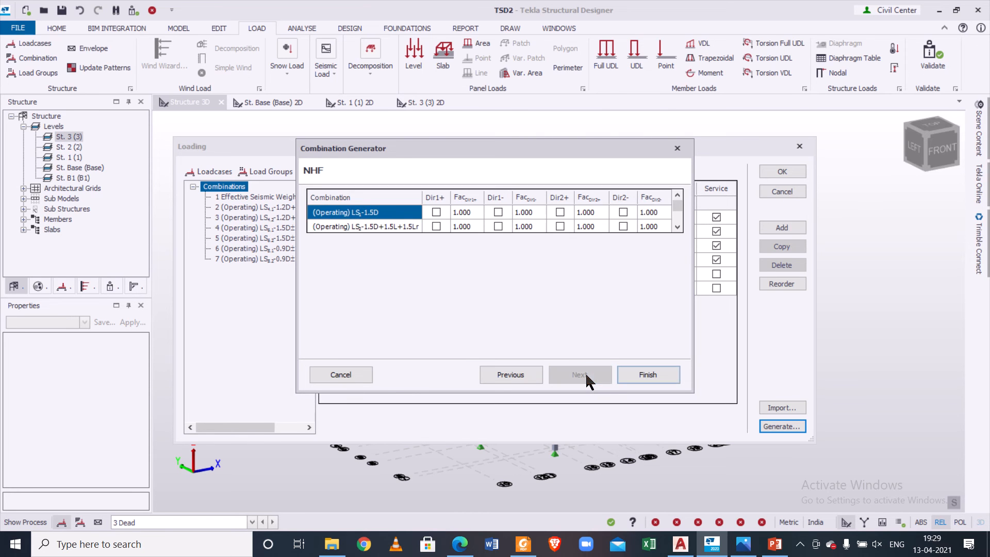
pyautogui.click(633, 374)
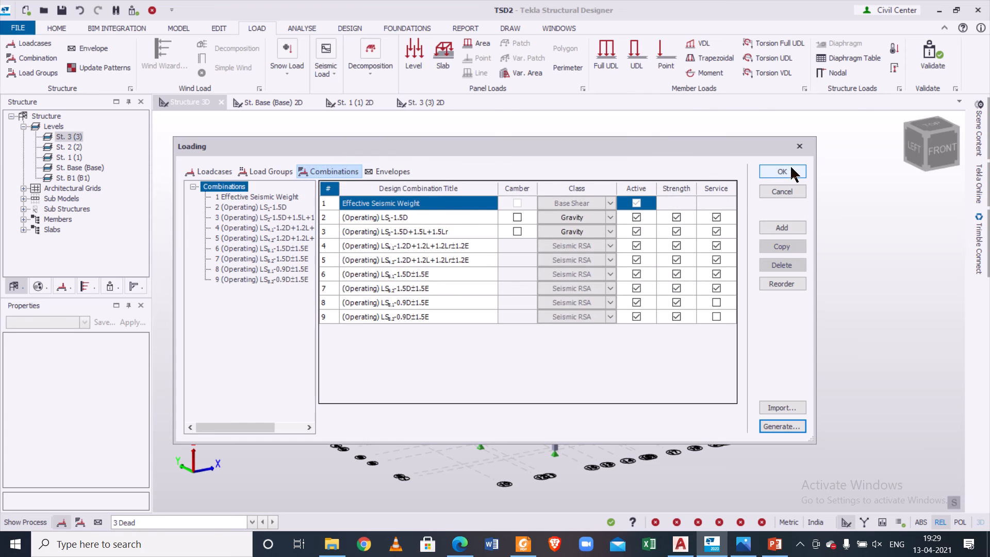
pyautogui.click(783, 172)
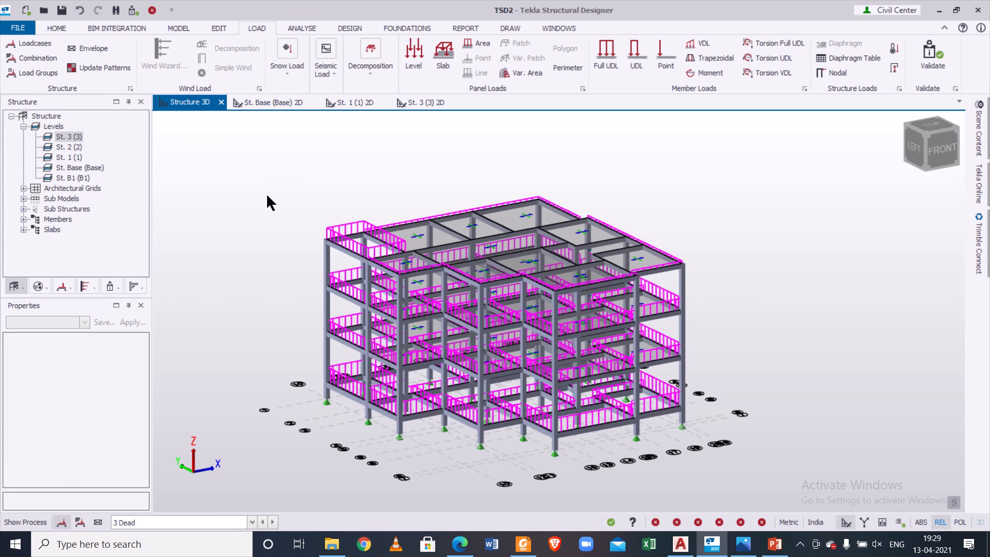
# Step: Check the model status and run Design All (Static) on the whole structure
pyautogui.scroll(1, 266, 193)
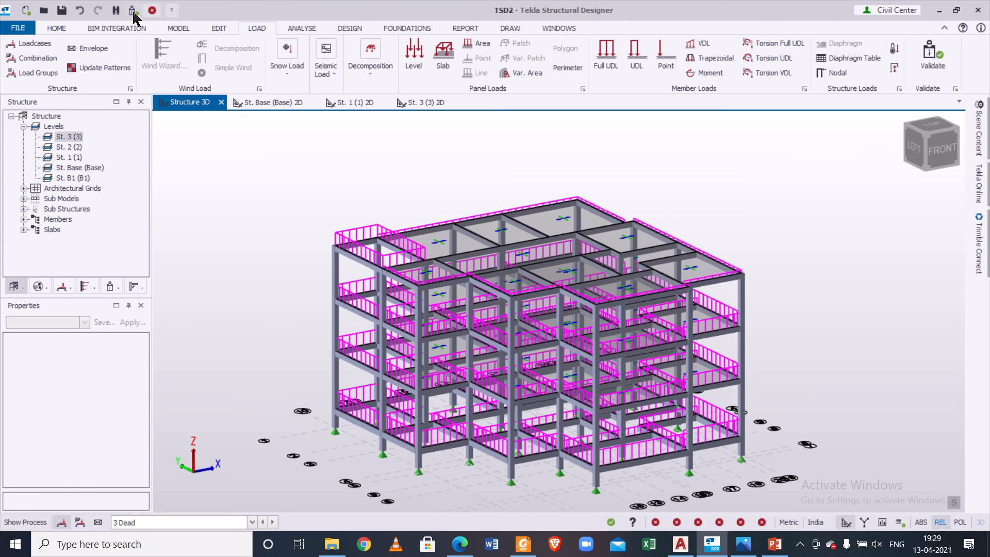
pyautogui.click(152, 10)
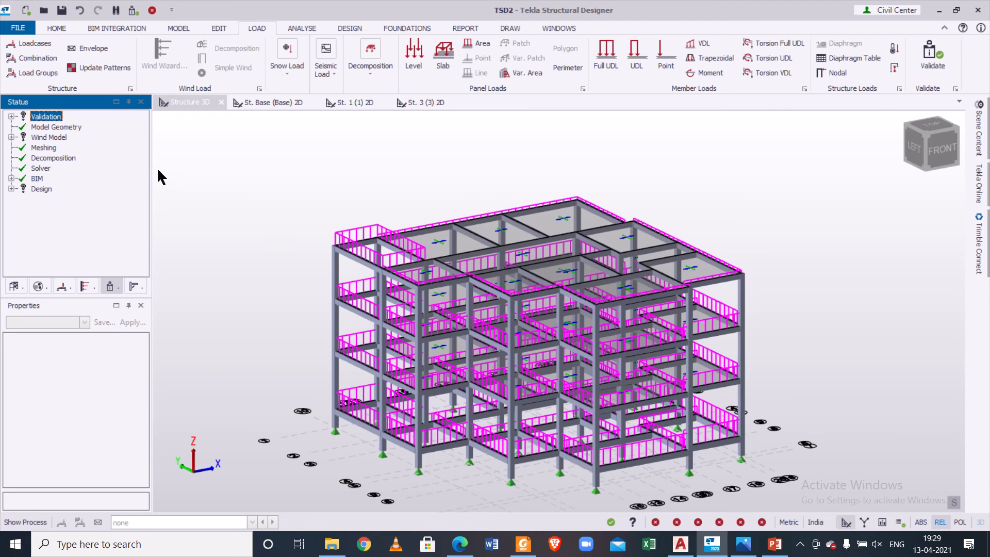
pyautogui.click(354, 29)
pyautogui.click(486, 69)
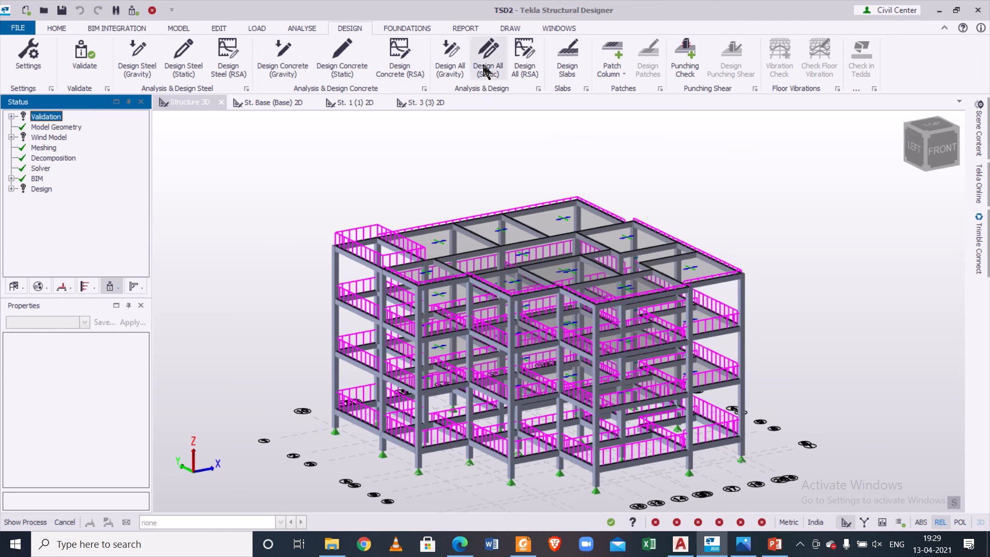
pyautogui.moveTo(484, 16)
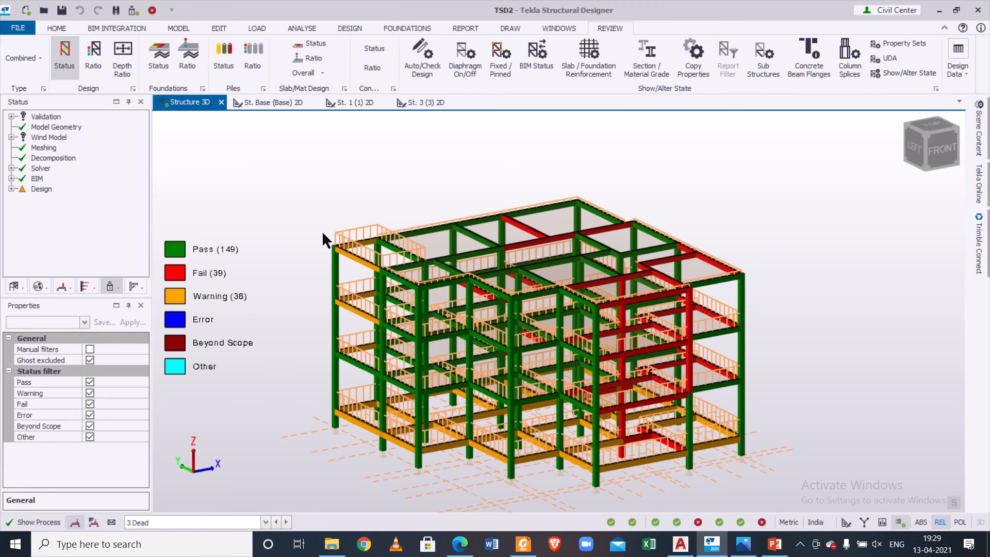
# Step: Examine the members' design status around the 3D structure and select column C19 to inspect its properties
pyautogui.scroll(-1, 322, 232)
pyautogui.scroll(2, 331, 285)
pyautogui.moveTo(297, 298); pyautogui.dragTo(357, 323, button='right')
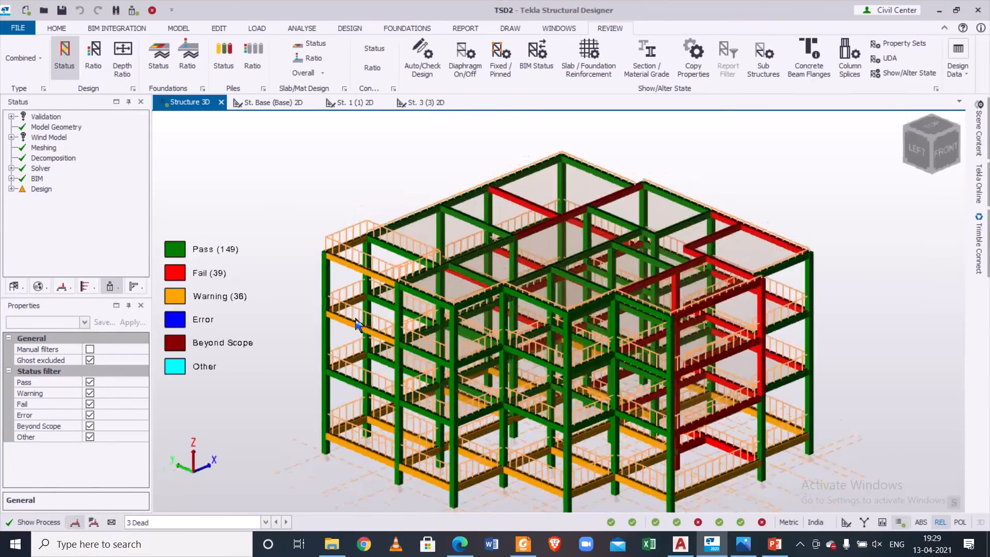
pyautogui.moveTo(638, 326); pyautogui.dragTo(344, 316, button='right')
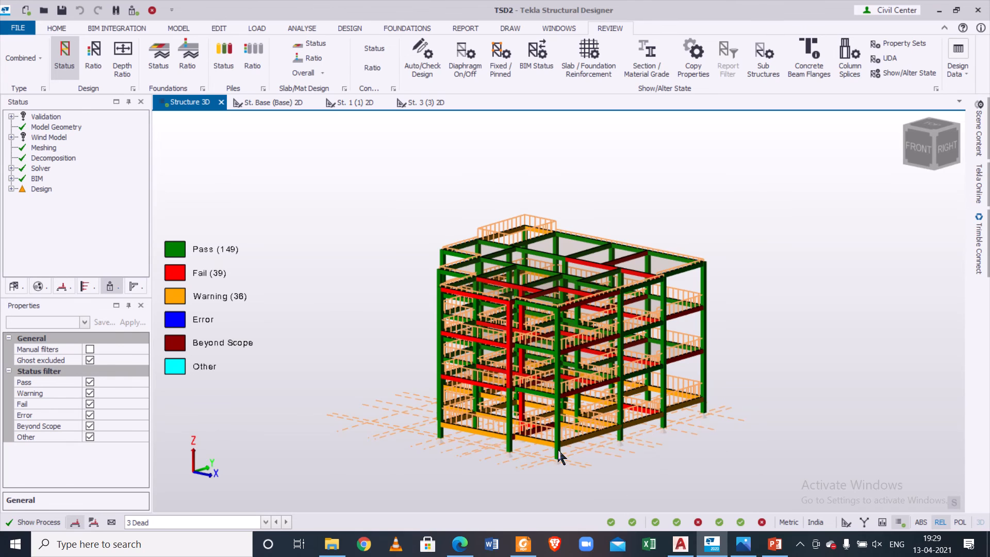
pyautogui.scroll(2, 621, 435)
pyautogui.moveTo(621, 435)
pyautogui.mouseDown(button='right')
pyautogui.moveTo(541, 440)
pyautogui.moveTo(661, 434)
pyautogui.moveTo(635, 431)
pyautogui.mouseUp(button='right')
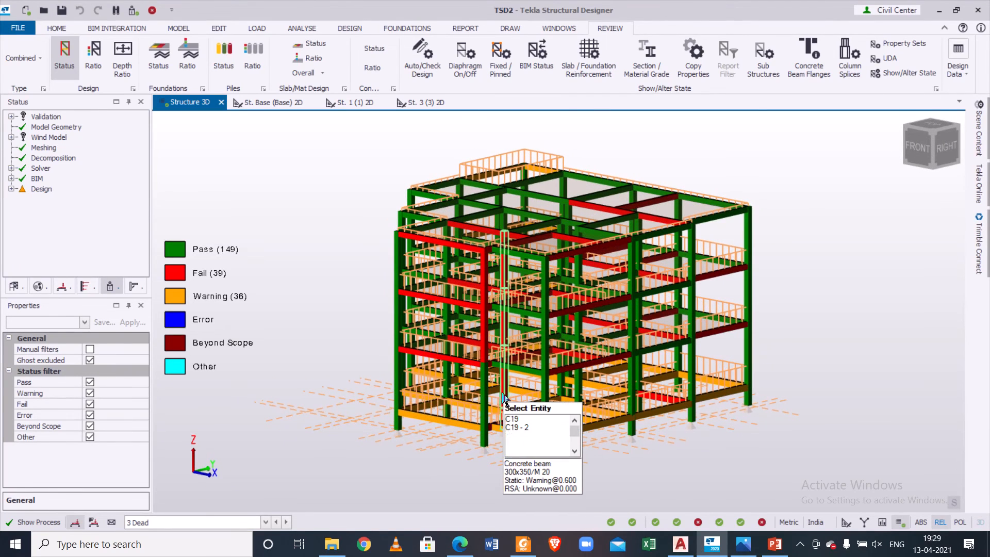
pyautogui.click(504, 397)
pyautogui.click(506, 401)
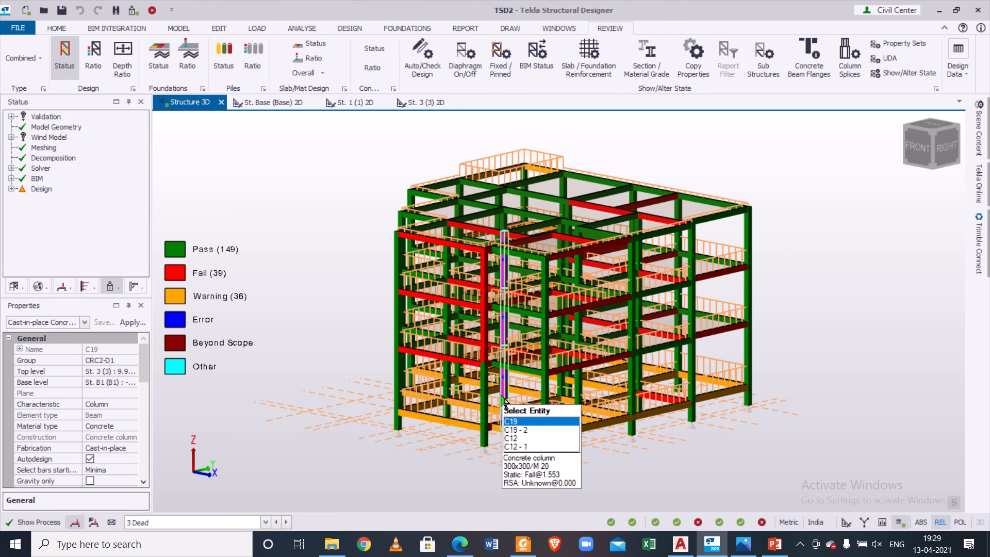
# Step: Run the static member design on column C19 and review its longitudinal bar results
pyautogui.rightClick(503, 399)
pyautogui.moveTo(562, 284)
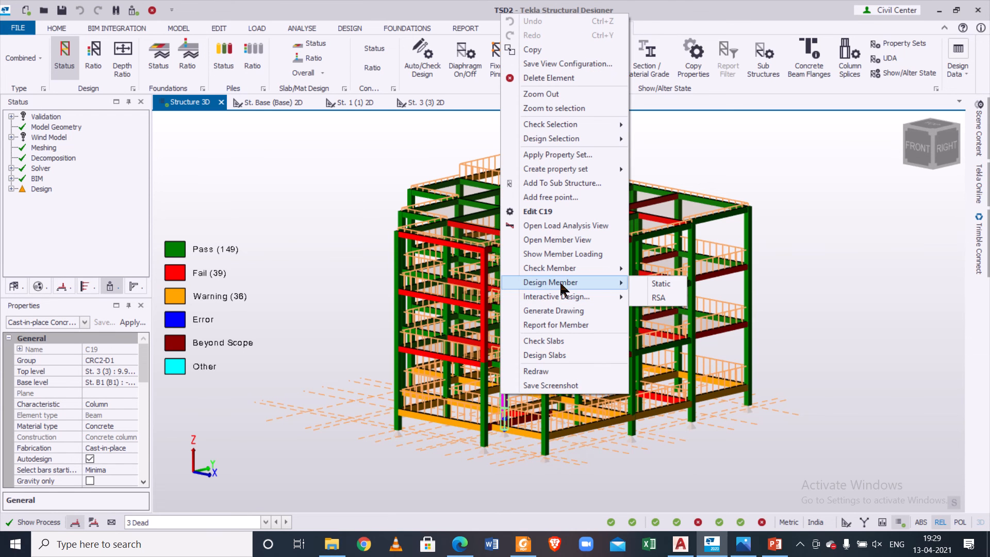
pyautogui.click(654, 284)
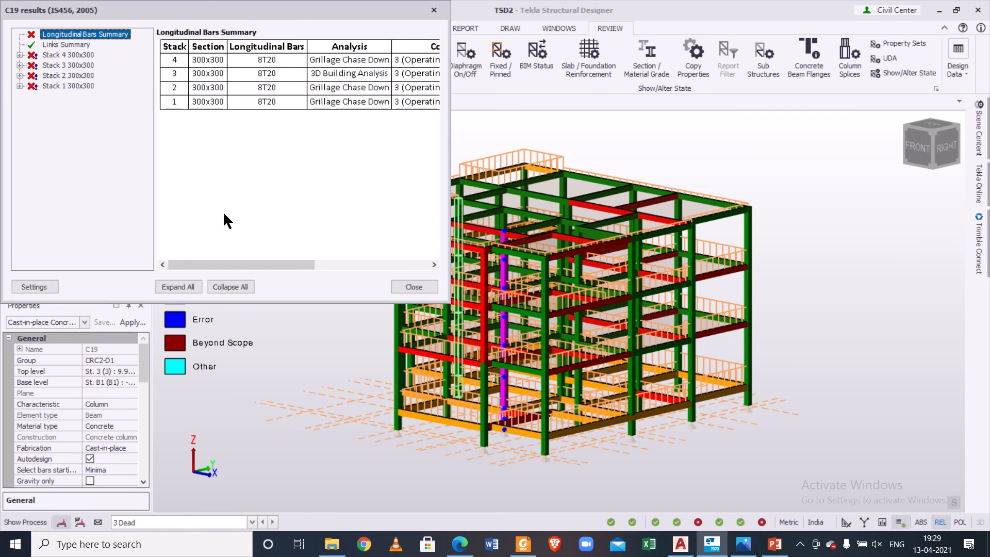
pyautogui.click(433, 10)
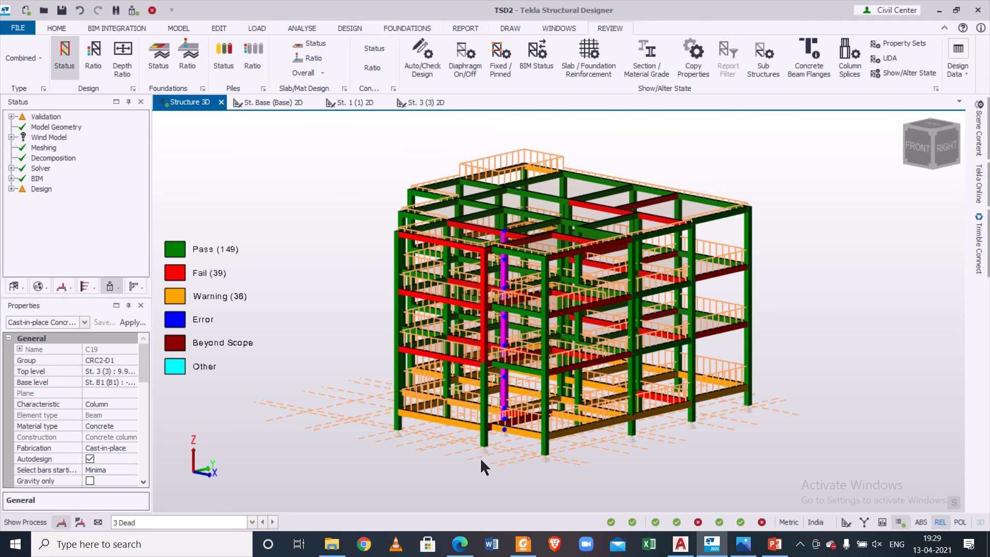
# Step: Locate column C19 in the 3D structure and compare its position with the centreline plan PDF in Foxit Reader
pyautogui.moveTo(481, 456); pyautogui.dragTo(740, 463, button='middle')
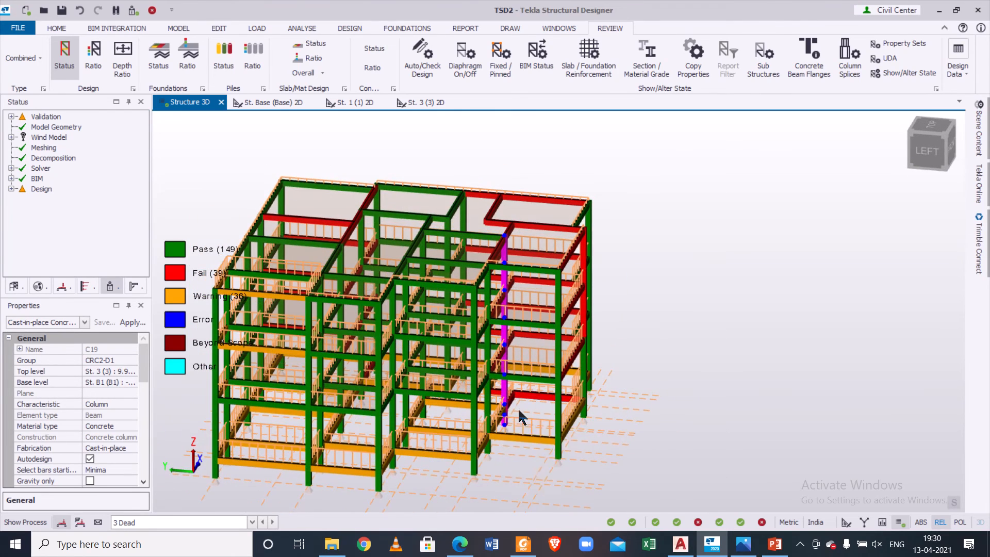
pyautogui.scroll(3, 504, 413)
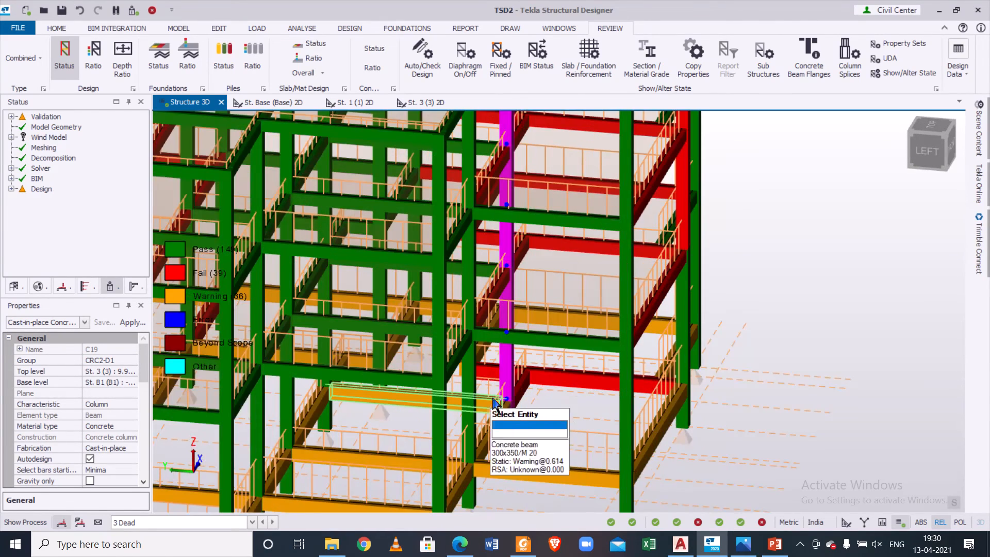
pyautogui.scroll(1, 479, 393)
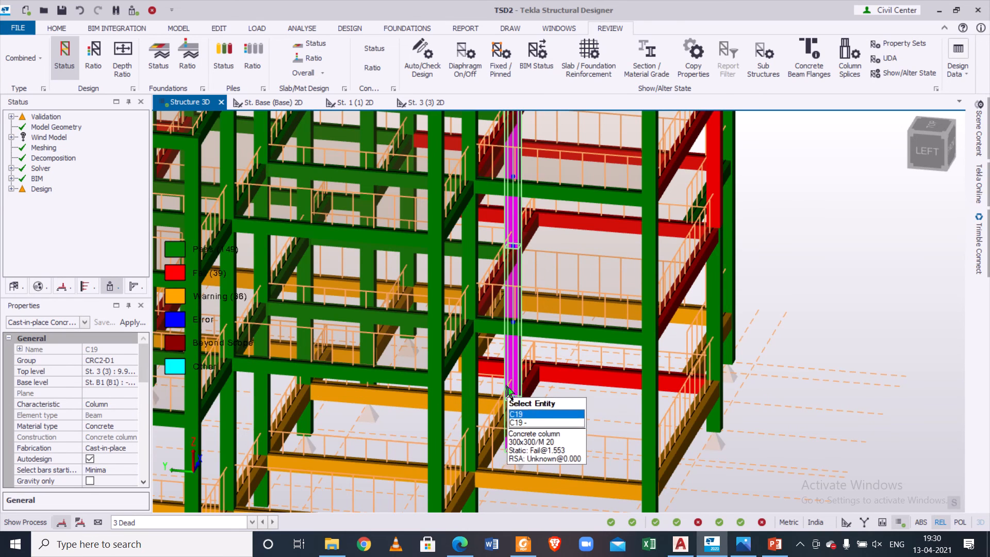
pyautogui.click(533, 549)
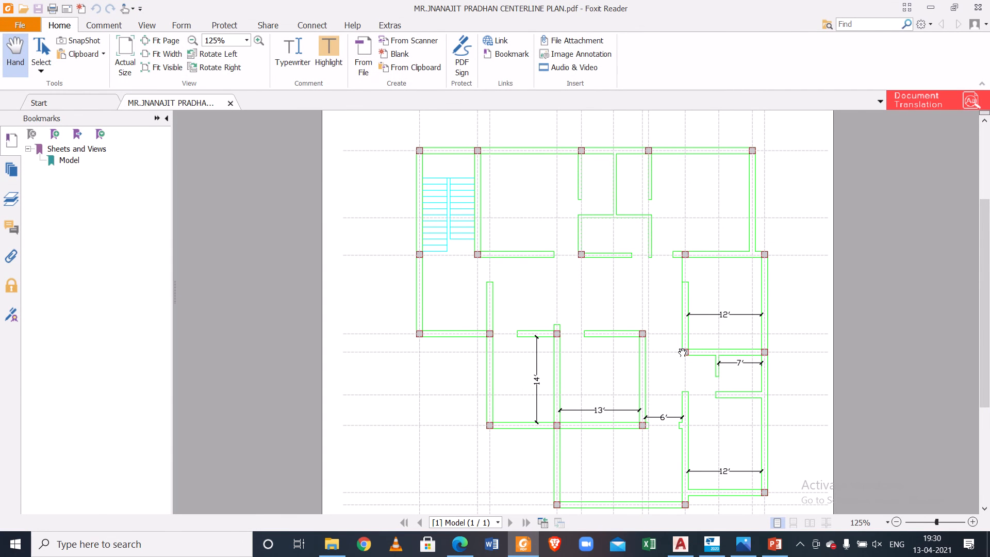
pyautogui.click(524, 547)
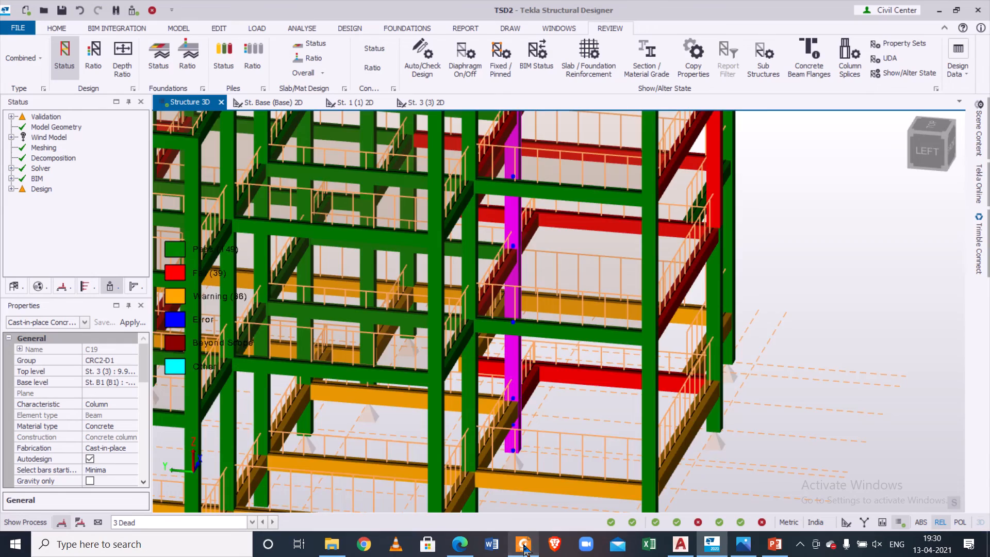
pyautogui.scroll(3, 637, 411)
pyautogui.moveTo(635, 405); pyautogui.dragTo(546, 402, button='right')
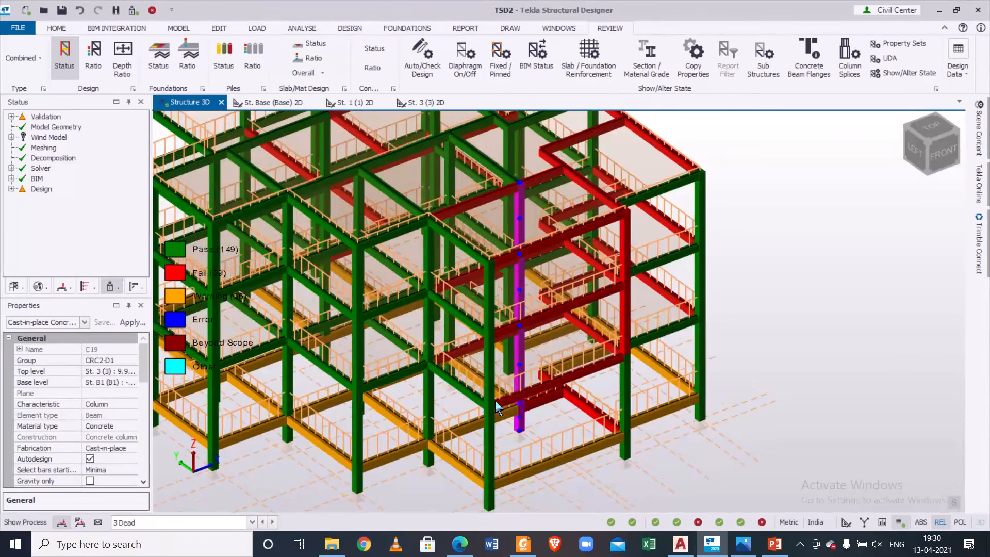
pyautogui.click(523, 546)
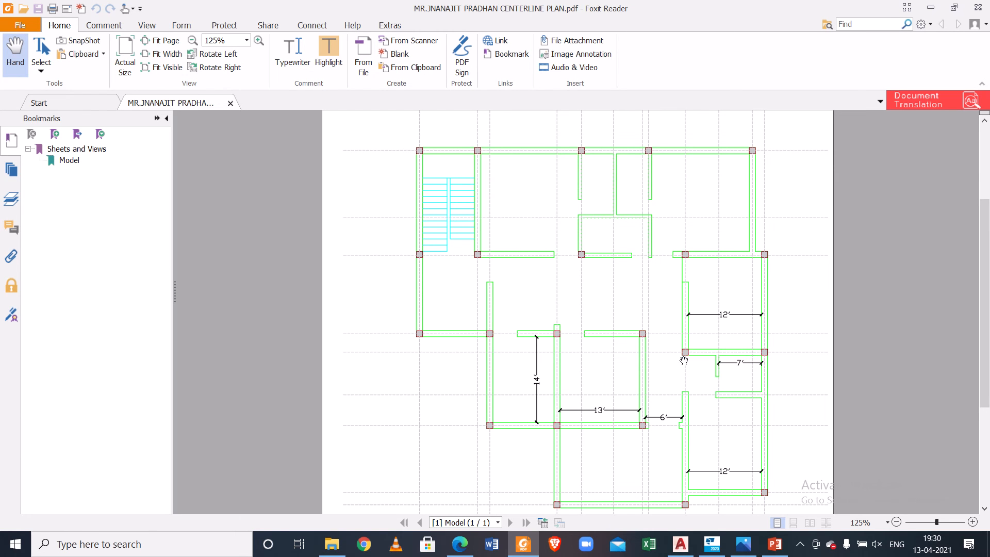
pyautogui.click(518, 546)
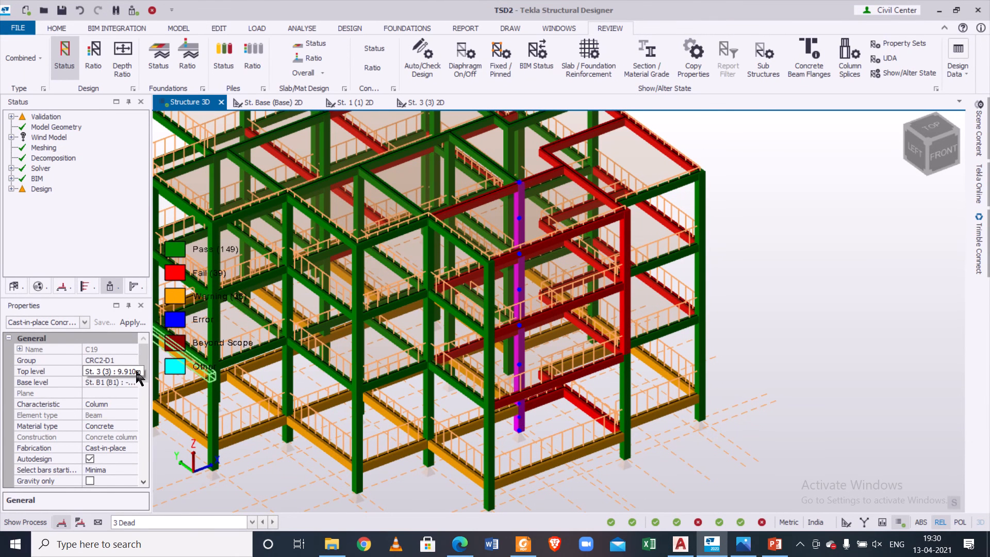
# Step: Try a rectangular section of 300 mm breadth and 350 mm depth for all stacks of column C19
pyautogui.scroll(-5, 137, 373)
pyautogui.click(128, 427)
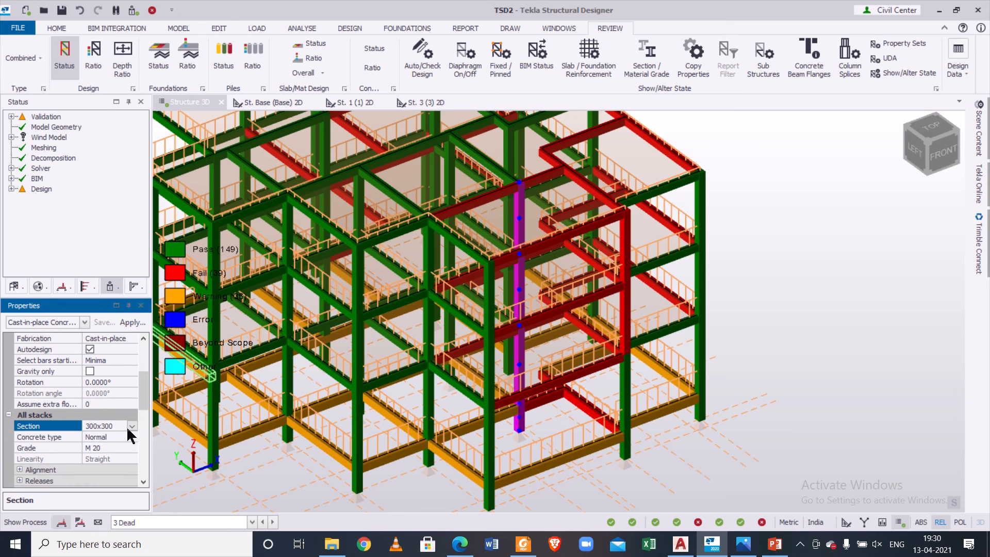
pyautogui.click(132, 426)
pyautogui.click(123, 459)
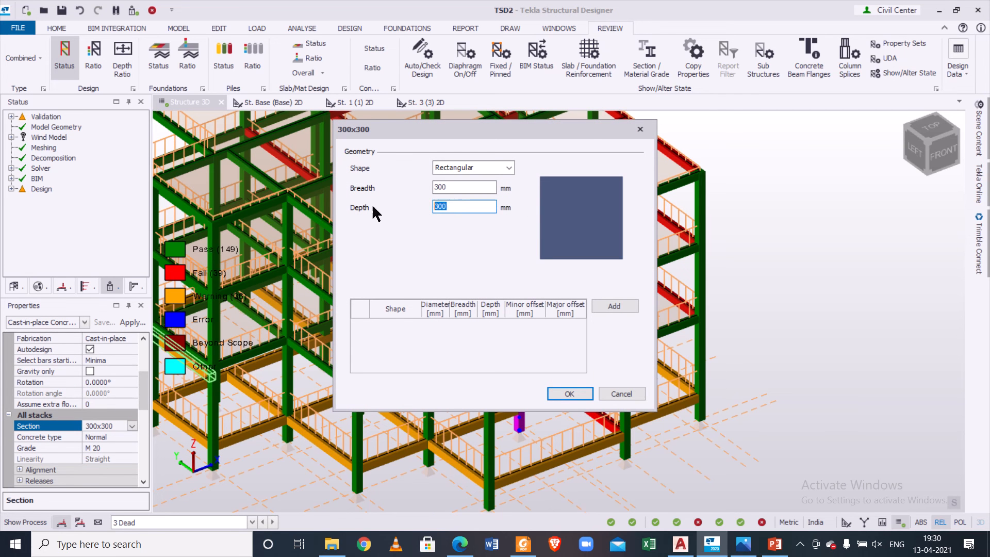
pyautogui.write('350')
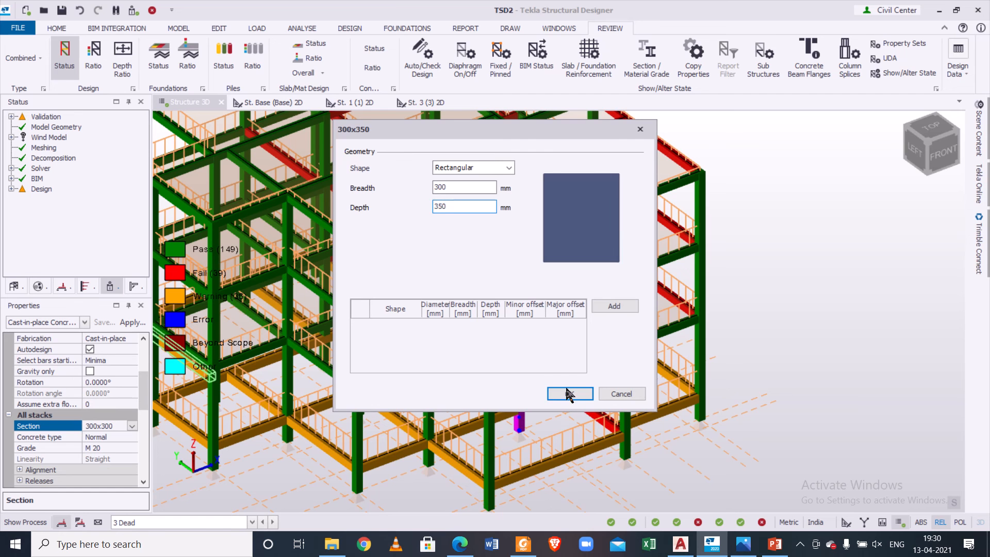
pyautogui.click(569, 394)
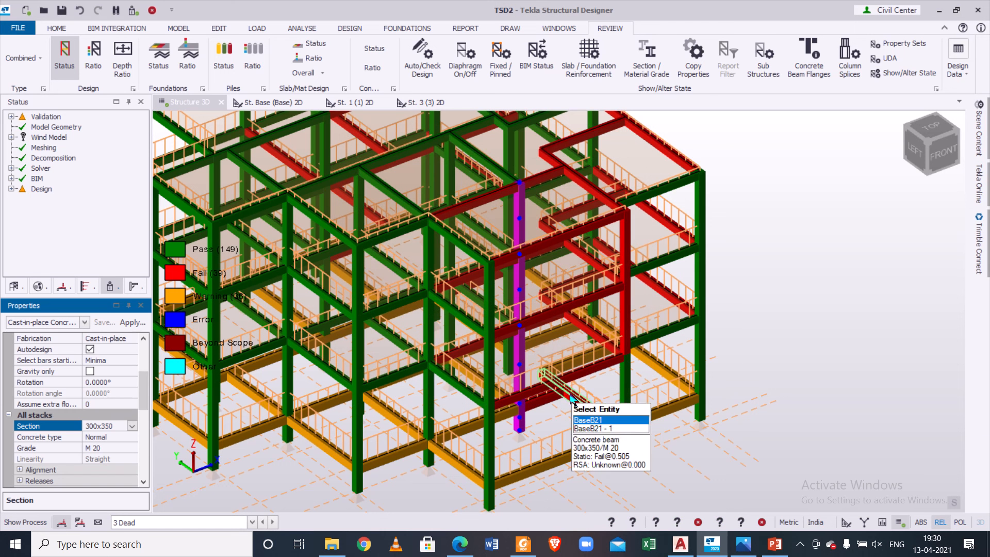
# Step: Run the static member design on column C19 with the 300x350 section and review its results
pyautogui.rightClick(524, 355)
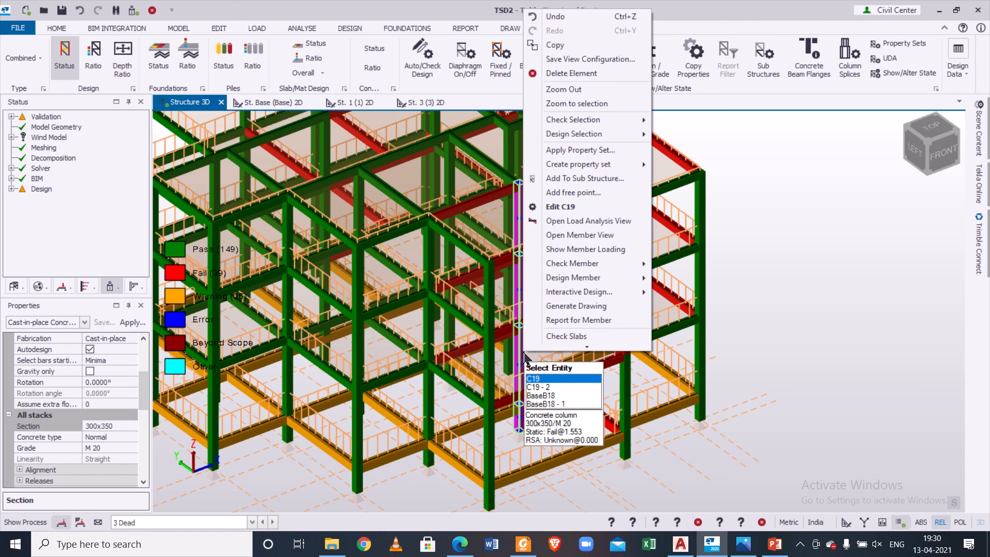
pyautogui.scroll(-1, 644, 336)
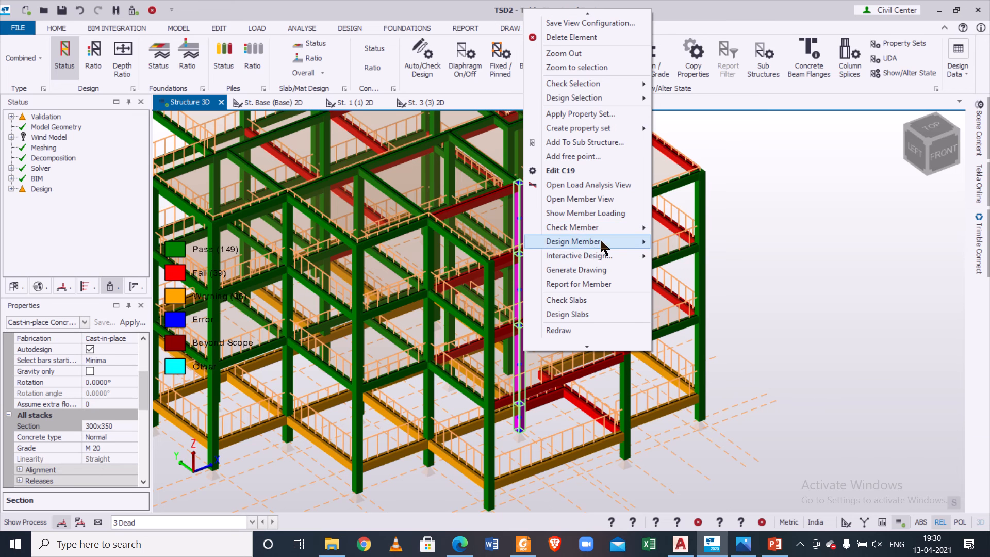
pyautogui.moveTo(603, 242)
pyautogui.click(677, 246)
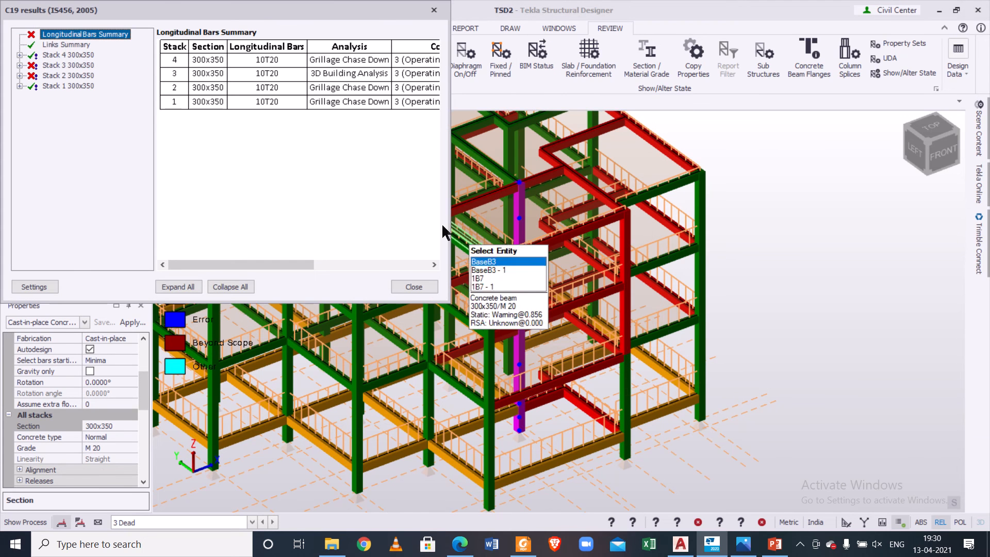
pyautogui.click(434, 10)
# Step: Set the section of column C19 to 350 mm breadth and 300 mm depth
pyautogui.click(133, 426)
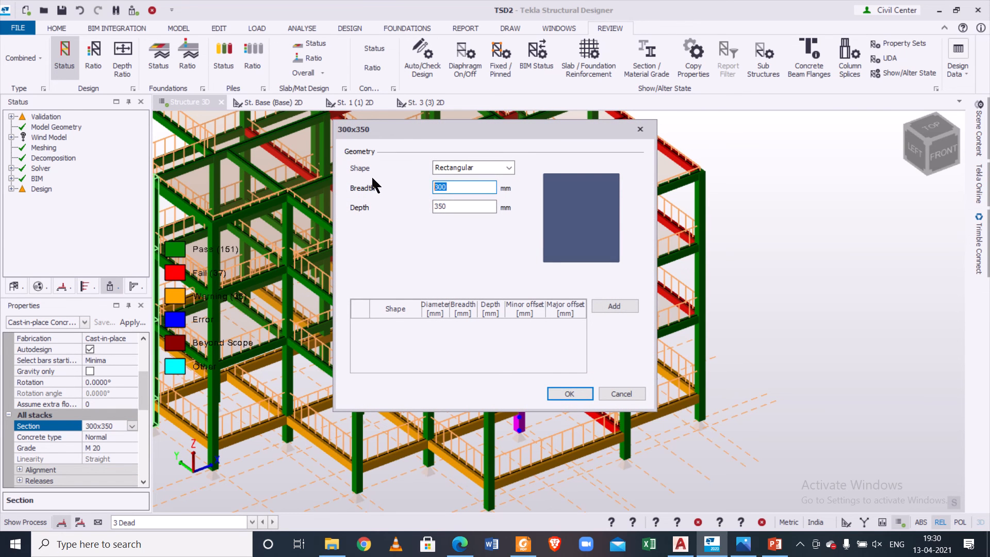
pyautogui.write('350')
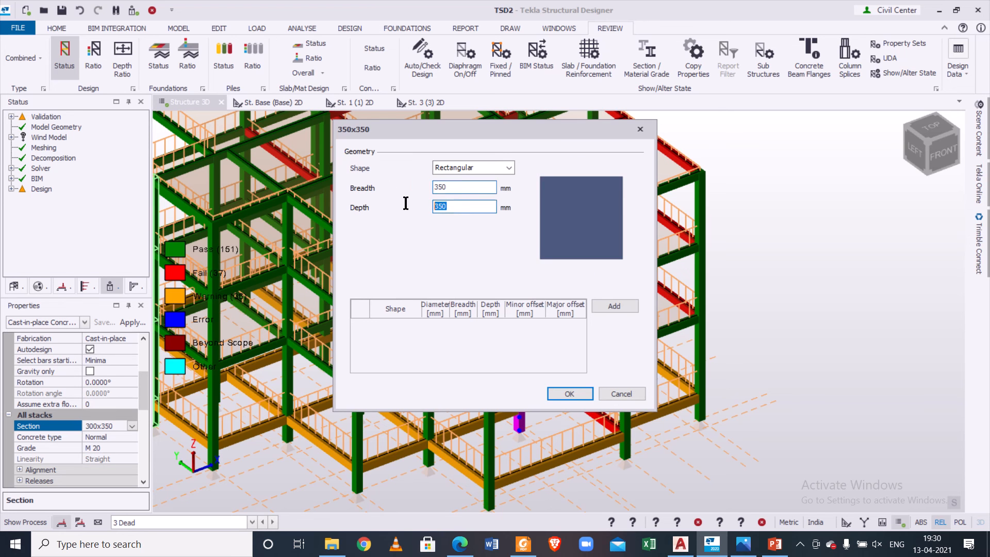
pyautogui.write('300')
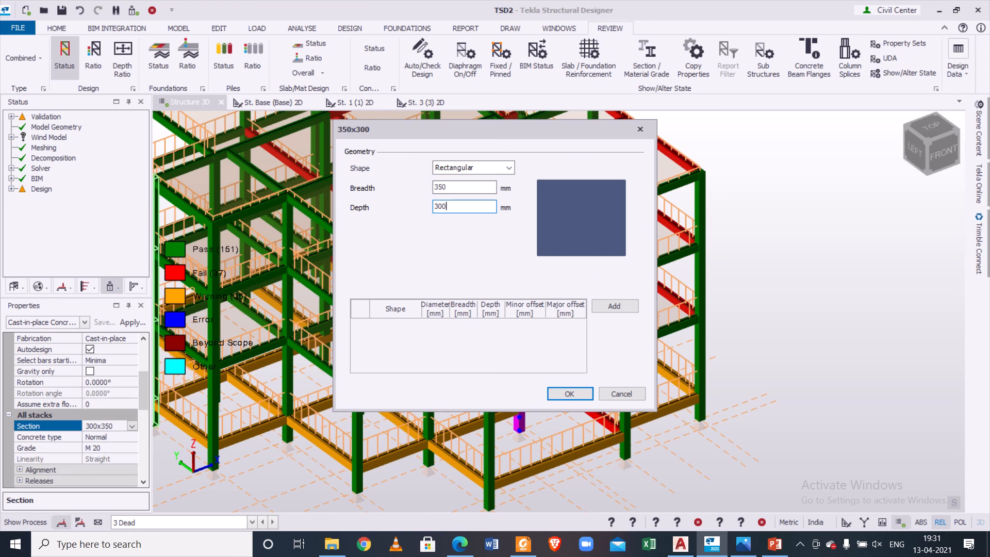
pyautogui.click(583, 393)
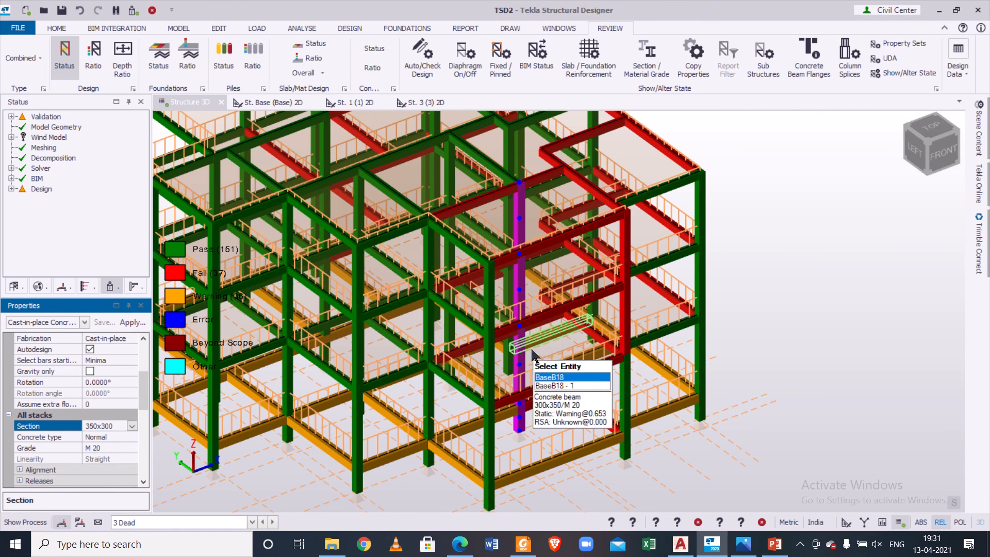
# Step: Redesign column C19 for static loading with the 350x300 section and review the stack results
pyautogui.moveTo(739, 339); pyautogui.dragTo(726, 288, button='right')
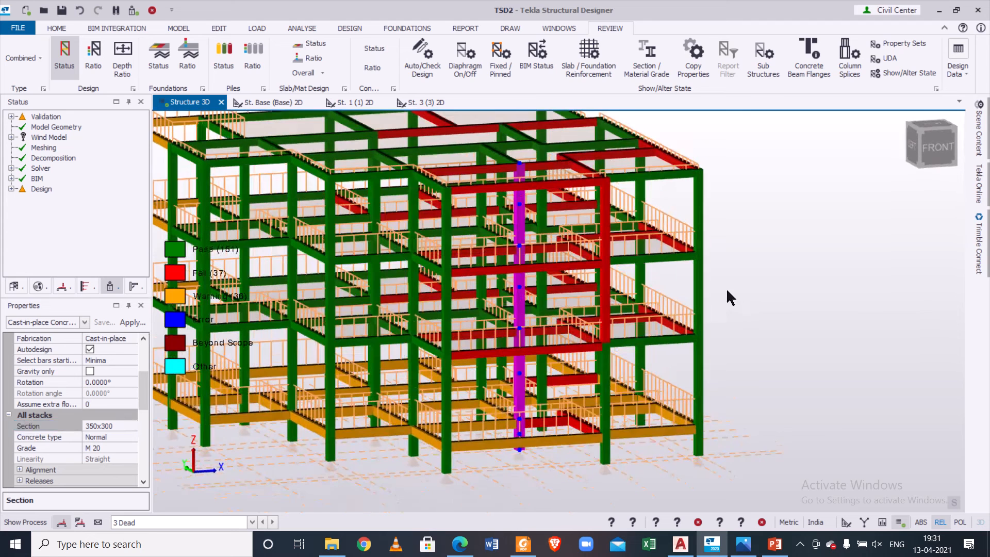
pyautogui.rightClick(520, 380)
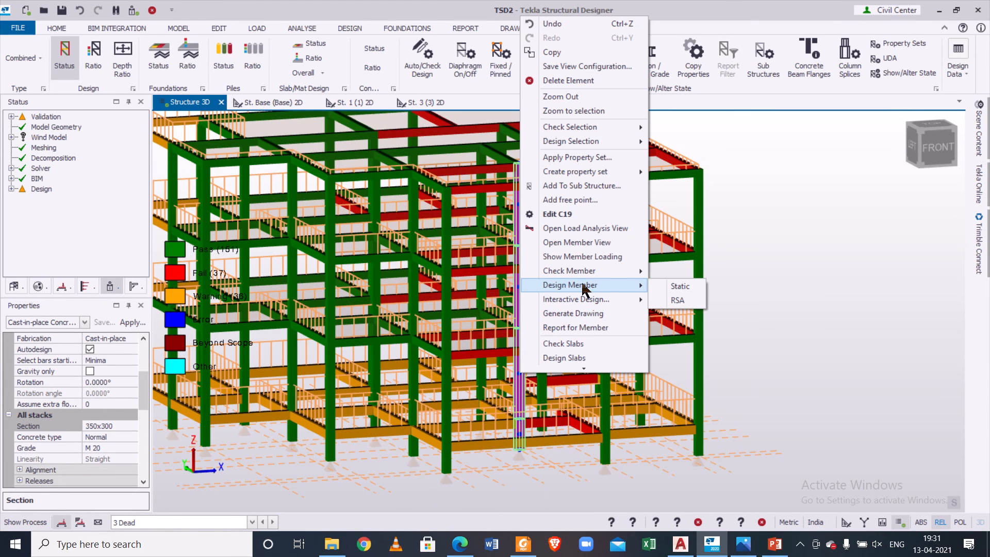
pyautogui.click(697, 284)
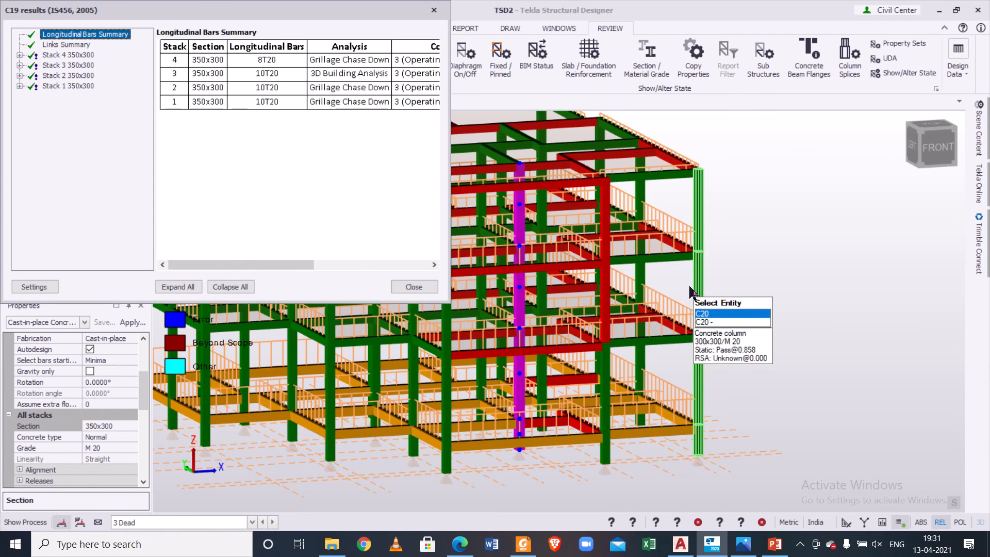
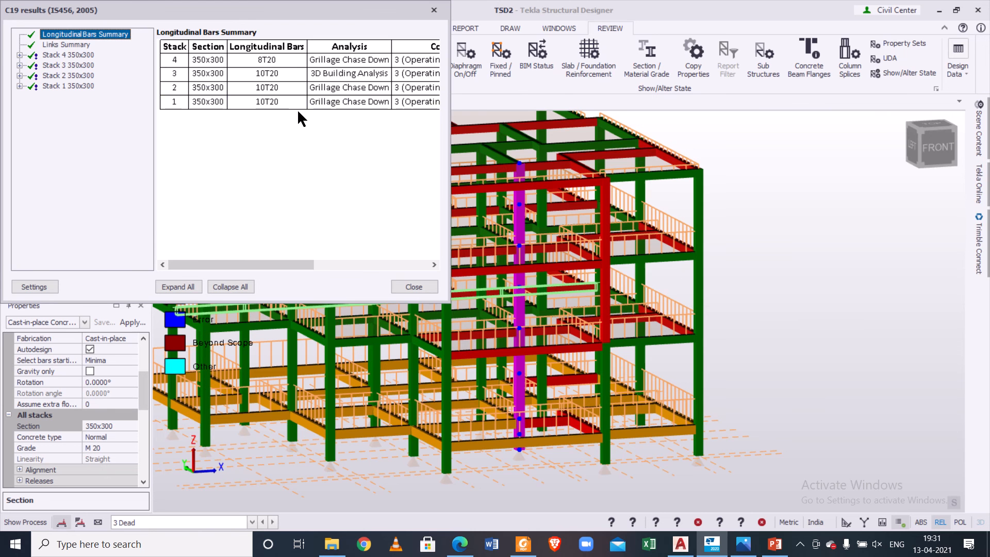
pyautogui.click(434, 11)
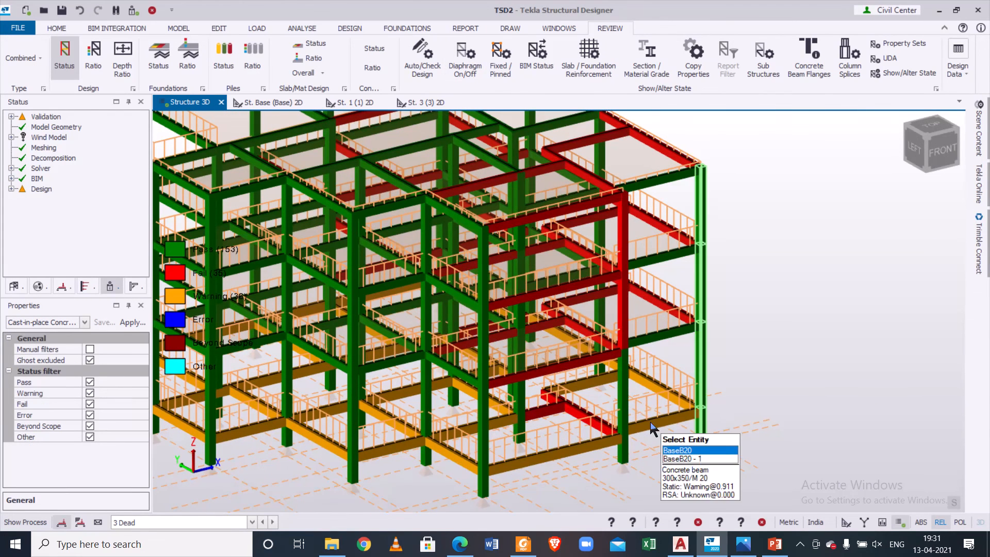
# Step: Select the failing corner column C22 and assign the 350x300 section to all its stacks
pyautogui.click(624, 402)
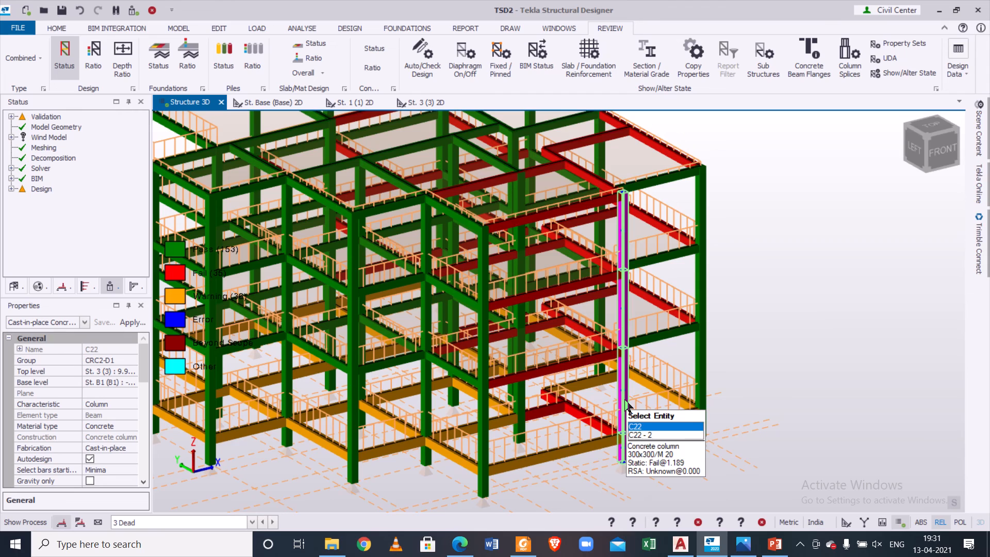
pyautogui.moveTo(729, 450); pyautogui.dragTo(750, 463, button='right')
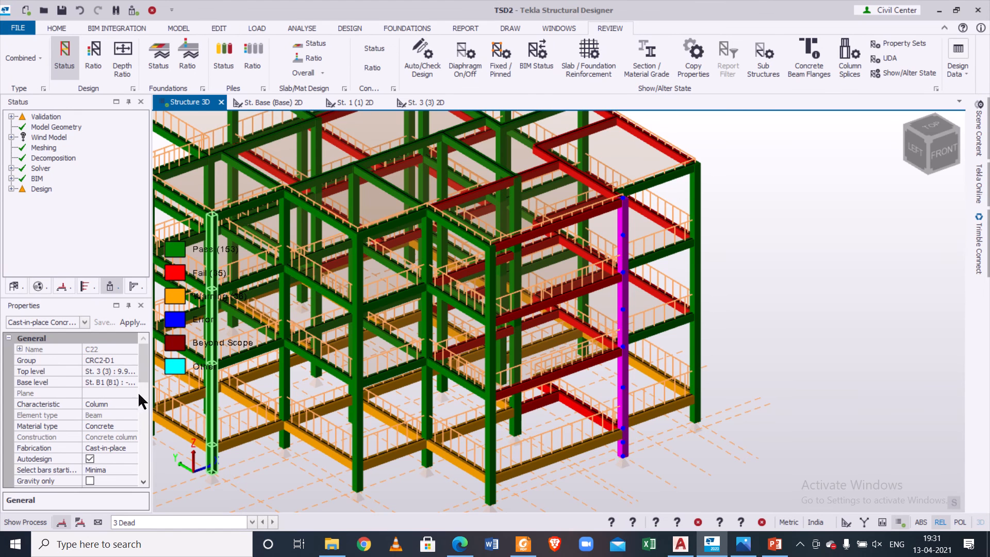
pyautogui.scroll(-3, 140, 384)
pyautogui.click(128, 415)
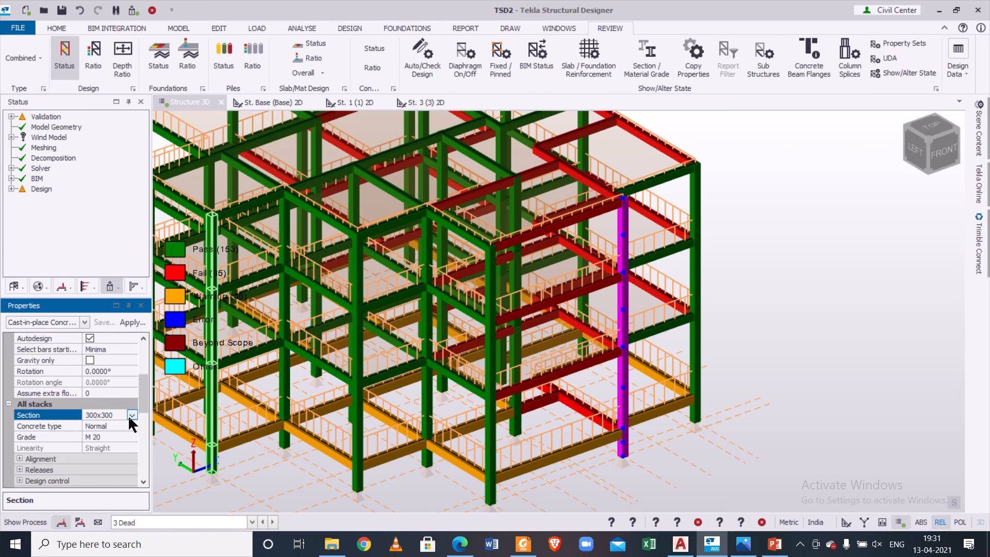
pyautogui.click(130, 415)
pyautogui.click(115, 437)
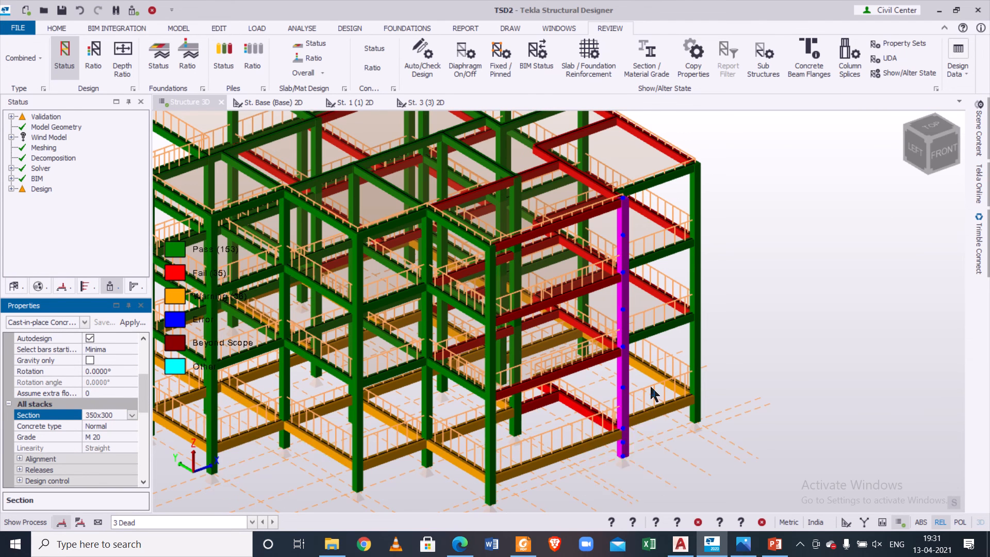
# Step: Run the static member design on column C22, review its results and clear the selection
pyautogui.click(621, 380)
pyautogui.rightClick(621, 382)
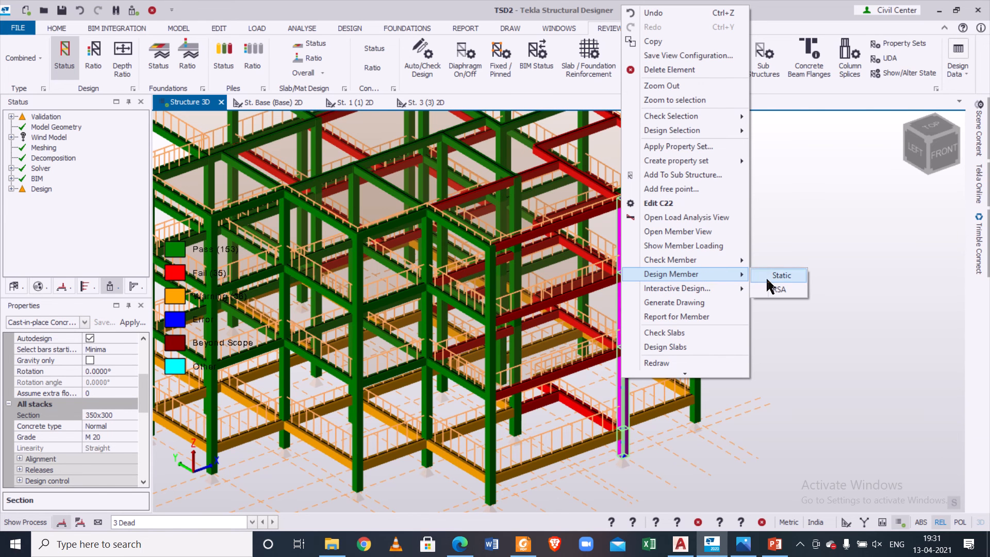
pyautogui.click(766, 280)
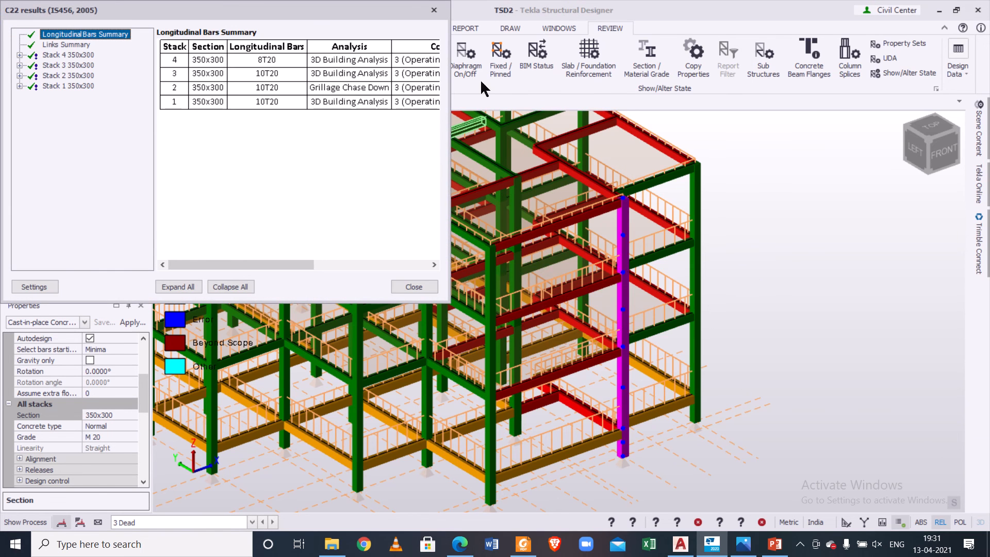
pyautogui.click(435, 10)
pyautogui.press('Escape')
# Step: Examine the remaining failing beams from several sides of the 3D structure
pyautogui.moveTo(781, 332); pyautogui.dragTo(528, 326, button='right')
pyautogui.moveTo(397, 410)
pyautogui.moveTo(397, 410); pyautogui.dragTo(676, 394, button='right')
pyautogui.moveTo(390, 378)
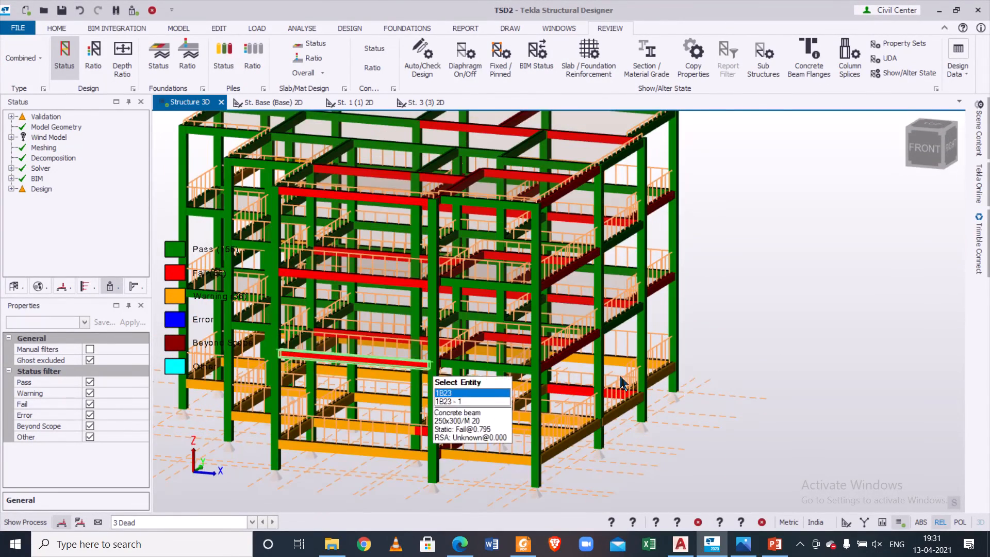
pyautogui.moveTo(391, 379); pyautogui.dragTo(509, 208, button='right')
pyautogui.moveTo(509, 208)
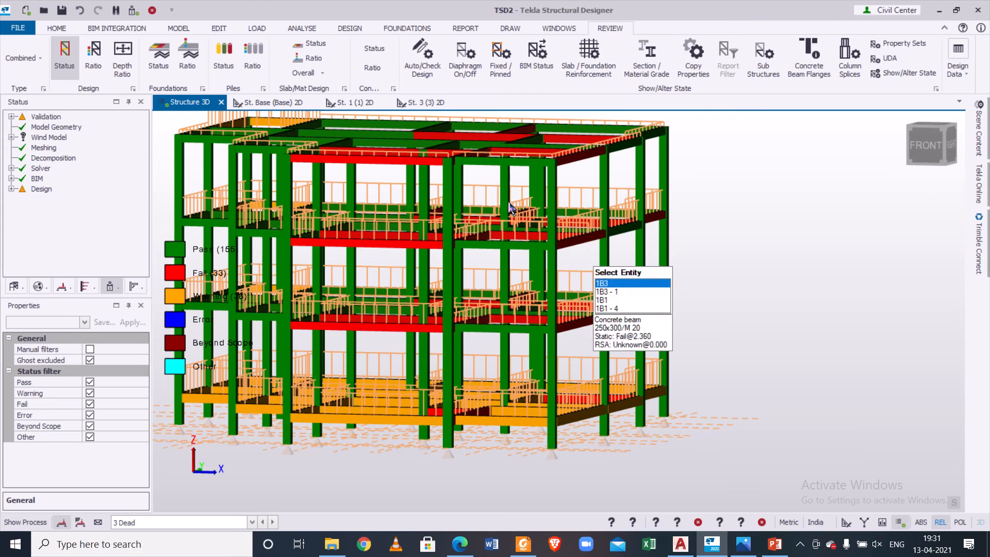
# Step: Select the failing first-floor front beam 1B23 and set the displayed loadcase to none
pyautogui.click(384, 333)
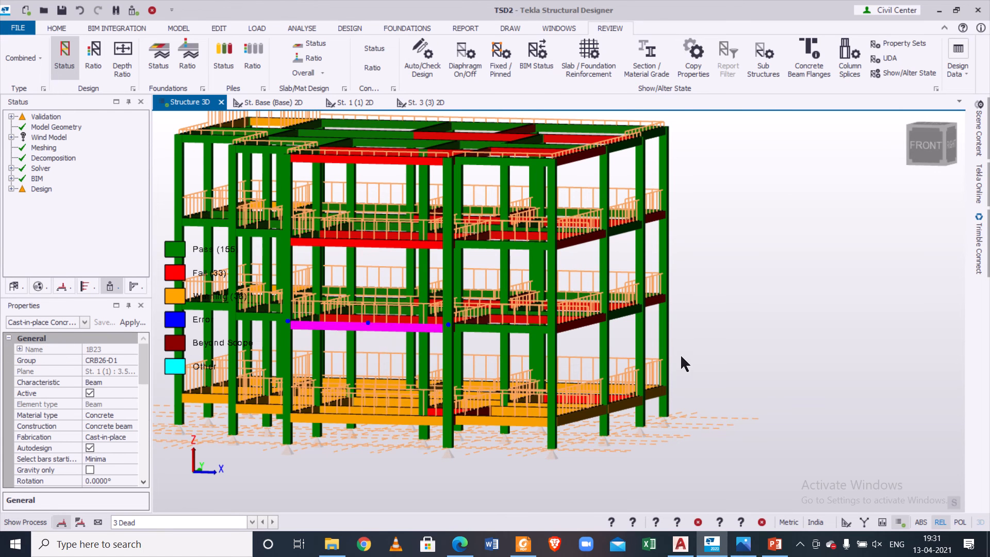
pyautogui.moveTo(705, 361); pyautogui.dragTo(670, 376, button='right')
pyautogui.moveTo(421, 311)
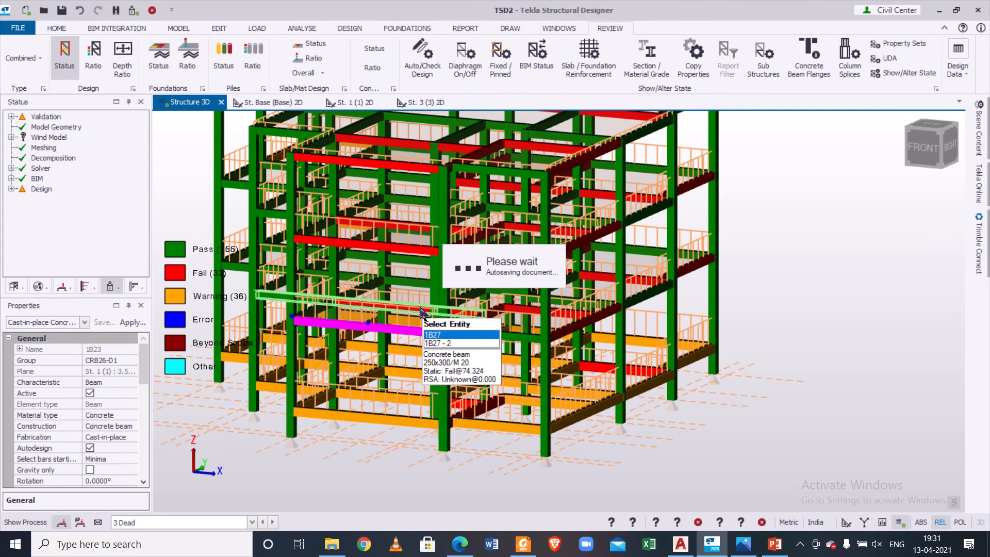
pyautogui.click(224, 521)
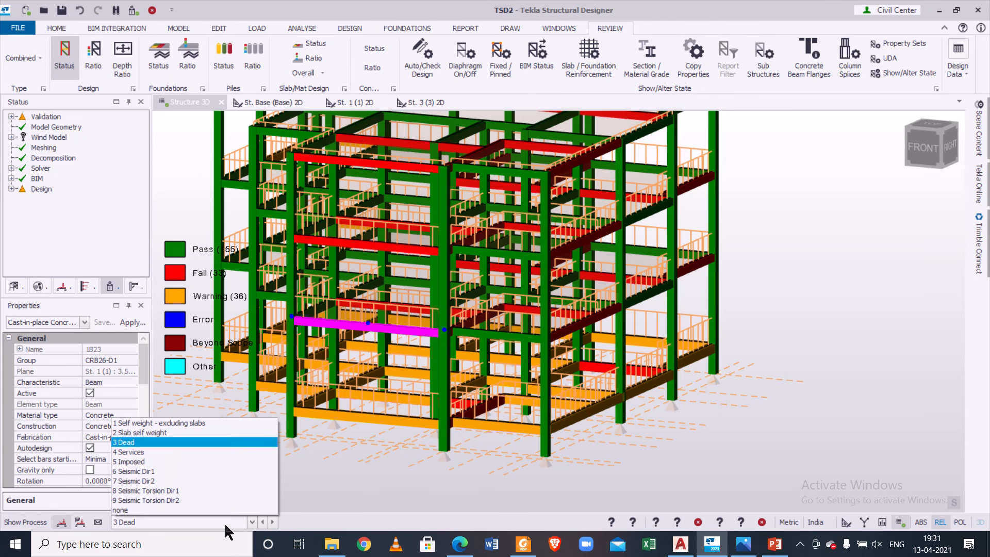
pyautogui.click(230, 510)
# Step: Add the other failing first-floor beams around the building, including 1B27, 1B4 and 1B11, to the selection
pyautogui.moveTo(400, 312)
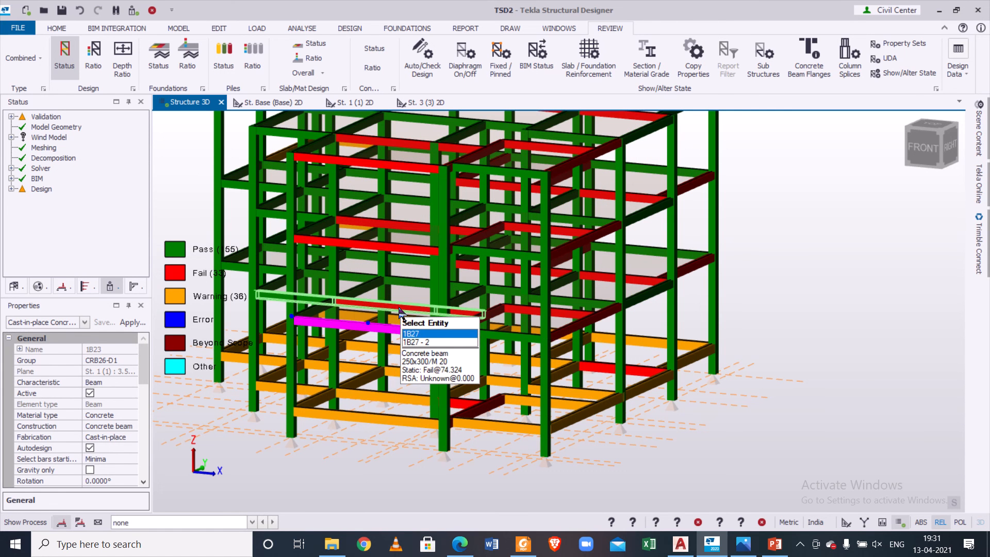
pyautogui.click(400, 313)
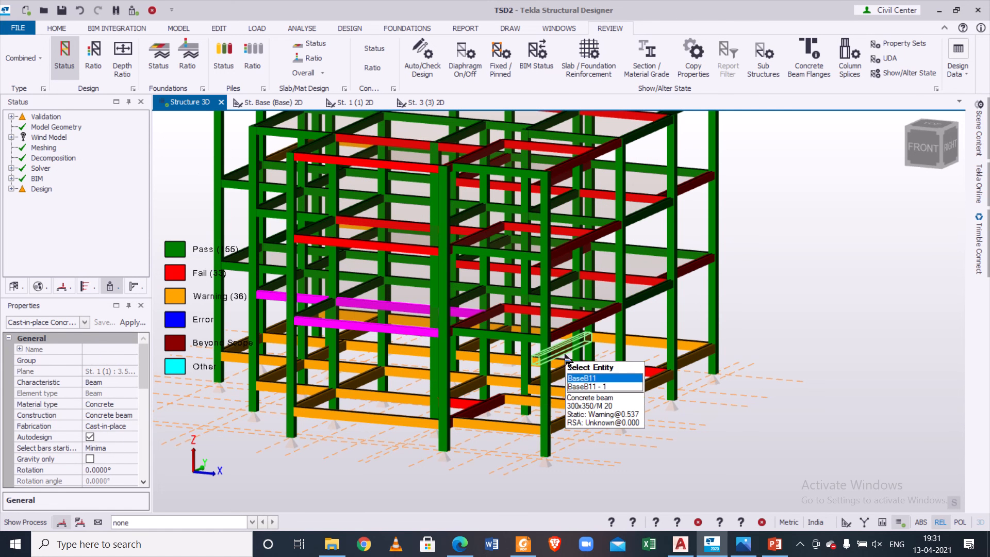
pyautogui.moveTo(563, 315)
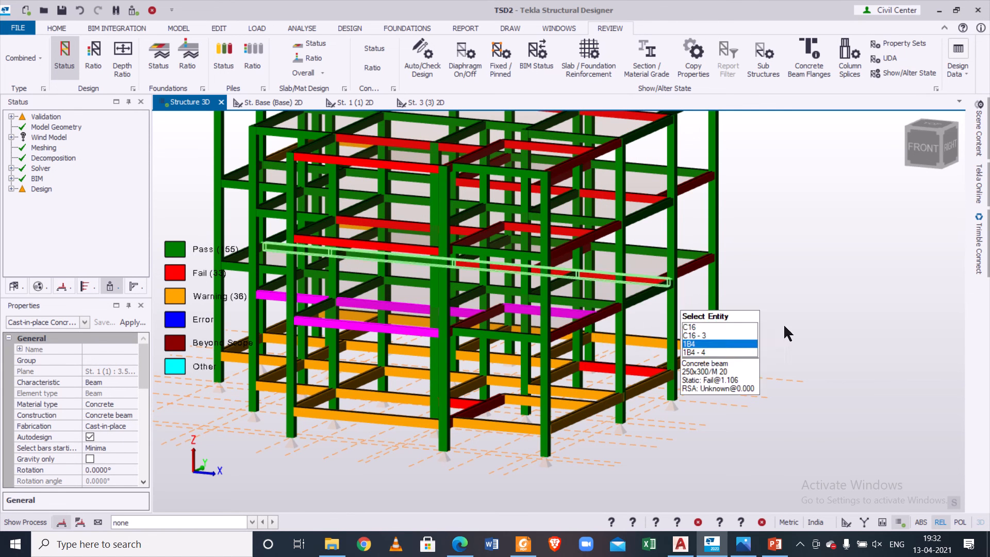
pyautogui.moveTo(831, 347); pyautogui.dragTo(728, 333, button='middle')
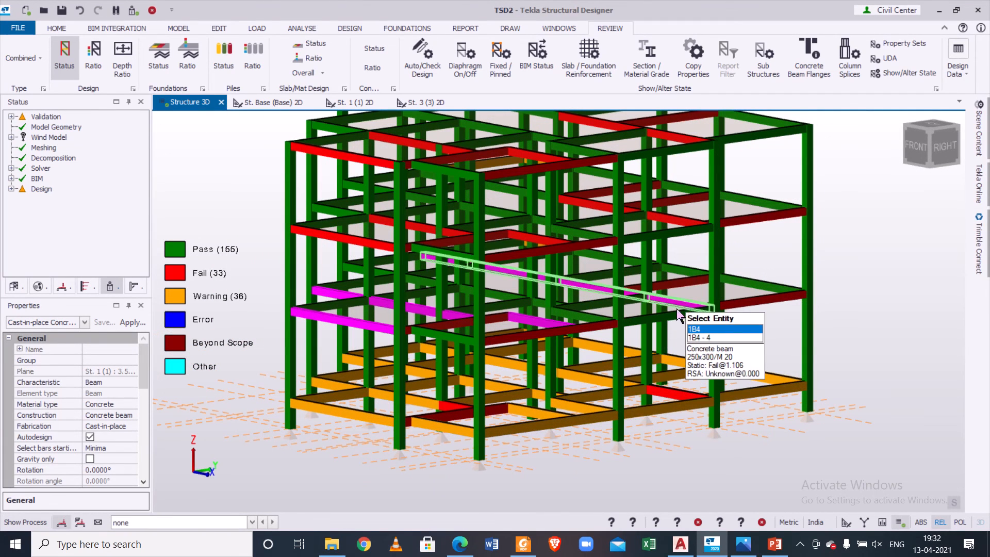
pyautogui.click(686, 306)
pyautogui.moveTo(626, 325)
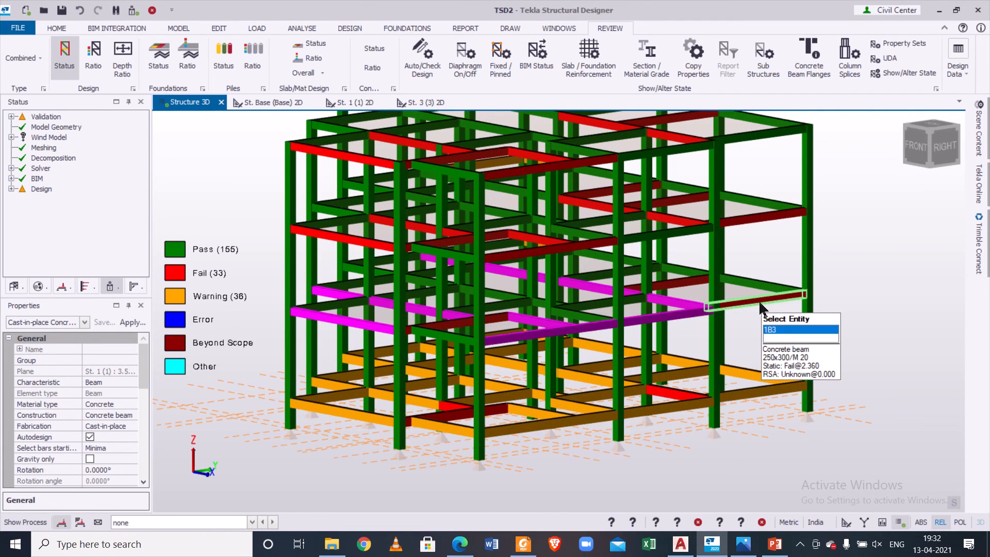
pyautogui.moveTo(801, 361); pyautogui.dragTo(623, 366, button='middle')
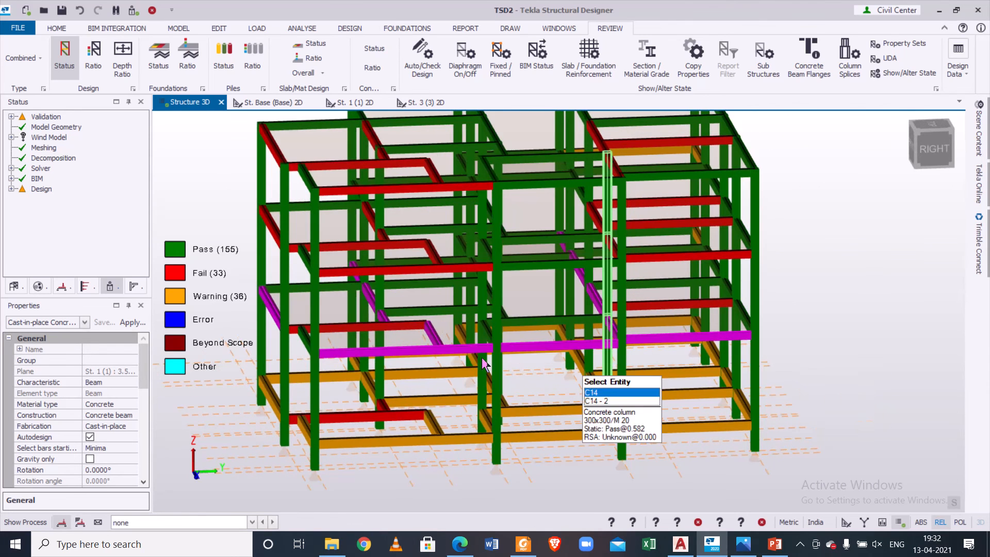
pyautogui.click(409, 325)
pyautogui.moveTo(527, 400); pyautogui.dragTo(448, 412, button='middle')
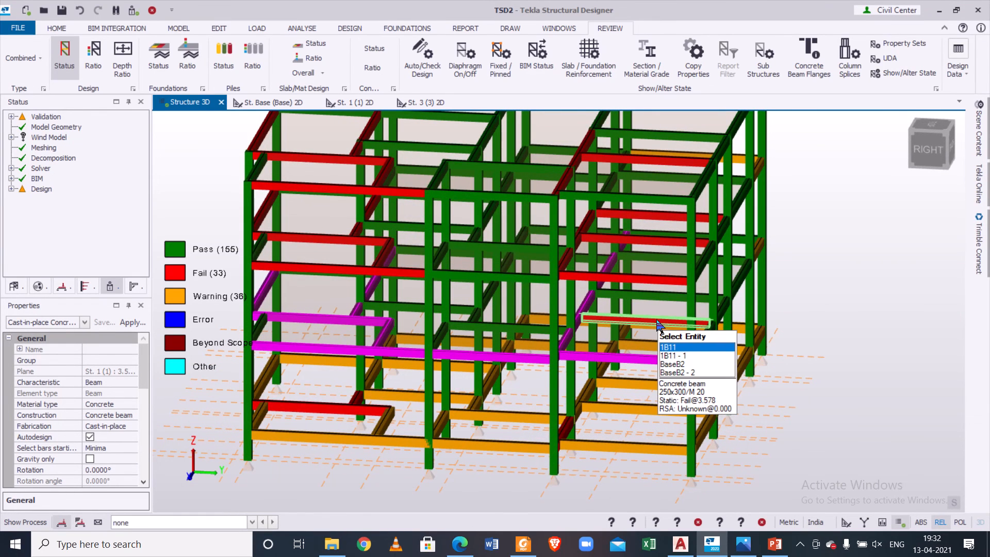
pyautogui.moveTo(662, 323); pyautogui.dragTo(591, 311, button='middle')
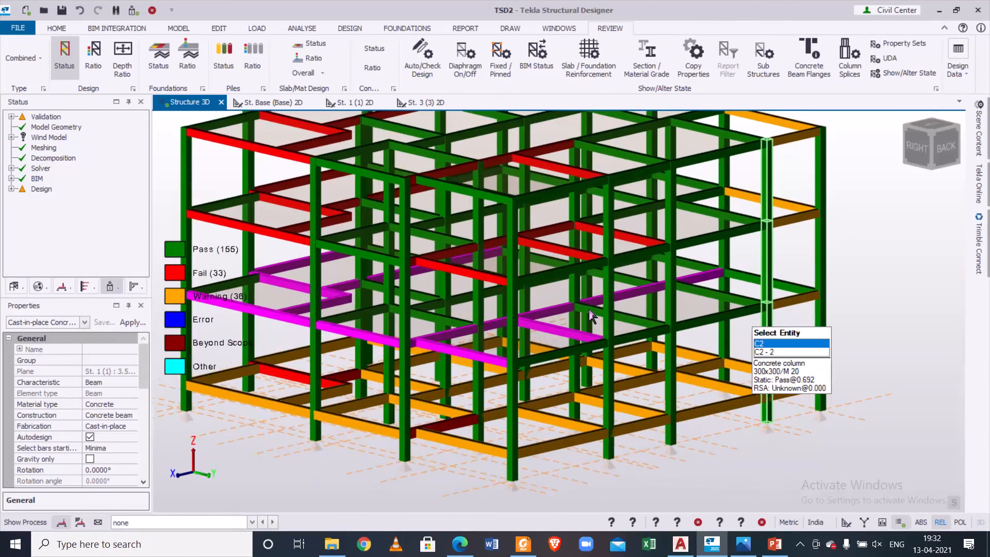
# Step: Assign the selected beams a new rectangular section with 250 mm breadth and 350 mm depth
pyautogui.moveTo(139, 361); pyautogui.dragTo(140, 393)
pyautogui.click(127, 413)
pyautogui.click(129, 413)
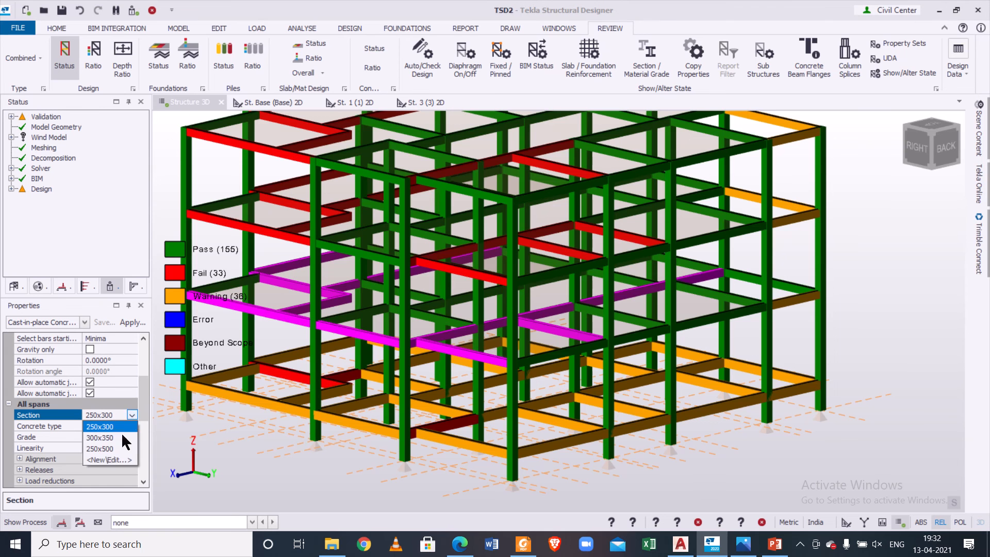
pyautogui.click(113, 457)
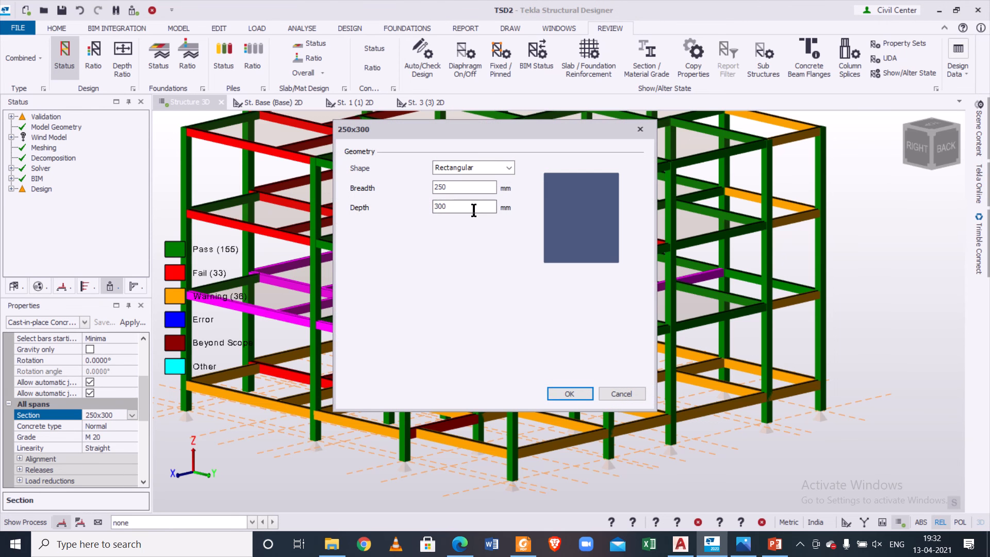
pyautogui.write('350')
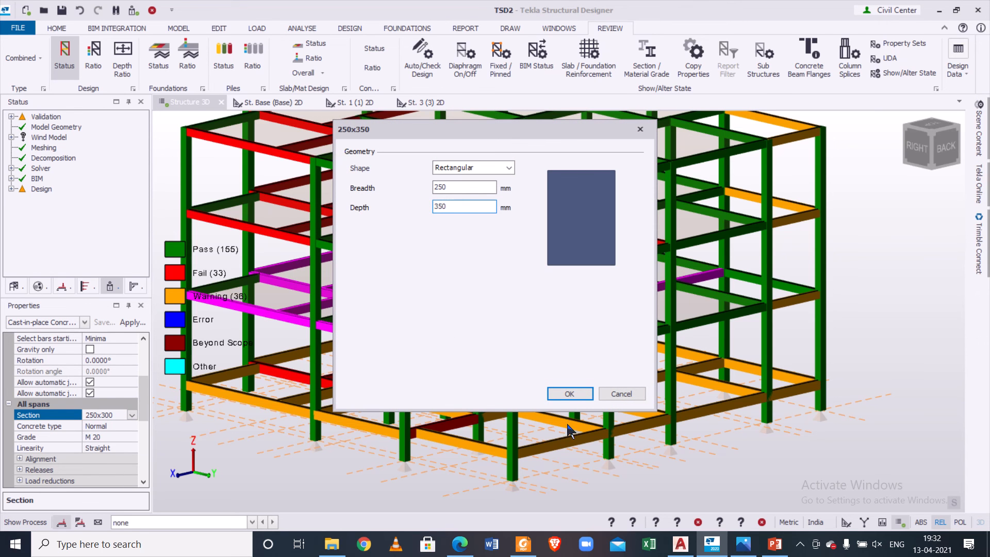
pyautogui.click(570, 393)
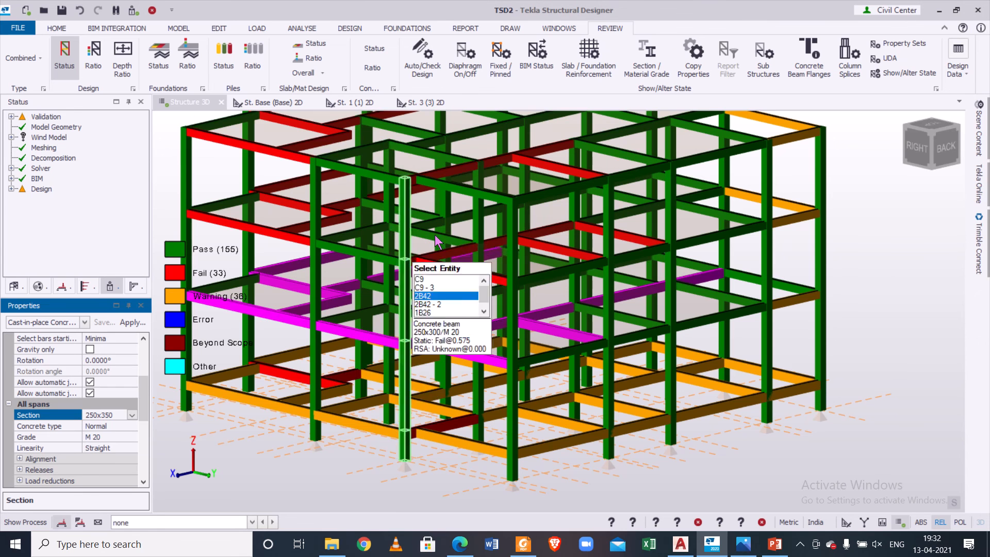
# Step: Run the static design on the selected 250x350 beams and clear the selection
pyautogui.rightClick(361, 341)
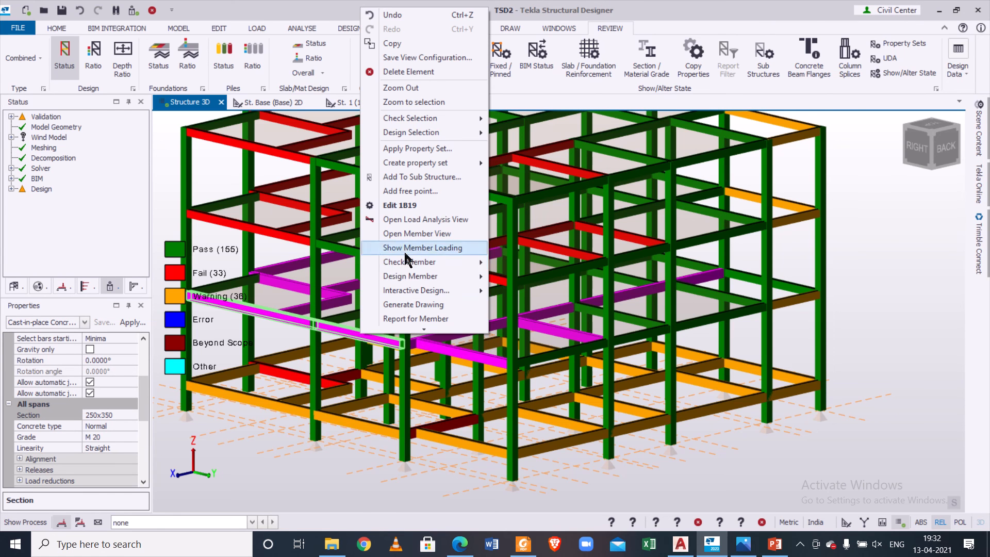
pyautogui.moveTo(441, 129)
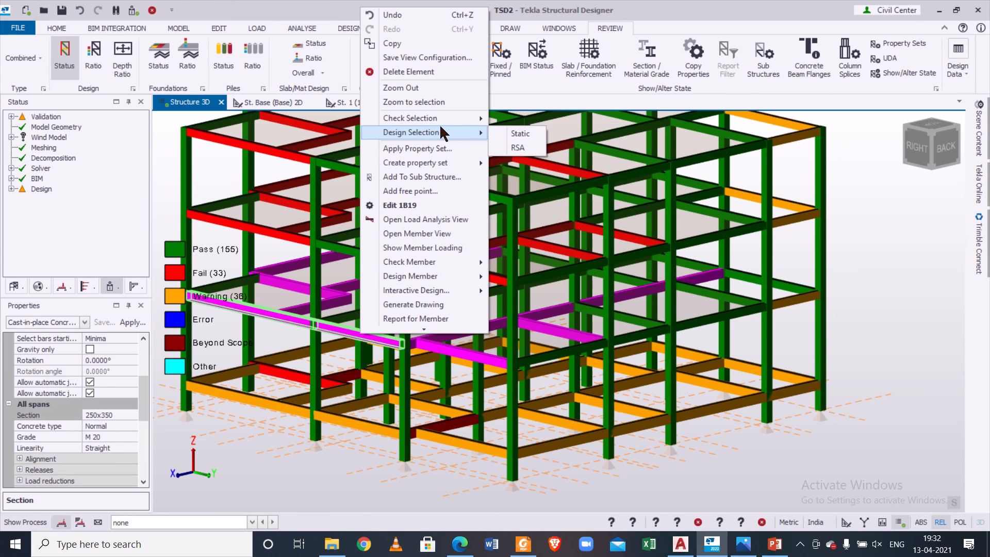
pyautogui.click(504, 133)
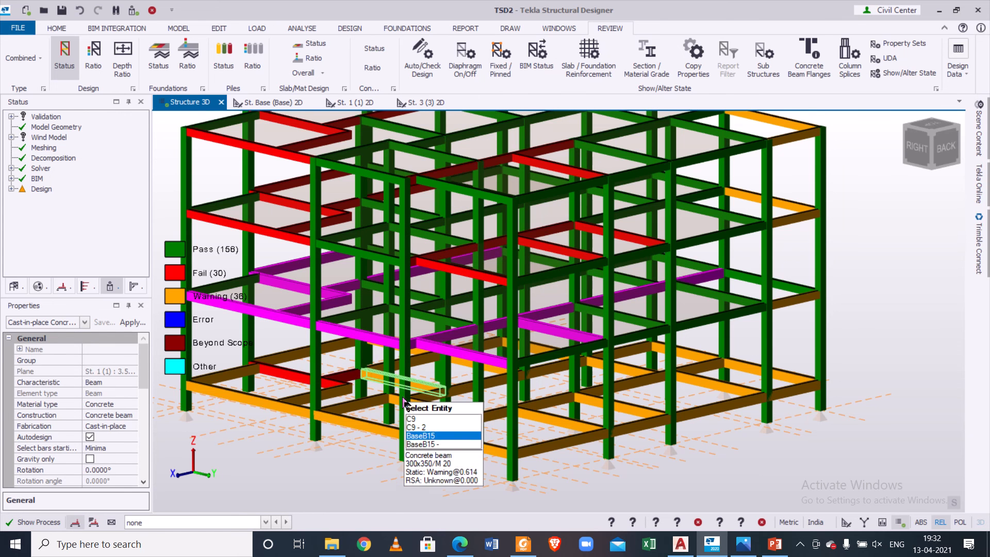
pyautogui.moveTo(411, 443); pyautogui.dragTo(445, 445, button='right')
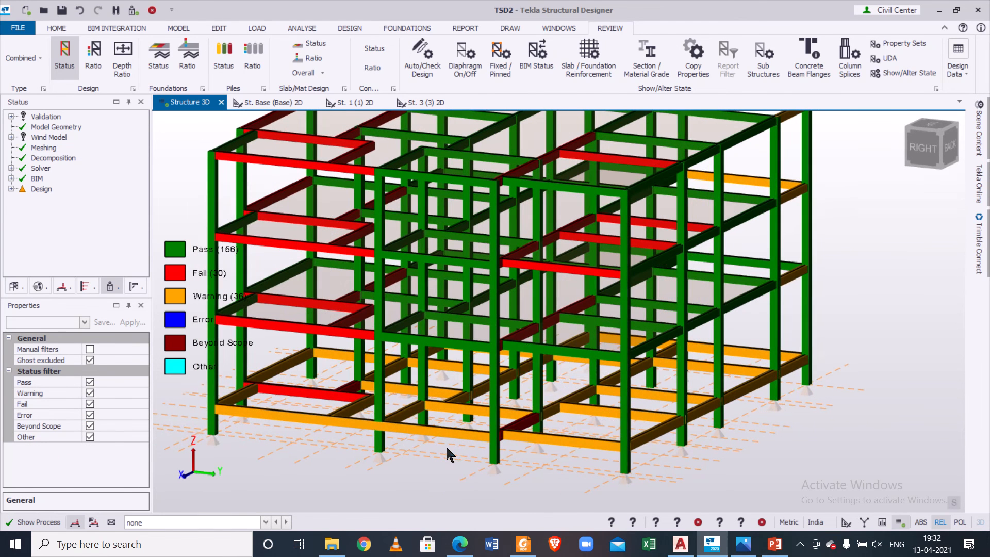
pyautogui.click(522, 340)
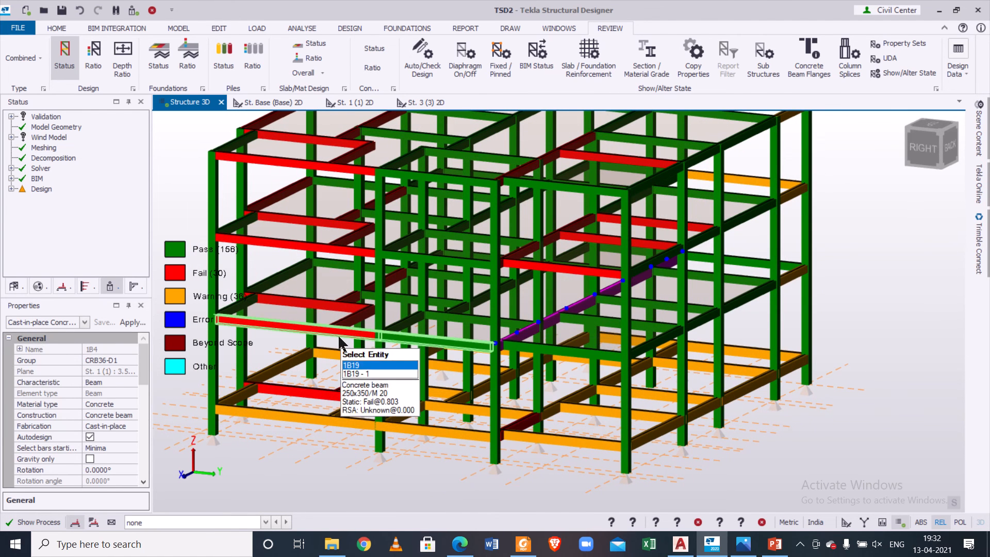
pyautogui.click(340, 342)
pyautogui.click(345, 291)
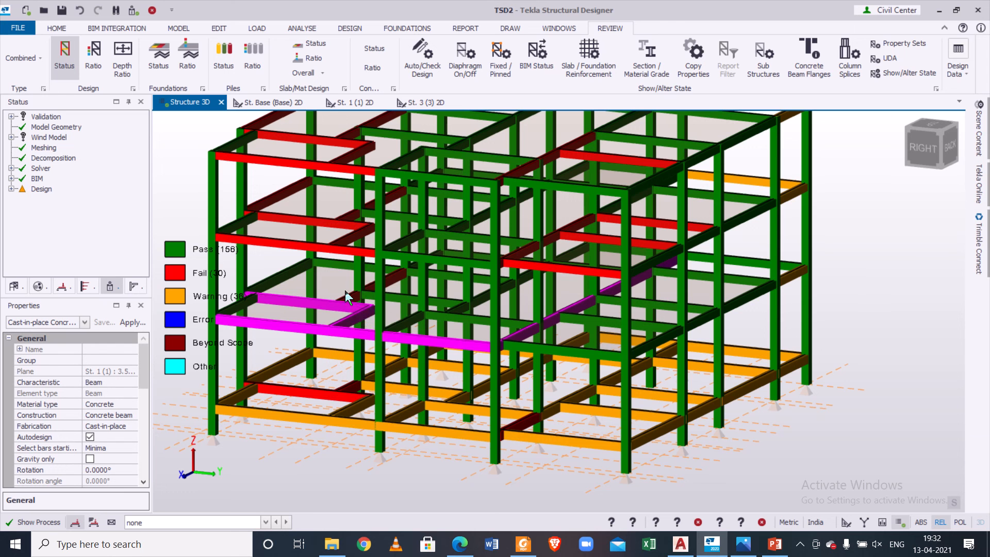
# Step: Run the static member design on first-floor beam 1B21 alone and review its detailed results
pyautogui.click(321, 304)
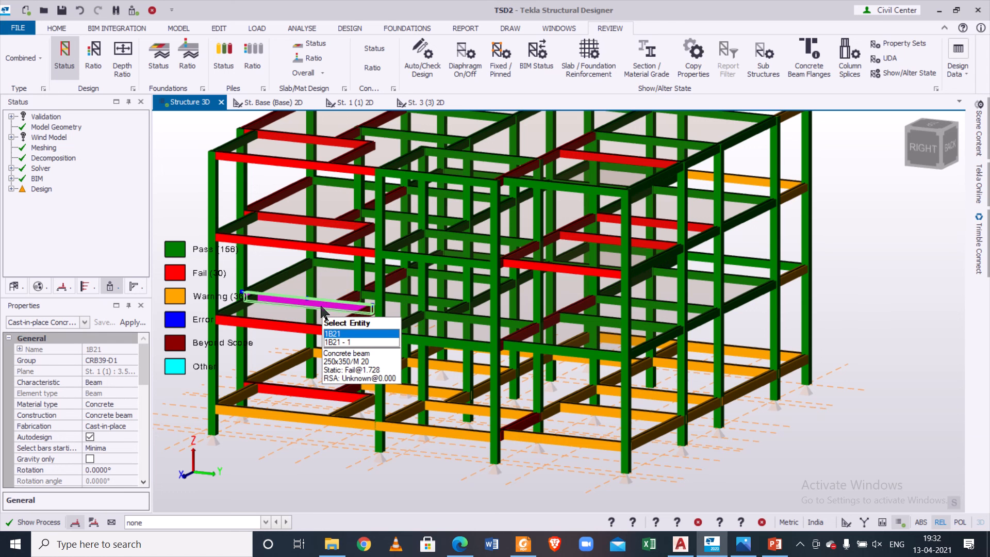
pyautogui.rightClick(321, 308)
pyautogui.moveTo(391, 277)
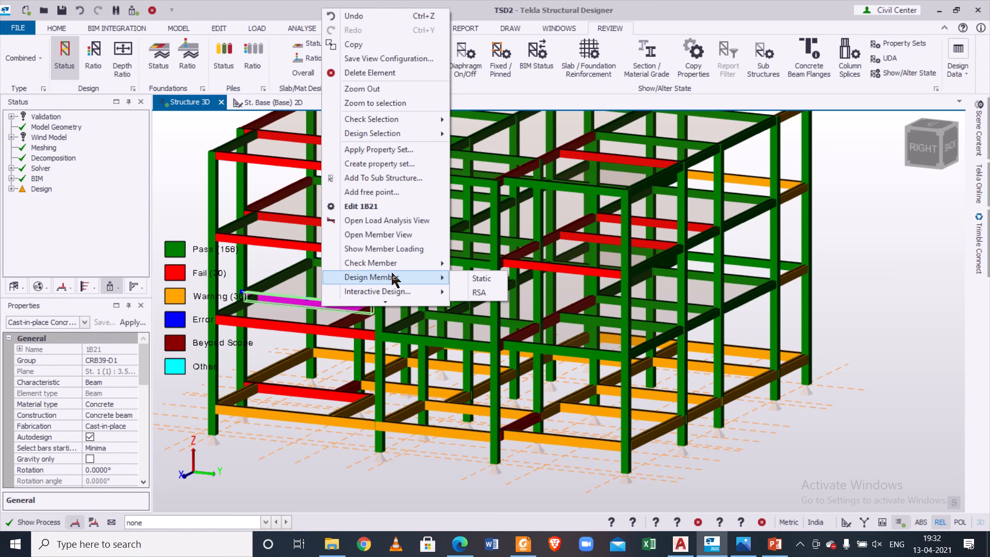
pyautogui.click(481, 279)
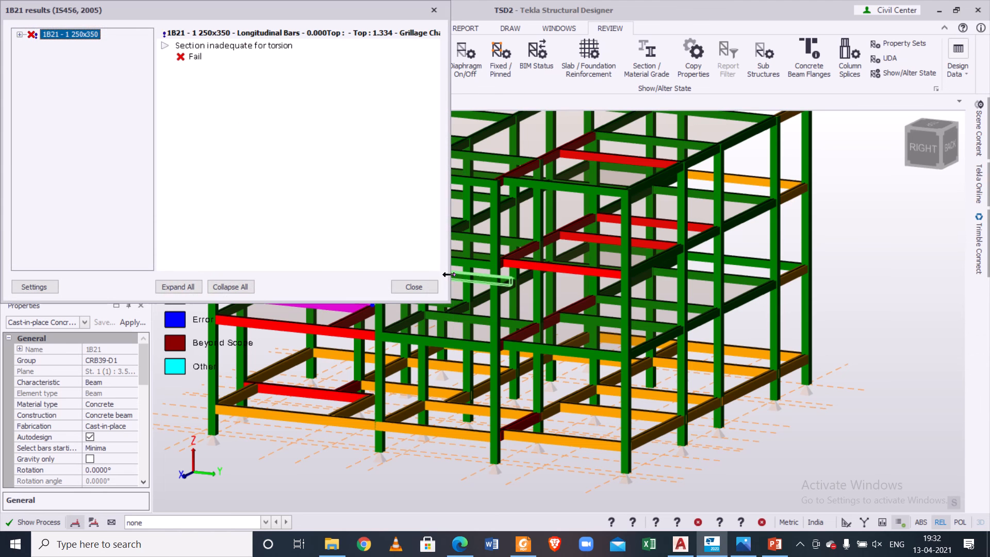
pyautogui.click(19, 35)
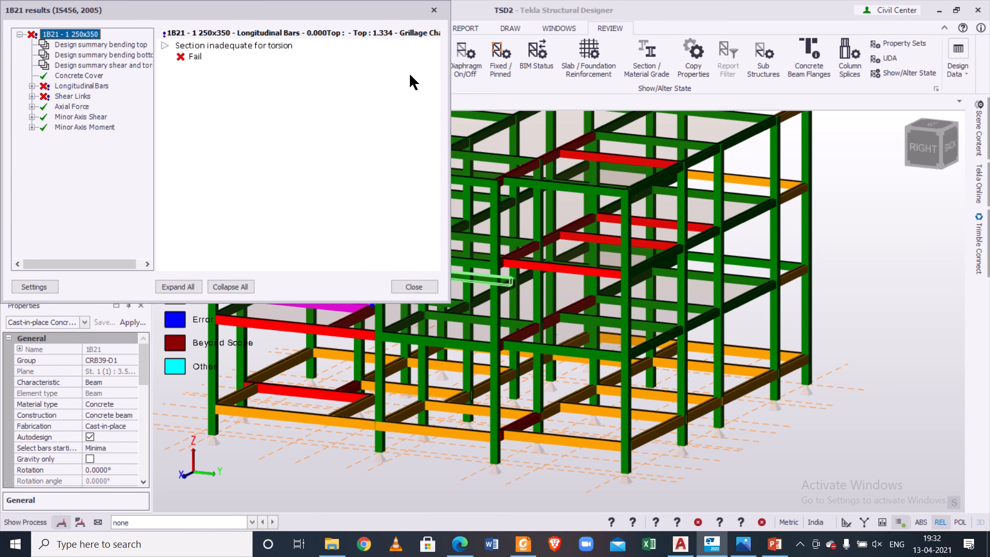
pyautogui.click(433, 10)
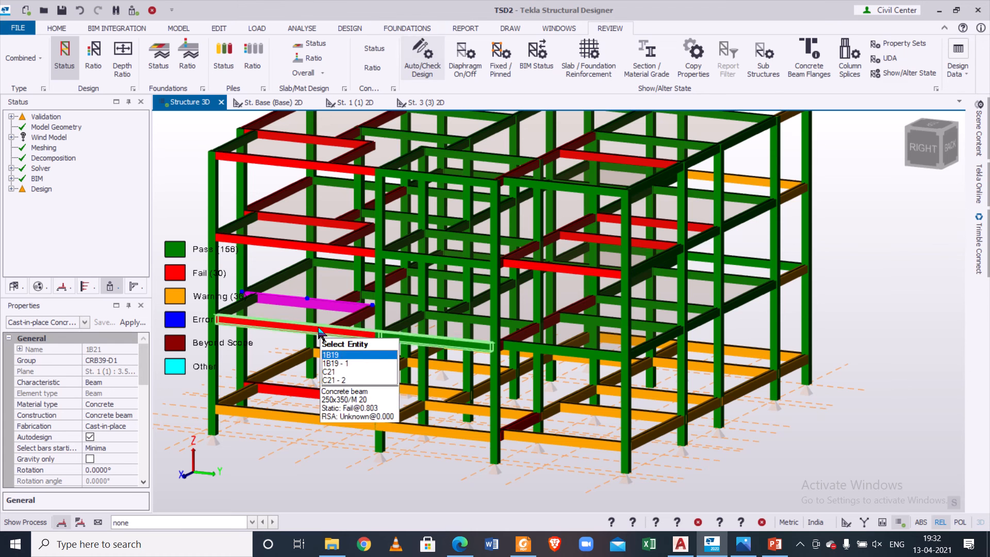
# Step: Select the first-floor beams that still fail, including 1B19, 1B21 and 1B4, and set their section to 300 mm breadth by 350 mm depth
pyautogui.click(335, 317)
pyautogui.click(349, 297)
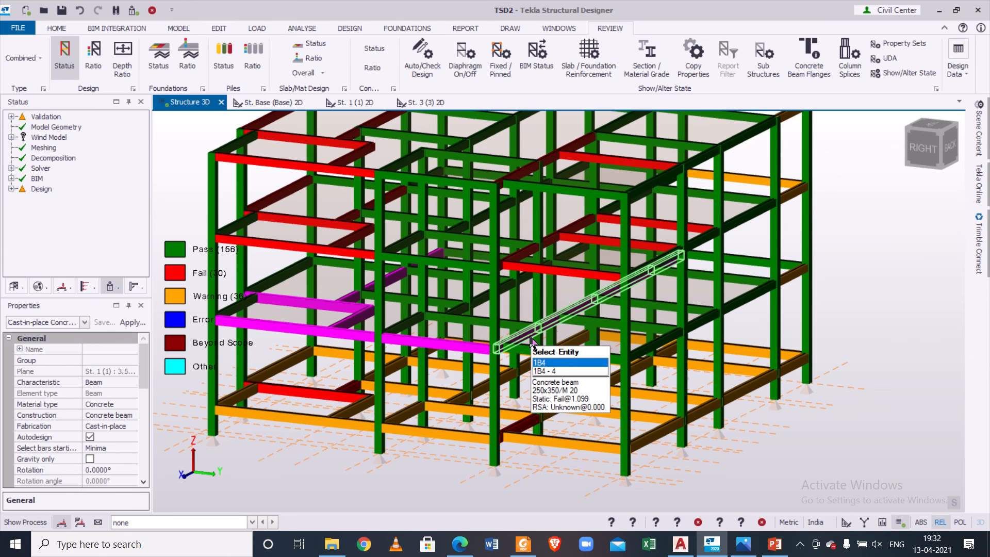
pyautogui.click(530, 338)
pyautogui.scroll(-3, 148, 379)
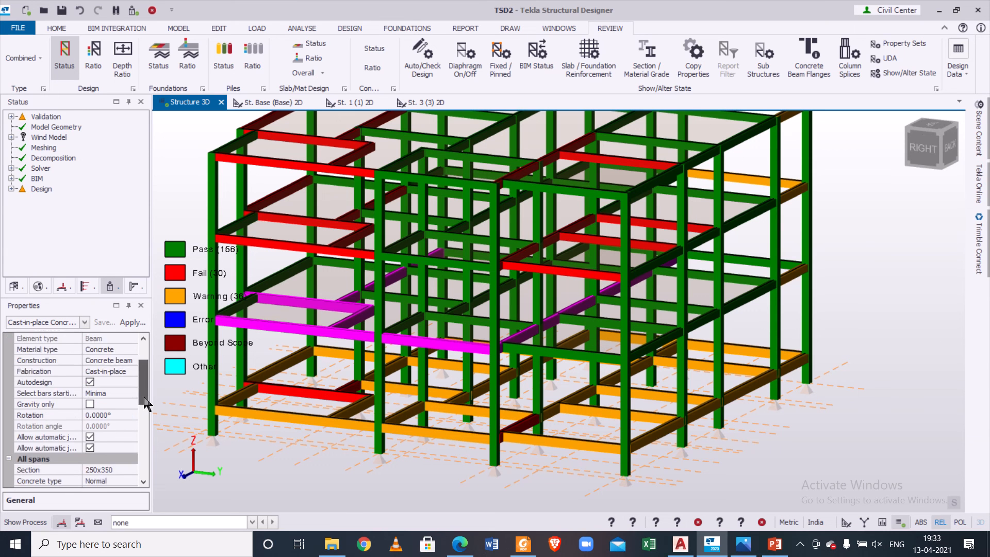
pyautogui.click(132, 426)
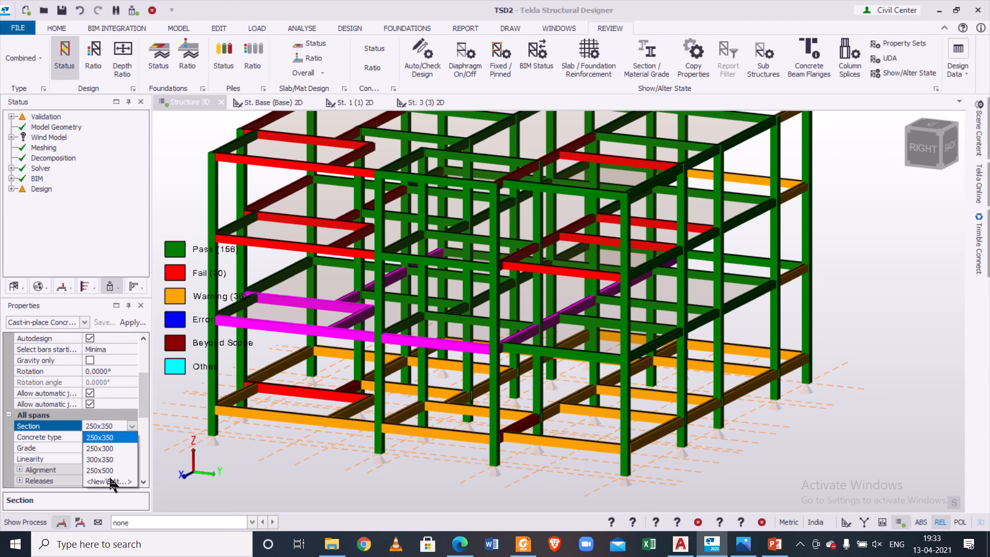
pyautogui.click(114, 486)
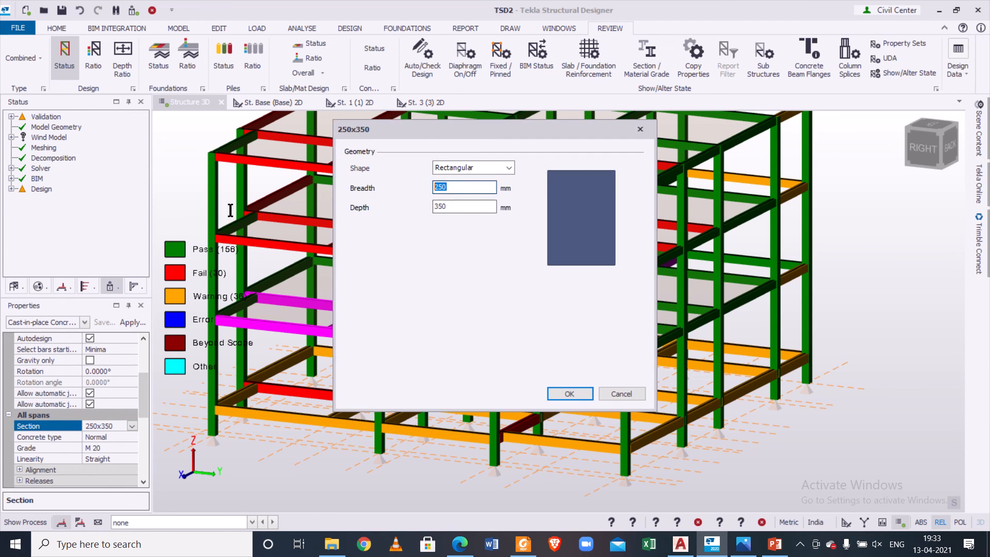
pyautogui.write('300')
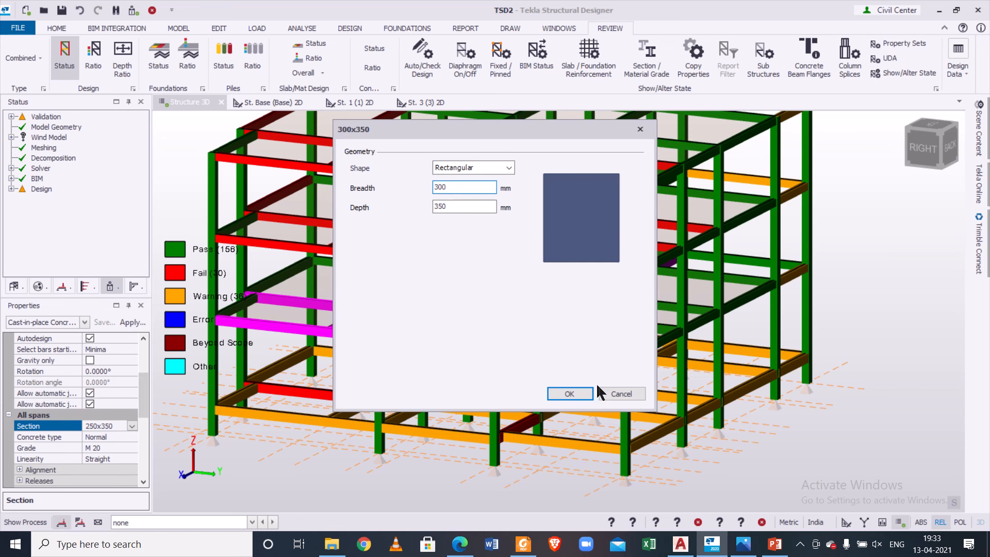
pyautogui.click(580, 393)
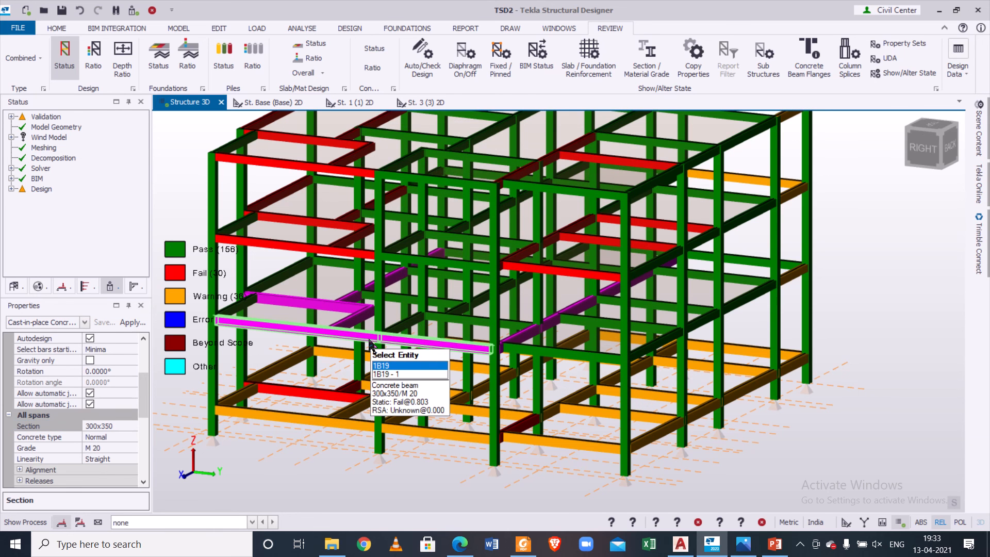
# Step: Run the static design on the selected 300x350 first-floor beams and clear the selection
pyautogui.rightClick(369, 343)
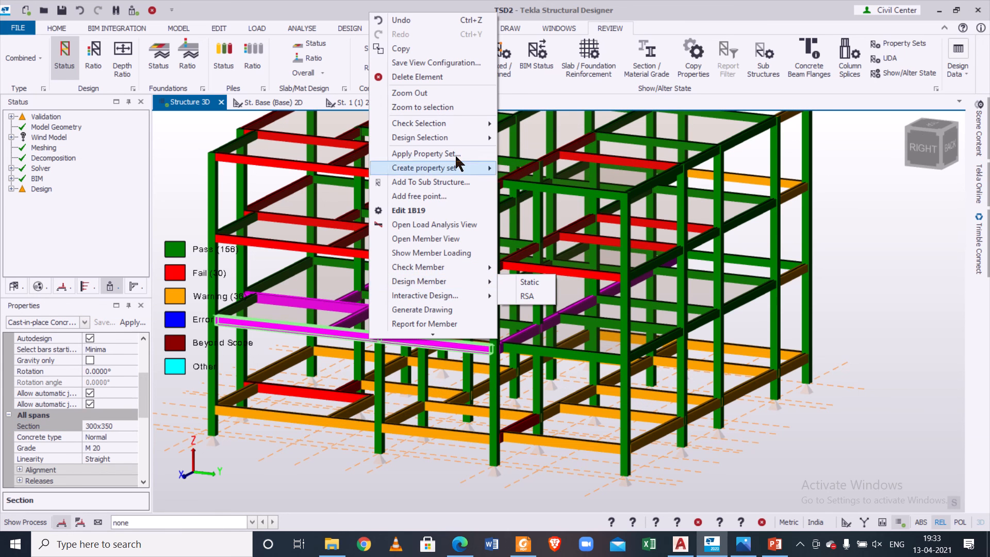
pyautogui.click(509, 136)
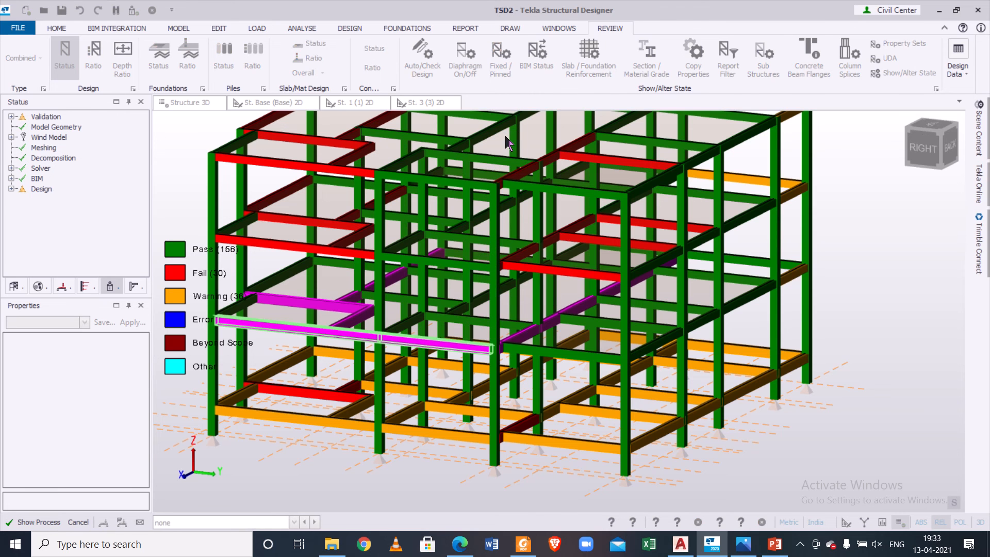
pyautogui.press('Escape')
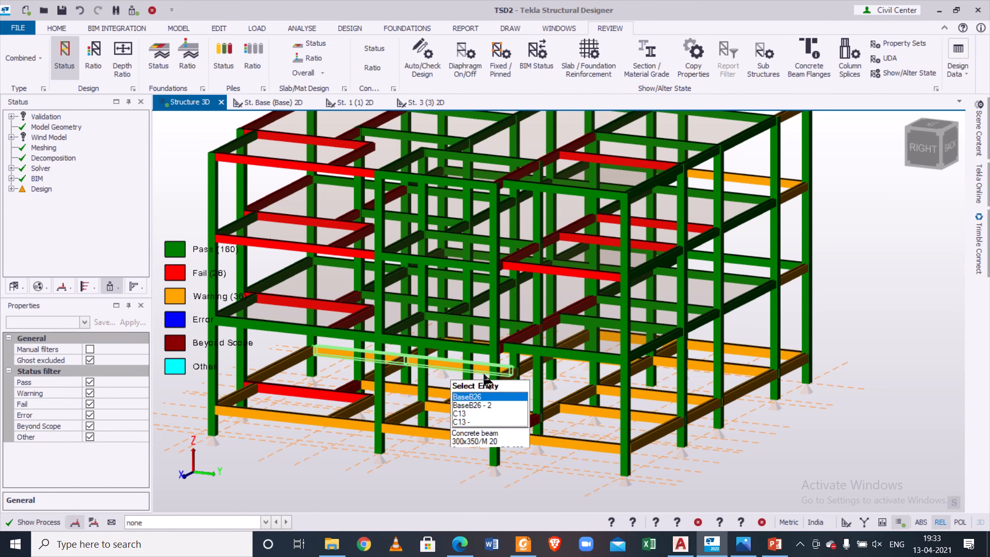
# Step: Select the failing first-floor beams, including 1B4 and 1B27, and set their section depth to 400 mm, keeping the 300 mm breadth
pyautogui.moveTo(467, 380); pyautogui.dragTo(327, 325, button='right')
pyautogui.click(323, 319)
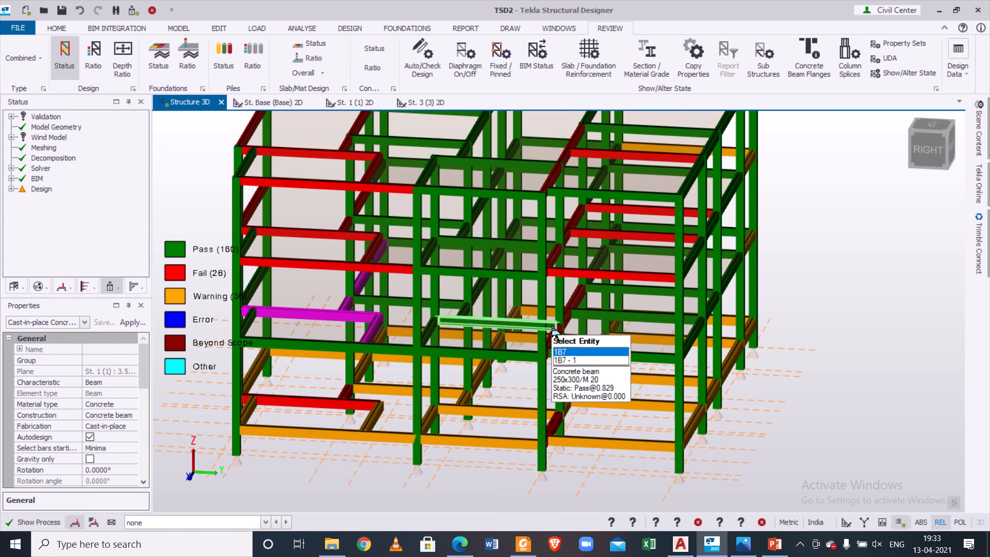
pyautogui.click(555, 337)
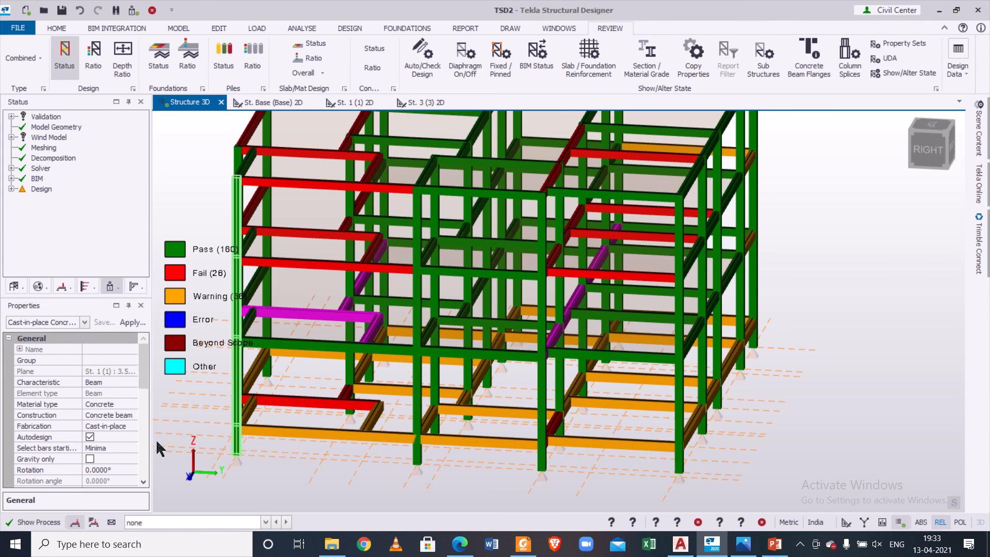
pyautogui.moveTo(139, 368); pyautogui.dragTo(143, 391)
pyautogui.click(128, 415)
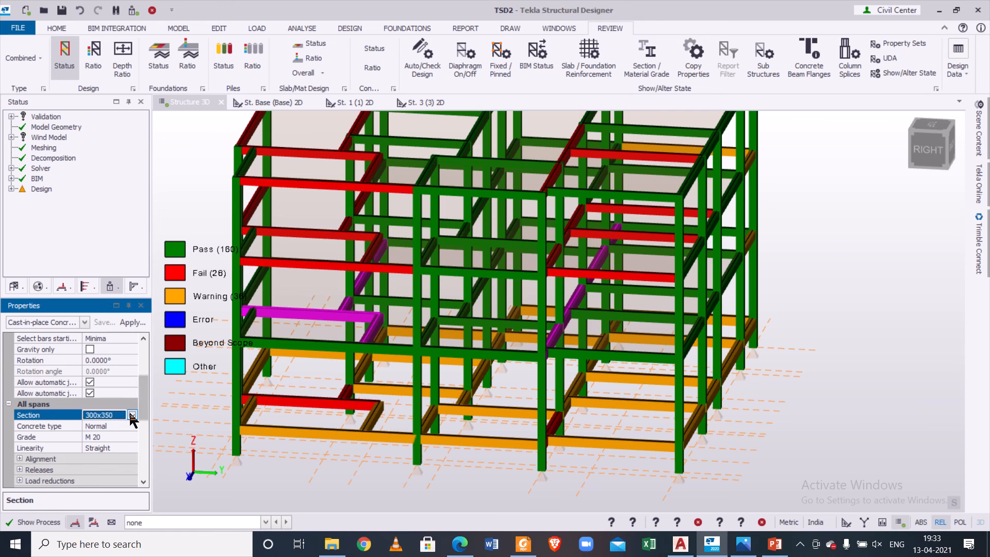
pyautogui.click(132, 415)
pyautogui.click(109, 470)
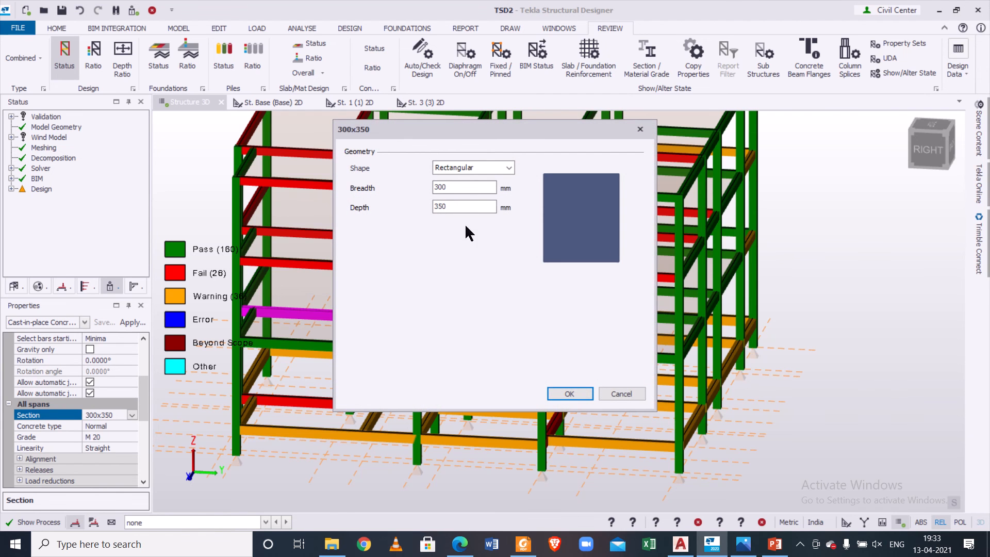
pyautogui.write('400')
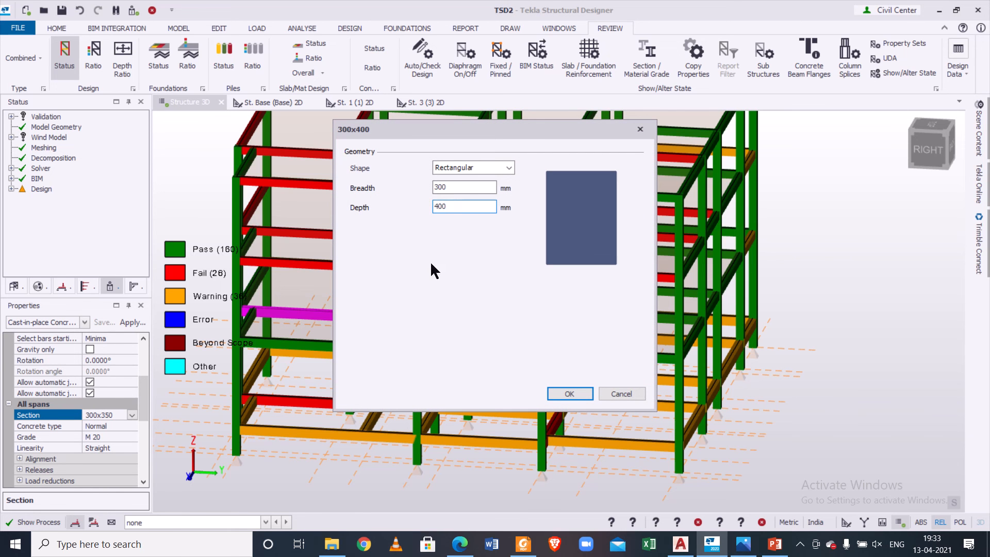
pyautogui.click(564, 393)
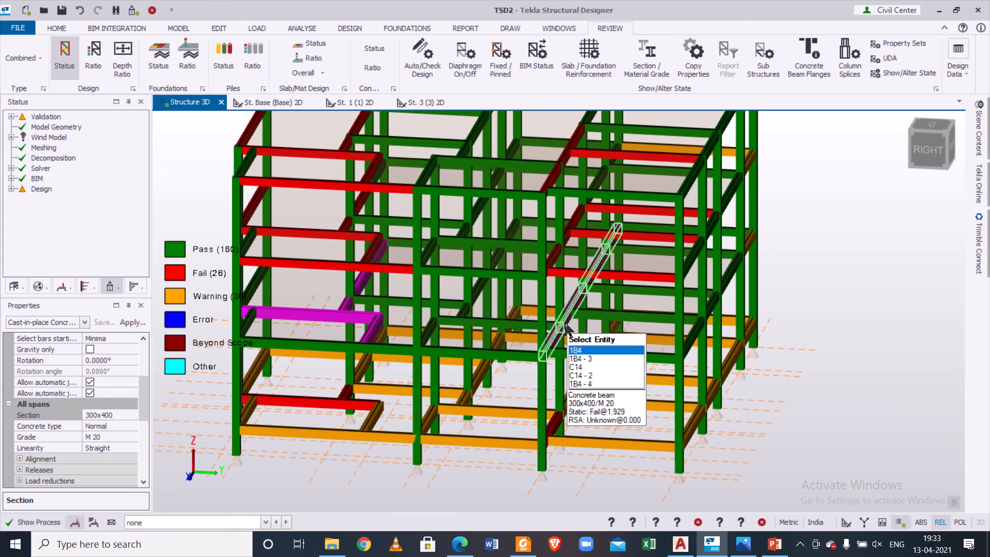
# Step: Run the static design on the selected 300x400 first-floor beams and clear the selection
pyautogui.rightClick(566, 327)
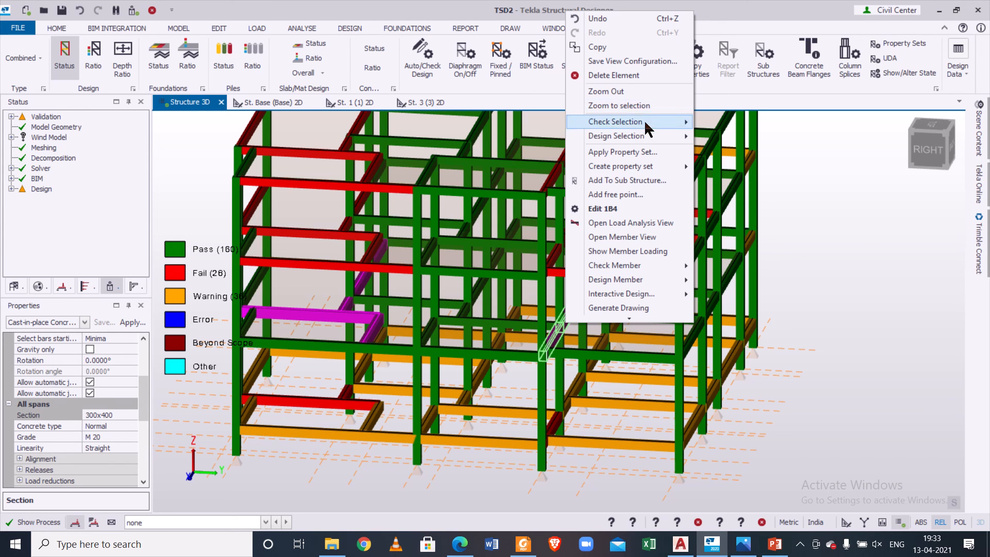
pyautogui.moveTo(647, 135)
pyautogui.click(706, 130)
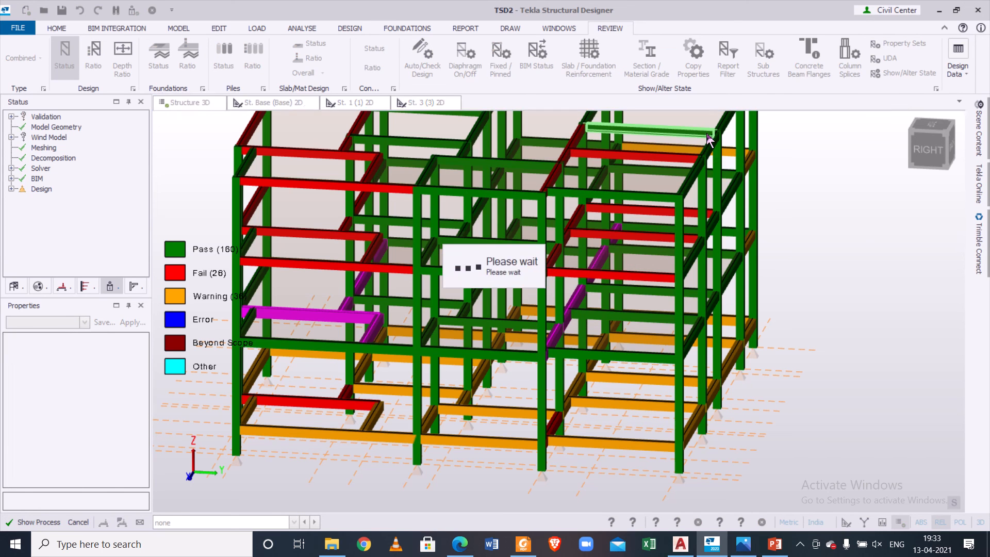
pyautogui.press('Escape')
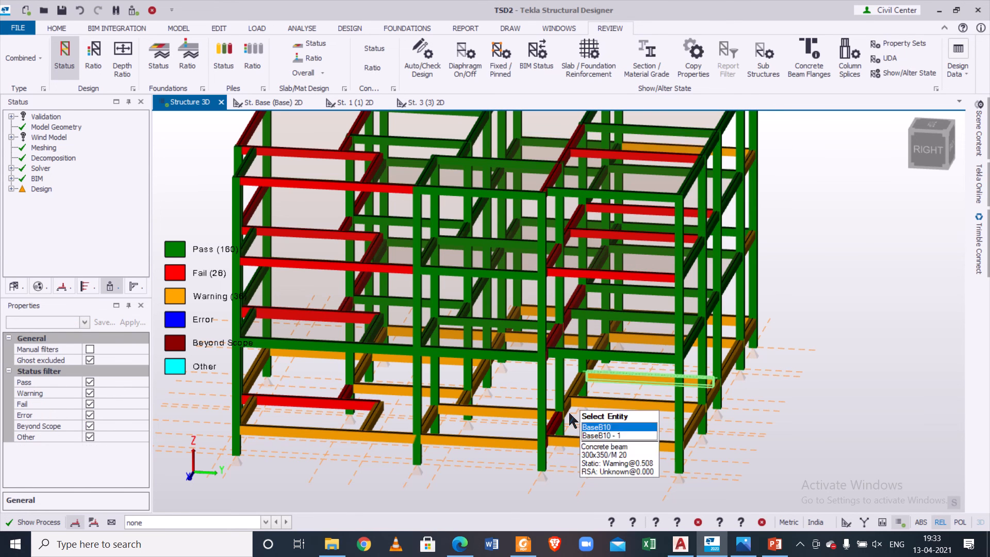
# Step: Select first-floor beam 1B27 alone and run the static member design on its 300x400 section
pyautogui.moveTo(569, 411); pyautogui.dragTo(725, 404, button='right')
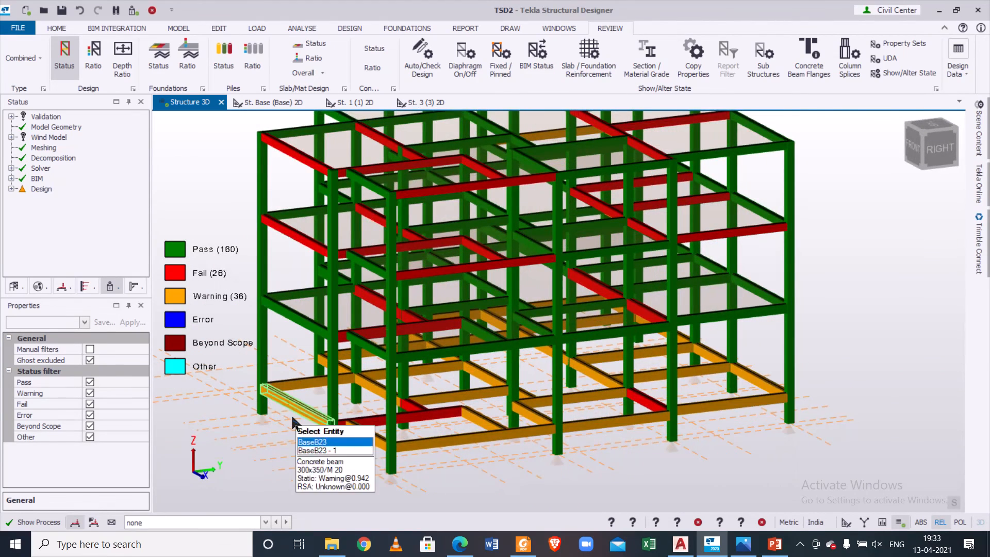
pyautogui.moveTo(291, 417); pyautogui.dragTo(441, 338, button='right')
pyautogui.click(445, 320)
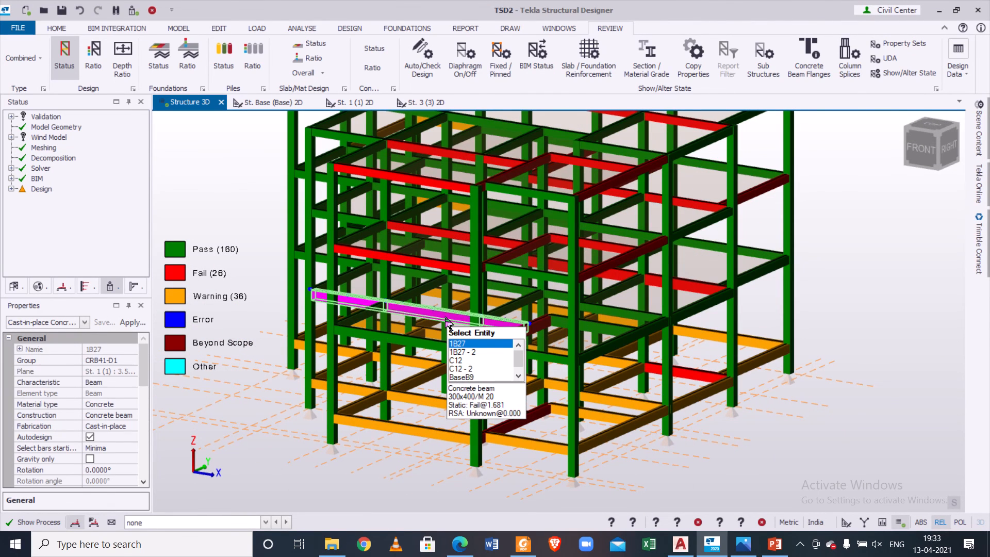
pyautogui.rightClick(446, 319)
pyautogui.click(446, 320)
pyautogui.rightClick(446, 316)
pyautogui.click(448, 314)
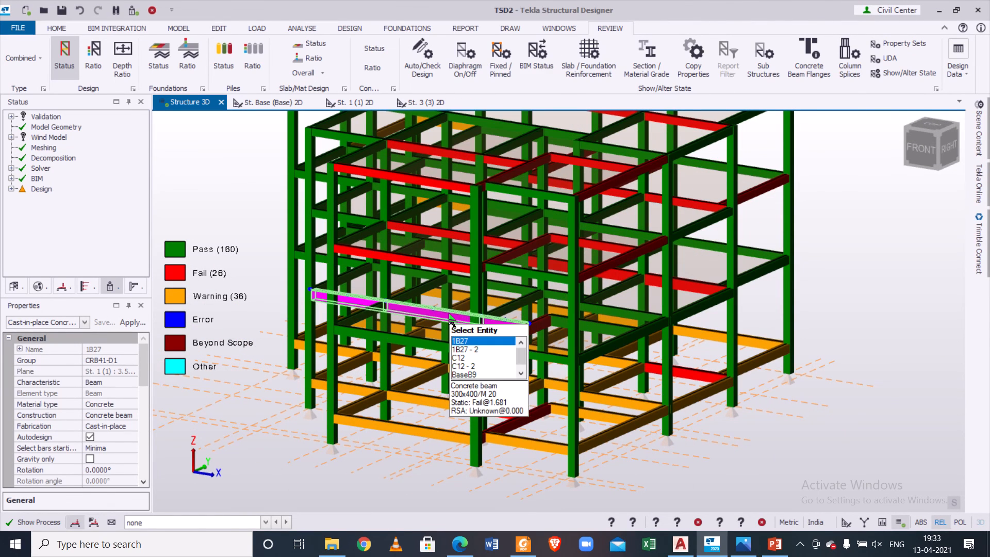
pyautogui.rightClick(450, 317)
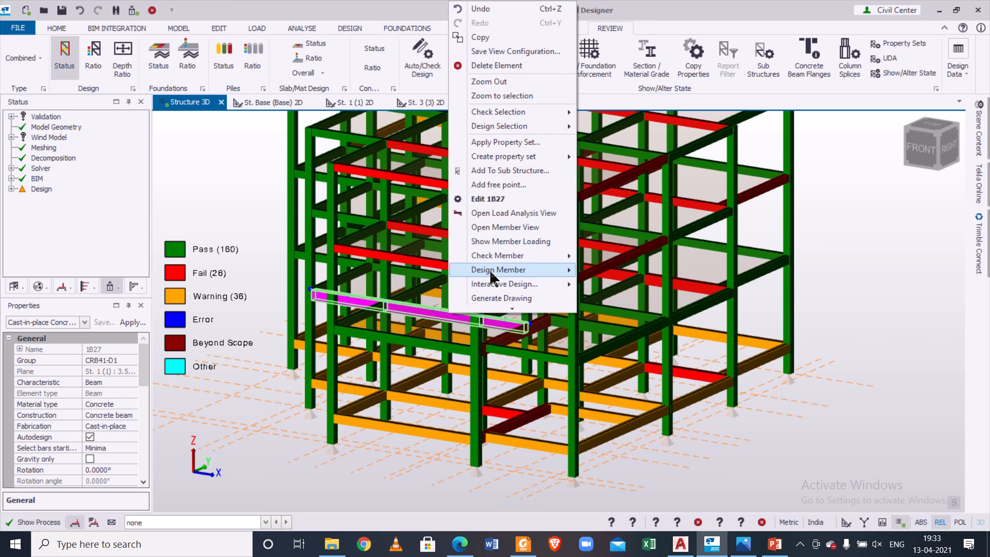
pyautogui.moveTo(489, 269)
pyautogui.click(608, 271)
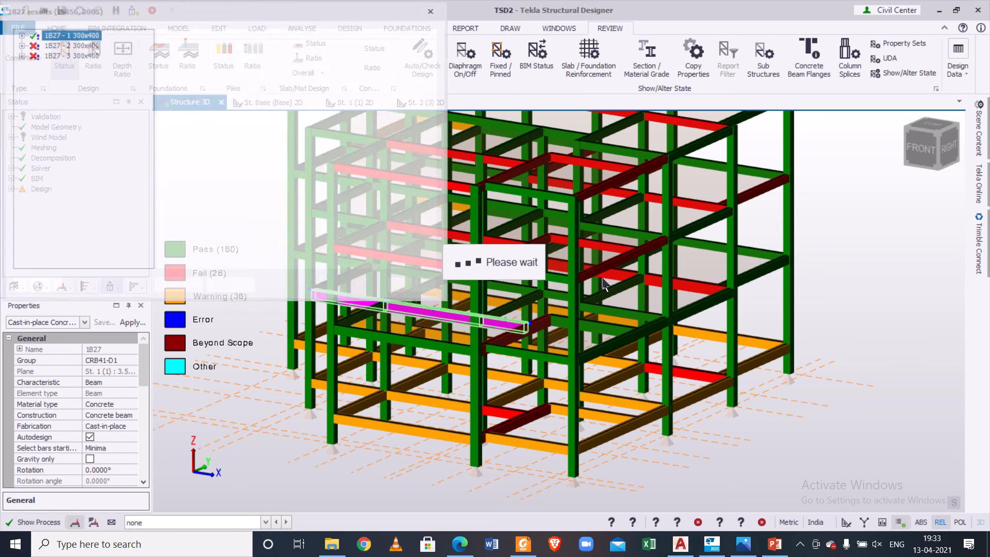
# Step: Examine the longitudinal bar and shear link results for the third span of beam 1B27, and close the results
pyautogui.click(19, 54)
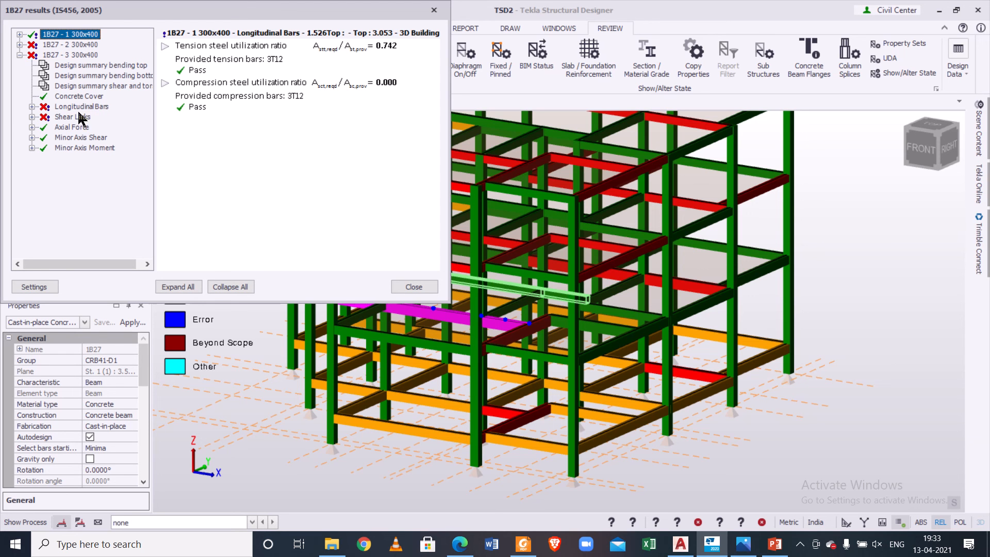
pyautogui.click(30, 106)
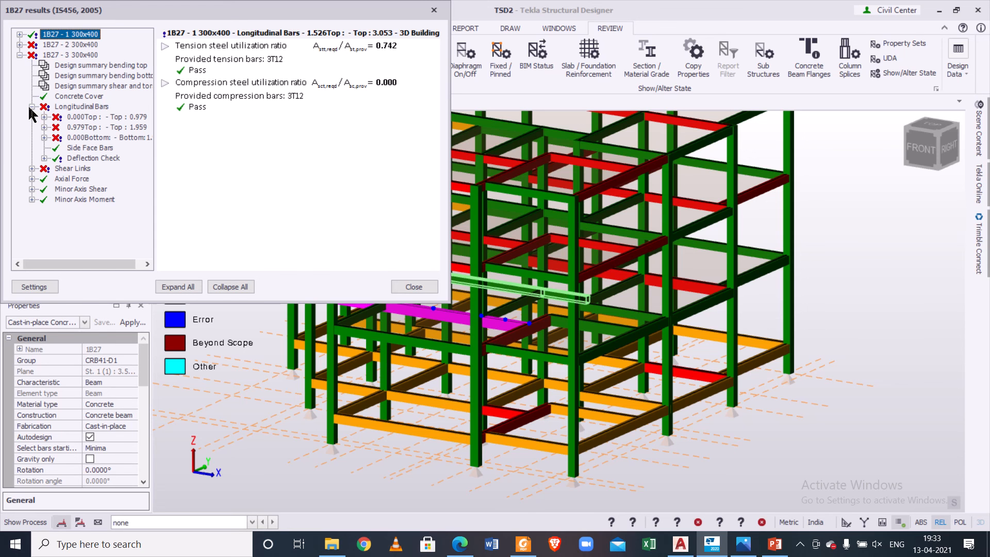
pyautogui.click(31, 168)
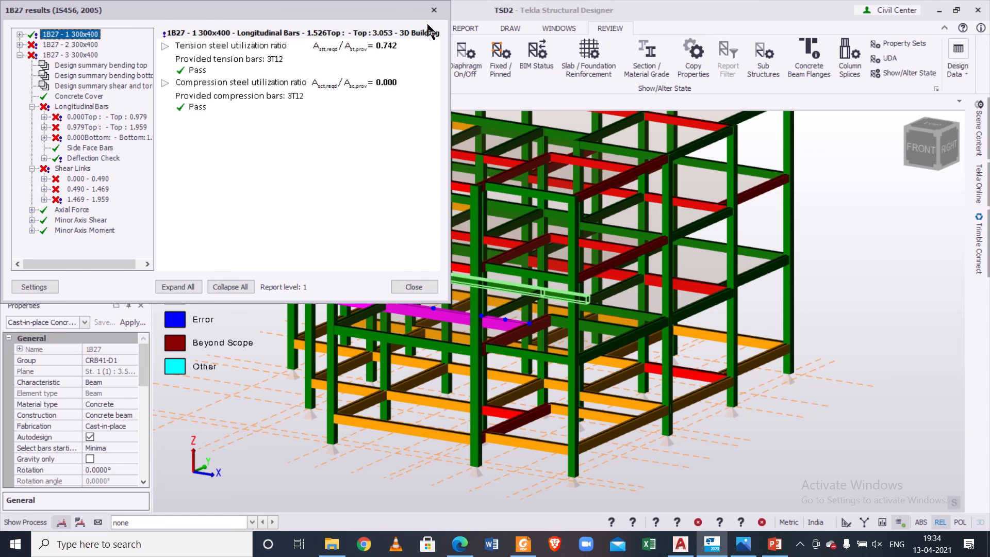
pyautogui.click(434, 10)
# Step: Set the section breadth of beam 1B27 to 350 mm, making it 350x400
pyautogui.scroll(3, 438, 309)
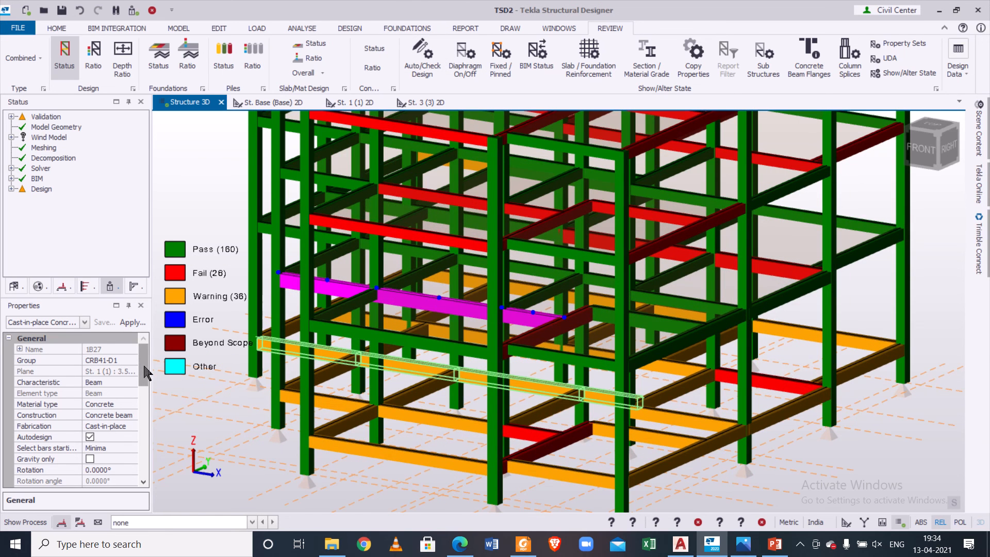
pyautogui.moveTo(396, 444); pyautogui.dragTo(380, 431, button='right')
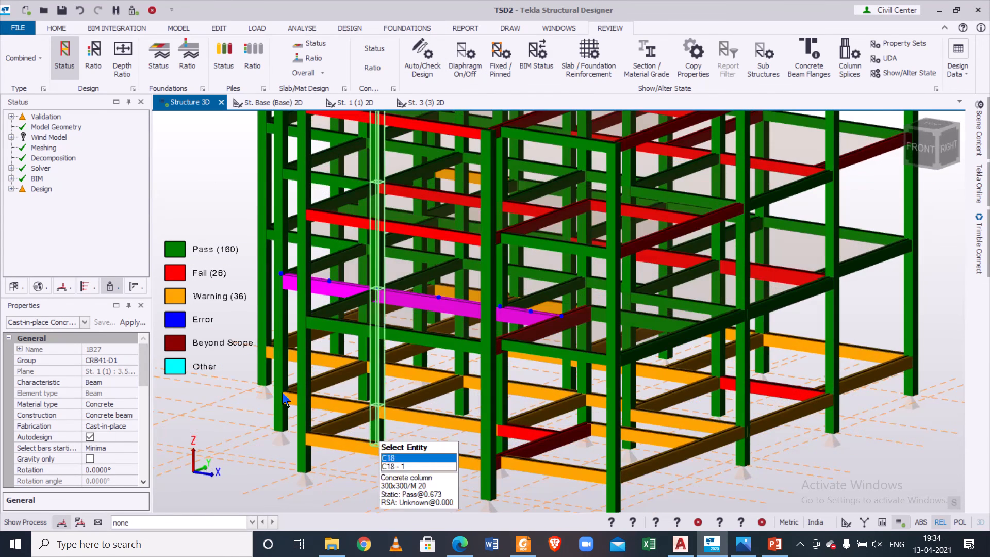
pyautogui.moveTo(139, 378); pyautogui.dragTo(146, 409)
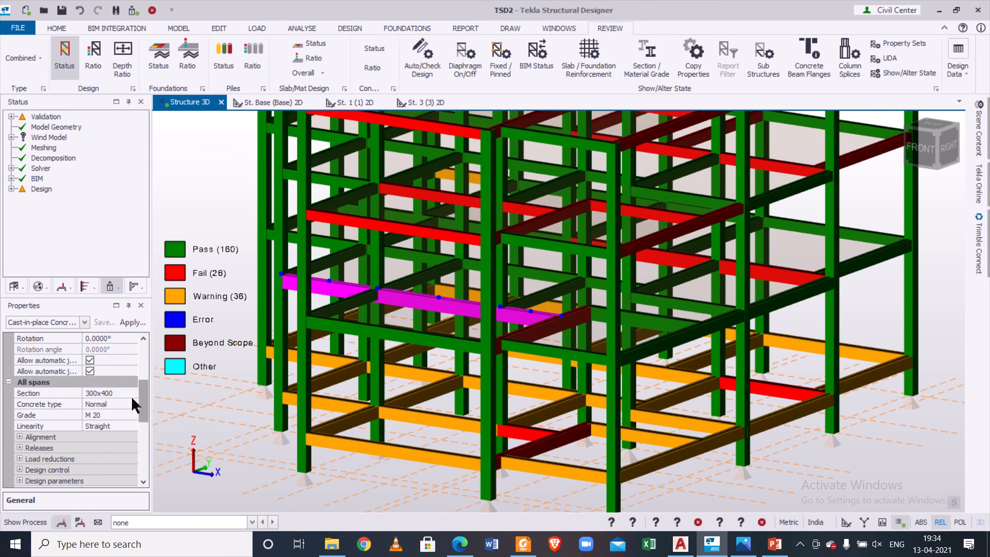
pyautogui.click(131, 395)
pyautogui.click(131, 393)
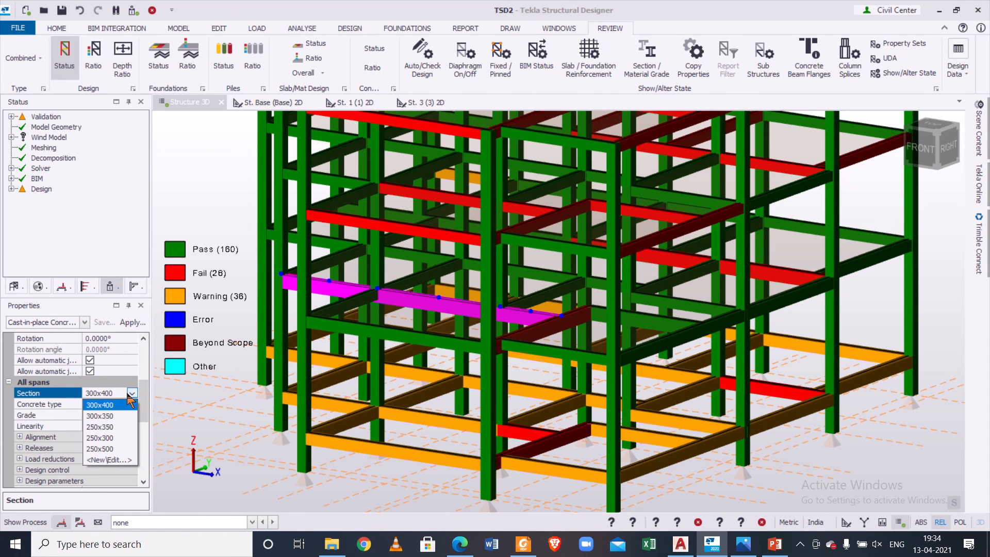
pyautogui.click(110, 460)
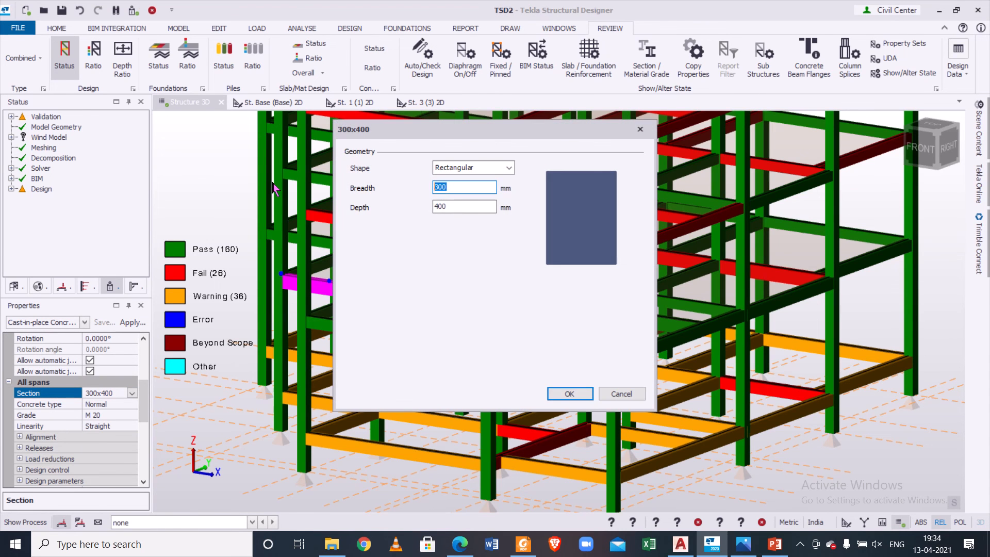
pyautogui.write('350')
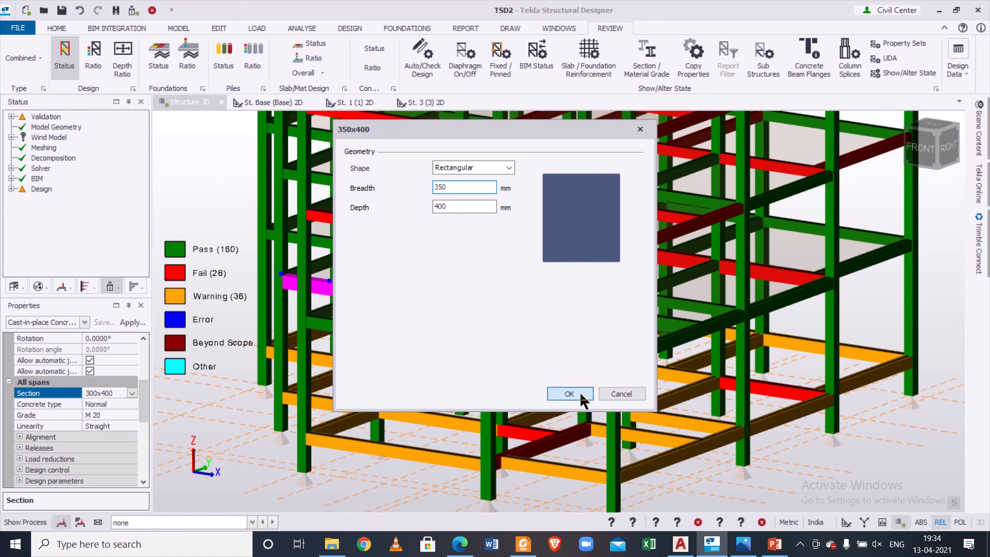
pyautogui.click(580, 394)
# Step: Run the static member design on the 350x400 beam 1B27 and review the third span's longitudinal bar results
pyautogui.rightClick(528, 318)
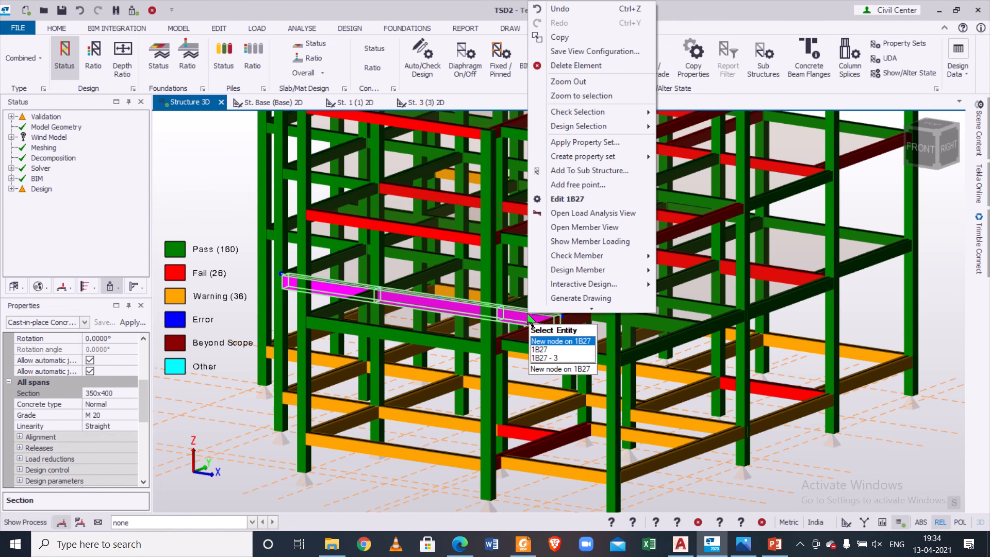
pyautogui.click(679, 271)
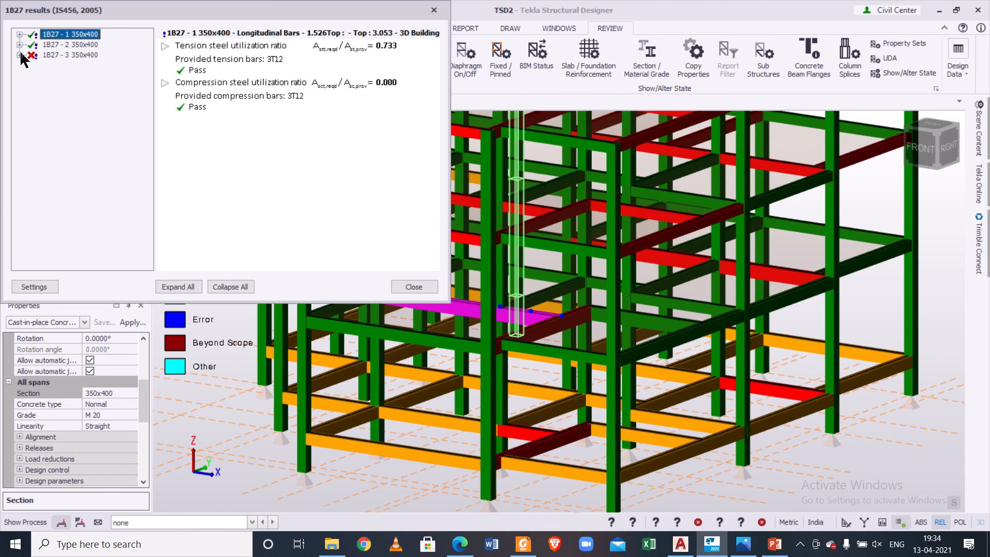
pyautogui.click(20, 55)
pyautogui.doubleClick(72, 106)
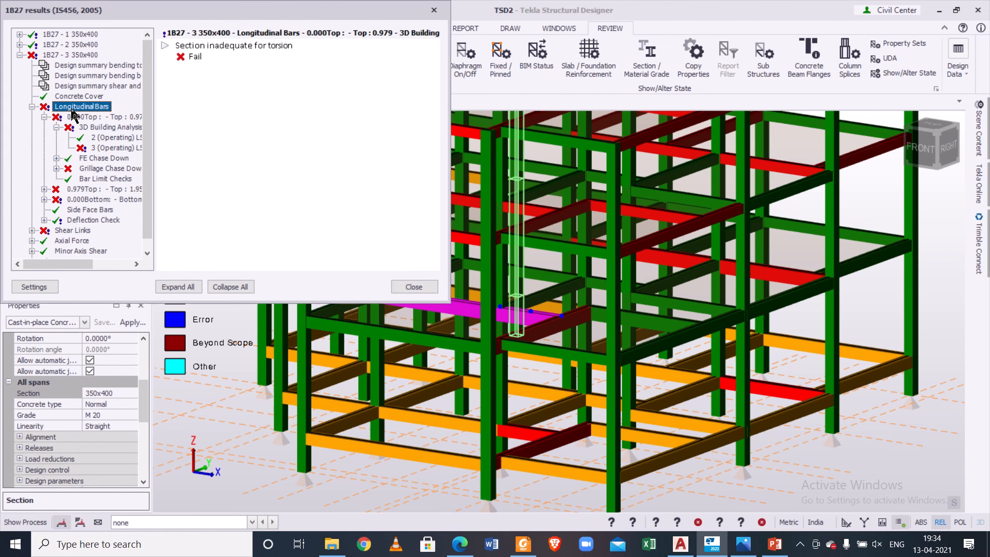
pyautogui.click(434, 10)
# Step: Set the section depth of beam 1B27 to 450 mm, making it 350x450
pyautogui.click(132, 402)
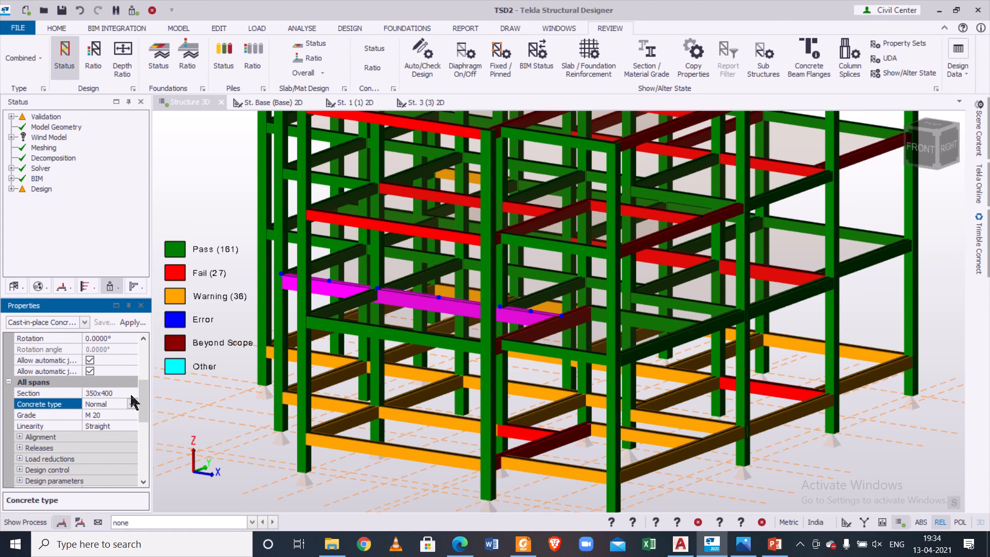
pyautogui.click(130, 393)
pyautogui.click(132, 393)
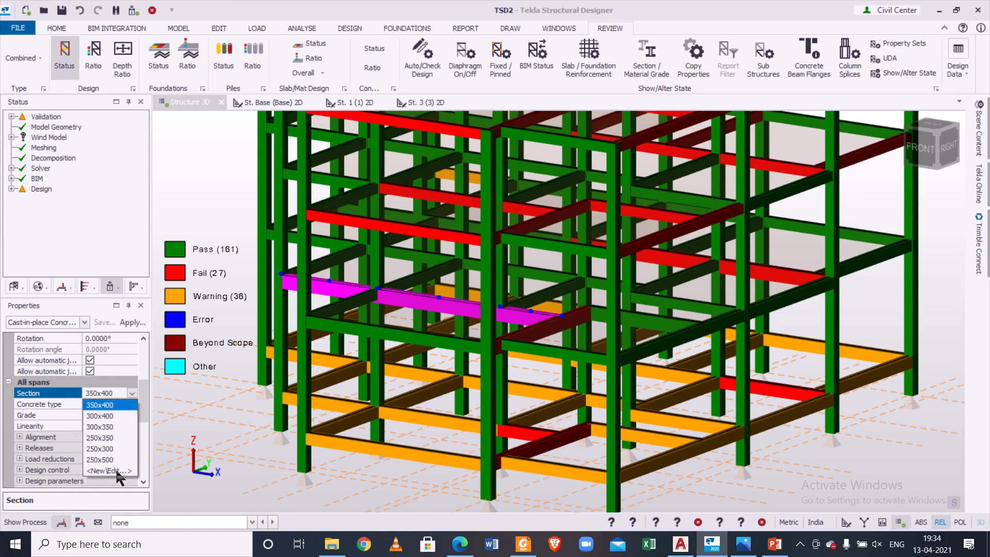
pyautogui.click(114, 470)
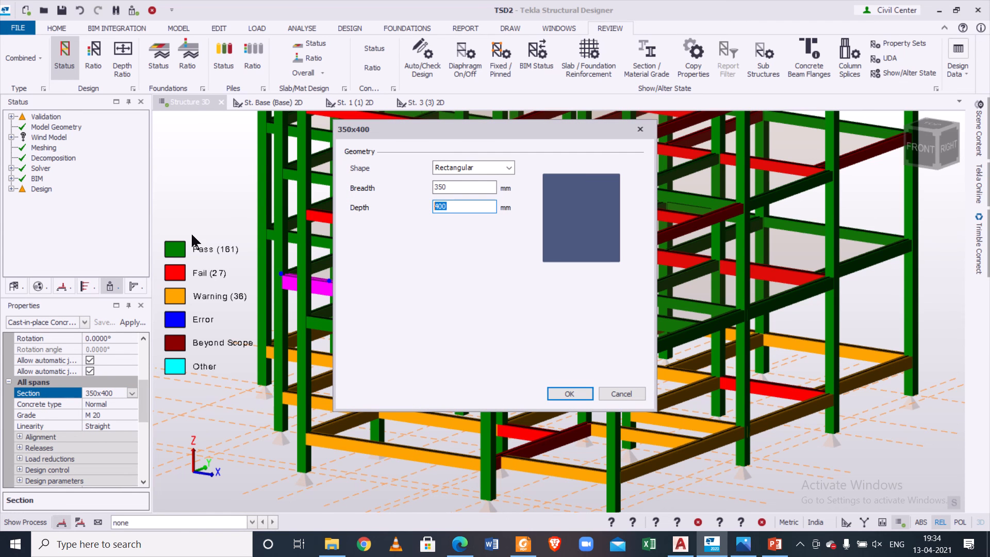
pyautogui.write('45')
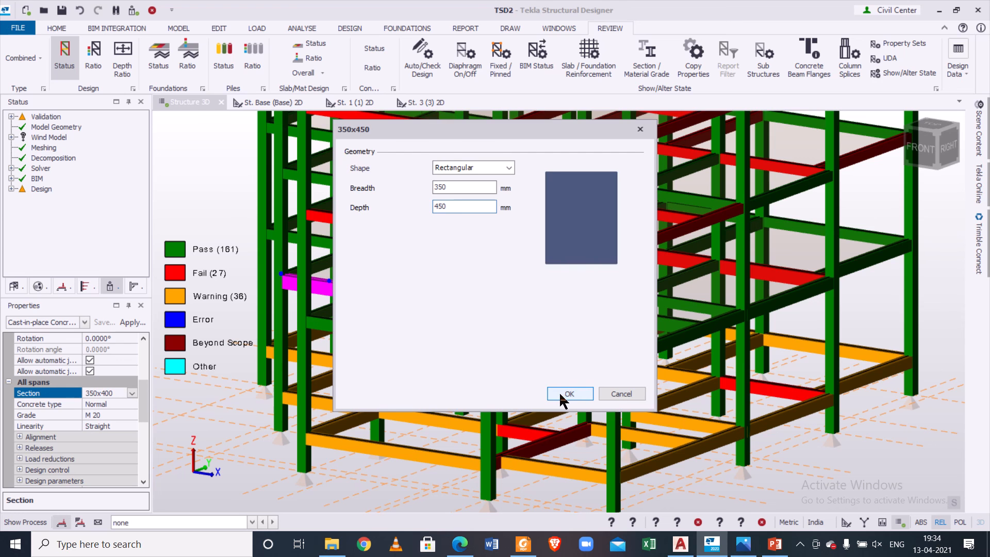
pyautogui.click(560, 394)
# Step: Run the static member design on beam 1B27 with its 350x450 section
pyautogui.moveTo(490, 318)
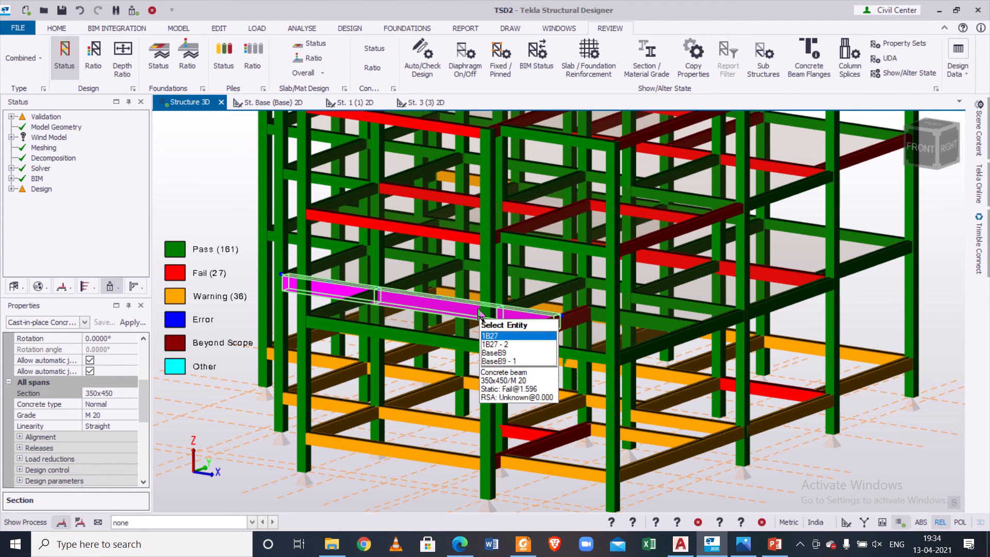
pyautogui.rightClick(450, 302)
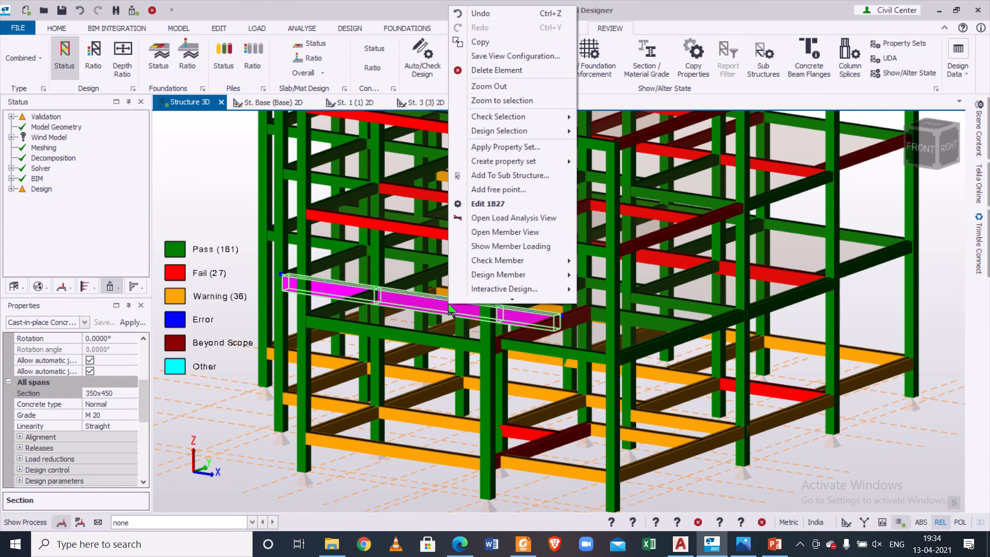
pyautogui.moveTo(529, 275)
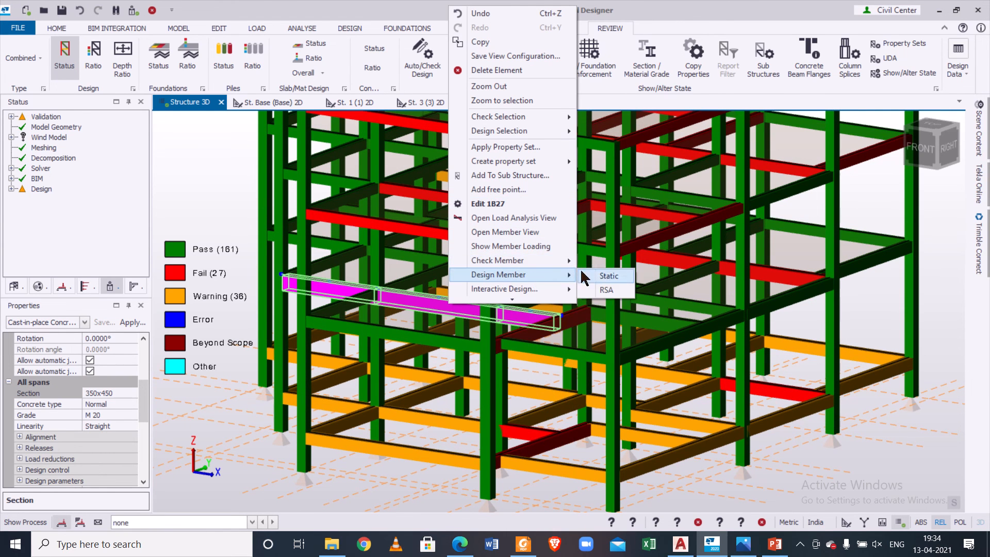
pyautogui.click(590, 277)
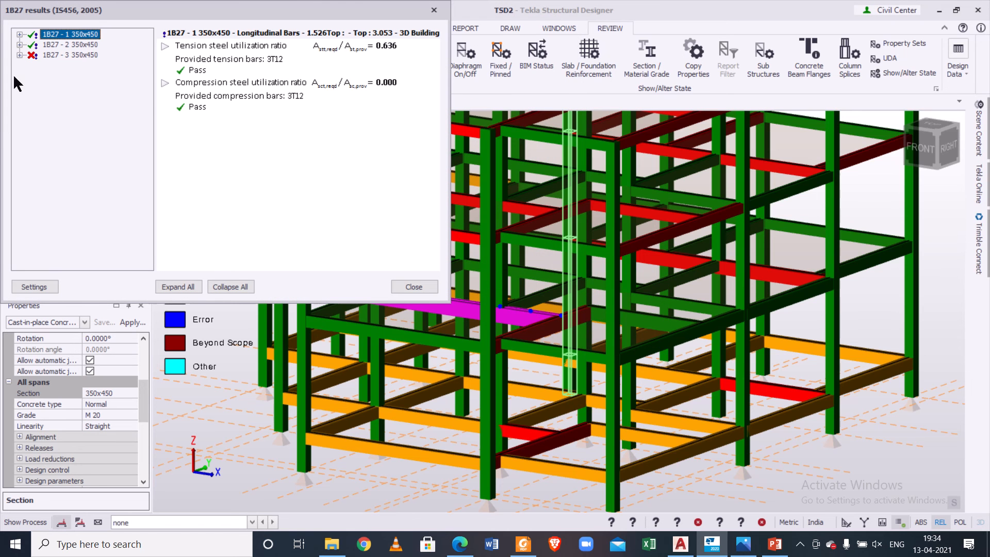
# Step: Examine the top and bottom longitudinal bar checks for the third span of beam 1B27, and close the results
pyautogui.click(19, 54)
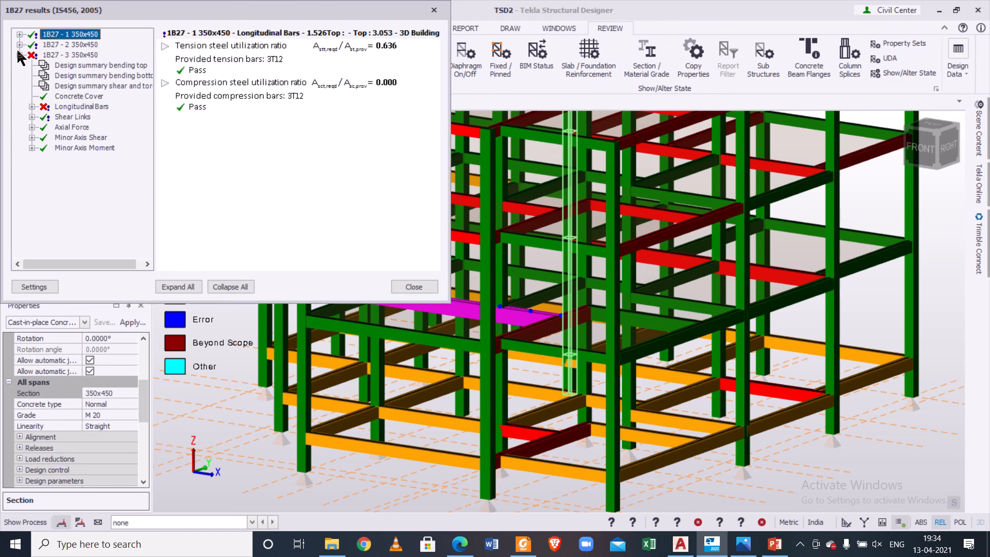
pyautogui.click(31, 106)
pyautogui.doubleClick(65, 137)
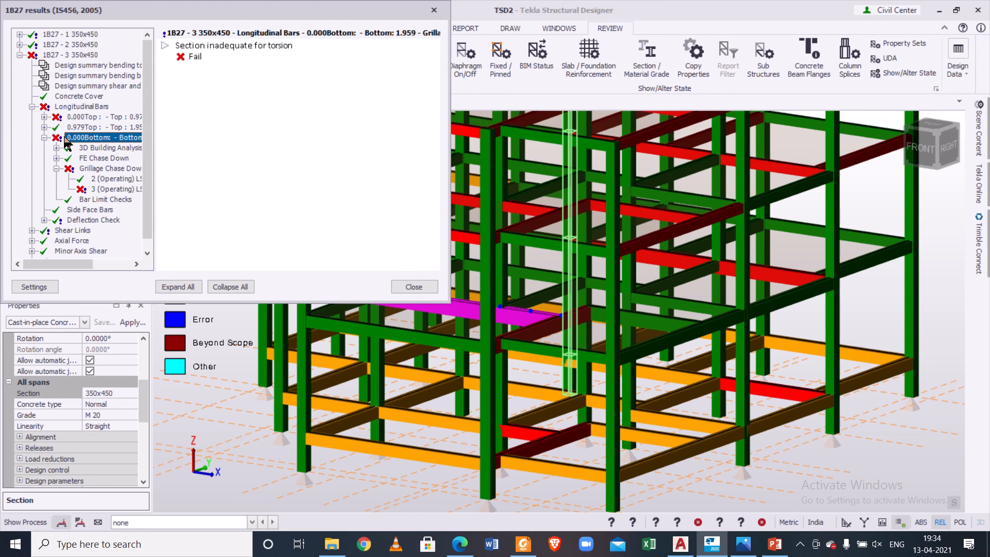
pyautogui.click(102, 168)
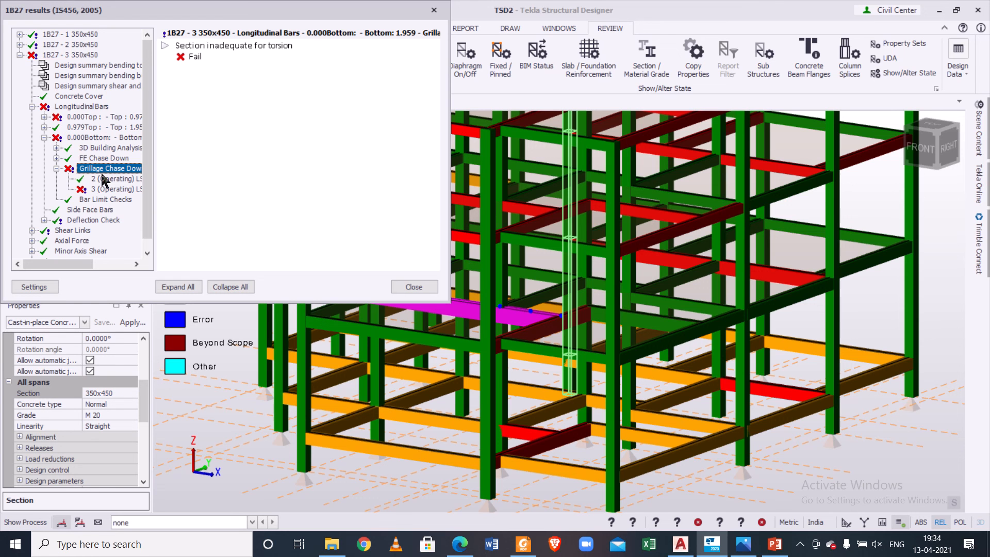
pyautogui.doubleClick(106, 117)
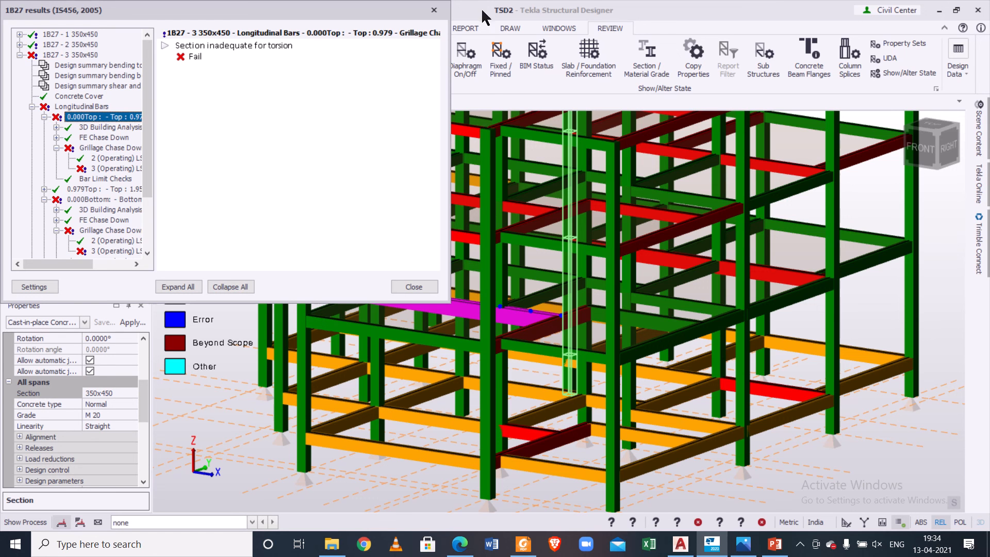
pyautogui.click(434, 11)
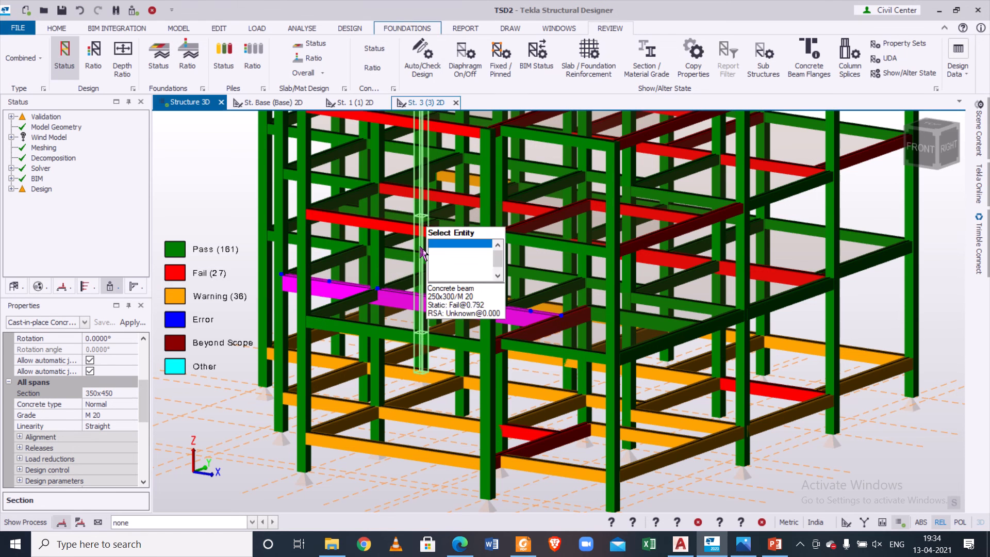
# Step: Set the section breadth of beam 1B27 to 400 mm, making it 400x450
pyautogui.click(129, 392)
pyautogui.click(133, 393)
pyautogui.click(109, 482)
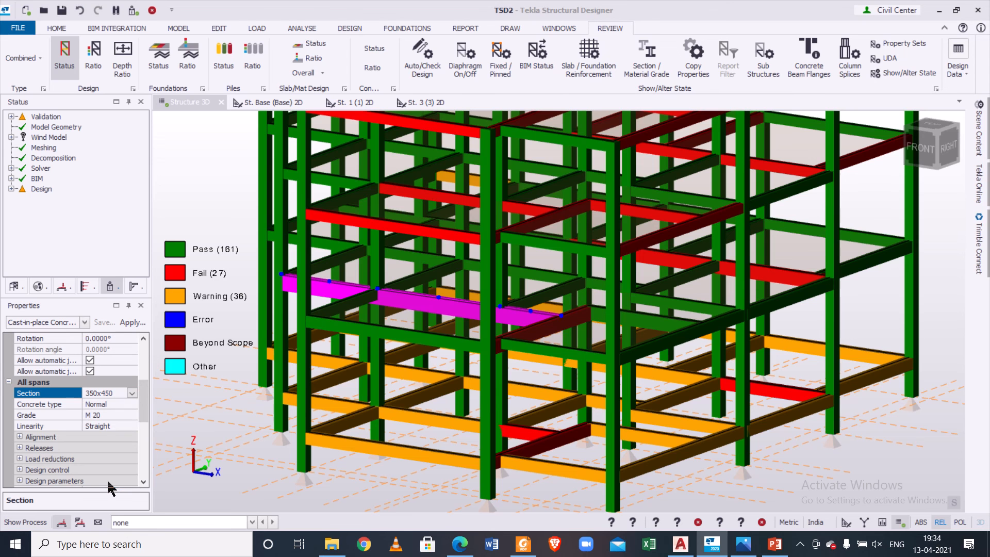
pyautogui.write('400')
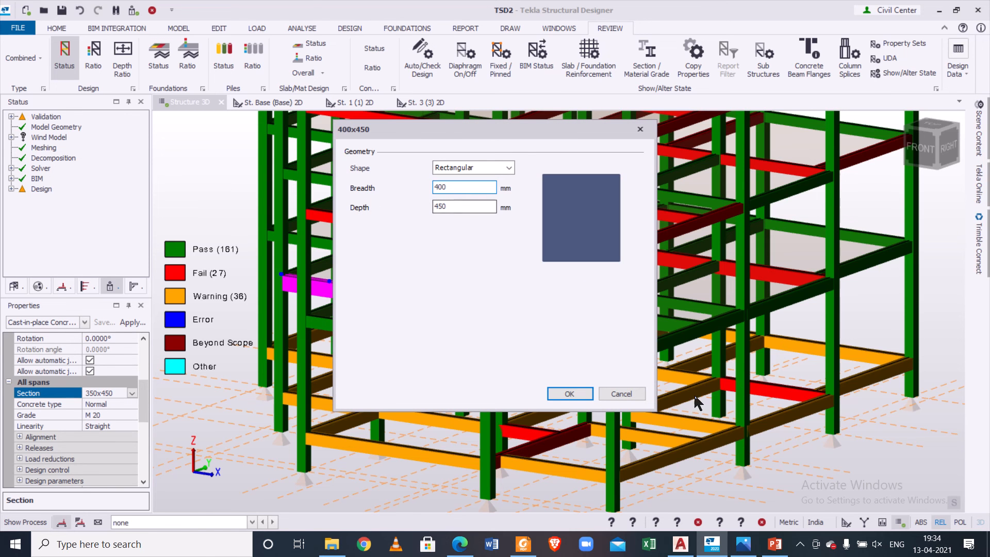
pyautogui.click(572, 394)
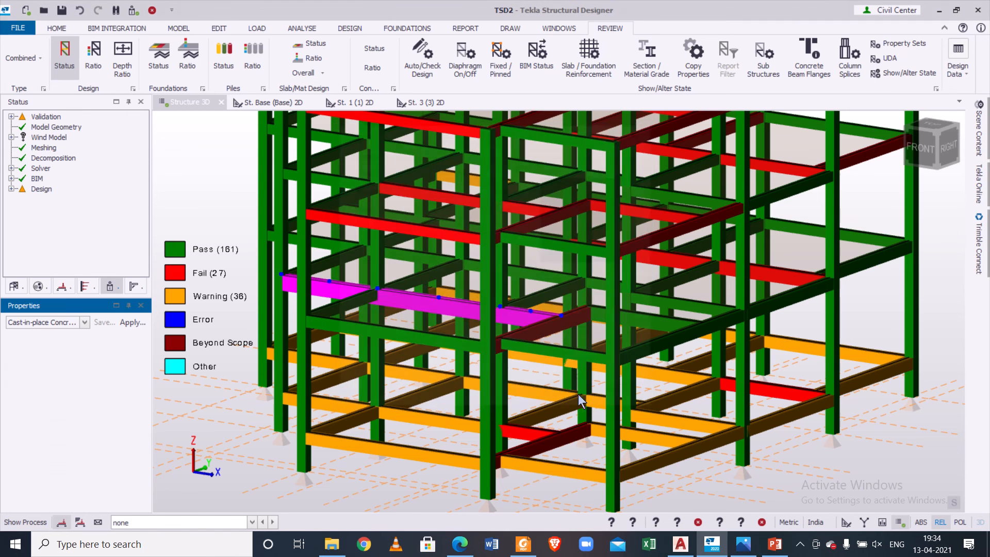
# Step: Run the static member design on the 400x450 beam 1B27 and close its results
pyautogui.rightClick(456, 306)
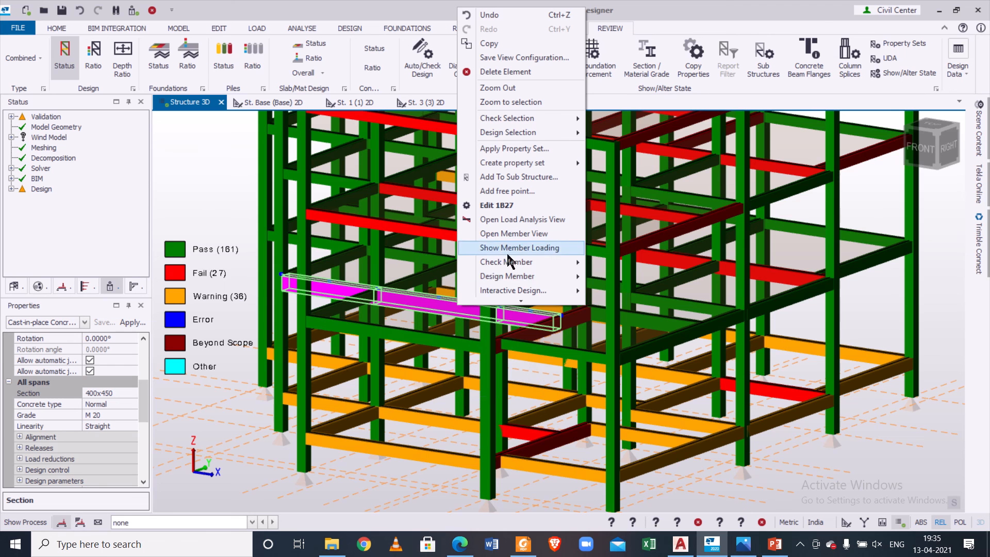
pyautogui.moveTo(515, 278)
pyautogui.click(596, 276)
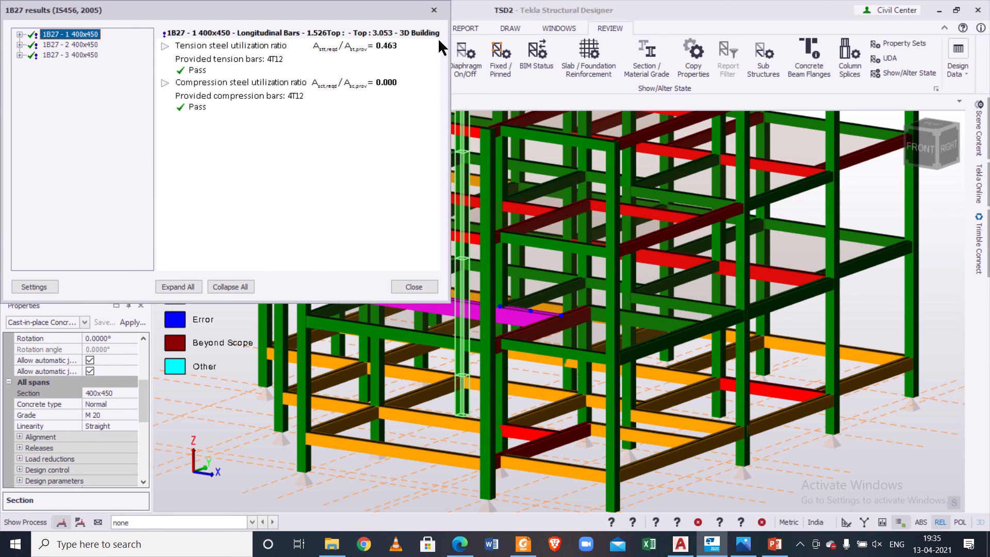
pyautogui.click(435, 10)
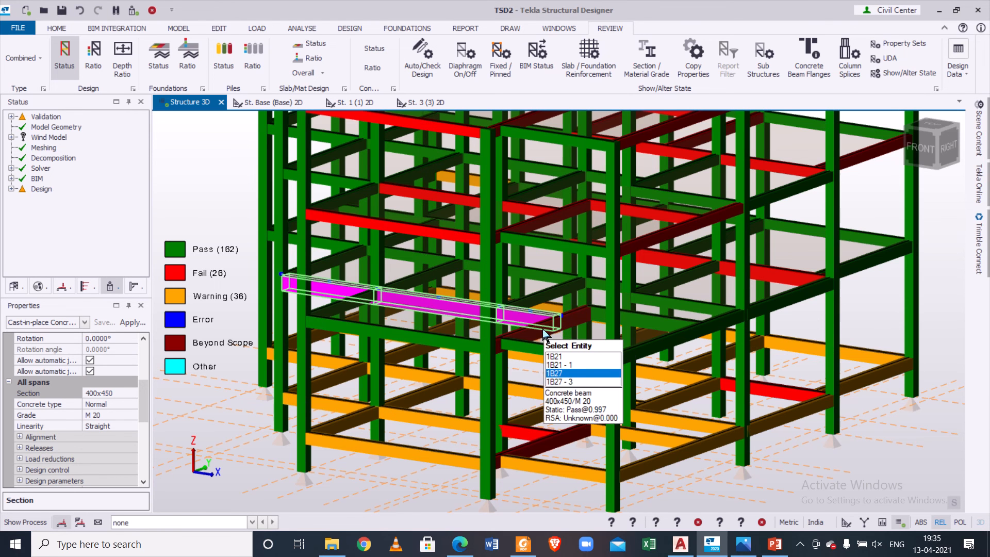
# Step: Assign the existing 400x450 section to beam 1B21 and the failing long beam on the same floor
pyautogui.click(531, 345)
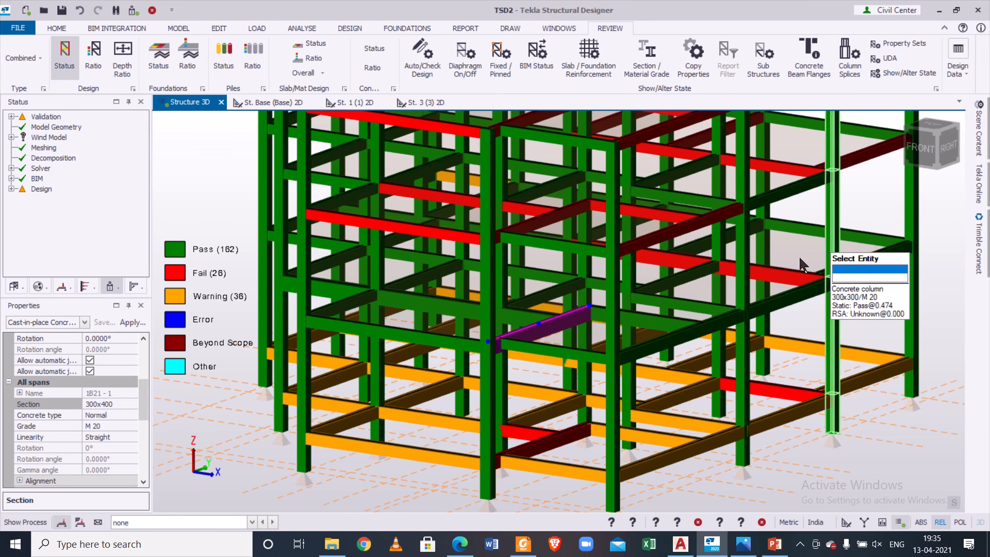
pyautogui.keyDown('ctrl'); pyautogui.click(782, 281); pyautogui.keyUp('ctrl')
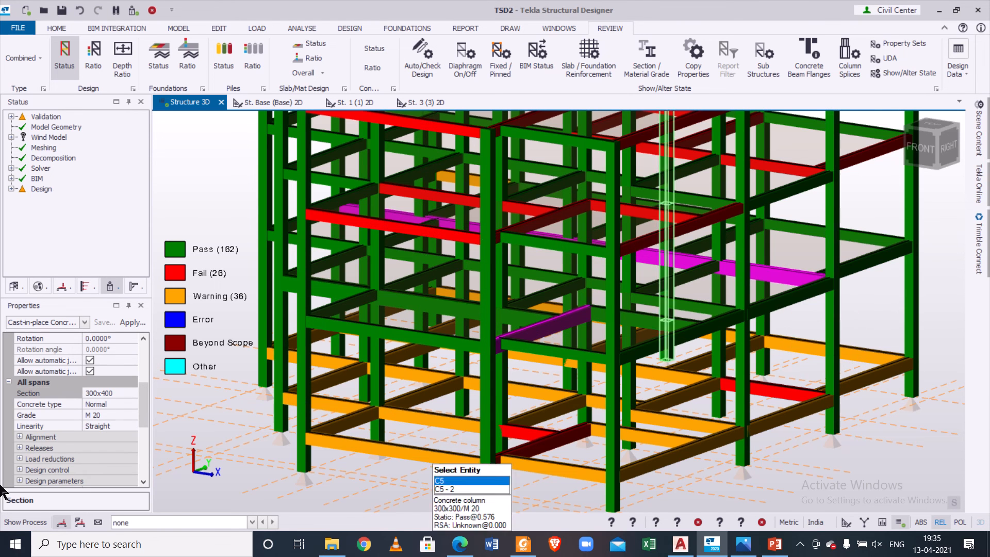
pyautogui.click(105, 393)
pyautogui.click(133, 393)
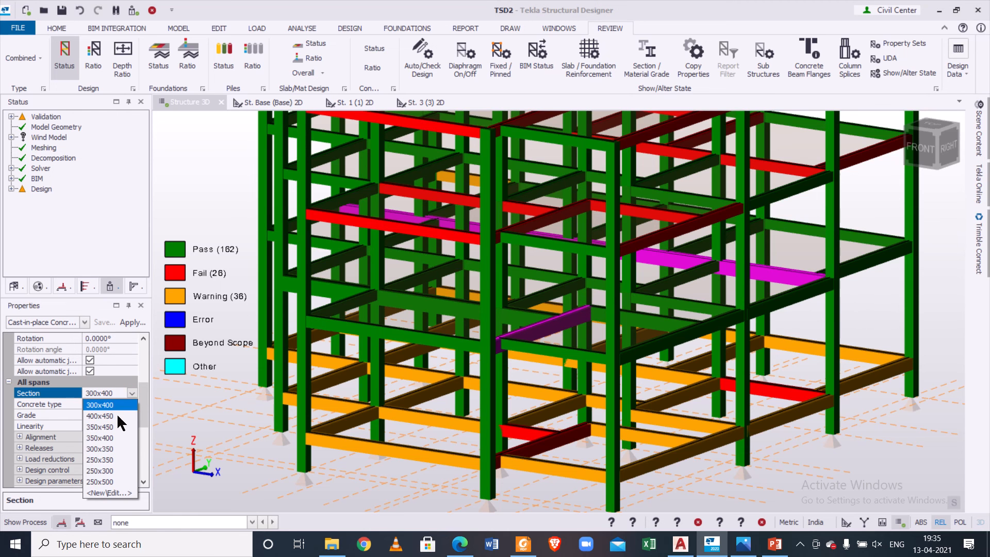
pyautogui.click(118, 415)
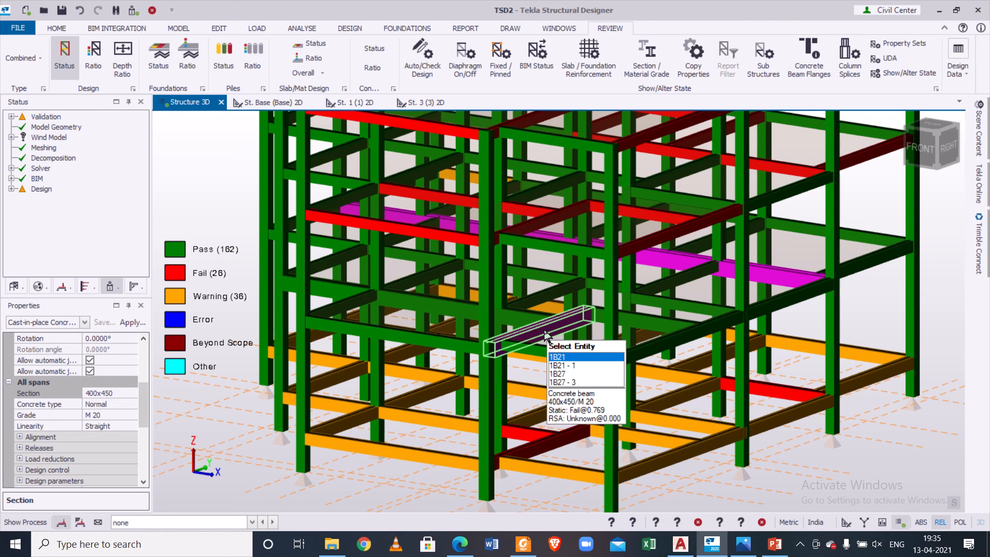
# Step: Run the static design on the selected 400x450 first-floor beams and clear the selection
pyautogui.rightClick(545, 336)
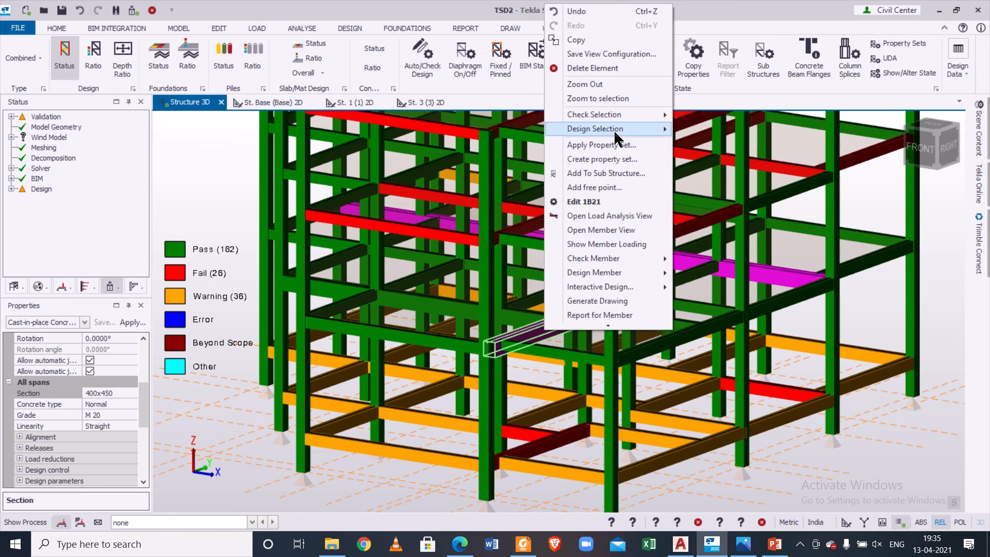
pyautogui.moveTo(661, 129)
pyautogui.click(691, 130)
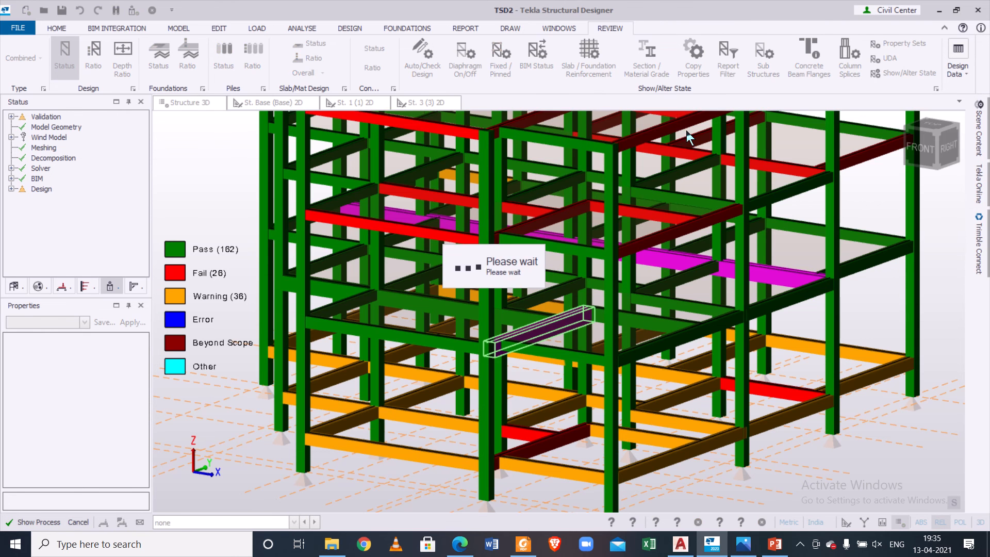
pyautogui.press('Escape')
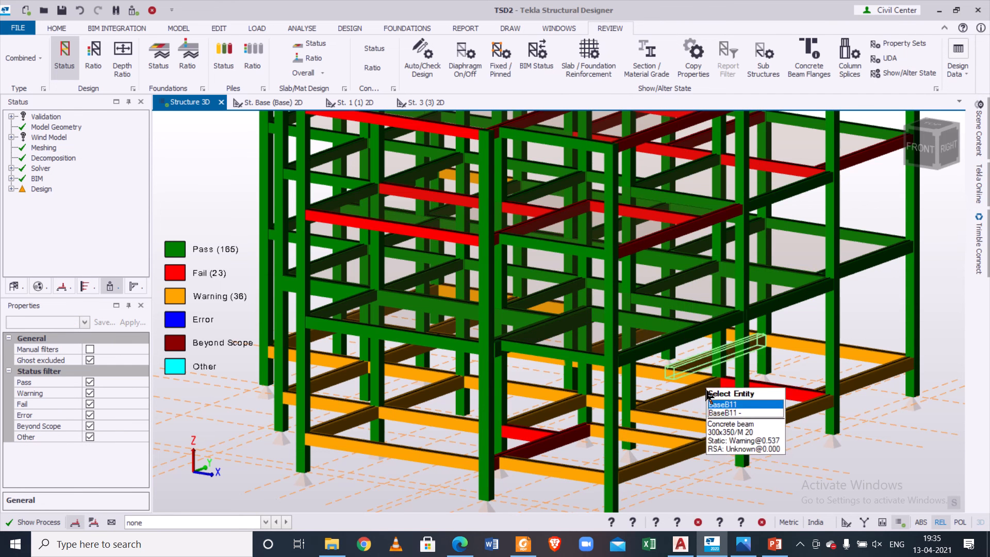
# Step: Set the section of the failing base-level beams BaseB21, BaseB27 and BaseB4 to 350 mm breadth and 400 mm depth
pyautogui.moveTo(694, 400); pyautogui.dragTo(616, 263, button='right')
pyautogui.moveTo(447, 300); pyautogui.dragTo(562, 305, button='right')
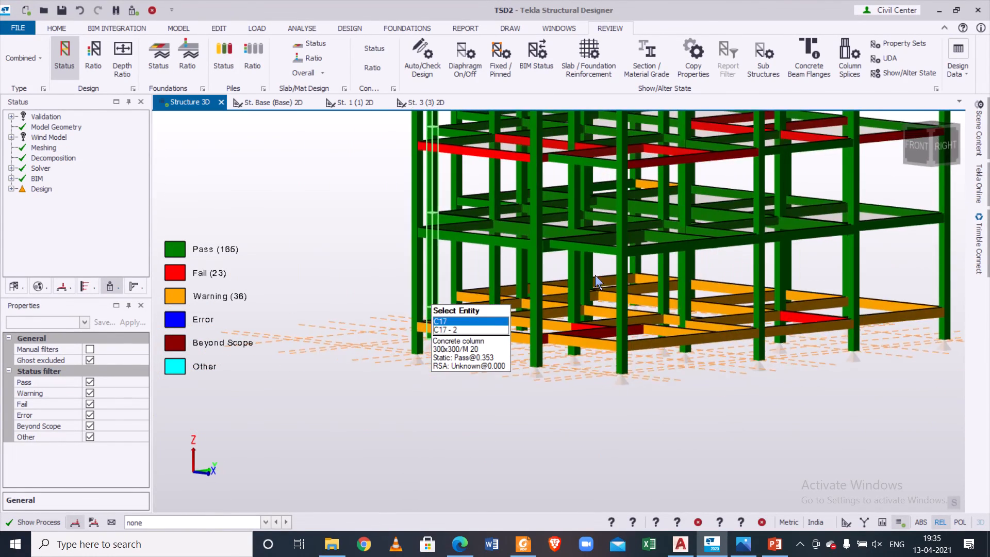
pyautogui.scroll(-1, 564, 310)
pyautogui.moveTo(756, 266); pyautogui.dragTo(613, 304, button='right')
pyautogui.scroll(-2, 421, 405)
pyautogui.scroll(3, 529, 413)
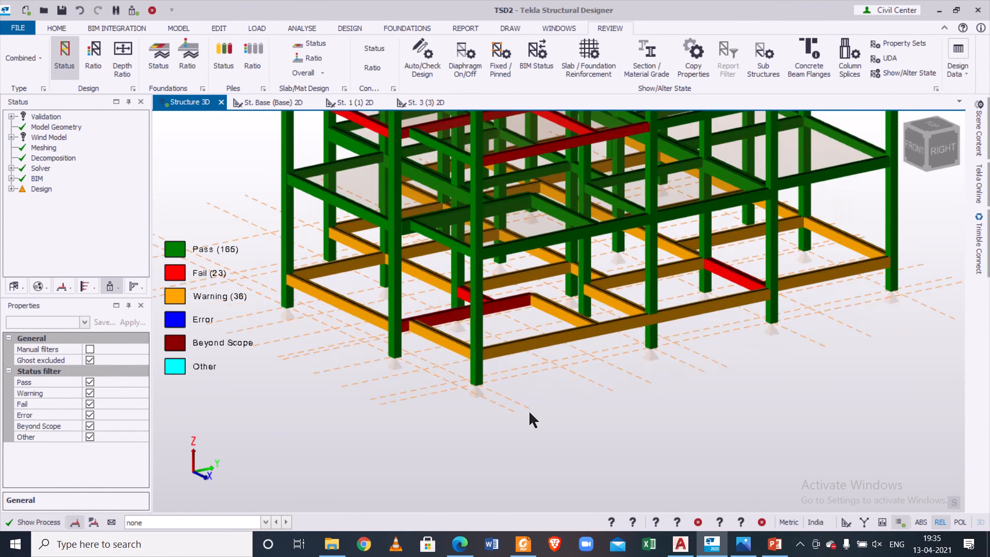
pyautogui.click(513, 309)
pyautogui.click(489, 296)
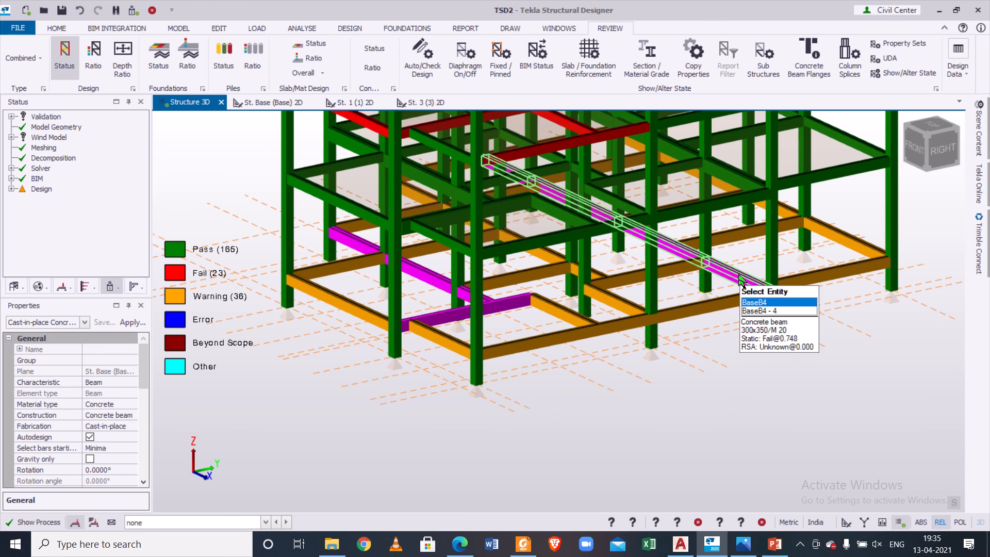
pyautogui.moveTo(537, 425); pyautogui.dragTo(513, 408, button='right')
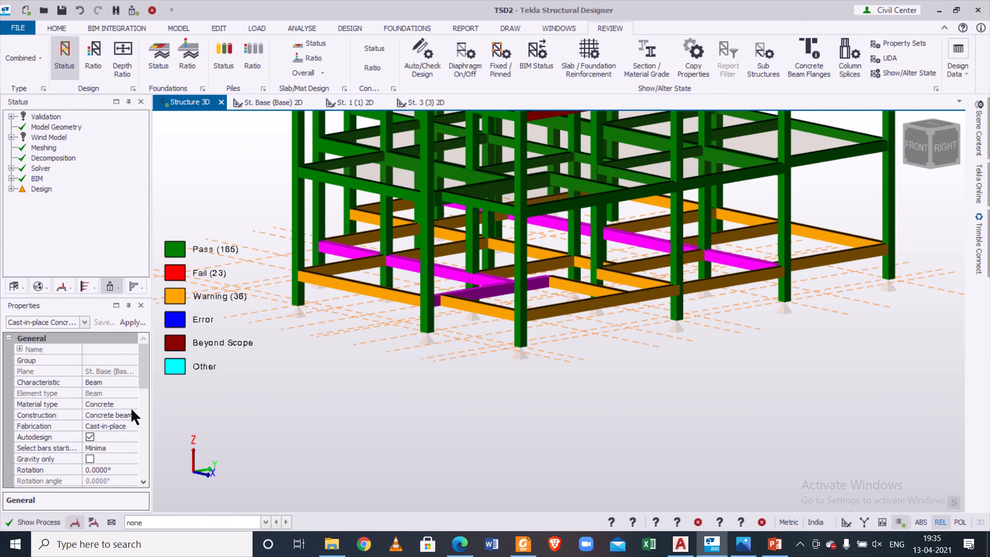
pyautogui.scroll(-4, 133, 413)
pyautogui.click(122, 437)
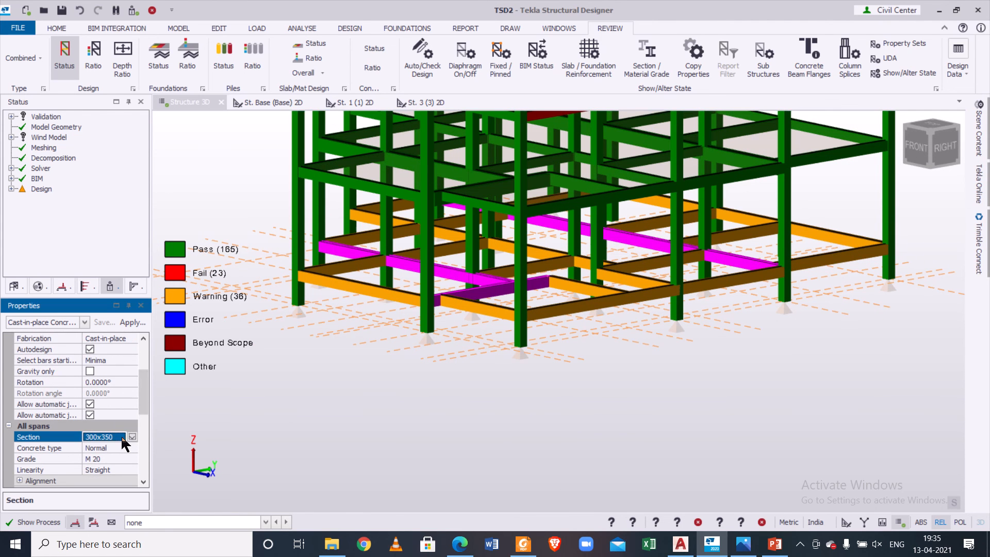
pyautogui.click(133, 436)
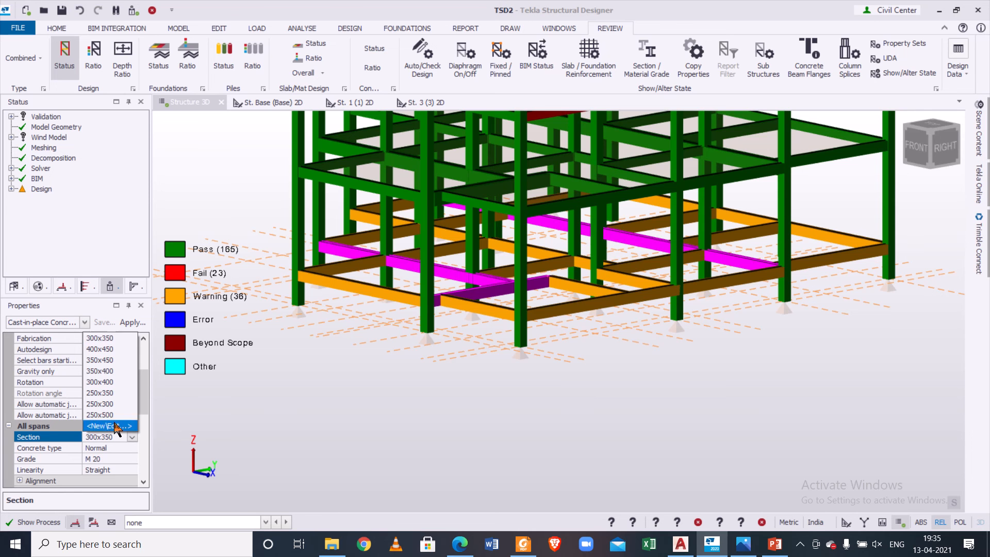
pyautogui.click(108, 426)
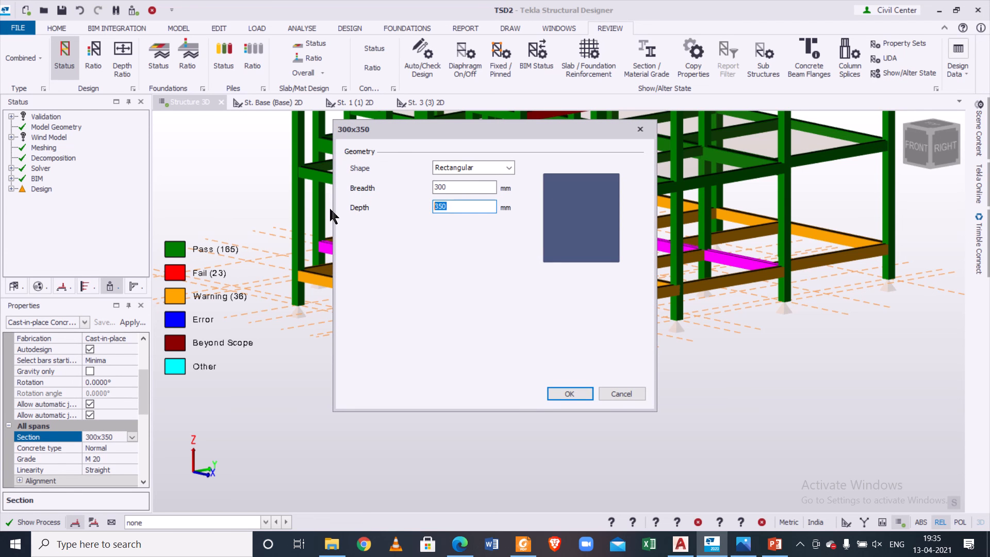
pyautogui.write('400')
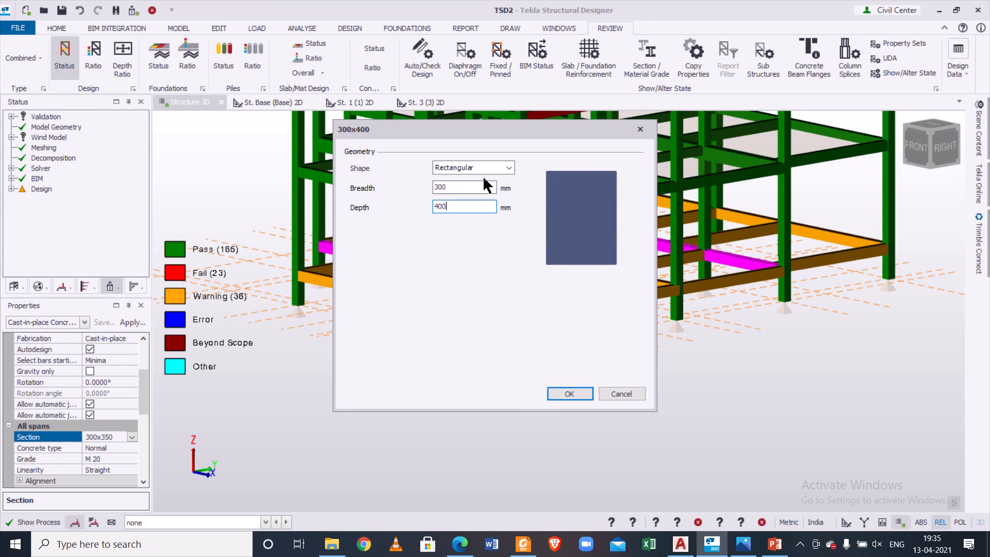
pyautogui.press('BackSpace')
pyautogui.press('BackSpace')
pyautogui.write('50')
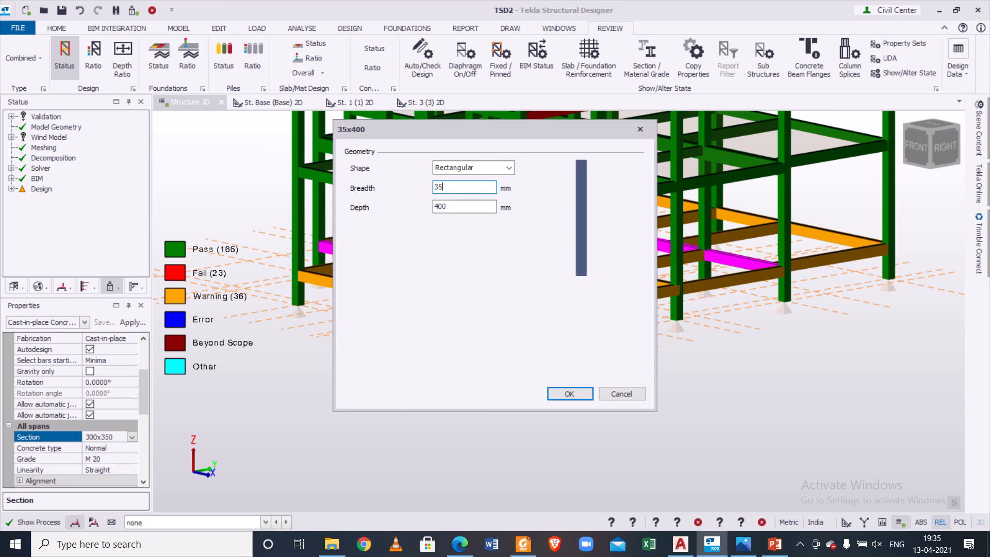
pyautogui.click(569, 393)
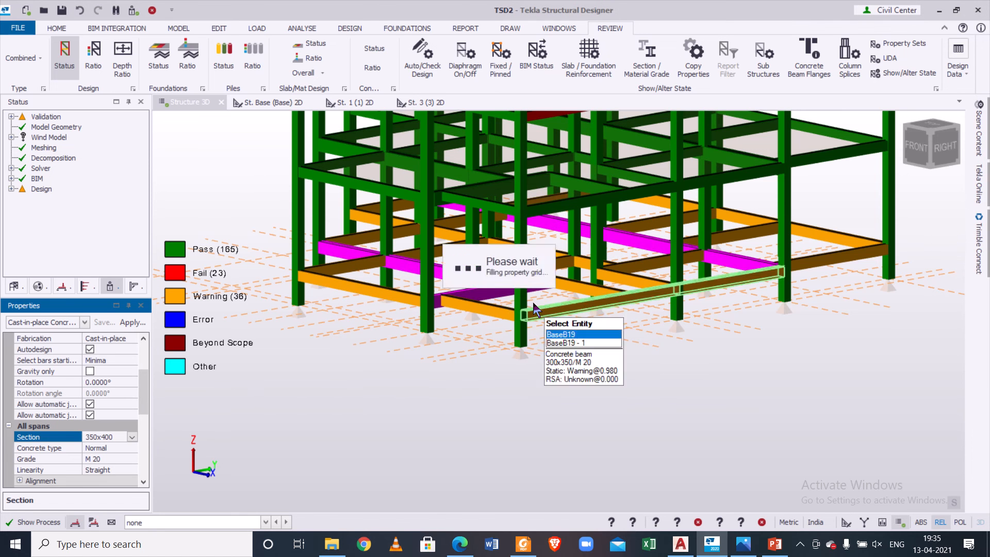
# Step: Run the static design on the selected 350x400 base beams, clear the selection, and review the whole building's design status
pyautogui.rightClick(495, 289)
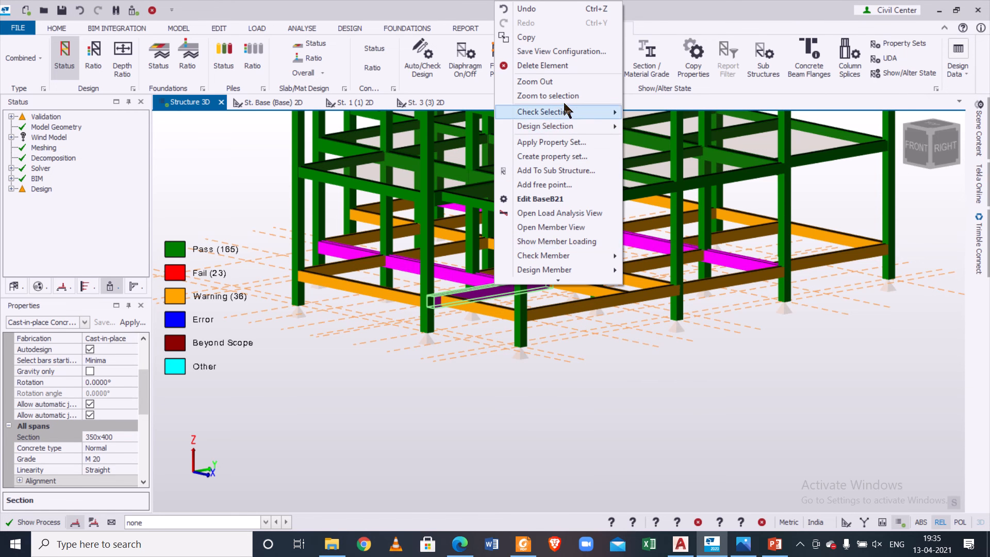
pyautogui.moveTo(580, 120)
pyautogui.click(640, 127)
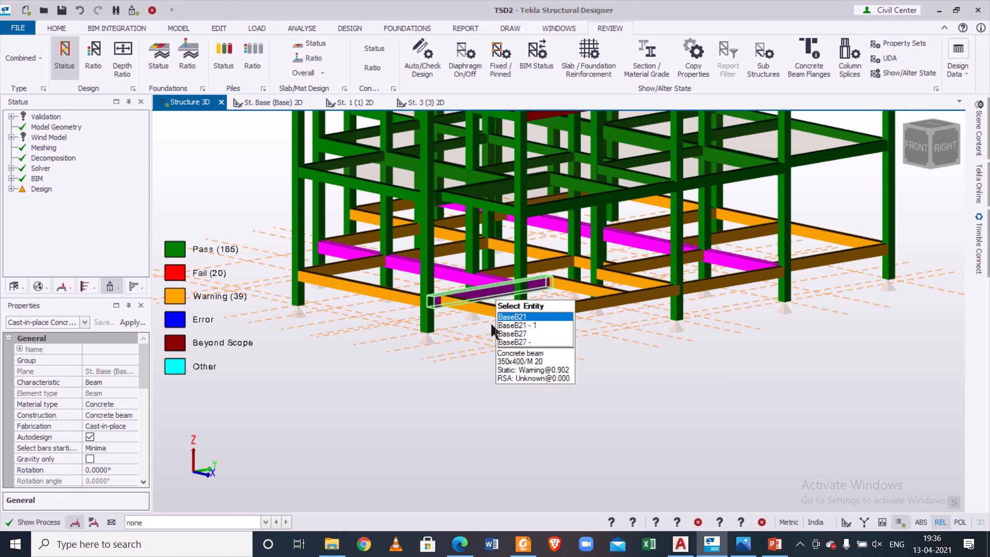
pyautogui.click(489, 330)
pyautogui.moveTo(488, 360); pyautogui.dragTo(661, 389, button='middle')
pyautogui.scroll(2, 568, 343)
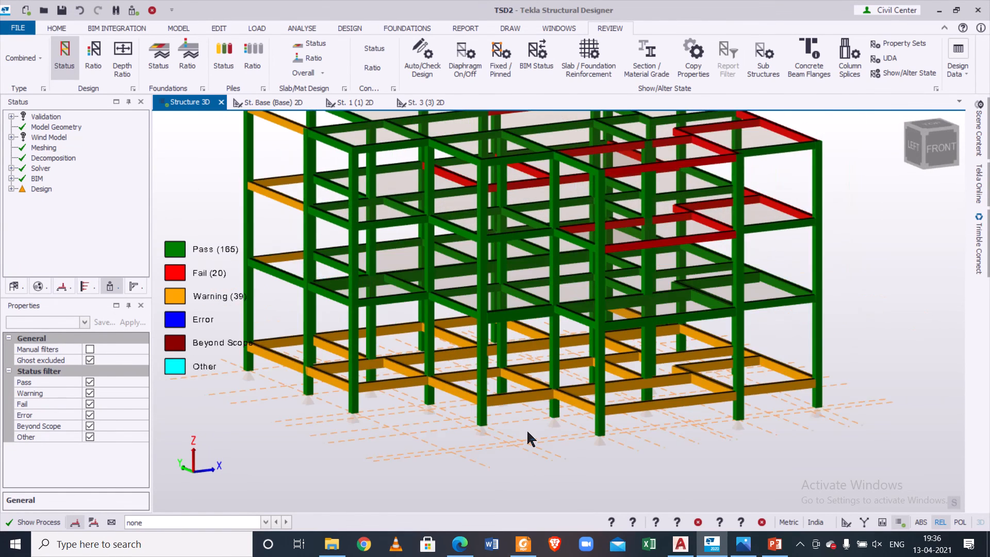
pyautogui.scroll(-3, 526, 428)
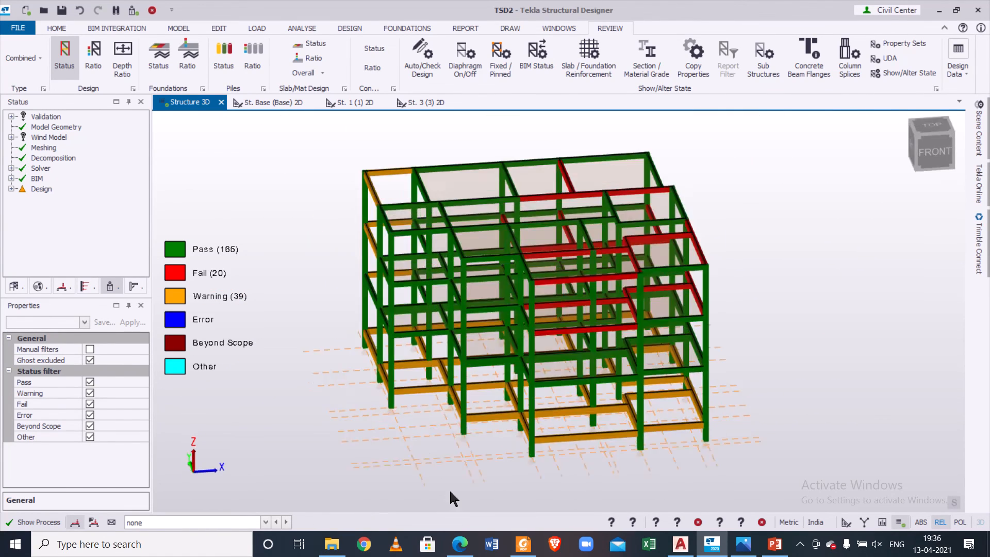